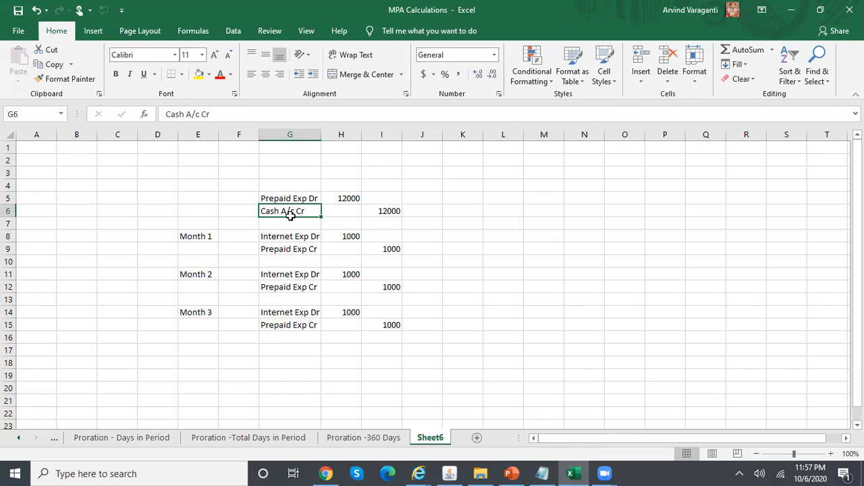
# Review the initial prepaid payment and Month 1 expense entries in the sheet
pyautogui.click(299, 203)
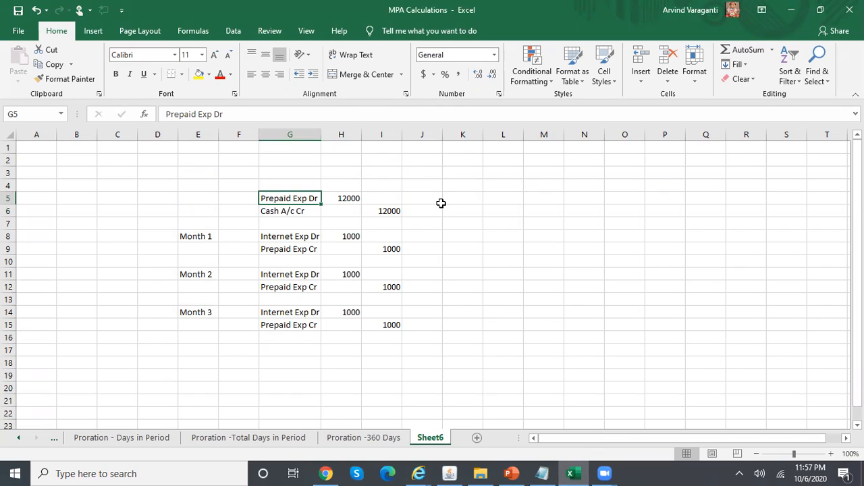
pyautogui.moveTo(301, 236); pyautogui.dragTo(301, 248)
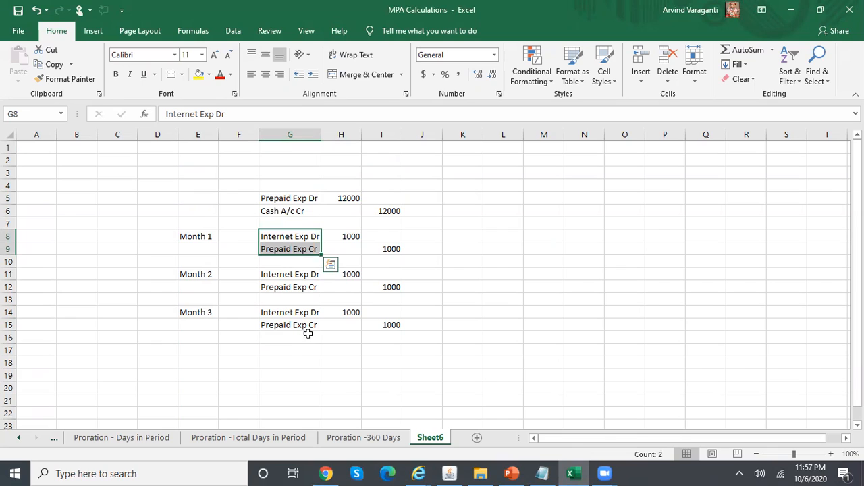
pyautogui.moveTo(195, 185); pyautogui.dragTo(401, 212)
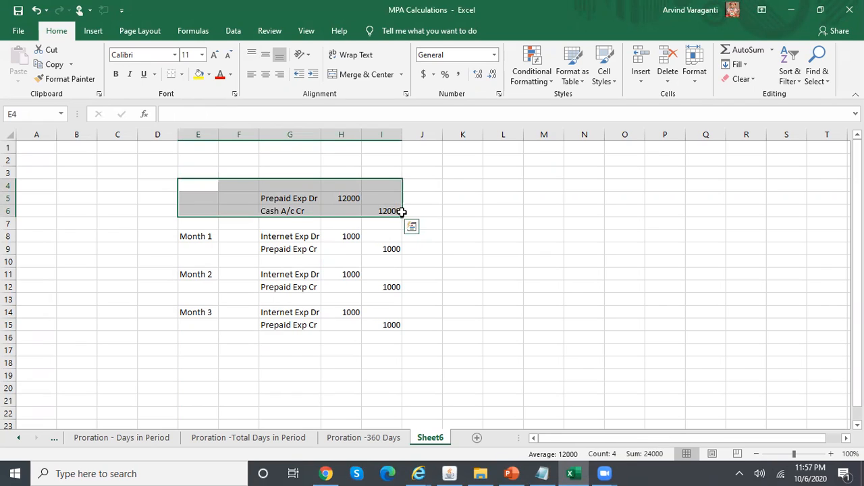
pyautogui.click(296, 200)
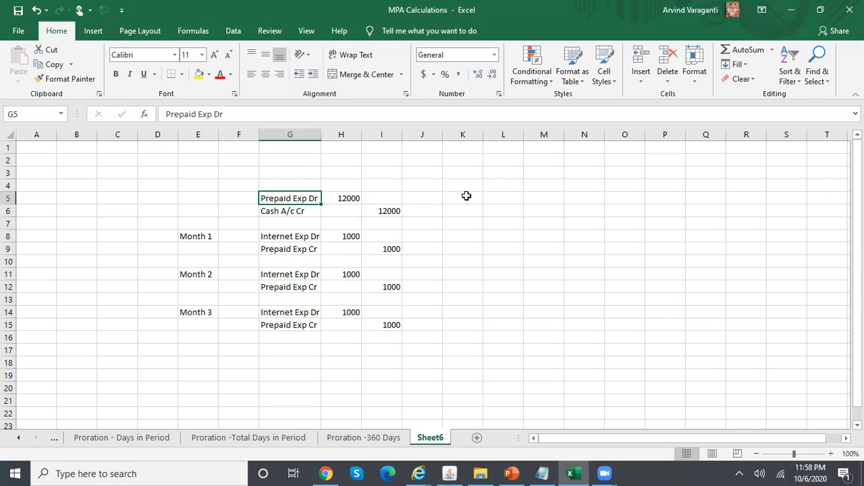
# Label cell K4 'DFF', then bring up the PowerPoint Steps slide
pyautogui.click(463, 187)
pyautogui.write('DFF')
pyautogui.press('Return')
pyautogui.press('Left')
pyautogui.press('Left')
pyautogui.press('Left')
pyautogui.press('Left')
pyautogui.press('Right')
pyautogui.press('Right')
pyautogui.press('Right')
pyautogui.press('Right')
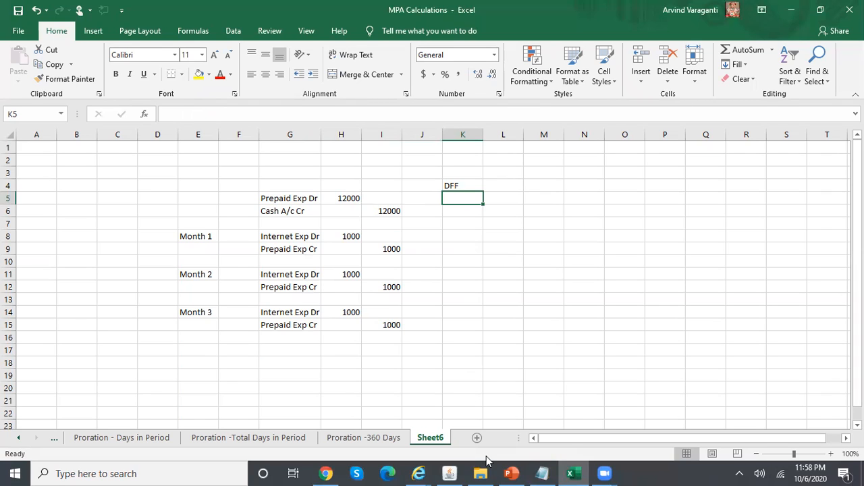
pyautogui.click(511, 473)
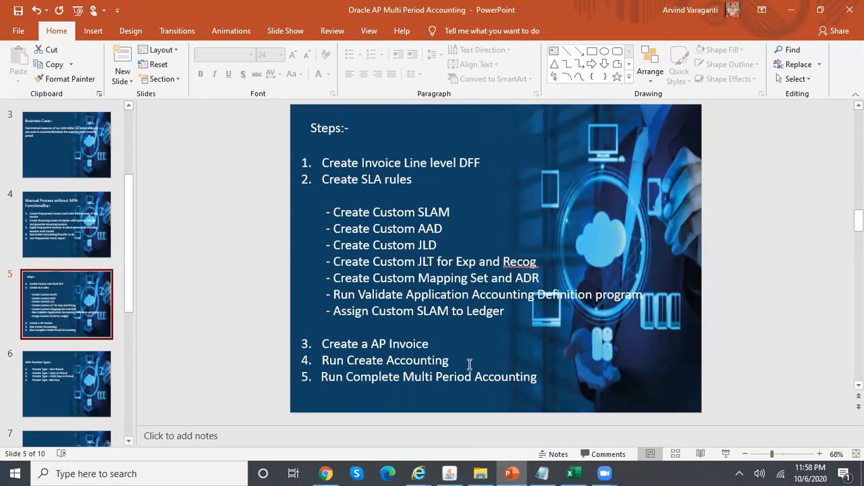
# Switch to the Payables Superuser, Reliance Telecomm, USD responsibility
pyautogui.click(454, 472)
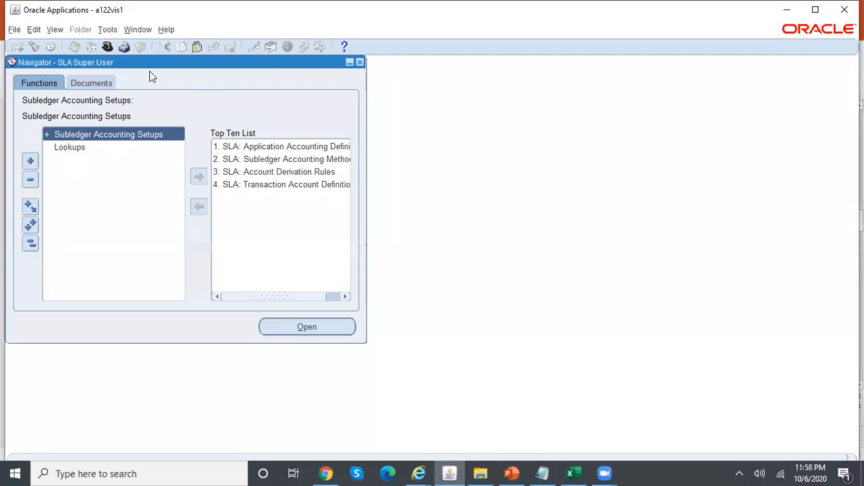
pyautogui.click(108, 46)
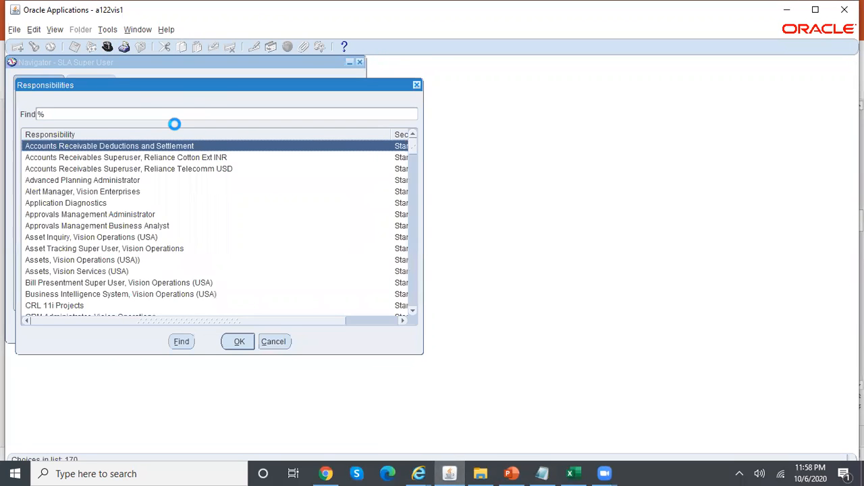
pyautogui.write('pay')
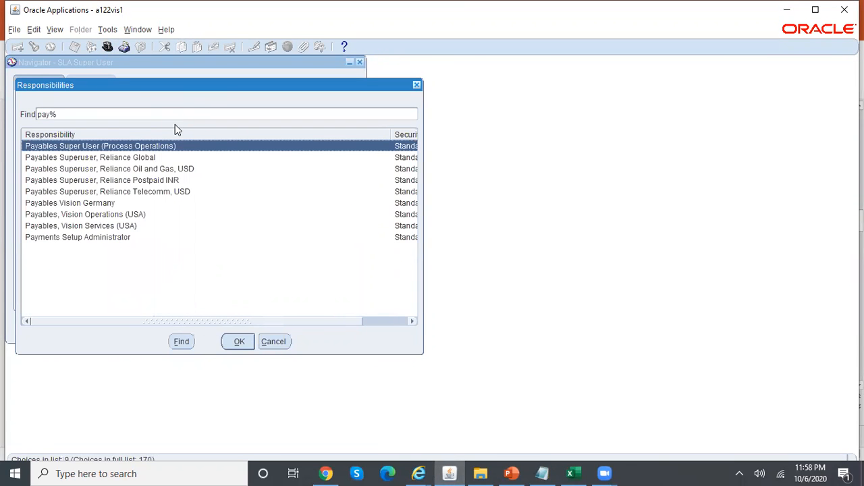
pyautogui.click(181, 192)
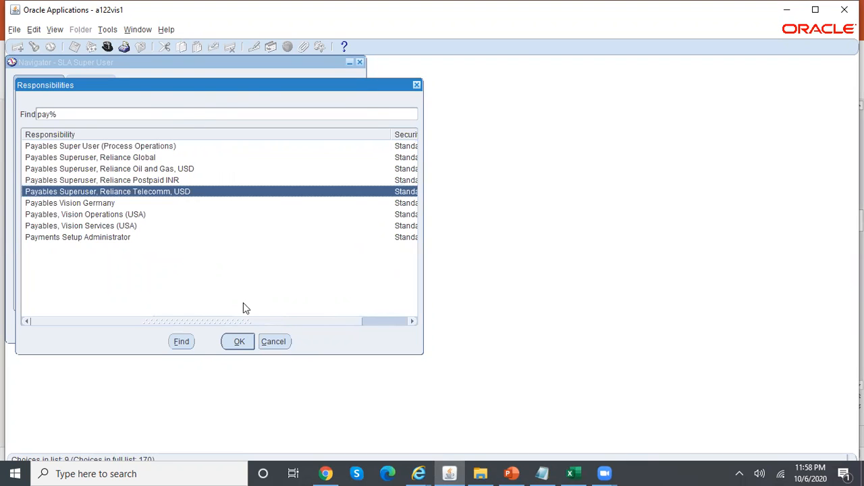
pyautogui.click(236, 342)
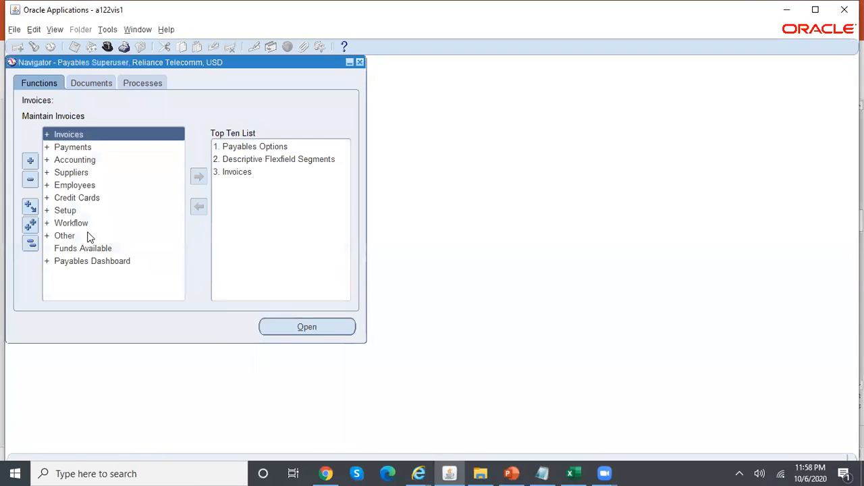
# Expand Setup > Flexfields > Descriptive in the navigator
pyautogui.doubleClick(66, 211)
pyautogui.click(74, 223)
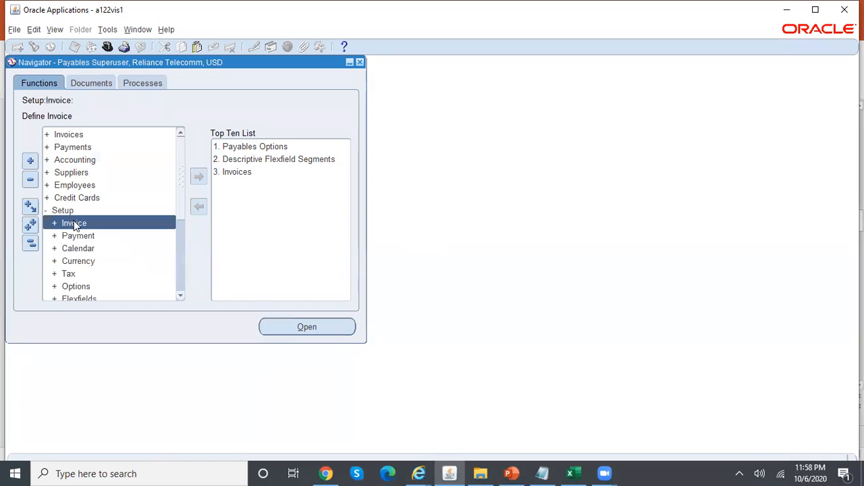
pyautogui.doubleClick(103, 295)
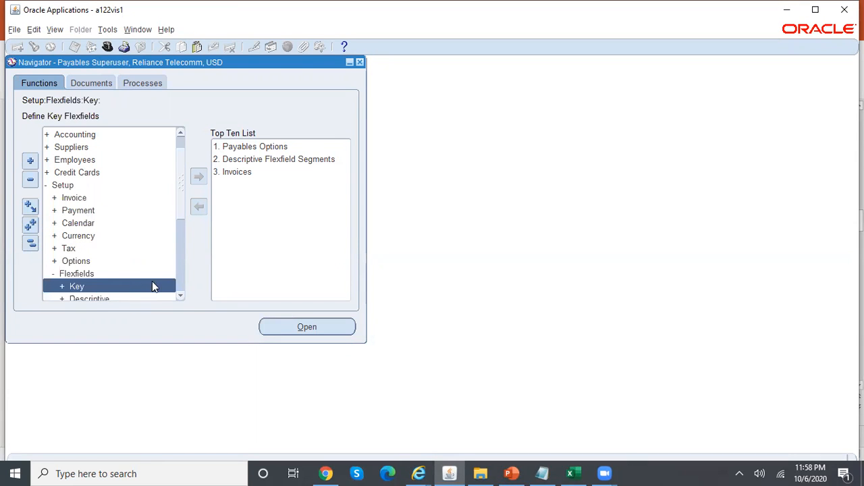
pyautogui.doubleClick(161, 298)
pyautogui.click(180, 295)
pyautogui.click(180, 296)
pyautogui.click(181, 296)
# Query the descriptive flexfield with Application Payables and Title 'Invoice%Line%'
pyautogui.doubleClick(119, 273)
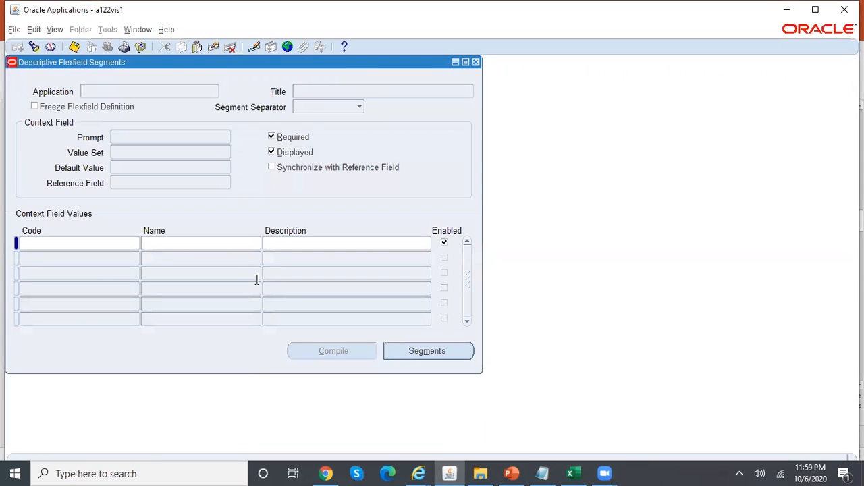
pyautogui.hotkey('ctrl', 'F11')
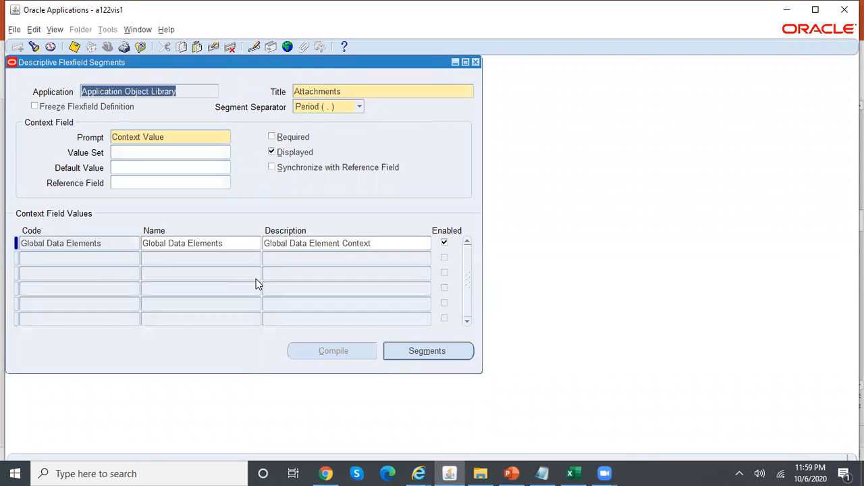
pyautogui.press('F11')
pyautogui.write('Payables')
pyautogui.press('Tab')
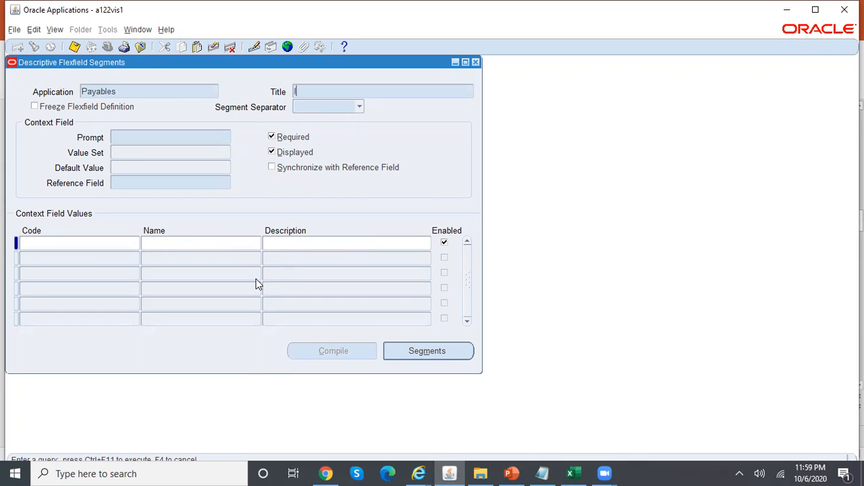
pyautogui.write('Invoice%Line%')
pyautogui.hotkey('ctrl', 'F11')
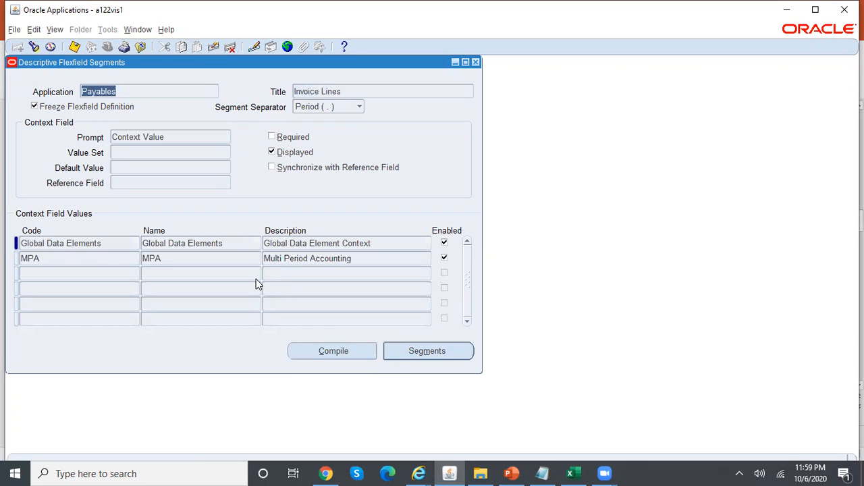
pyautogui.click(350, 91)
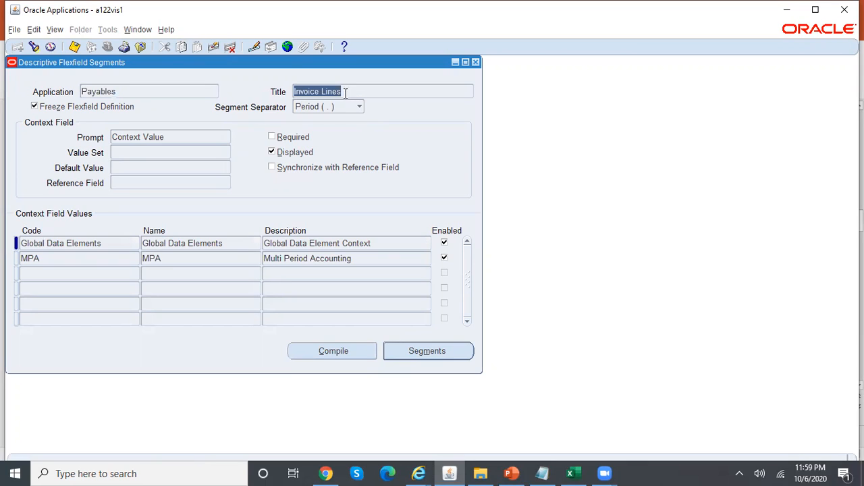
pyautogui.click(370, 257)
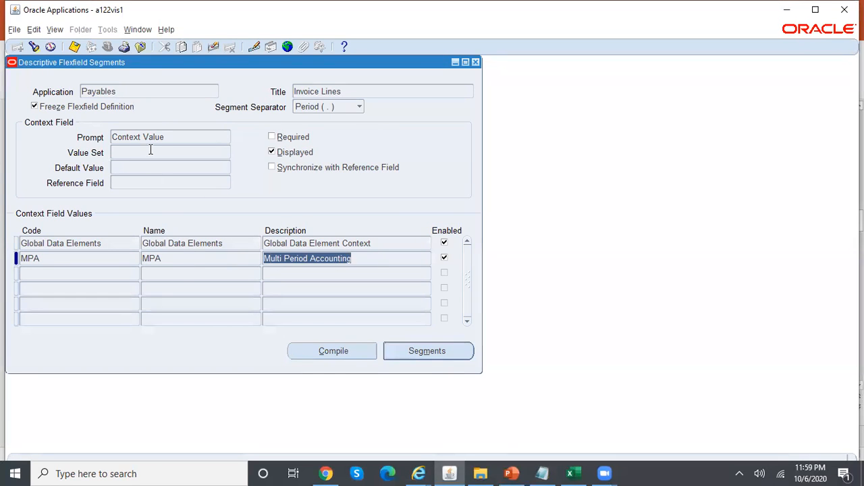
# Unfreeze the Invoice Lines flexfield and open the MPA context's segments
pyautogui.click(91, 112)
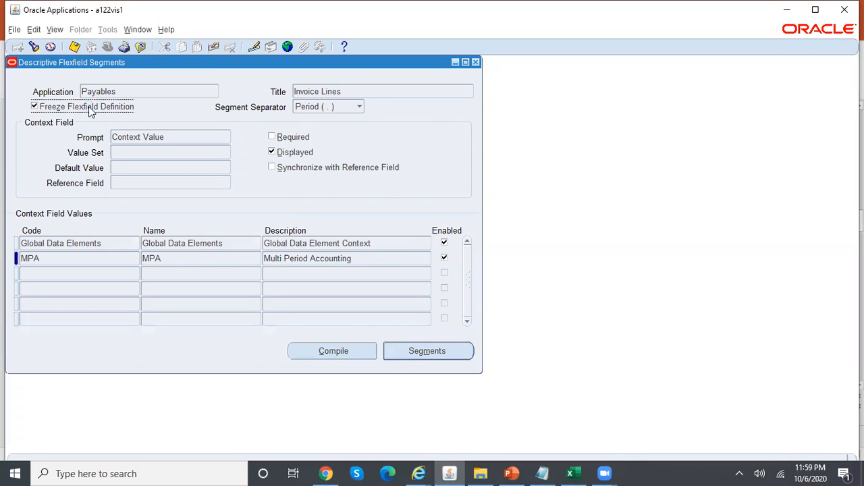
pyautogui.click(478, 284)
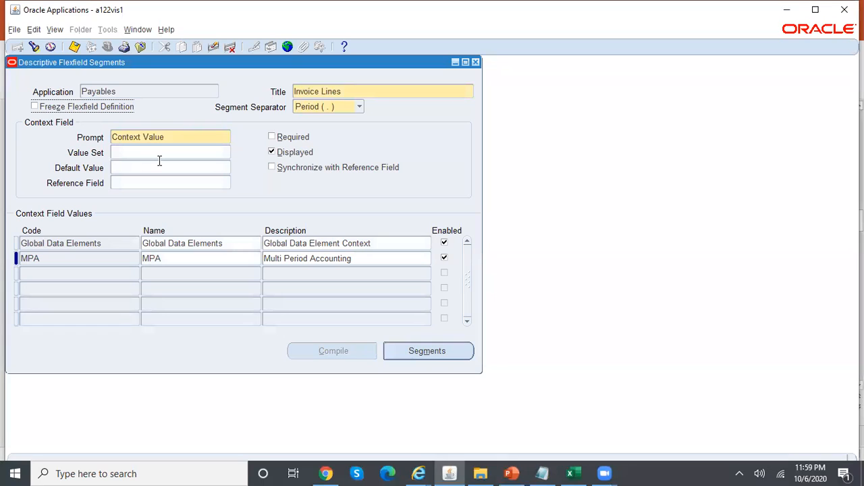
pyautogui.click(66, 258)
pyautogui.click(168, 262)
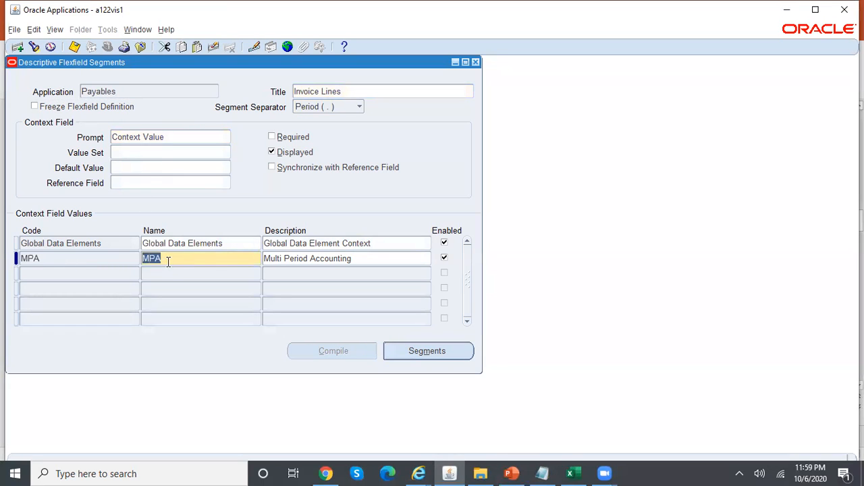
pyautogui.click(332, 261)
pyautogui.click(453, 348)
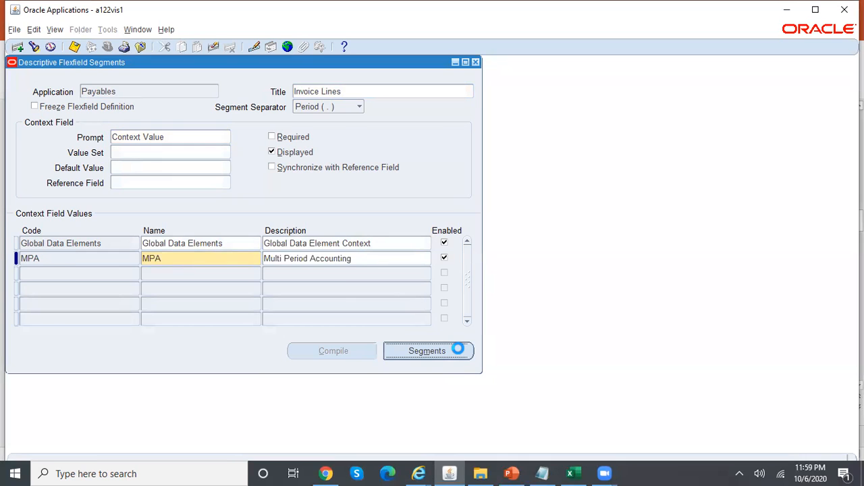
# Inspect the Type of Expense segment on ATTRIBUTE1 and its Independent 30-character value set
pyautogui.click(143, 140)
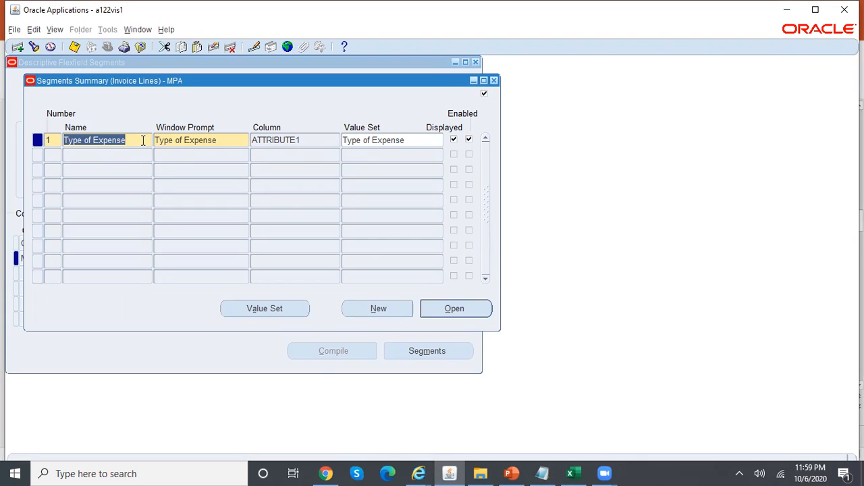
pyautogui.click(222, 140)
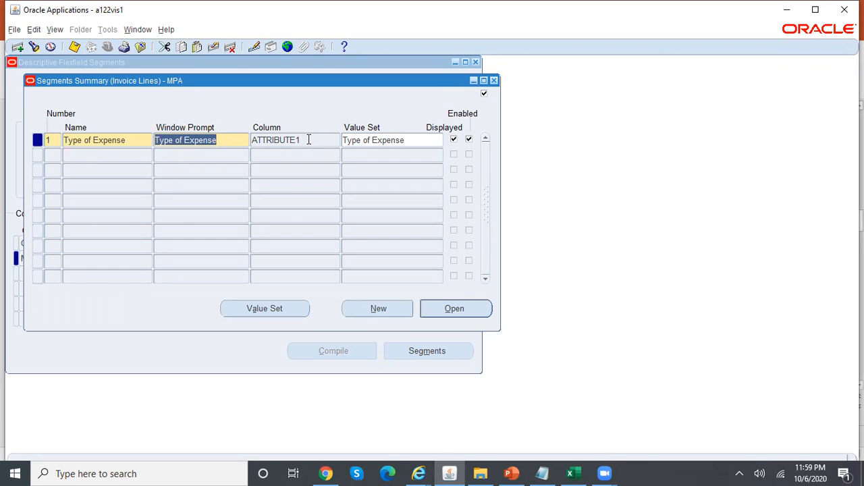
pyautogui.click(413, 139)
pyautogui.click(295, 309)
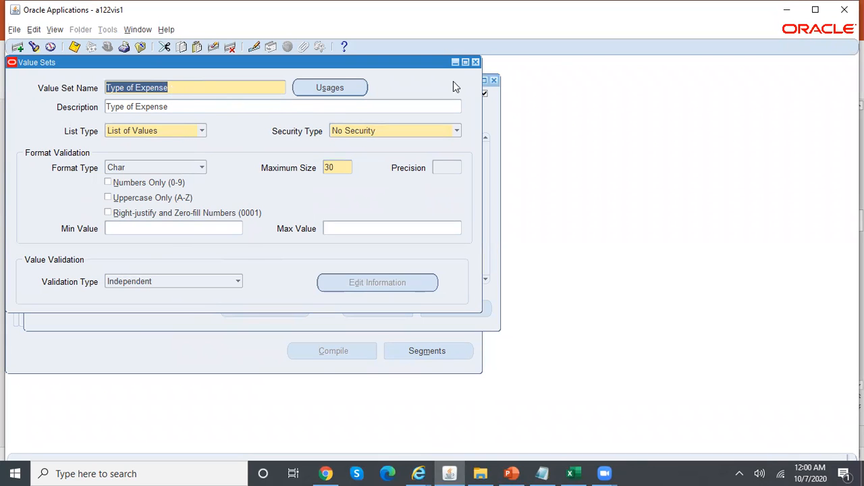
pyautogui.click(476, 62)
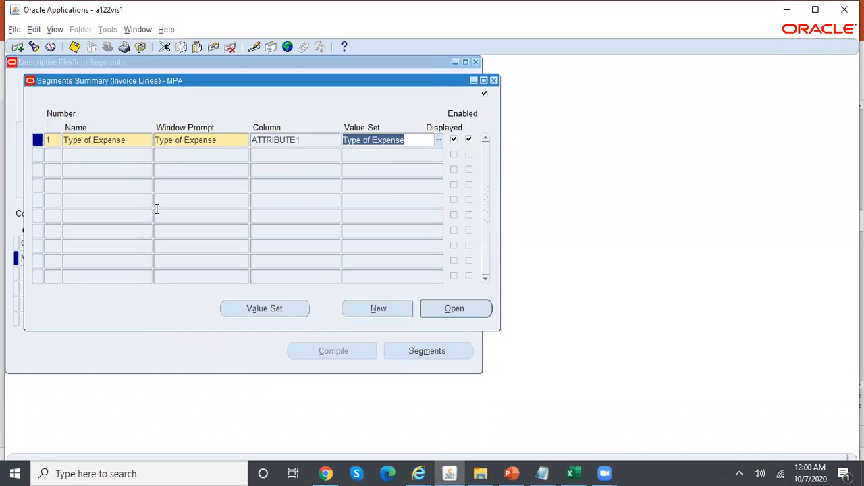
pyautogui.click(470, 309)
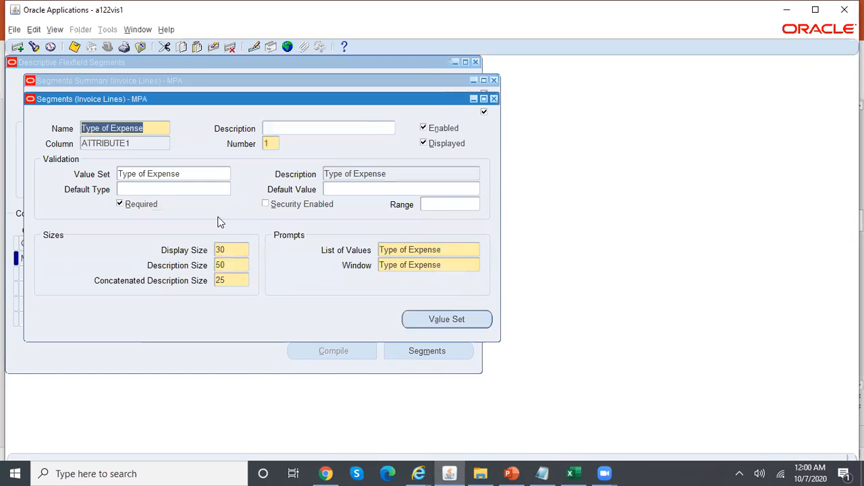
pyautogui.click(494, 99)
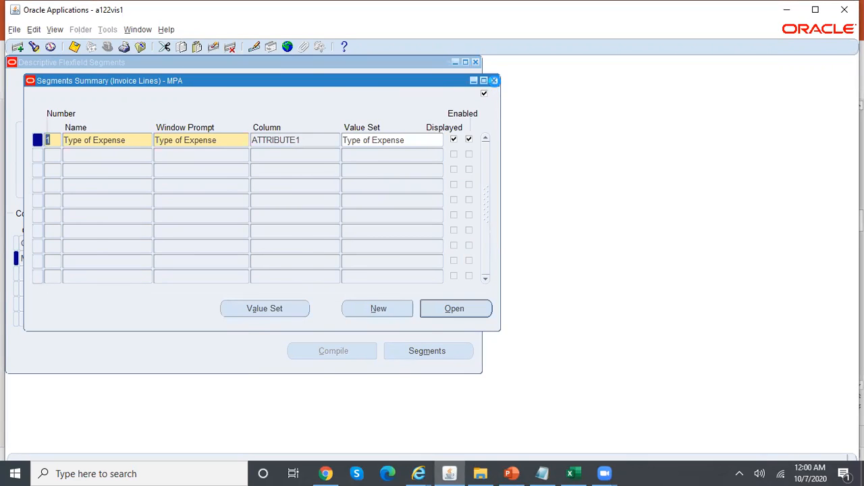
pyautogui.click(494, 81)
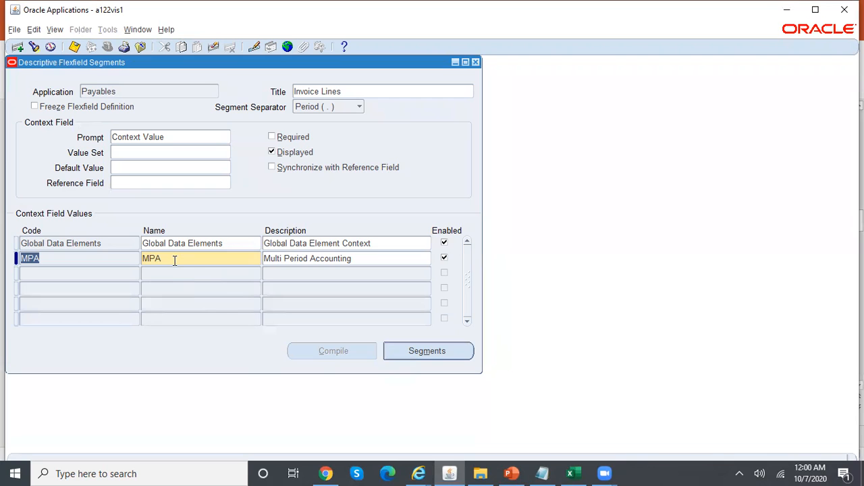
# Refreeze and compile the Invoice Lines flexfield definition
pyautogui.click(61, 108)
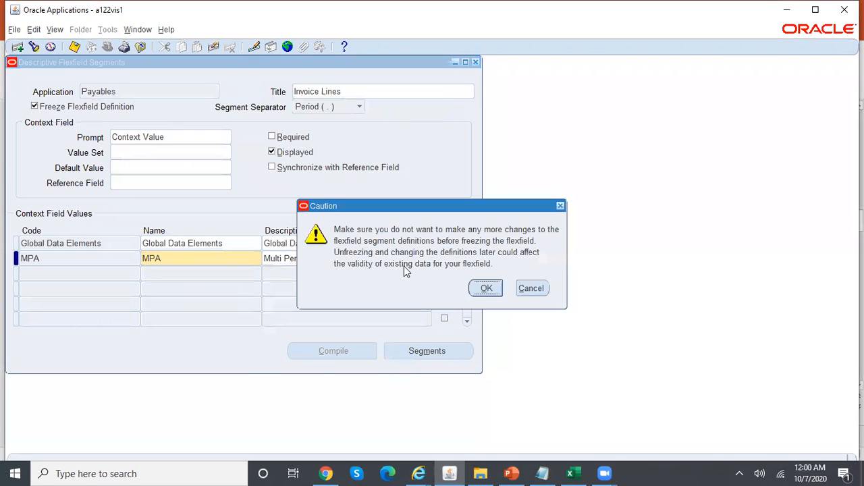
pyautogui.click(488, 288)
pyautogui.click(357, 348)
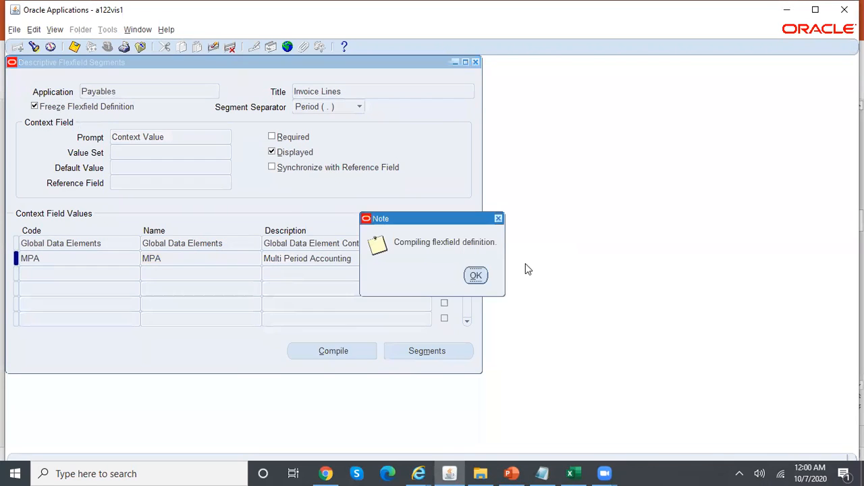
pyautogui.click(475, 277)
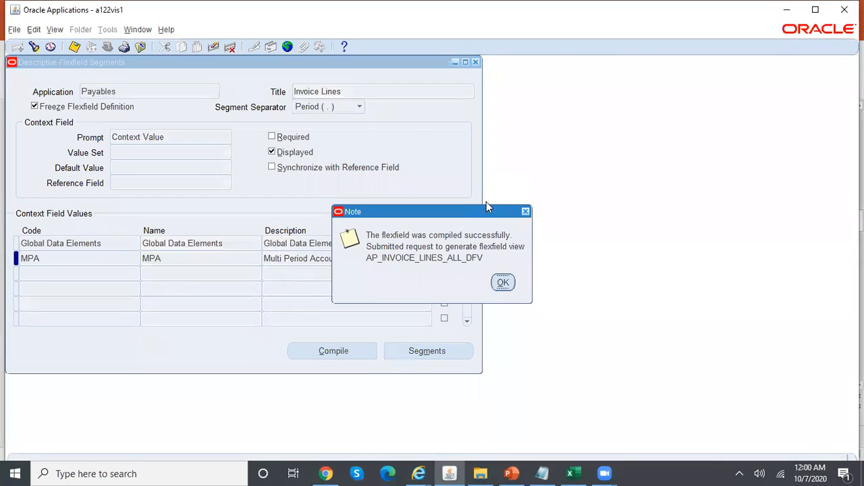
pyautogui.click(503, 281)
pyautogui.click(475, 61)
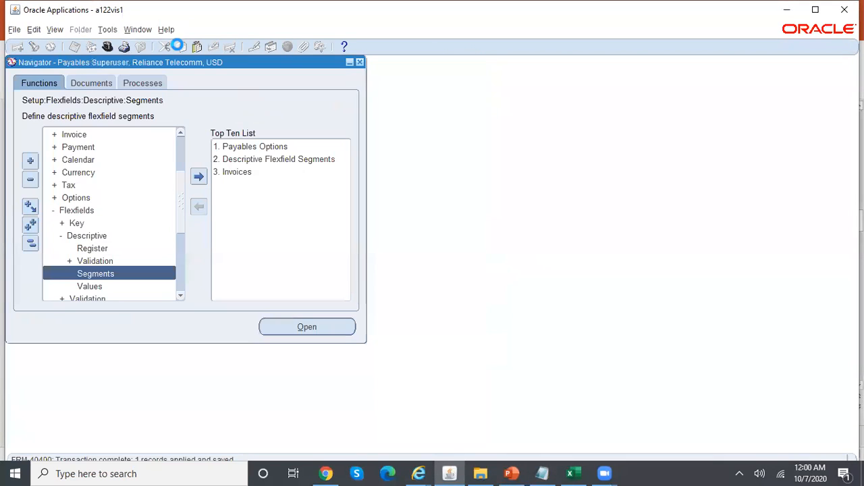
# Confirm the Flexfield View Generator request completed Normal in View Requests
pyautogui.click(55, 29)
pyautogui.click(92, 188)
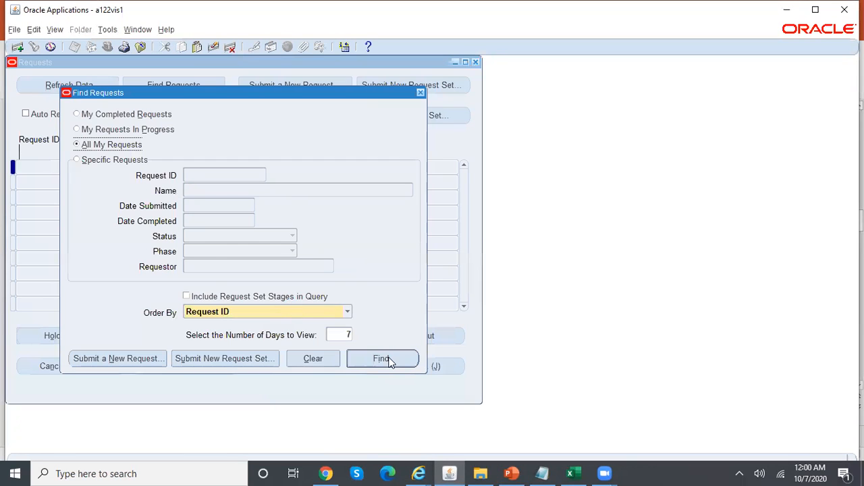
pyautogui.click(389, 359)
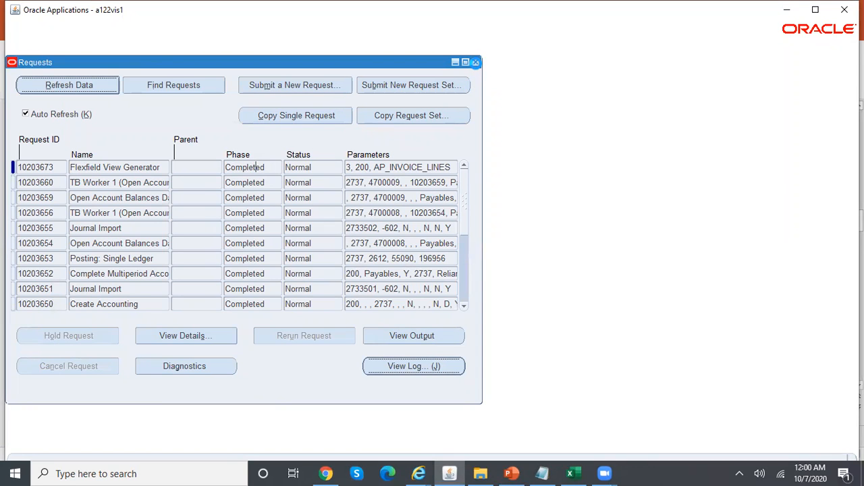
pyautogui.click(476, 62)
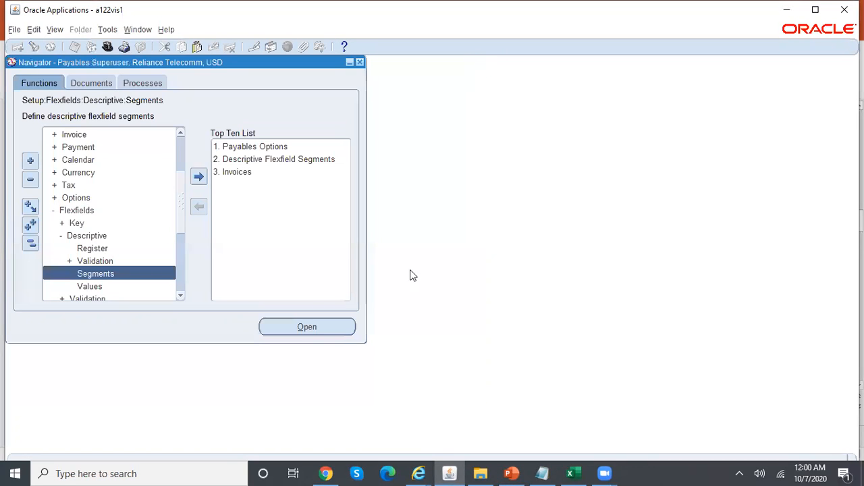
pyautogui.click(511, 474)
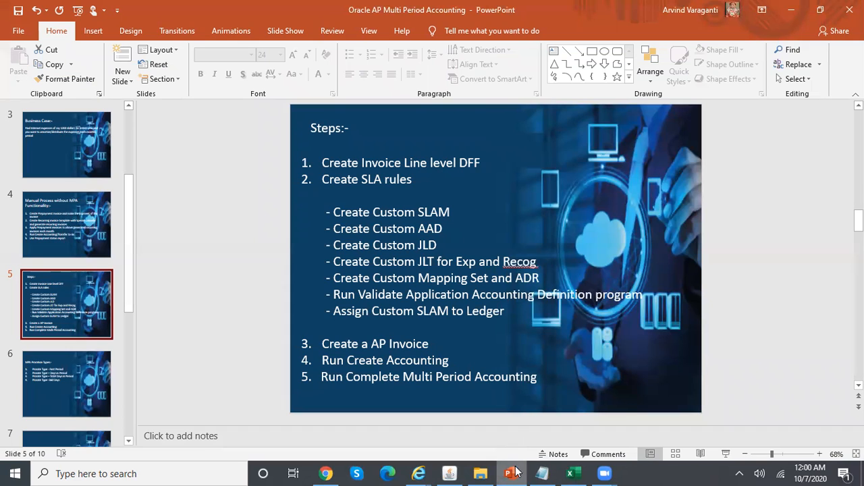
pyautogui.click(449, 473)
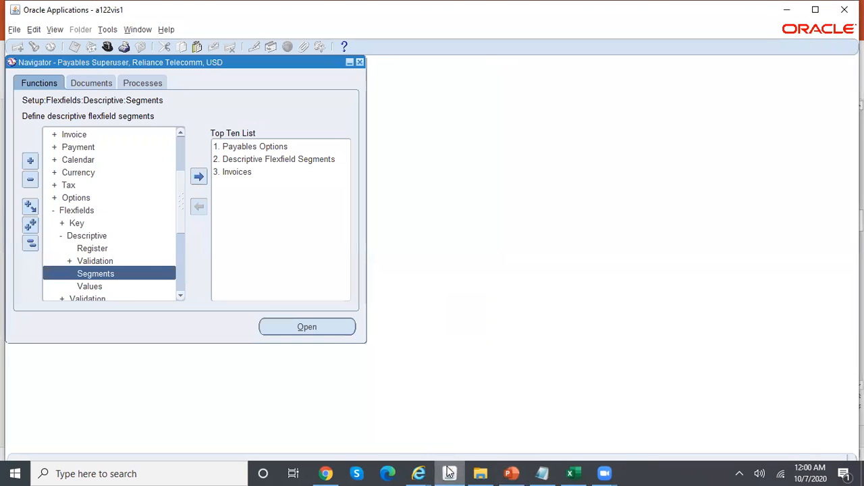
# Query the values of the Type of Expense value set using 'Type%Exp%'
pyautogui.click(127, 289)
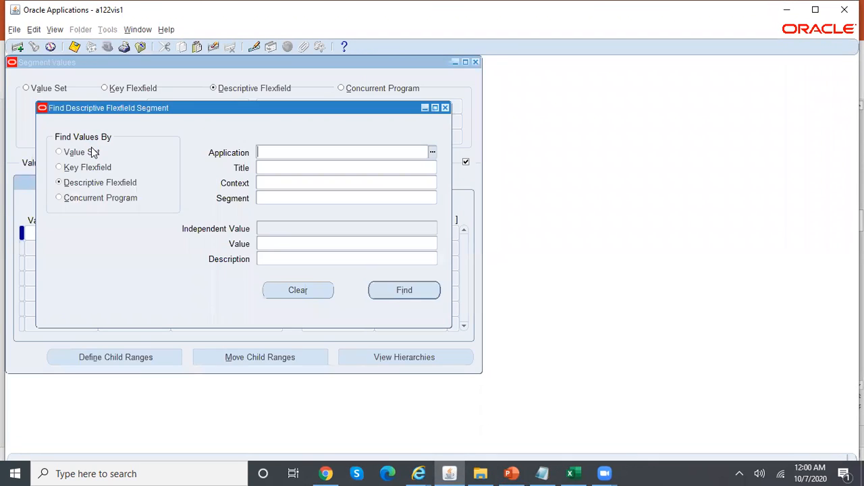
pyautogui.click(93, 153)
pyautogui.write('Type%E')
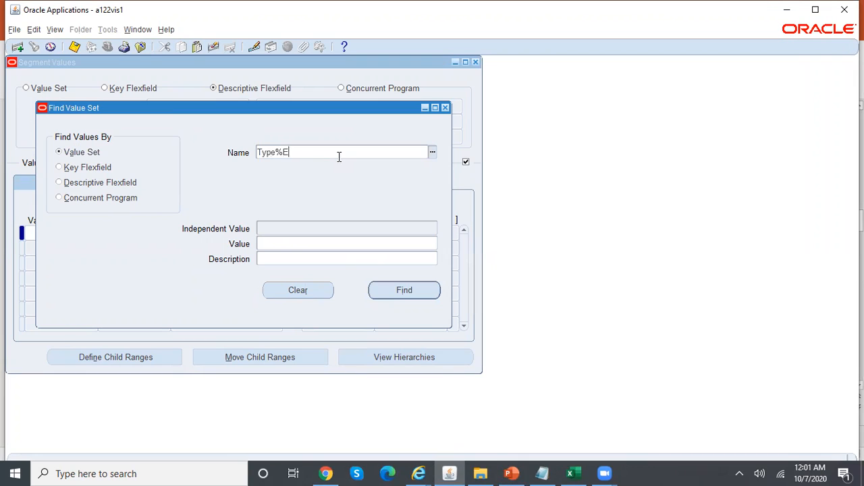
pyautogui.write('xp%')
pyautogui.press('Tab')
pyautogui.press('Return')
pyautogui.click(60, 231)
# Review the INS, INT and RENT values, then bring up the MPA Calculations workbook
pyautogui.click(65, 247)
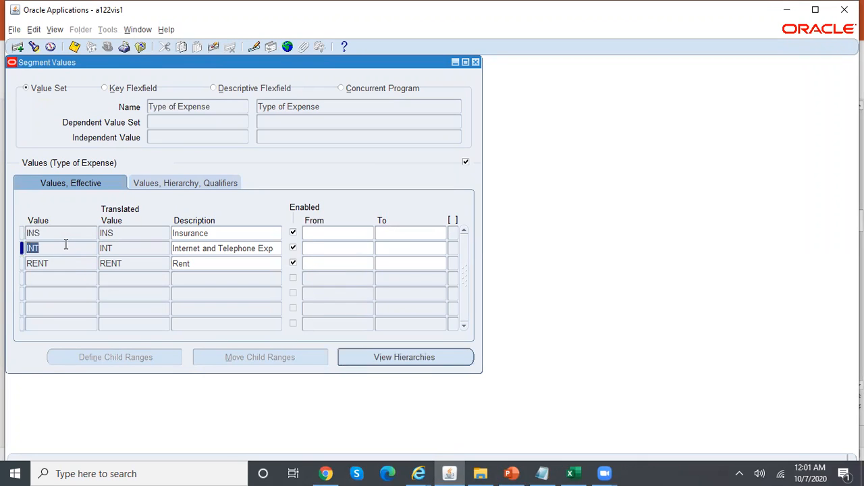
pyautogui.click(72, 263)
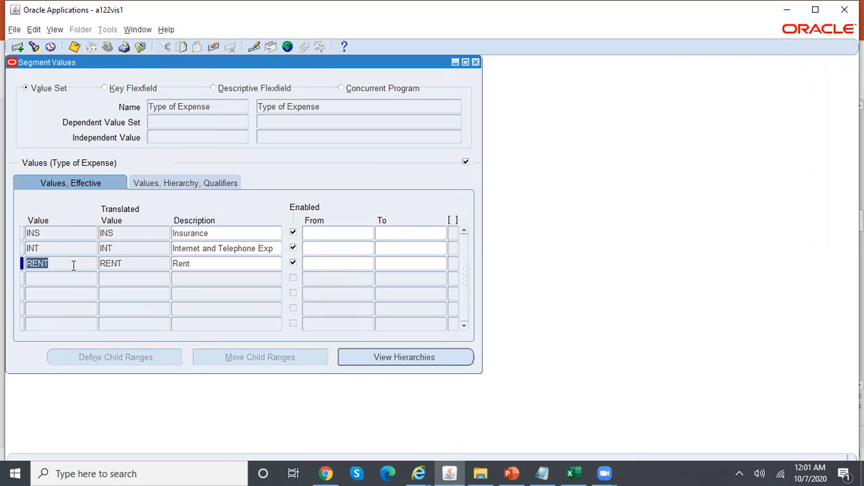
pyautogui.click(547, 472)
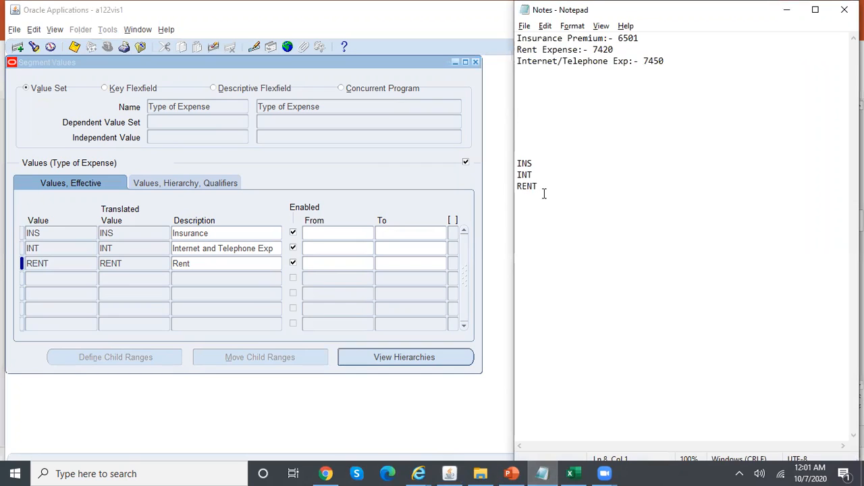
pyautogui.click(270, 204)
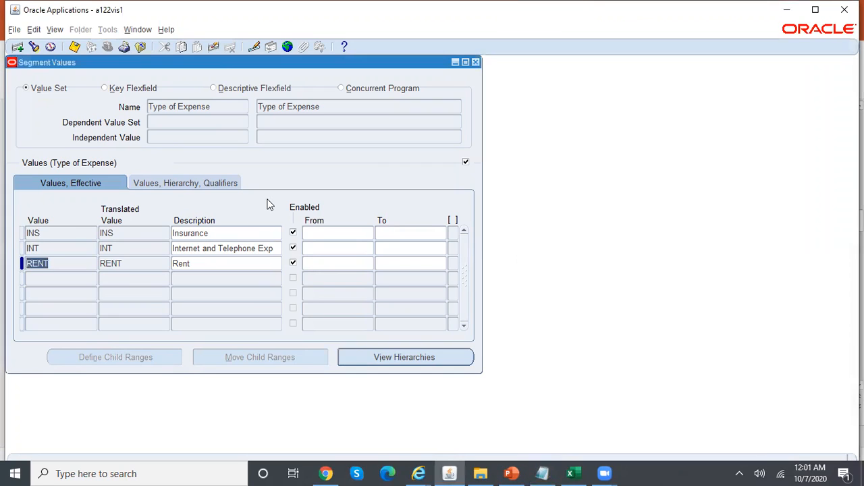
pyautogui.click(222, 236)
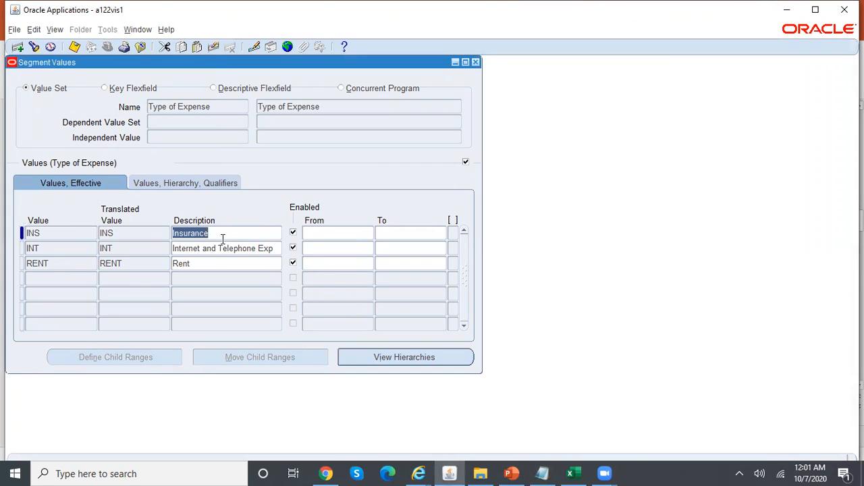
pyautogui.click(63, 233)
pyautogui.click(59, 251)
pyautogui.click(65, 265)
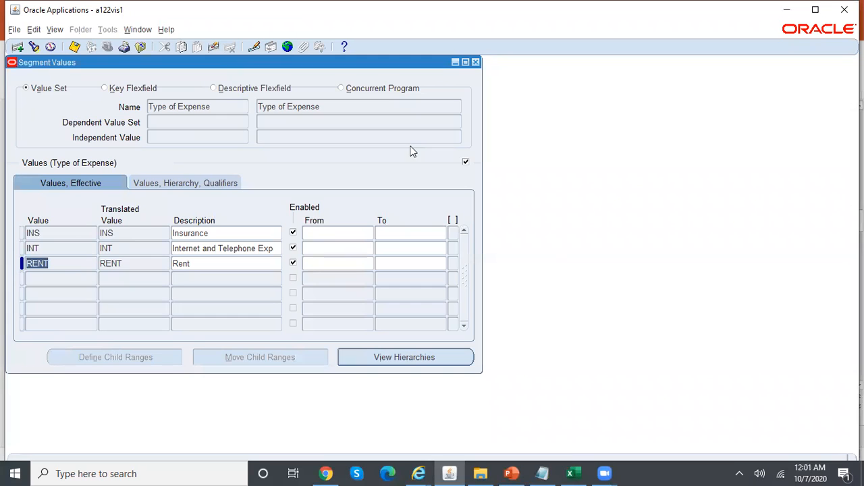
pyautogui.click(475, 62)
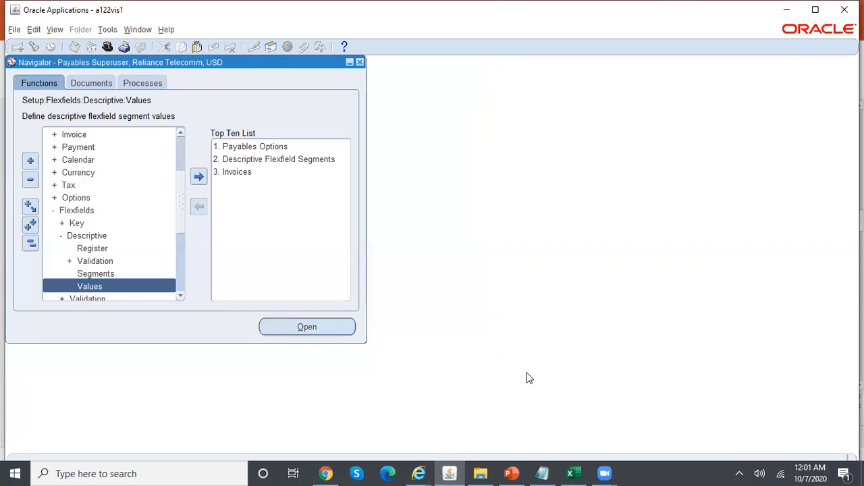
pyautogui.click(511, 473)
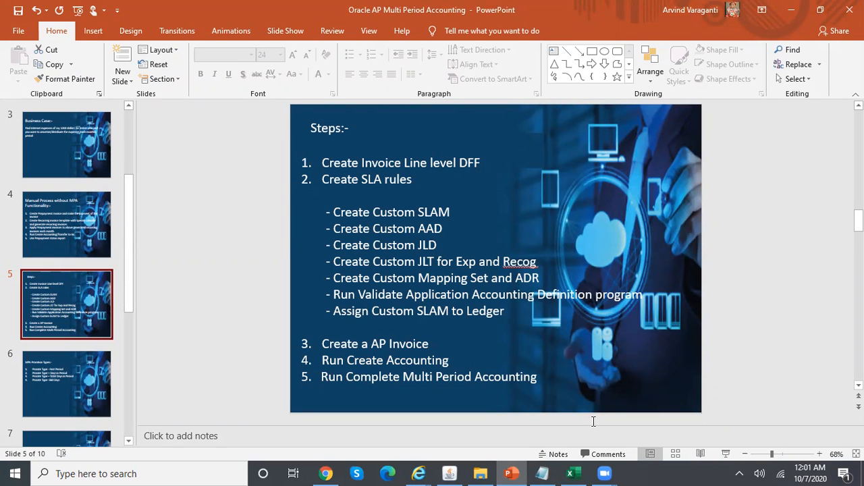
pyautogui.click(570, 473)
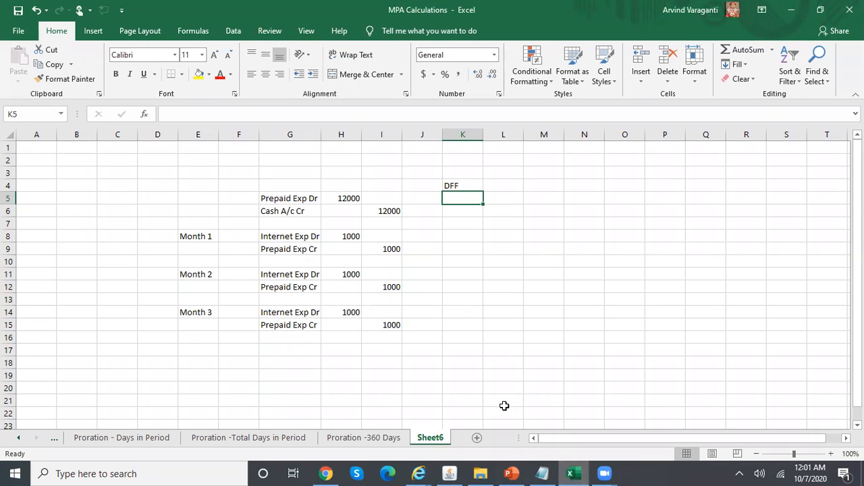
# Return via the PowerPoint Steps slide to the Oracle navigator and collapse all functions
pyautogui.click(513, 472)
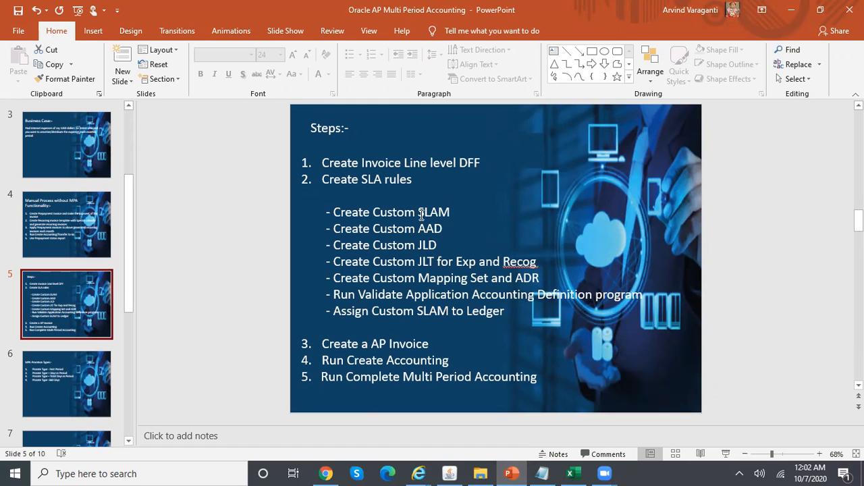
pyautogui.click(450, 473)
pyautogui.click(29, 243)
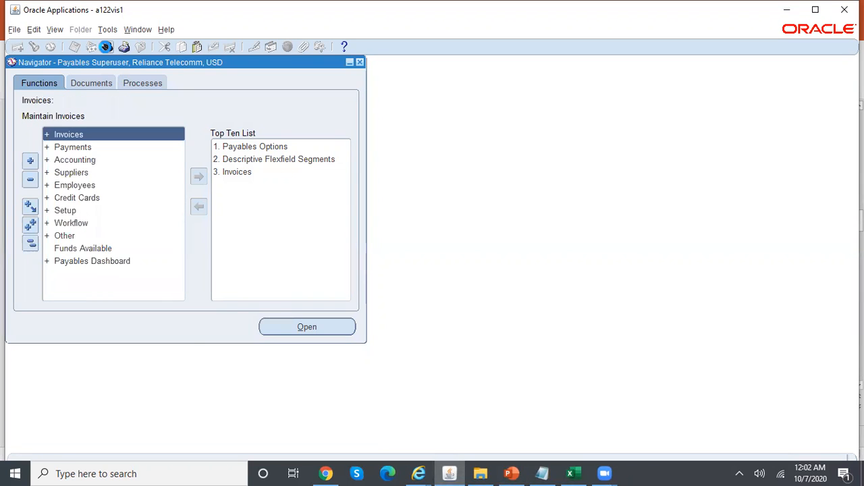
# Switch to the SLA Super User responsibility
pyautogui.click(106, 47)
pyautogui.press('Down')
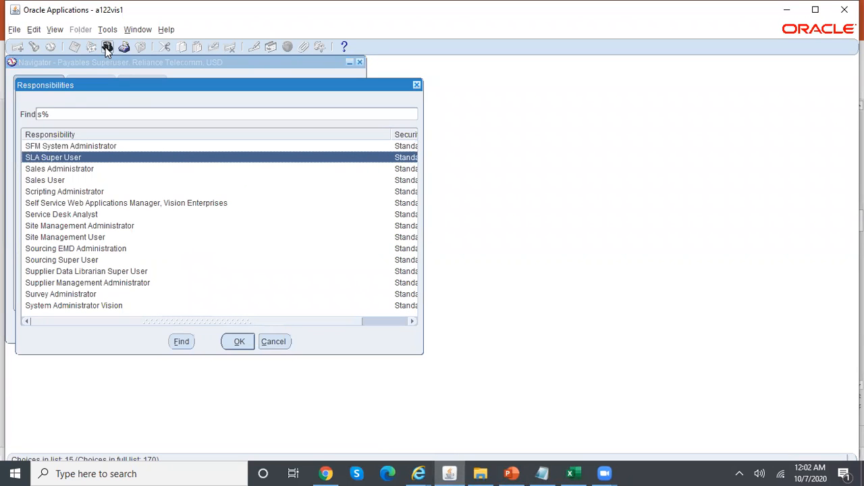
pyautogui.press('Return')
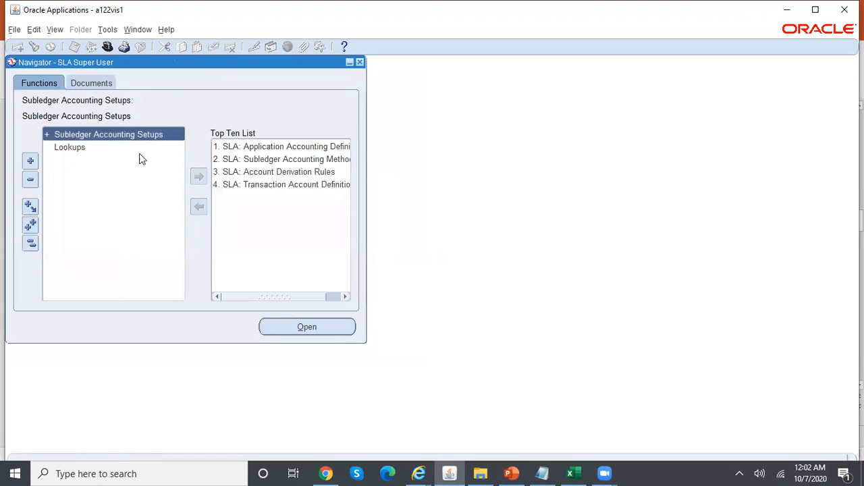
# Open Subledger Accounting Methods under Accounting Methods Builder > Methods and Definitions
pyautogui.doubleClick(133, 136)
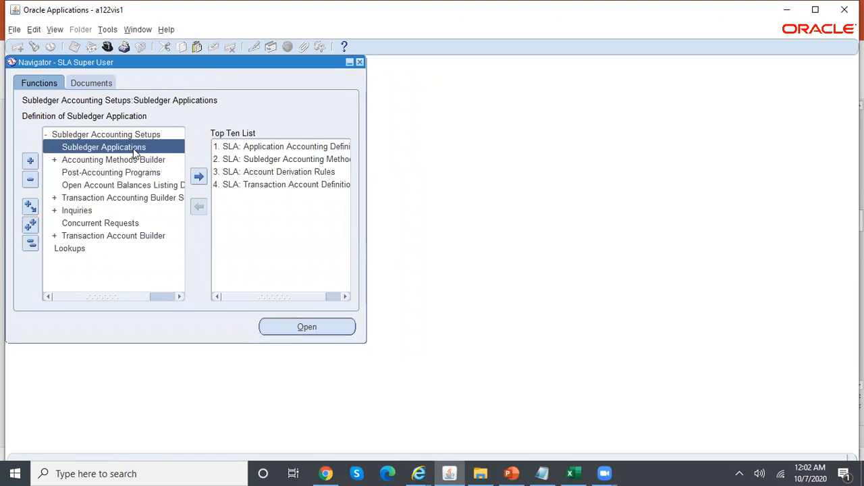
pyautogui.click(152, 160)
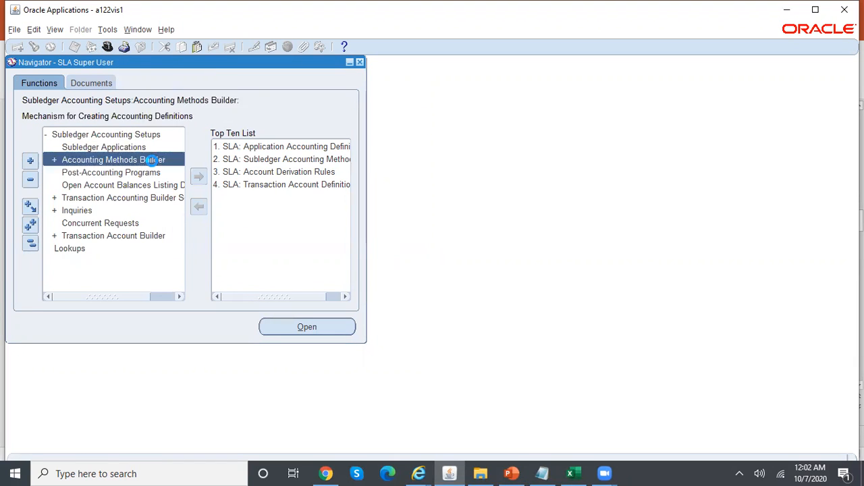
pyautogui.doubleClick(152, 160)
pyautogui.doubleClick(154, 210)
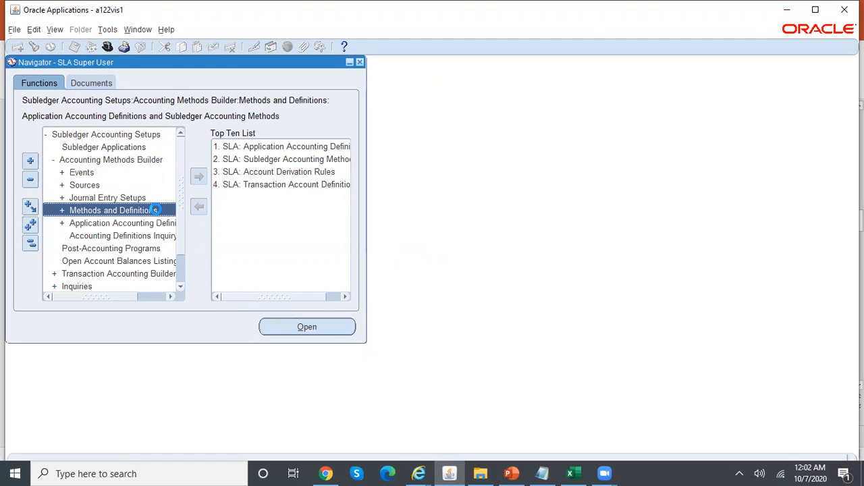
pyautogui.click(162, 248)
pyautogui.doubleClick(162, 248)
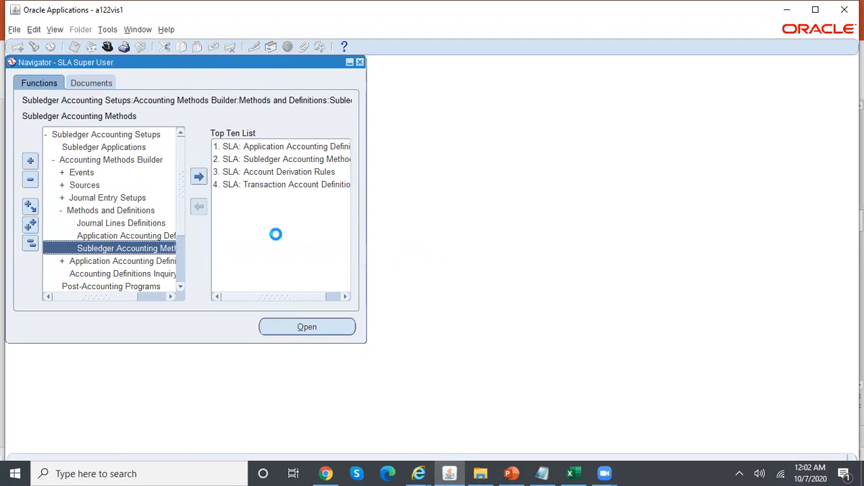
# Search 'standard' and retrieve the Standard Accrual accounting method
pyautogui.click(158, 190)
pyautogui.write('standard')
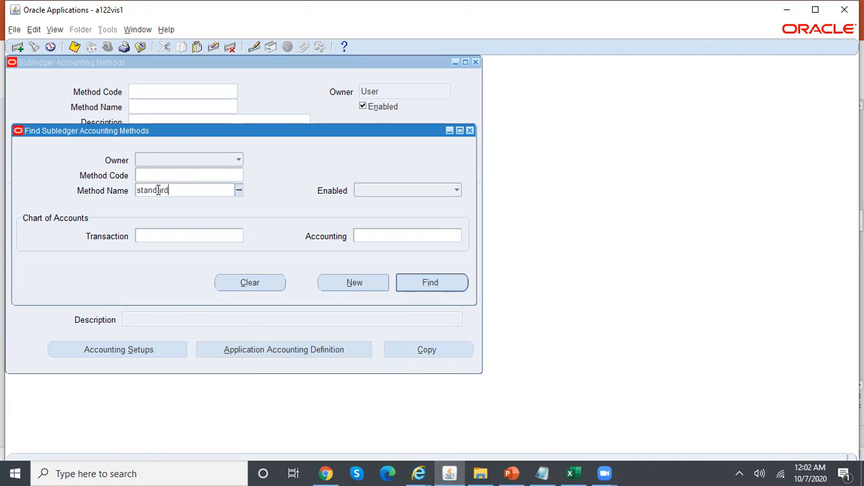
pyautogui.press('Tab')
pyautogui.press('Down')
pyautogui.press('Down')
pyautogui.press('Down')
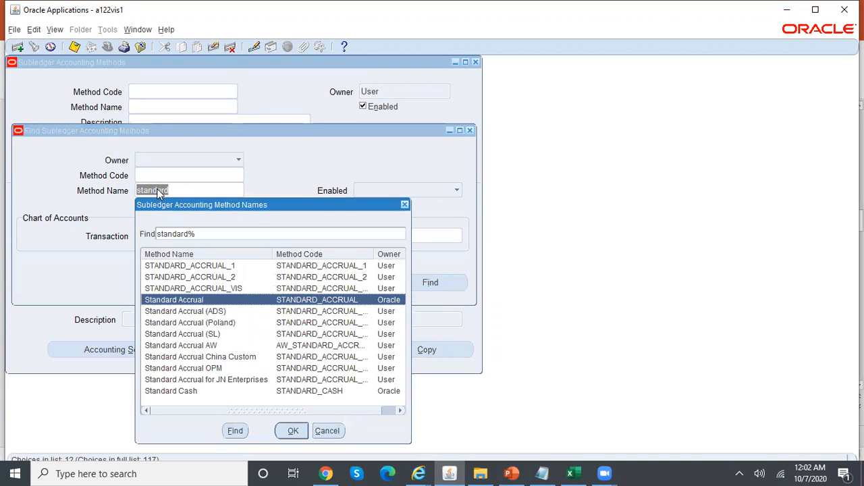
pyautogui.press('Return')
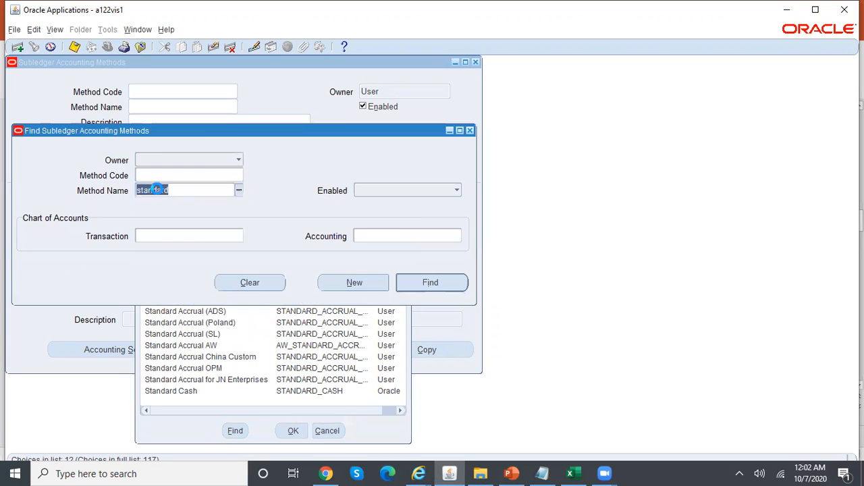
pyautogui.click(451, 289)
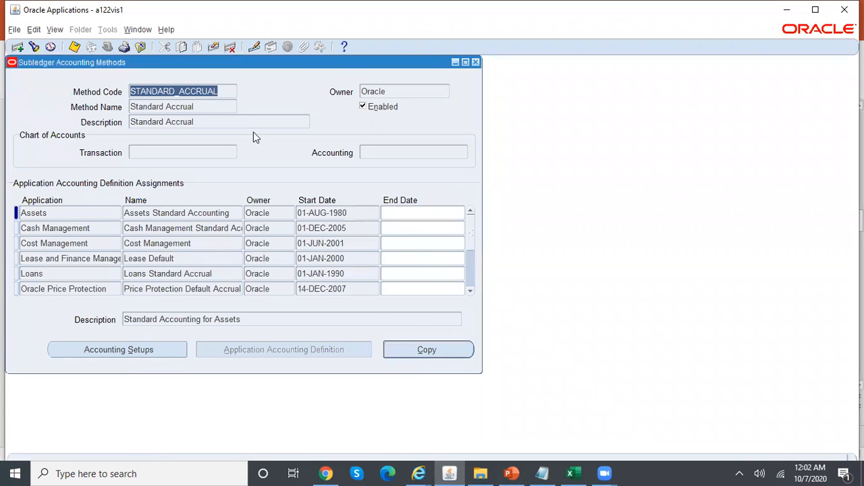
# Copy Standard Accrual as REL_DEMO_SLAM and note the name in the notes file as 'SLAM:-'
pyautogui.click(453, 354)
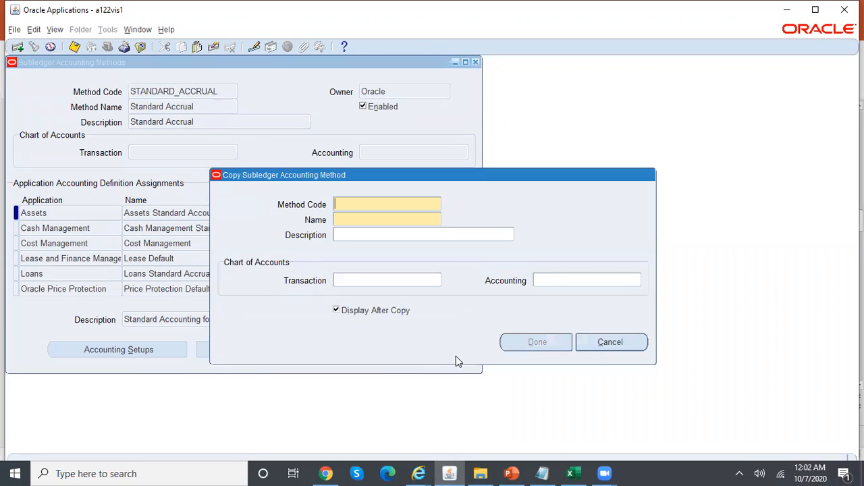
pyautogui.moveTo(489, 181); pyautogui.dragTo(636, 165)
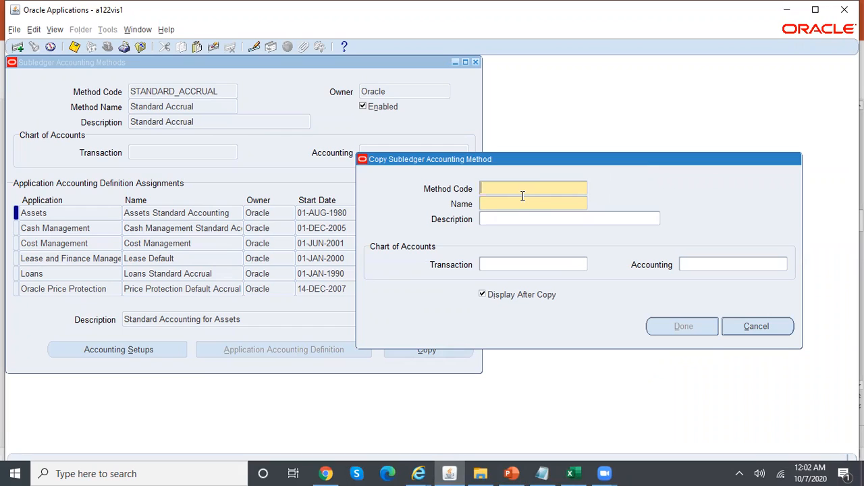
pyautogui.write('REL_DEMO_SLAM')
pyautogui.press('Tab')
pyautogui.write('REL_DEMO_SLAM')
pyautogui.doubleClick(574, 205)
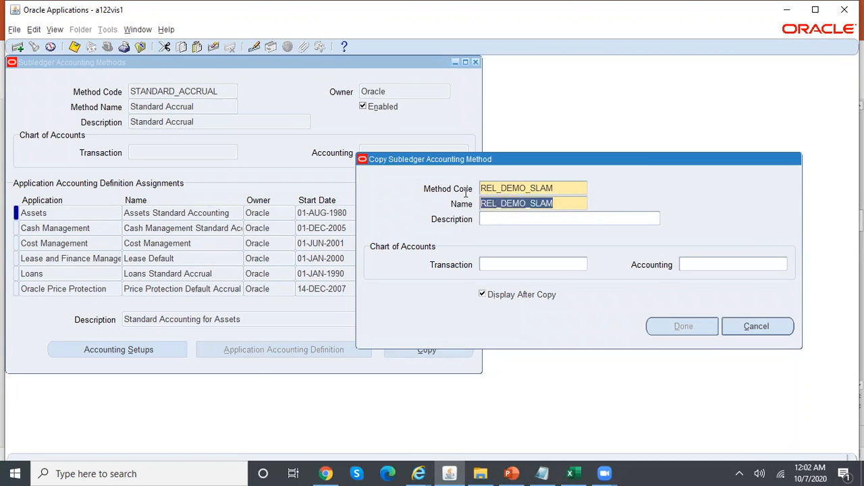
pyautogui.click(542, 474)
pyautogui.write('SLAM:')
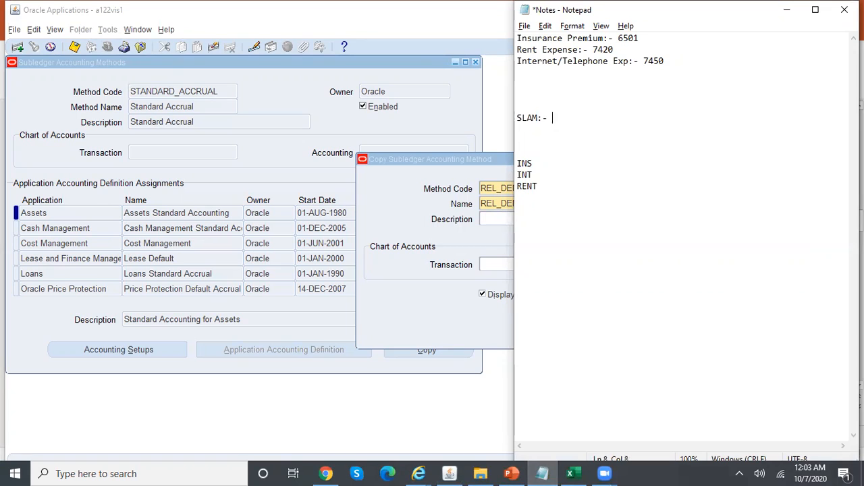
pyautogui.write('-')
pyautogui.hotkey('ctrl', 'v')
pyautogui.click(472, 245)
# Use RELIANCE_ACCOUNTING_FLEXFIELD for transaction and accounting charts, finish the copy, and save
pyautogui.click(515, 265)
pyautogui.write('rel')
pyautogui.press('Tab')
pyautogui.press('Return')
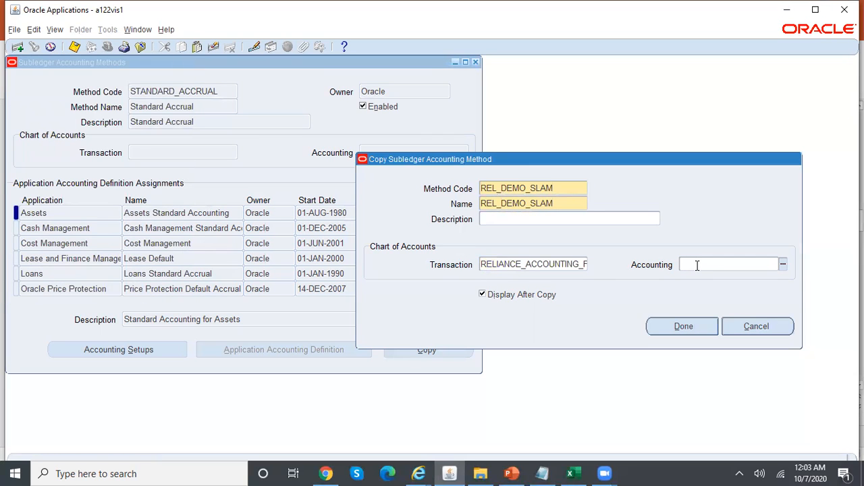
pyautogui.press('Tab')
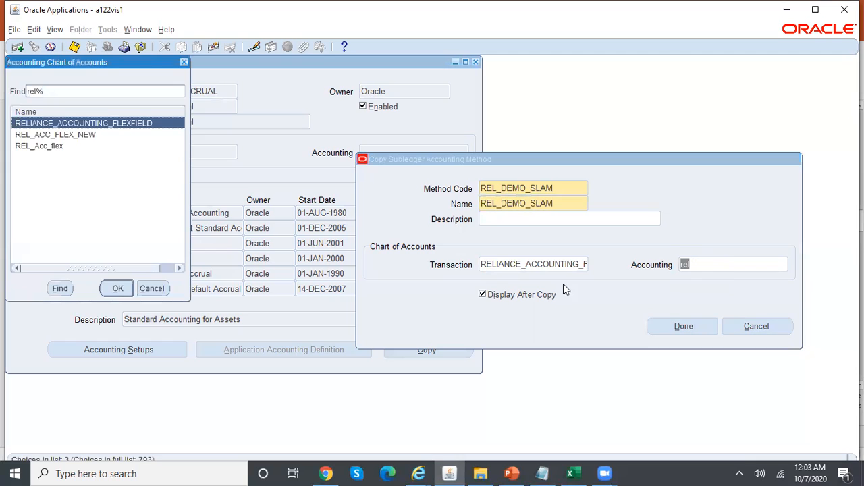
pyautogui.click(117, 290)
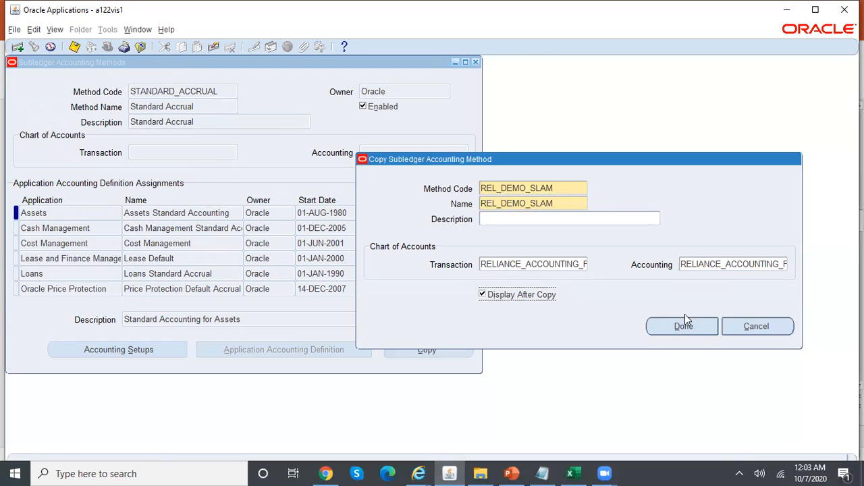
pyautogui.click(696, 332)
pyautogui.click(213, 91)
pyautogui.moveTo(213, 91); pyautogui.dragTo(75, 92)
pyautogui.hotkey('ctrl', 's')
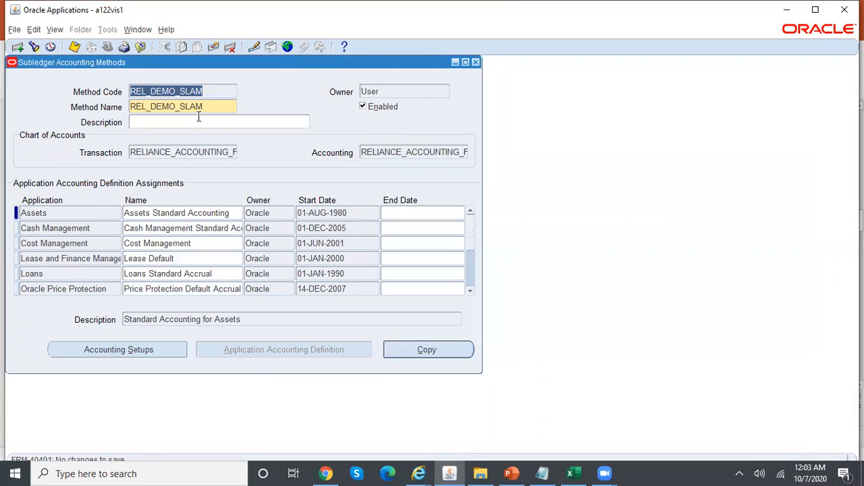
# Close the leftover browser windows and the Subledger Accounting Methods form
pyautogui.click(420, 472)
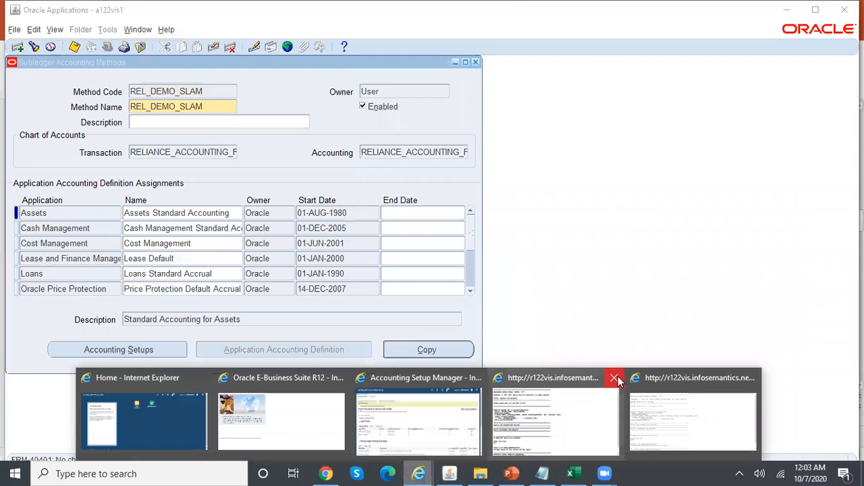
pyautogui.click(614, 378)
pyautogui.click(546, 377)
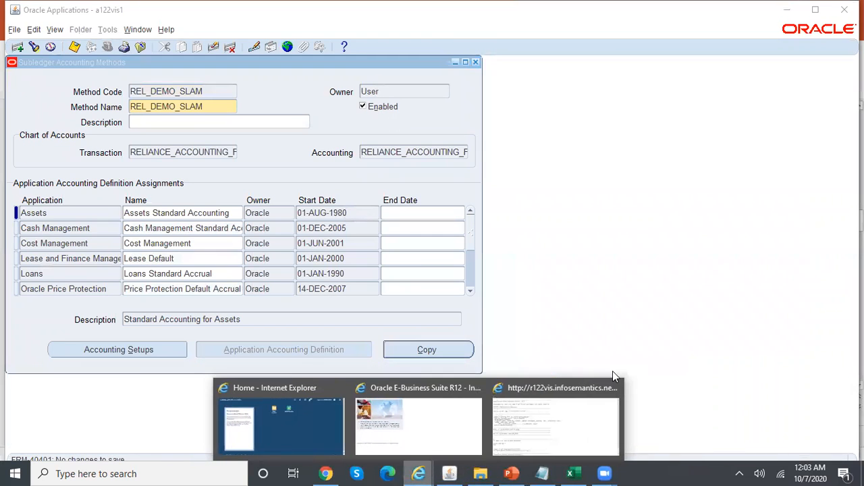
pyautogui.click(614, 389)
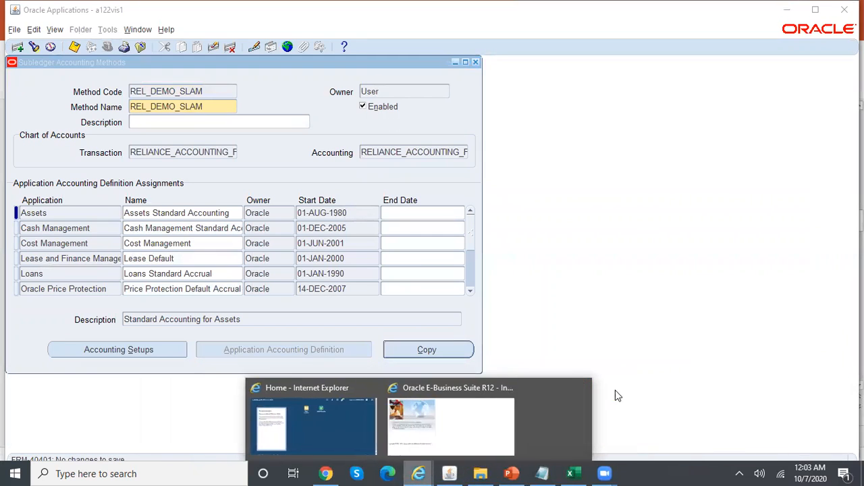
pyautogui.click(475, 62)
# Switch to the General Ledger Superuser, Reliance USD responsibility
pyautogui.click(106, 49)
pyautogui.press('Down')
pyautogui.press('Down')
pyautogui.press('Down')
pyautogui.press('Down')
pyautogui.press('Down')
pyautogui.press('Down')
pyautogui.press('Down')
pyautogui.press('Down')
pyautogui.press('Return')
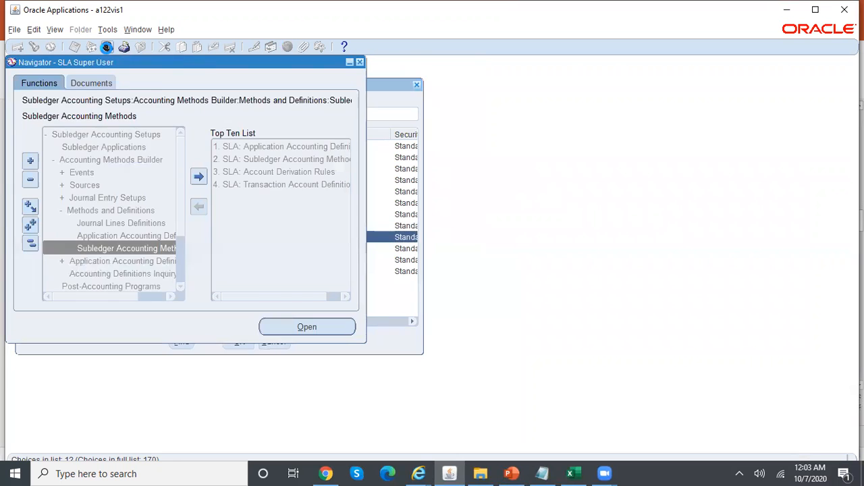
# Expand Setup > Financials > Accounting Setup Manager and go to Accounting Setups
pyautogui.click(73, 210)
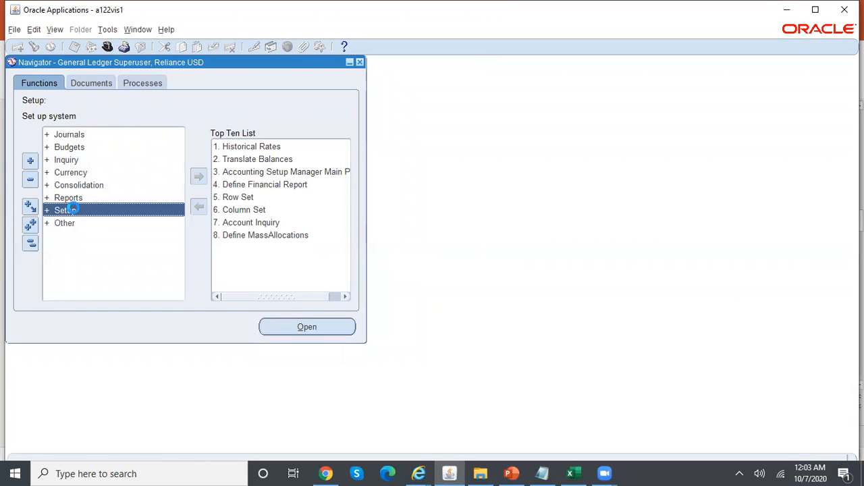
pyautogui.doubleClick(72, 210)
pyautogui.doubleClick(85, 224)
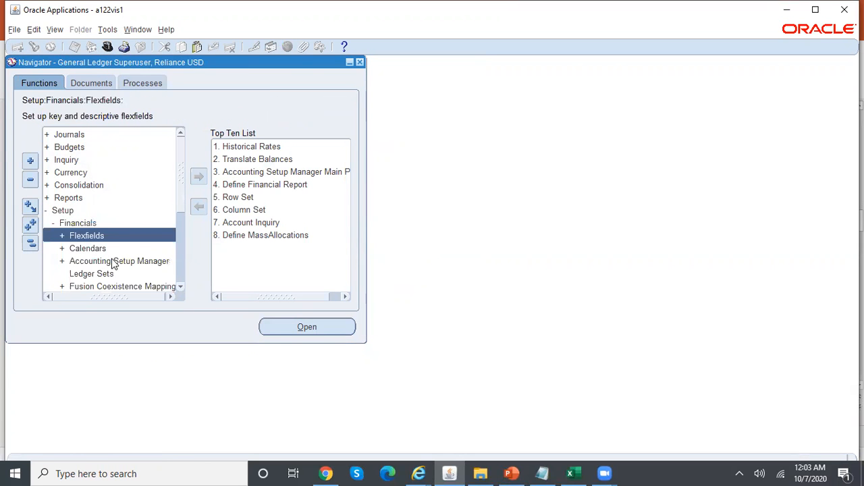
pyautogui.doubleClick(113, 262)
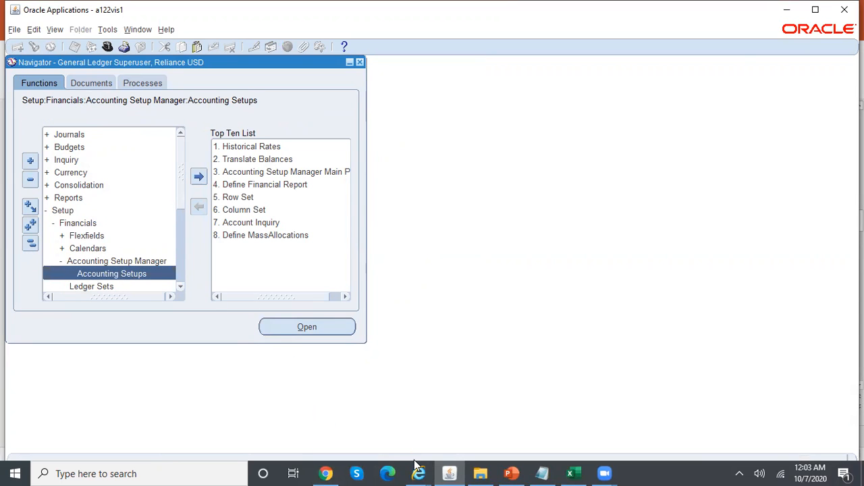
pyautogui.moveTo(418, 473)
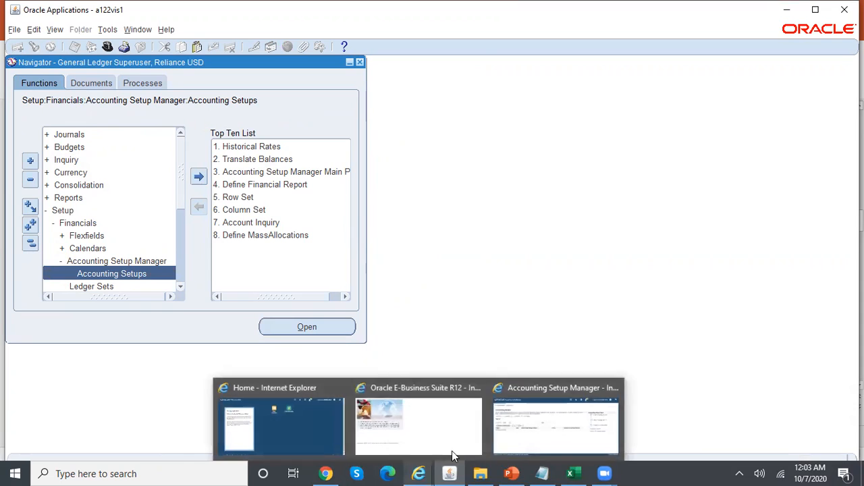
pyautogui.click(566, 426)
# Search ledgers for Reliance%USA% and open the Reliance USD Ledger's accounting options
pyautogui.write('Re')
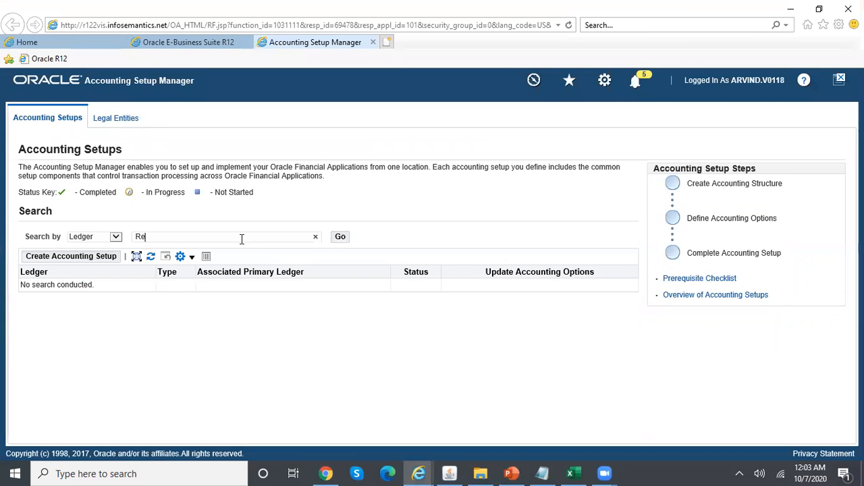
pyautogui.write('liance%USA%')
pyautogui.click(341, 238)
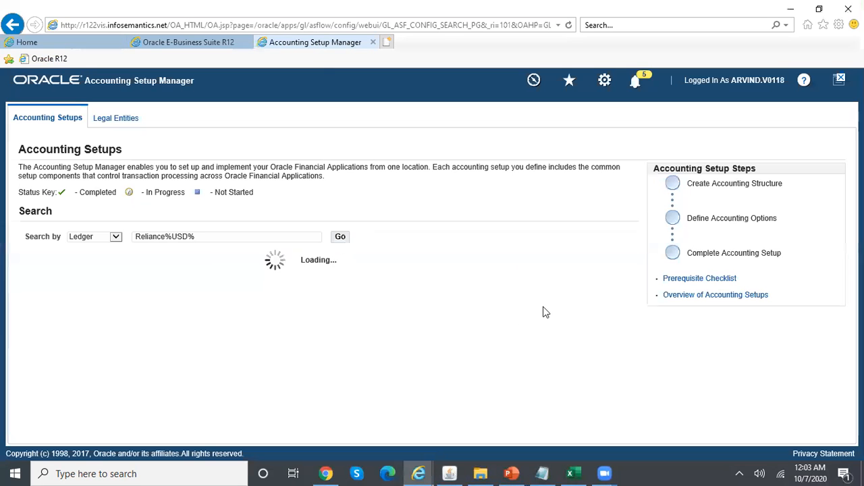
pyautogui.click(548, 292)
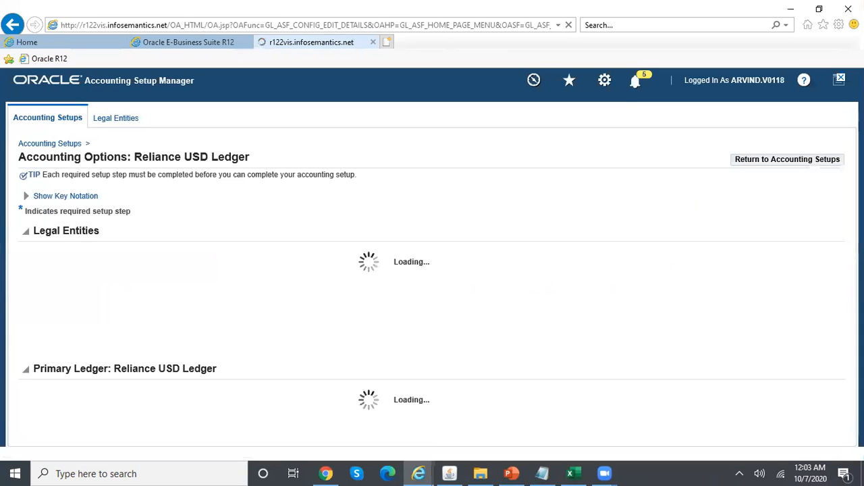
pyautogui.scroll(-3, 548, 291)
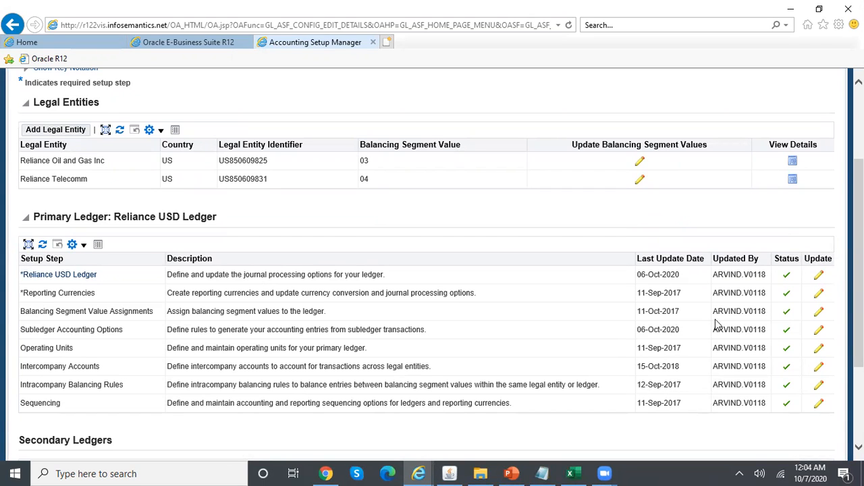
# Replace the Reliance USD Ledger's subledger accounting method with REL_DEMO_SLAM and finish the update
pyautogui.click(817, 275)
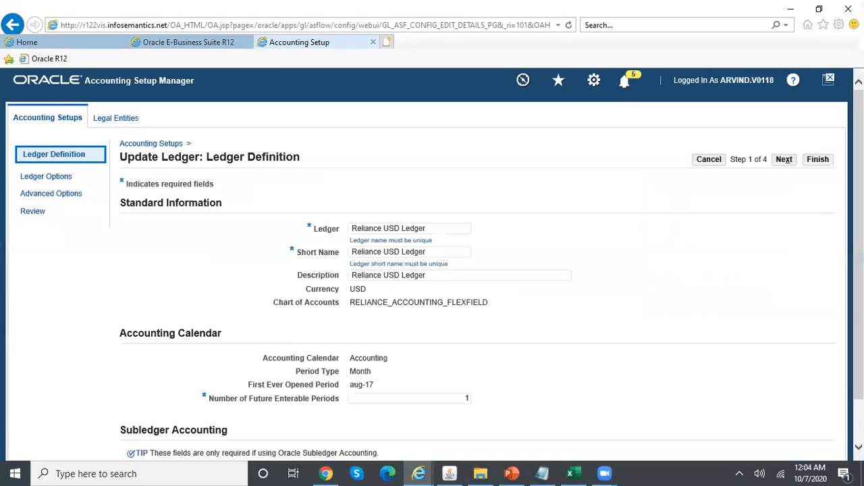
pyautogui.scroll(-3, 412, 302)
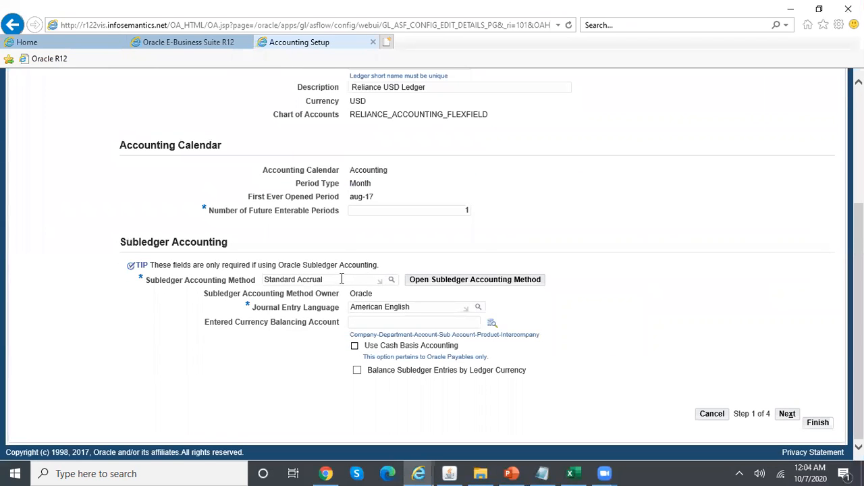
pyautogui.moveTo(342, 279); pyautogui.dragTo(264, 273)
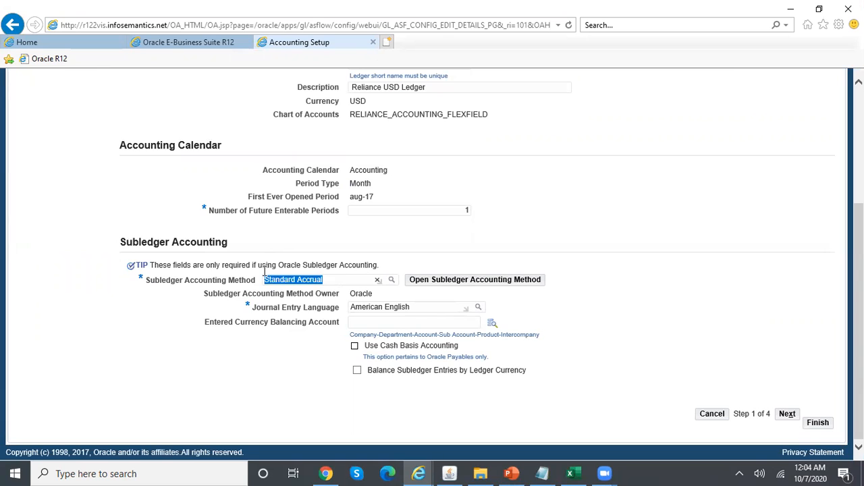
pyautogui.write('REL%')
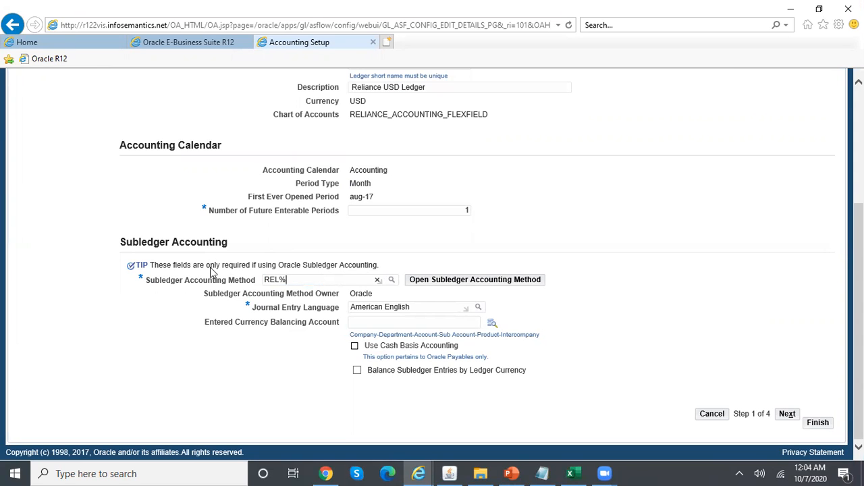
pyautogui.write('DEM%')
pyautogui.press('Tab')
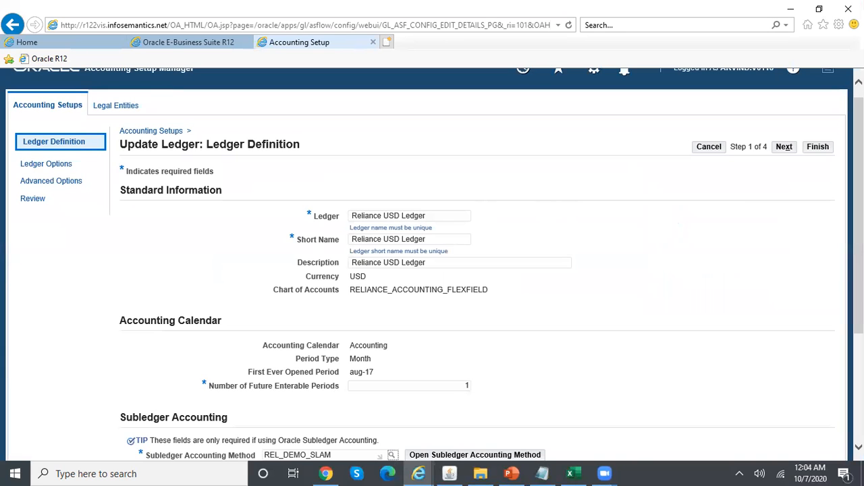
pyautogui.scroll(-3, 842, 143)
pyautogui.scroll(3, 841, 143)
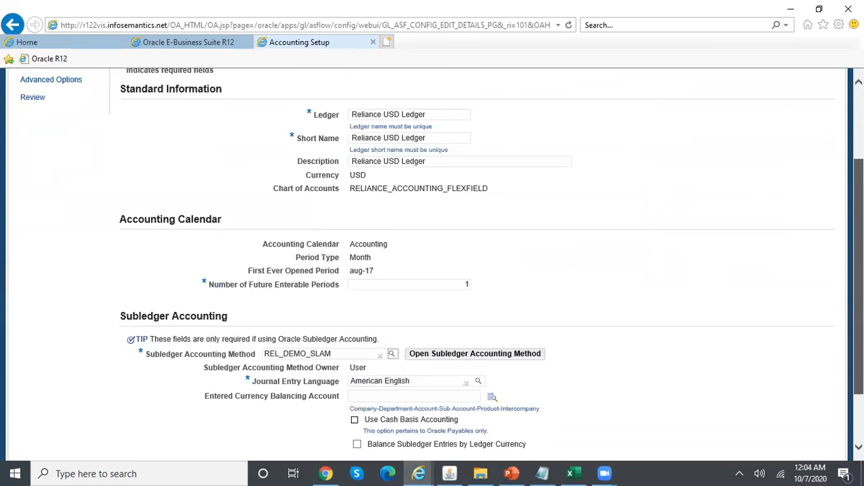
pyautogui.click(825, 162)
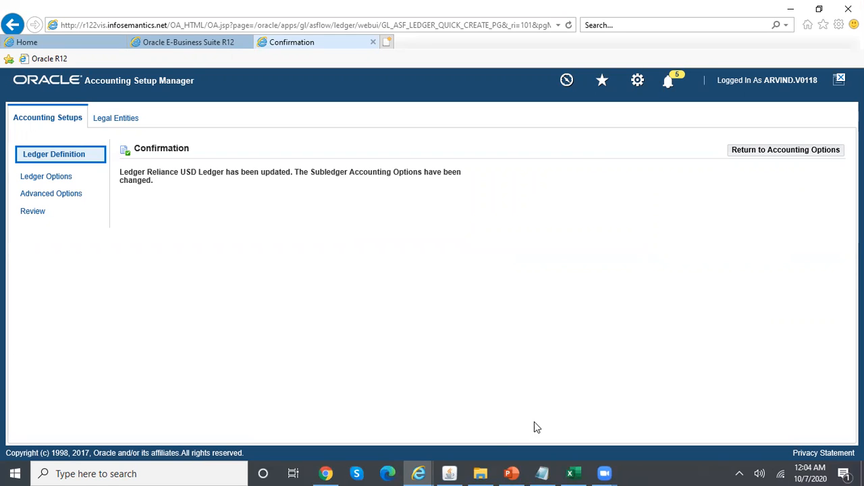
pyautogui.click(451, 473)
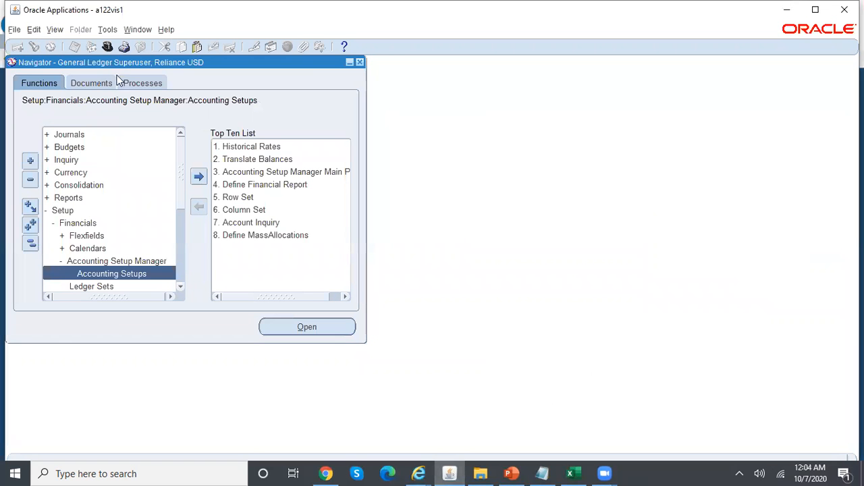
# Switch to the SLA Super User responsibility, briefly opening and closing Application Accounting Definitions
pyautogui.click(107, 46)
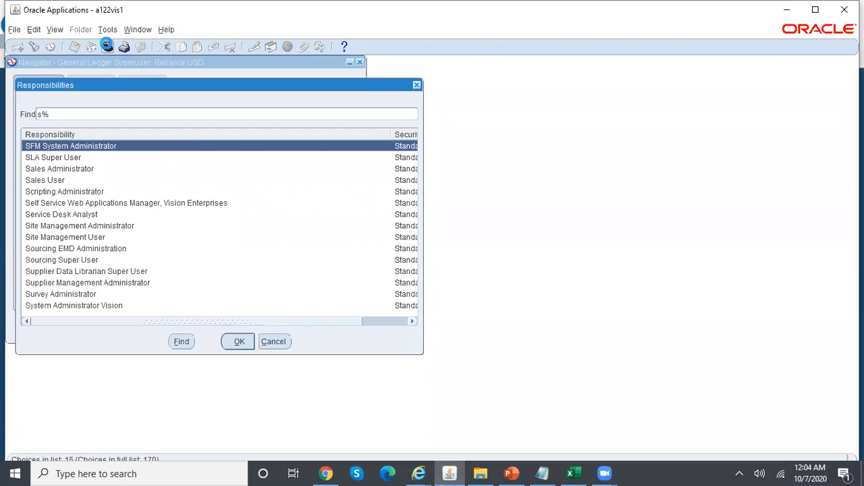
pyautogui.press('Down')
pyautogui.press('Return')
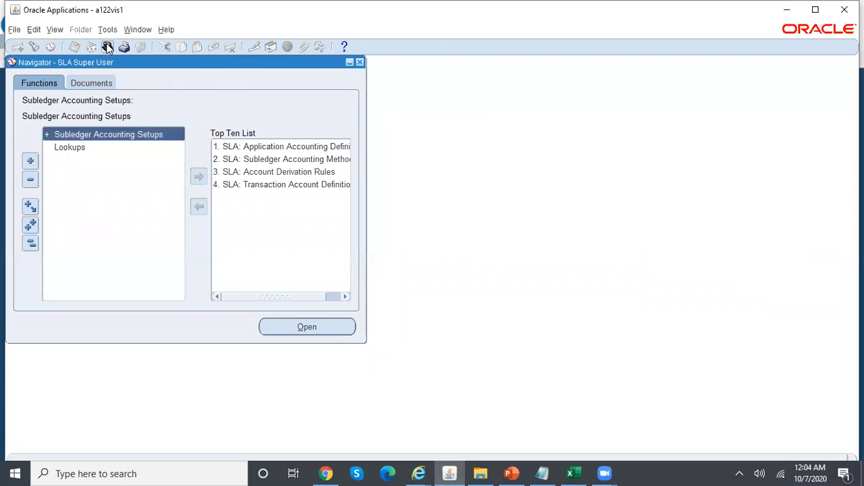
pyautogui.click(323, 146)
pyautogui.doubleClick(323, 147)
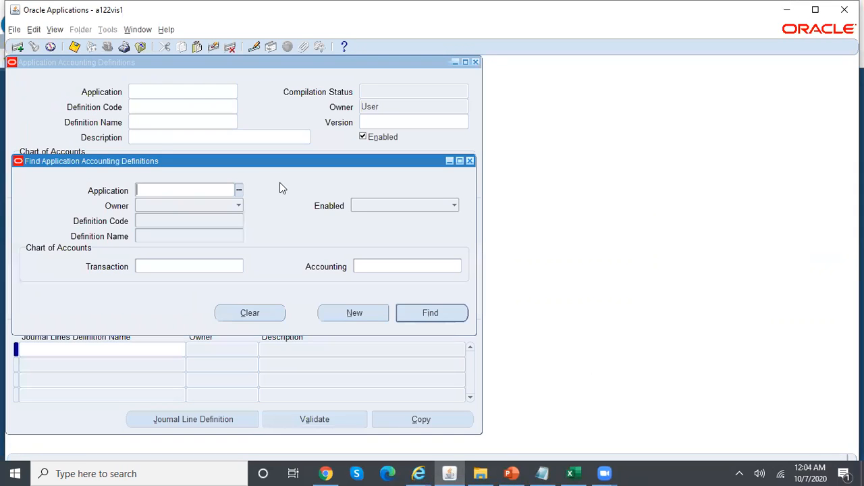
pyautogui.click(470, 161)
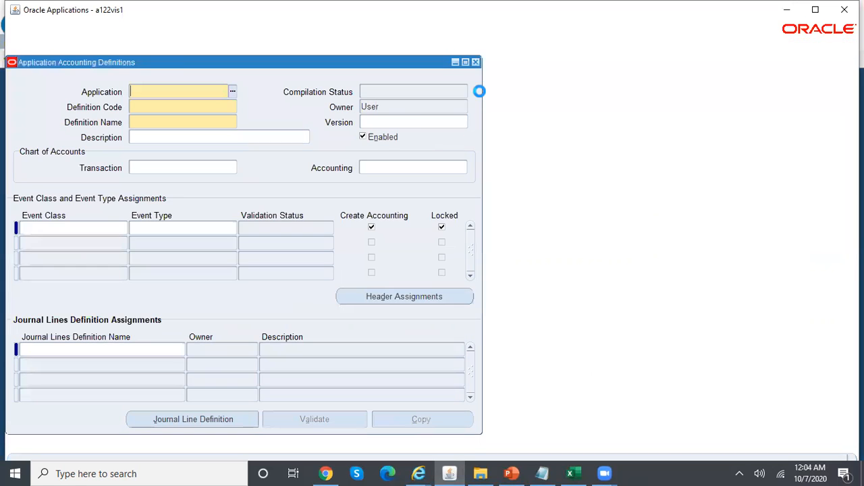
pyautogui.click(475, 62)
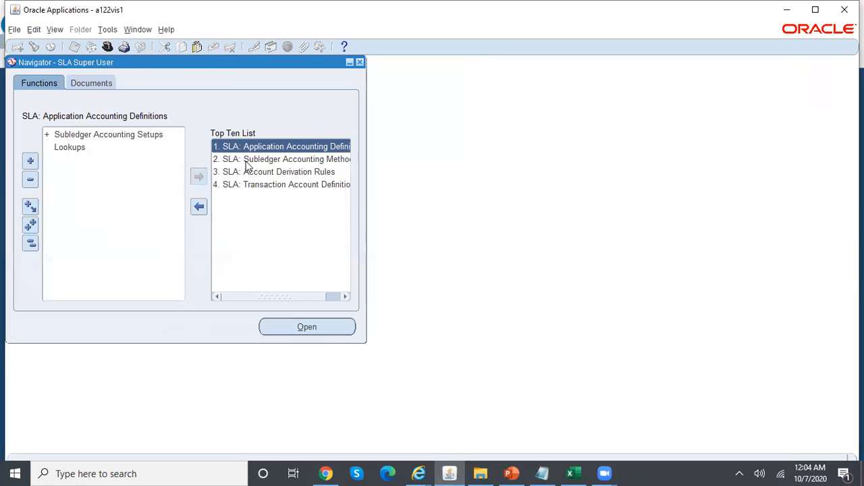
# Expand Subledger Accounting Setups > Accounting Methods Builder > Methods and Definitions and open Subledger Accounting Methods
pyautogui.click(92, 135)
pyautogui.doubleClick(92, 135)
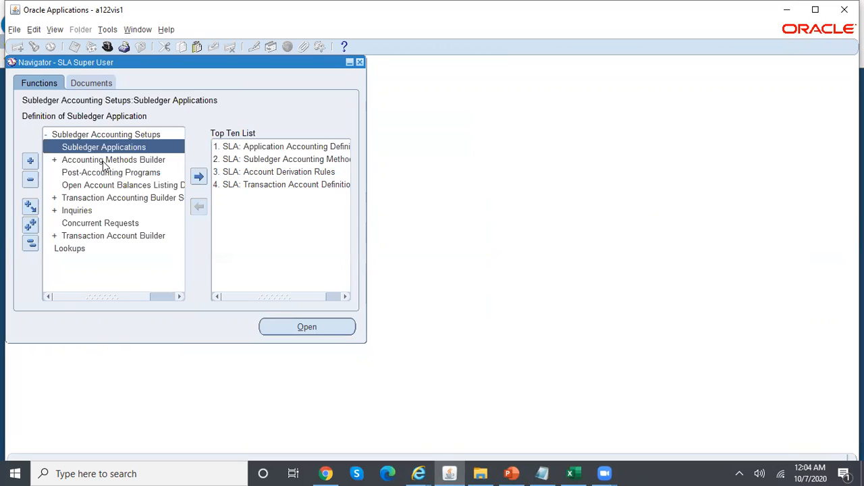
pyautogui.doubleClick(107, 161)
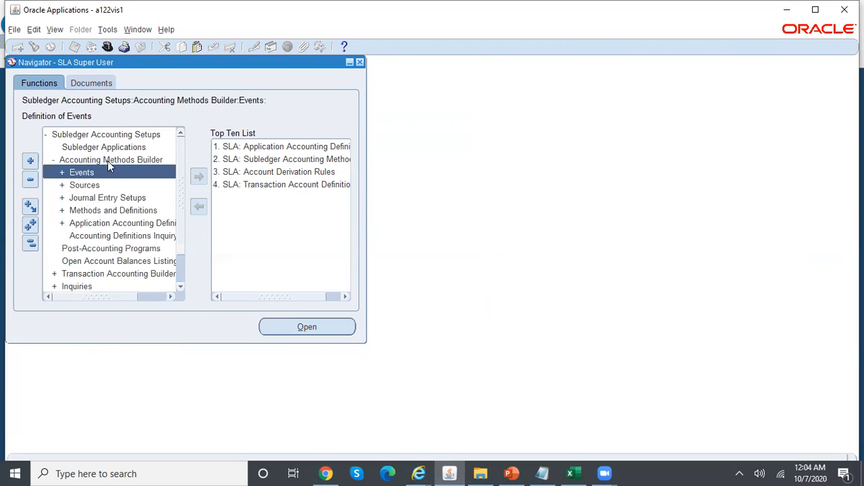
pyautogui.doubleClick(128, 210)
pyautogui.doubleClick(160, 248)
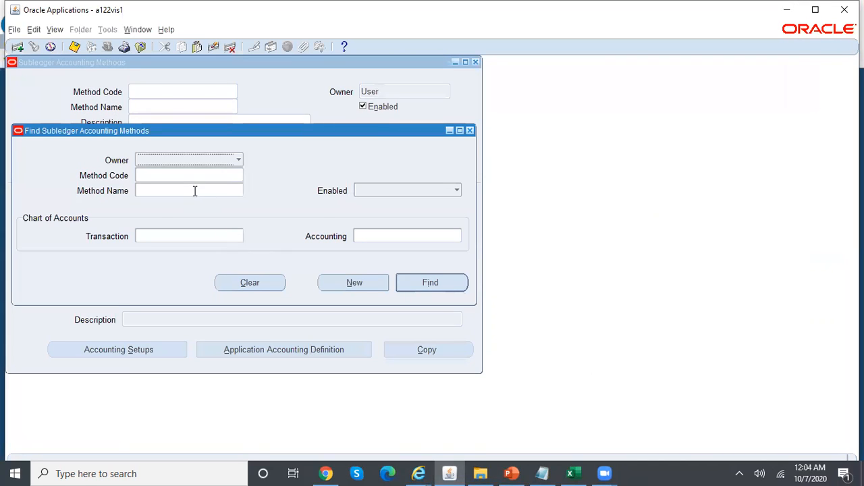
# Search method names with REL% and load the REL_DEMO_SLAM method
pyautogui.click(195, 190)
pyautogui.write('REL%')
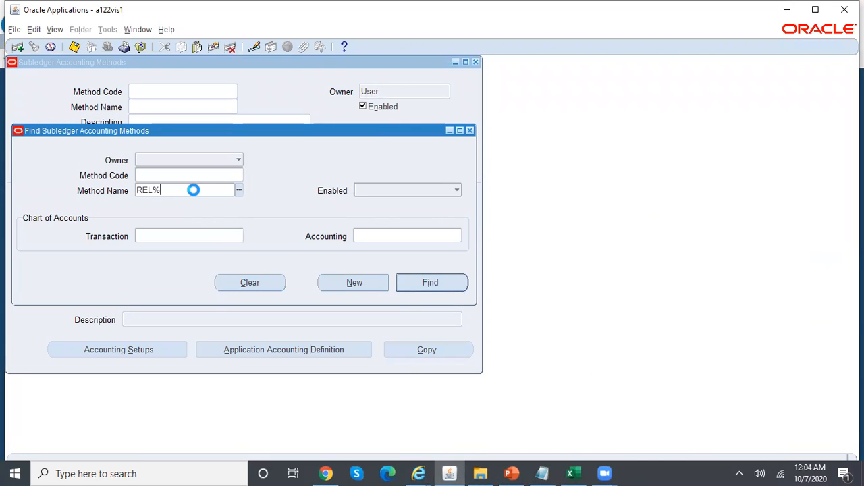
pyautogui.press('Return')
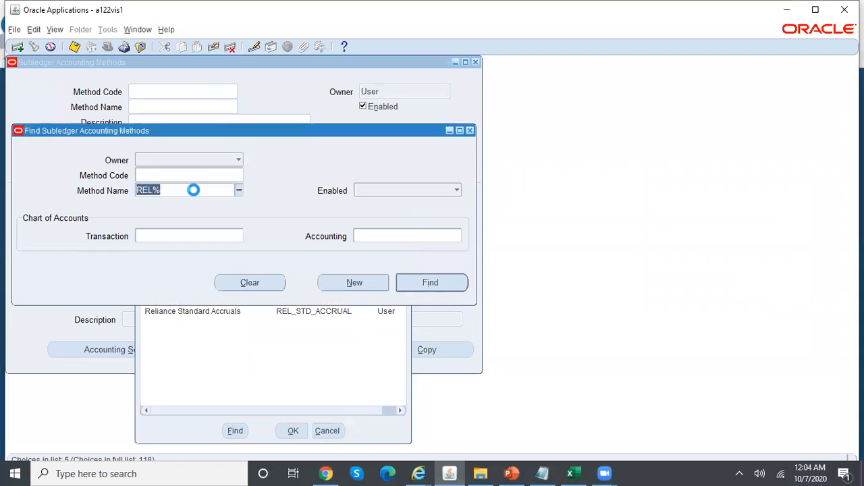
pyautogui.click(430, 282)
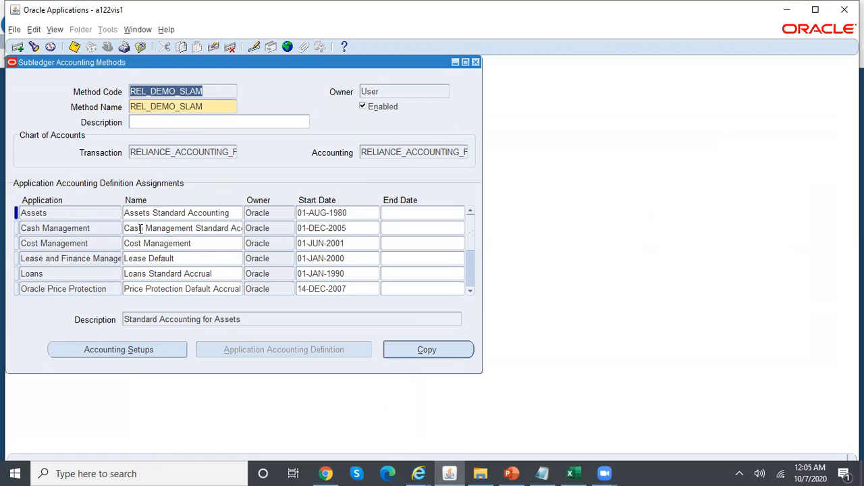
# Confirm Payables is assigned the Accrual Basis definition, then close the form
pyautogui.click(211, 212)
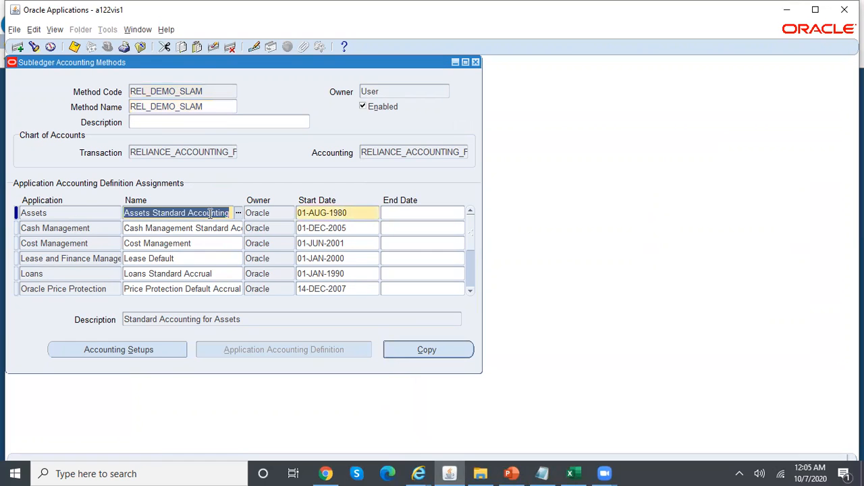
pyautogui.click(470, 292)
pyautogui.click(471, 292)
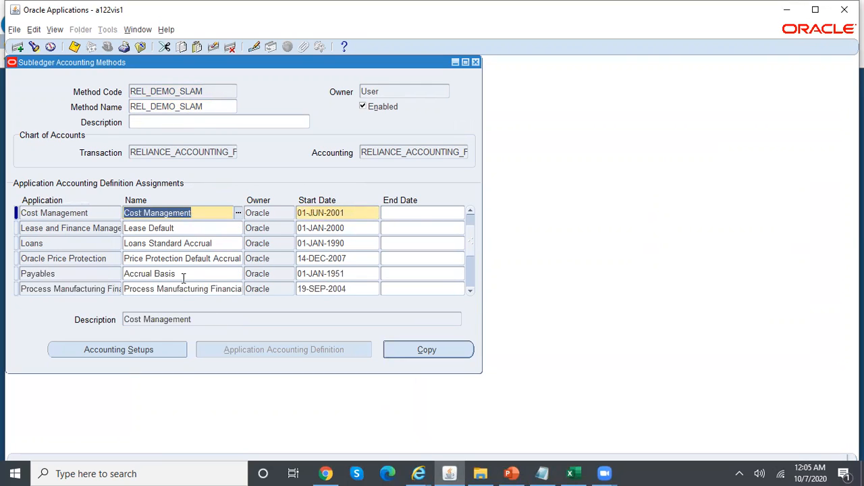
pyautogui.click(89, 274)
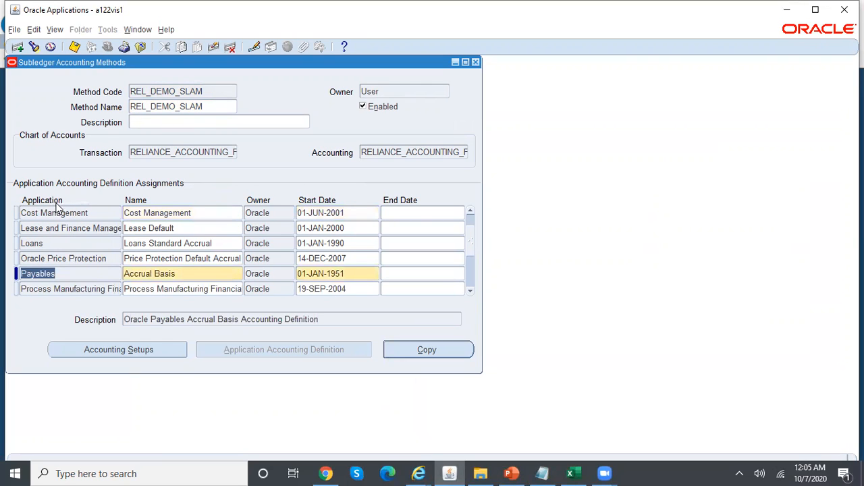
pyautogui.click(196, 275)
pyautogui.hotkey('ctrl', 'c')
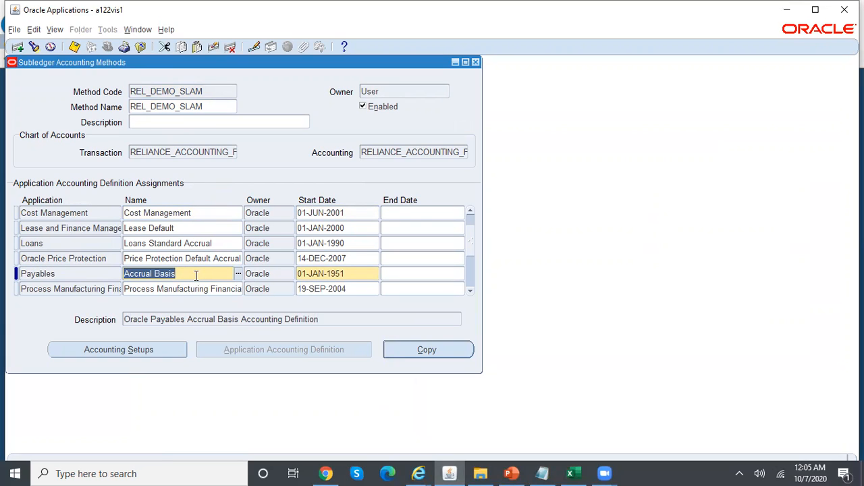
pyautogui.click(476, 62)
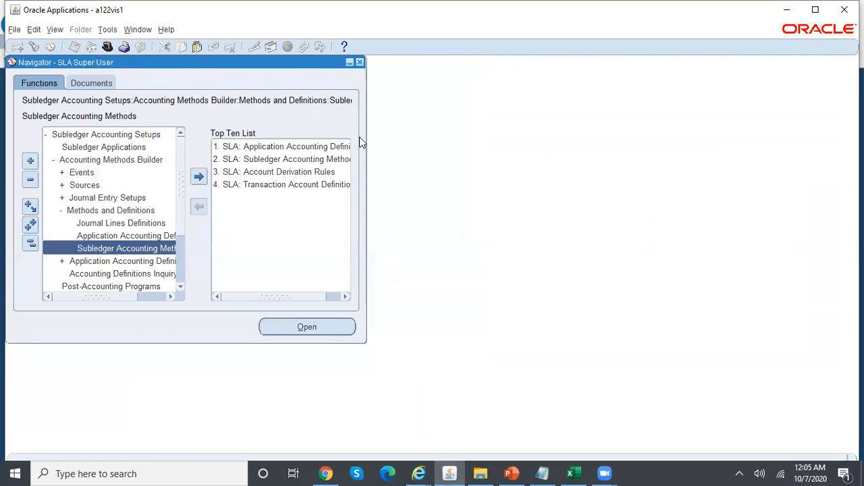
# Find the Payables application's Accrual Basis definition in Application Accounting Definitions
pyautogui.doubleClick(149, 237)
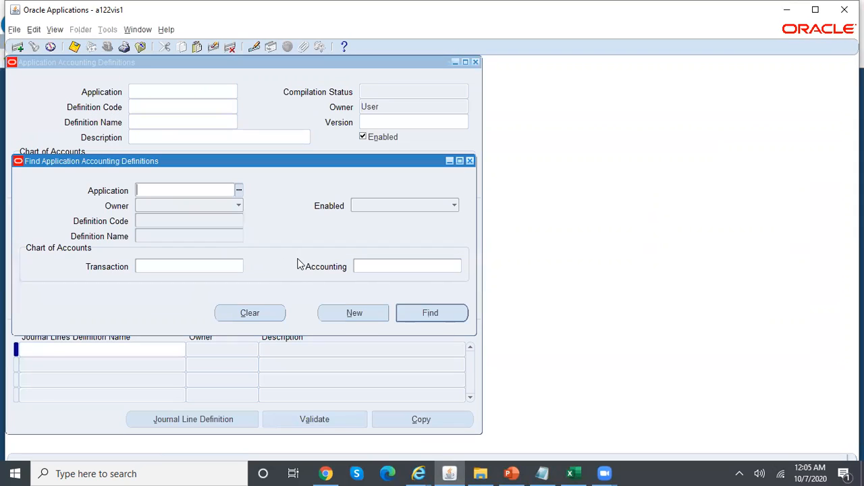
pyautogui.write('payables')
pyautogui.press('Tab')
pyautogui.click(222, 234)
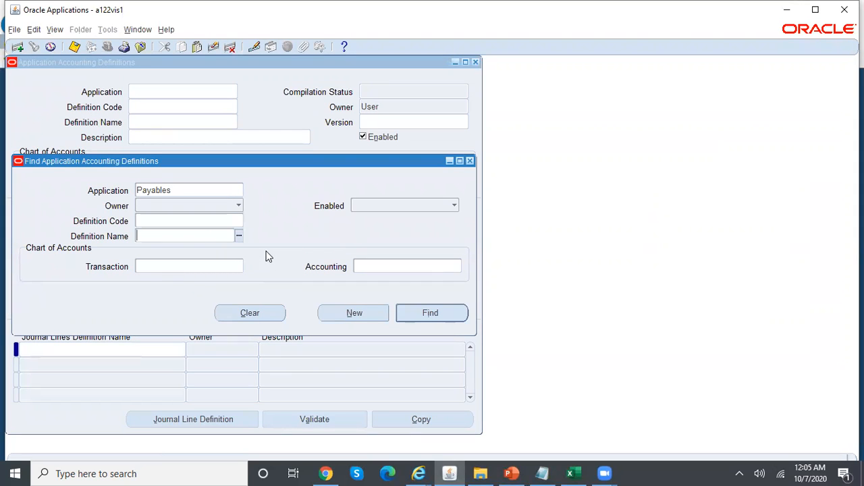
pyautogui.hotkey('ctrl', 'v')
pyautogui.press('Tab')
pyautogui.press('Return')
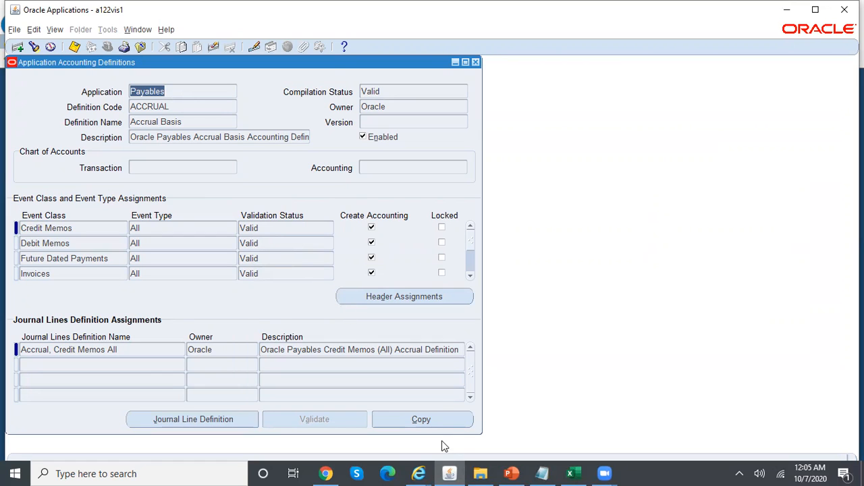
# Copy Accrual Basis as REL_DEMO_AAD (code and name) with the Reliance transaction chart of accounts
pyautogui.click(462, 419)
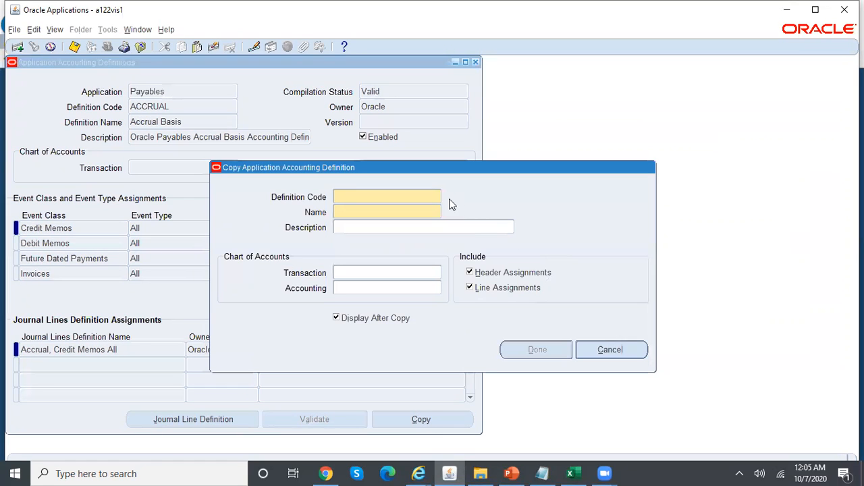
pyautogui.write('REL_DEMO_AAD')
pyautogui.press('Tab')
pyautogui.write('REL_DEM')
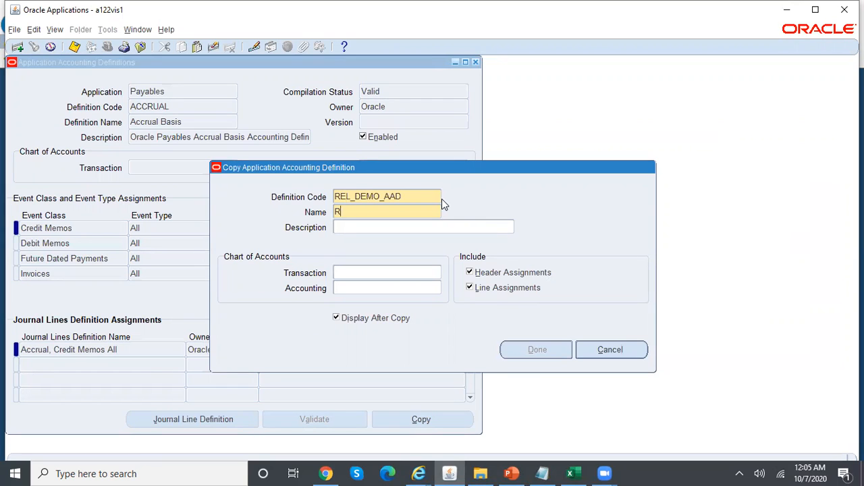
pyautogui.write('O_AAD')
pyautogui.click(345, 272)
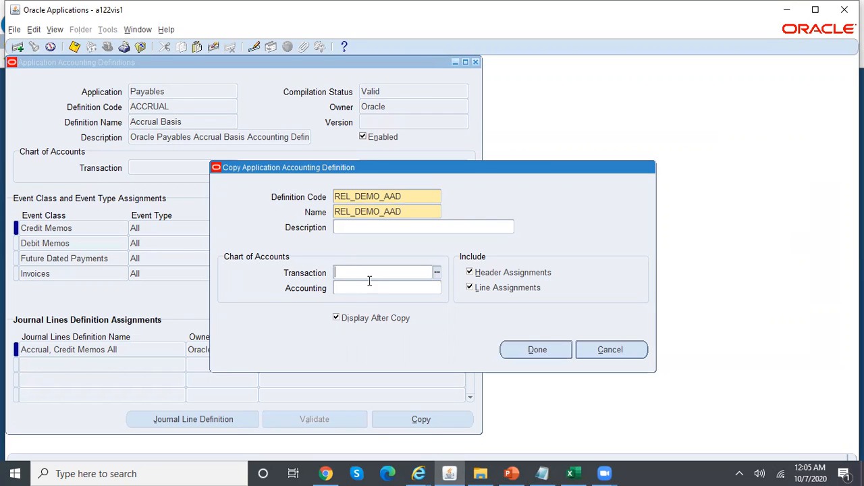
pyautogui.write('rel')
pyautogui.press('Tab')
pyautogui.press('Return')
# Pick the Reliance chart for accounting, complete the copy and save REL_DEMO_AAD
pyautogui.write('rel')
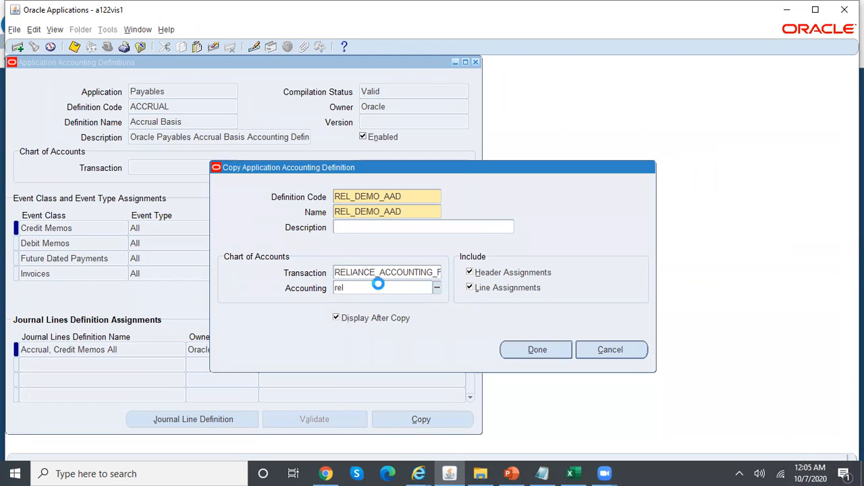
pyautogui.press('Tab')
pyautogui.click(134, 291)
pyautogui.click(541, 349)
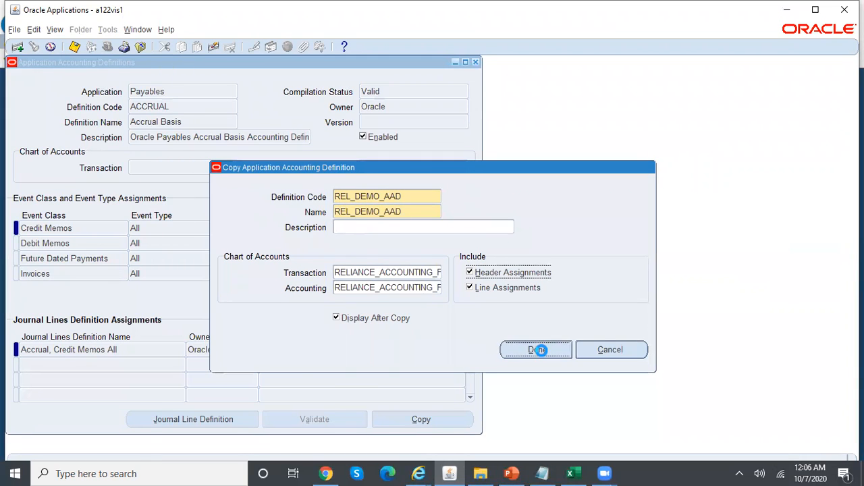
pyautogui.doubleClick(217, 122)
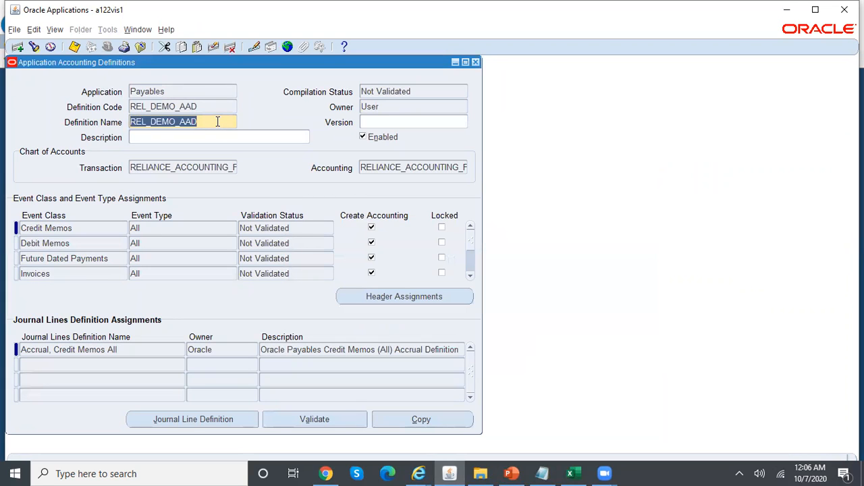
pyautogui.hotkey('ctrl', 's')
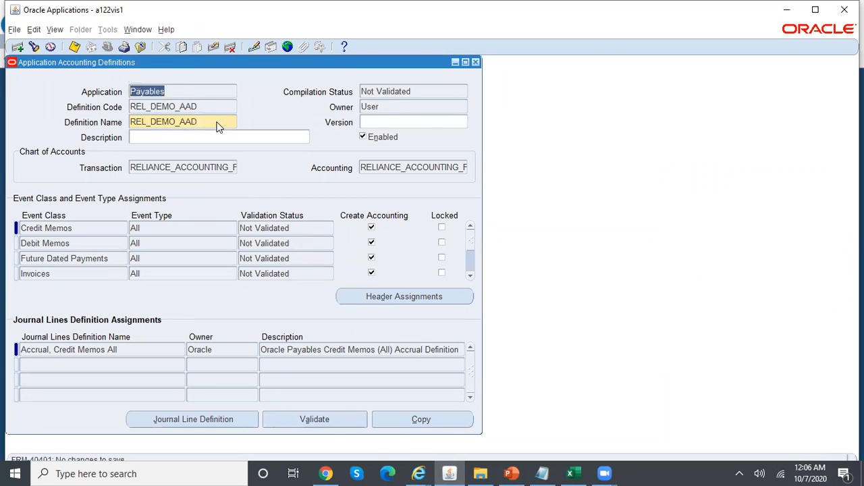
pyautogui.click(208, 108)
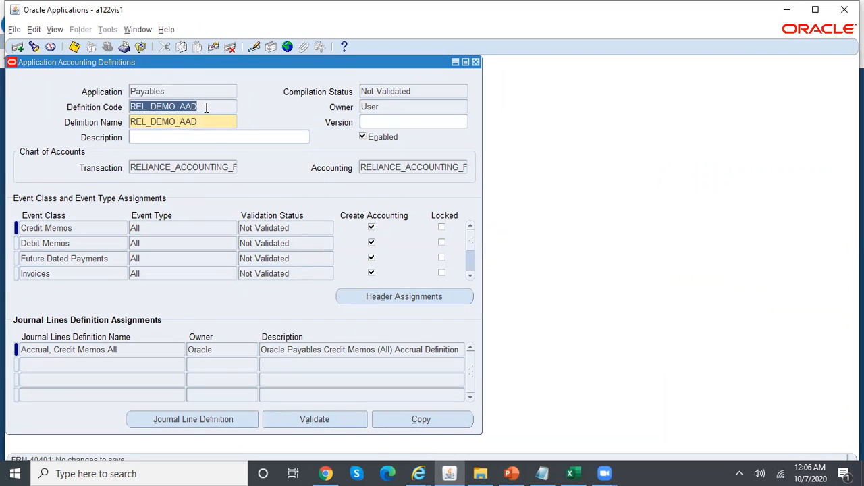
# Reopen Subledger Accounting Methods and load REL_DEMO_SLAM via a REL&DE% search
pyautogui.click(476, 63)
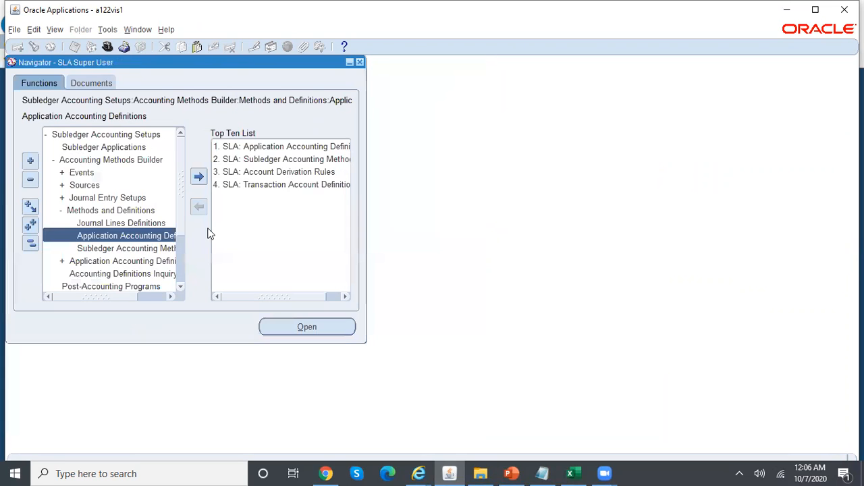
pyautogui.doubleClick(300, 160)
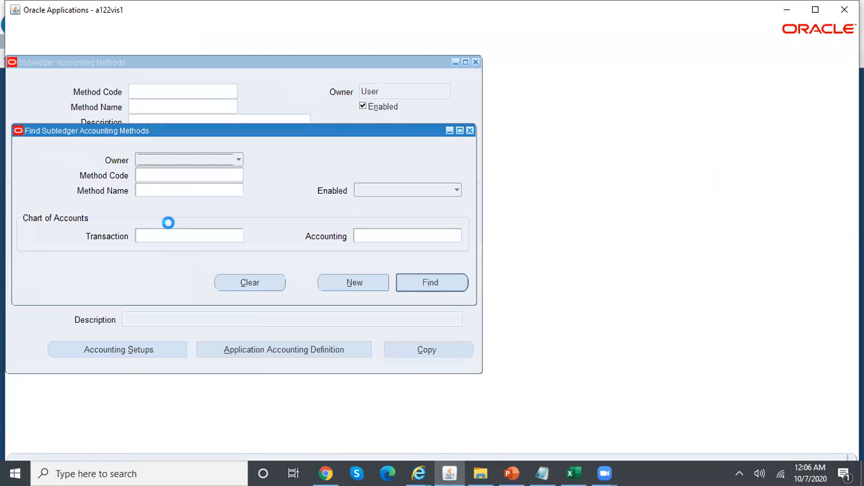
pyautogui.click(154, 189)
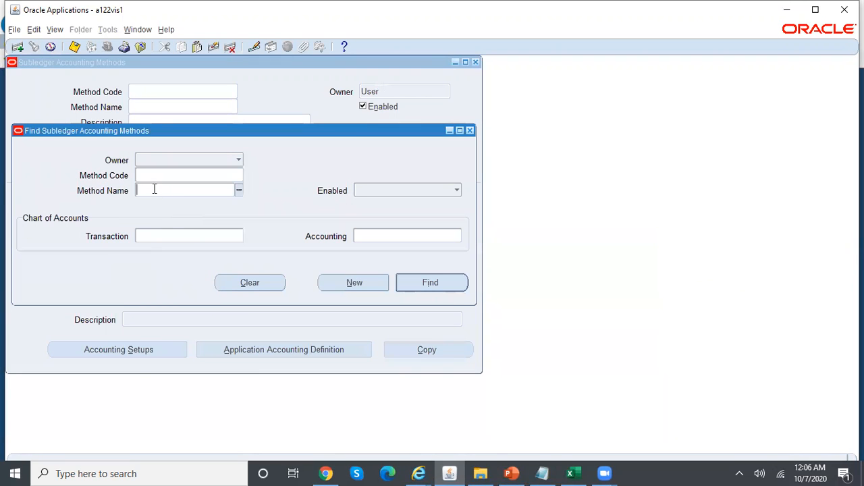
pyautogui.write('REL&DE%')
pyautogui.press('Tab')
pyautogui.hotkey('alt', 'i')
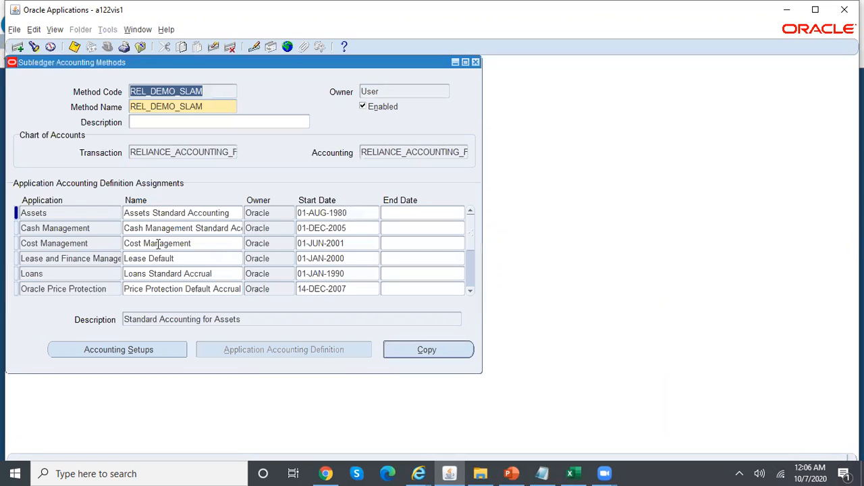
# Set REL_DEMO_AAD as the Payables row's definition and save the method
pyautogui.click(217, 275)
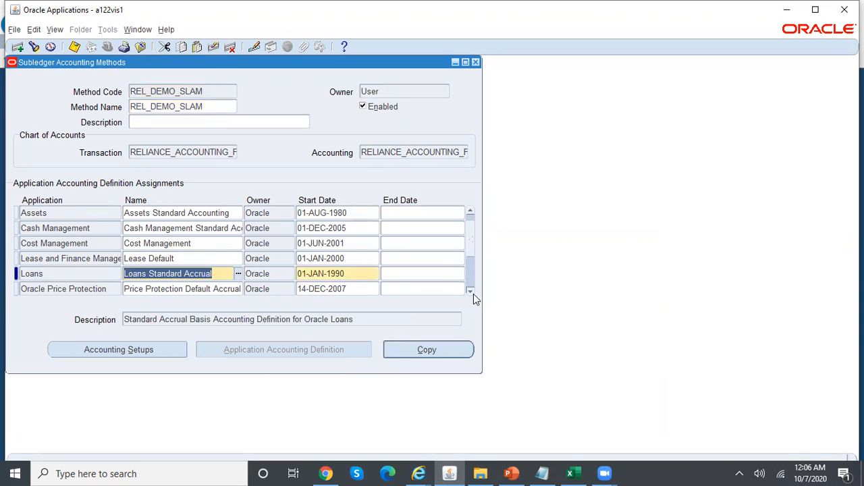
pyautogui.click(471, 292)
pyautogui.click(232, 290)
pyautogui.hotkey('ctrl', 'v')
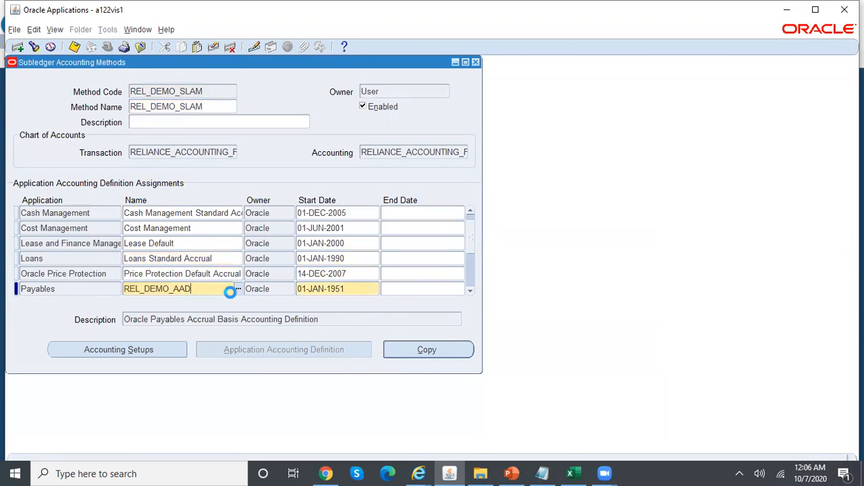
pyautogui.hotkey('ctrl', 's')
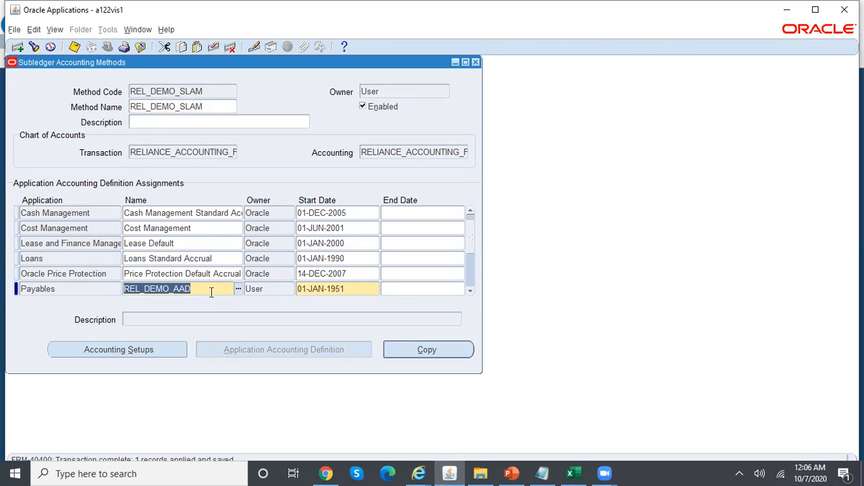
pyautogui.moveTo(203, 292); pyautogui.dragTo(93, 281)
pyautogui.hotkey('ctrl', 'c')
# Reopen the Payables REL_DEMO_AAD definition and view the Invoices event class journal lines
pyautogui.click(475, 62)
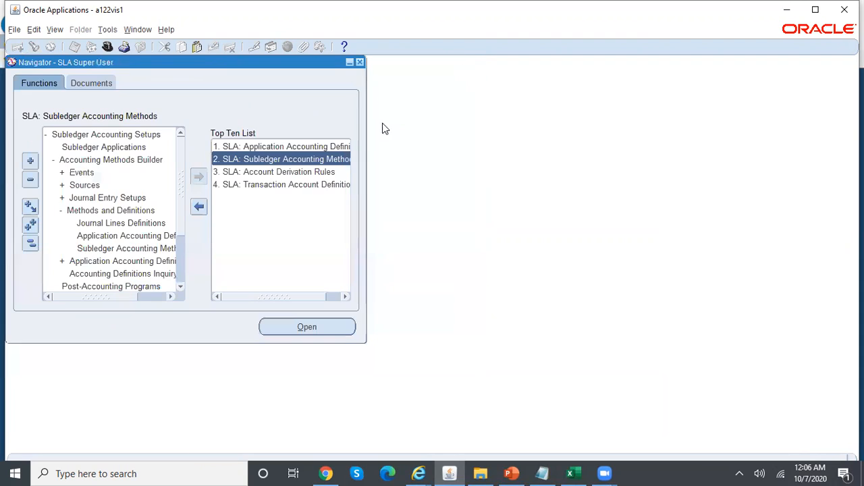
pyautogui.doubleClick(263, 146)
pyautogui.write('payables')
pyautogui.press('Tab')
pyautogui.click(231, 232)
pyautogui.hotkey('ctrl', 'v')
pyautogui.press('Return')
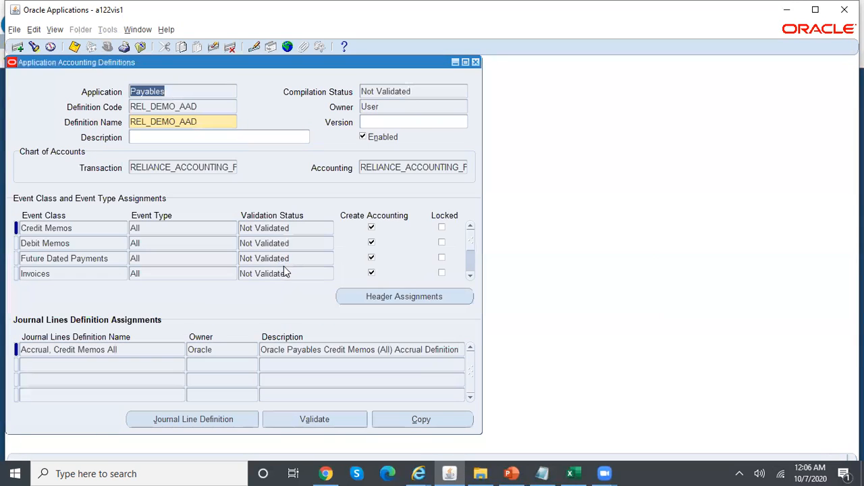
pyautogui.click(88, 273)
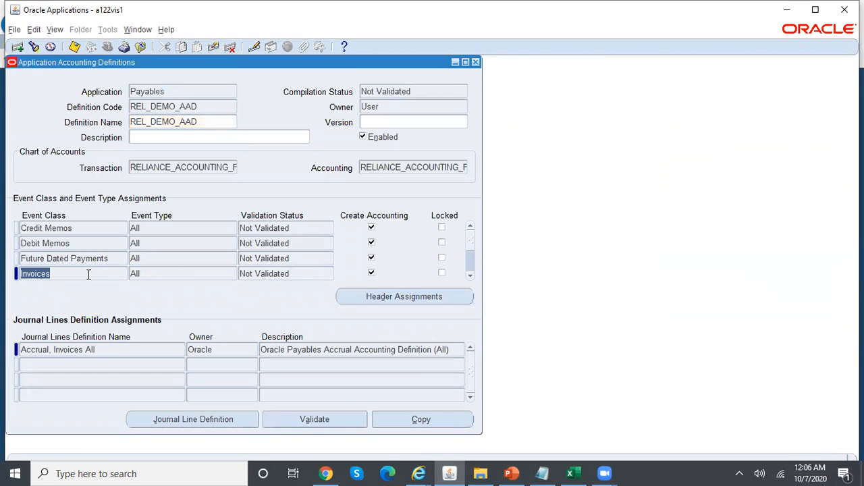
pyautogui.click(570, 473)
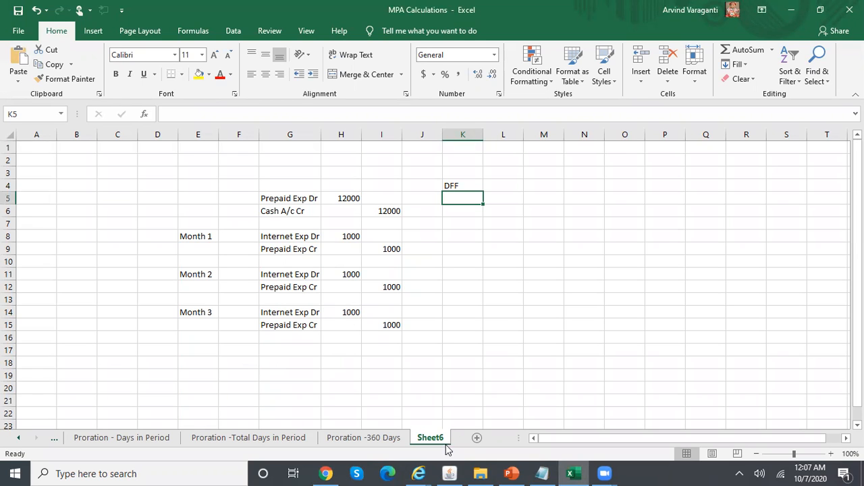
# Compare the Sheet6 prepaid expense entries with the Oracle accounting definition, ending on Oracle
pyautogui.click(449, 473)
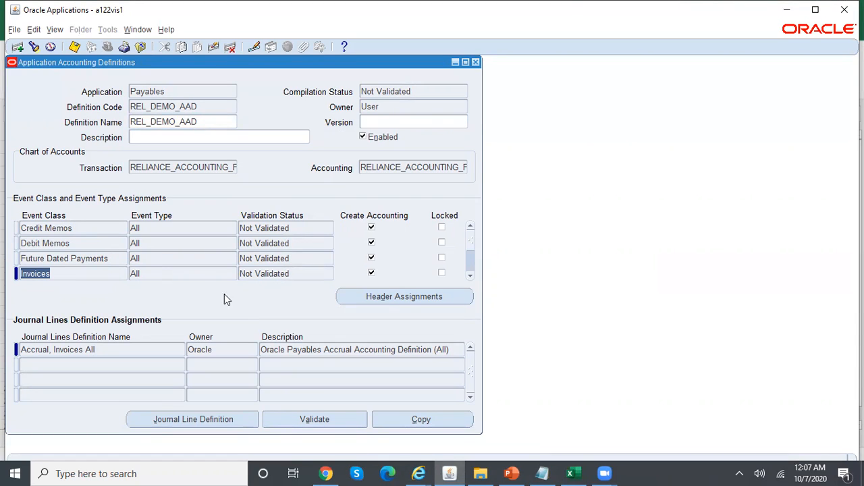
pyautogui.click(470, 277)
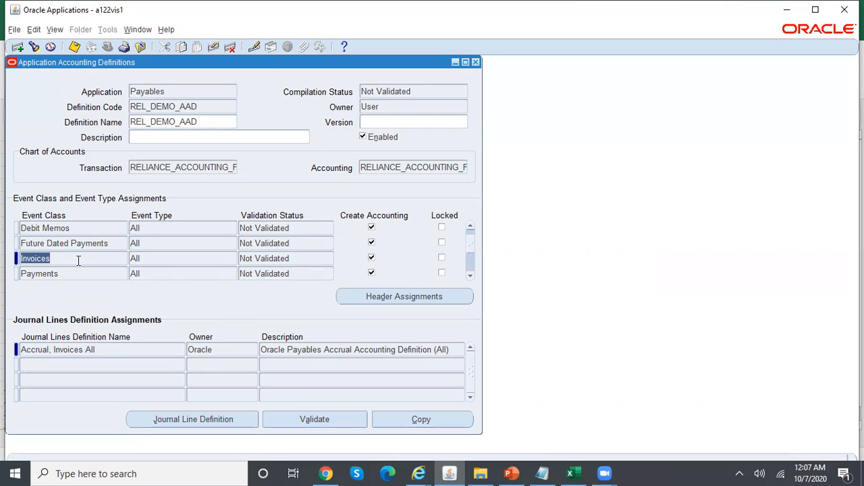
pyautogui.hotkey('alt', 'Tab')
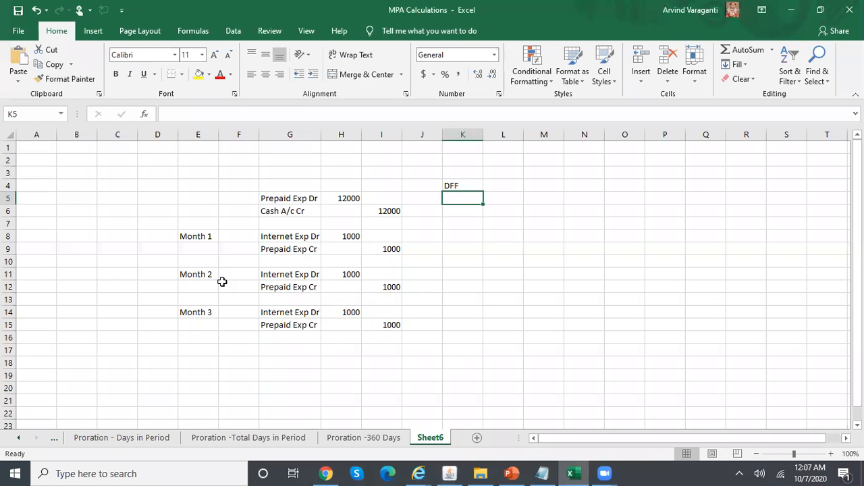
pyautogui.hotkey('alt', 'Tab')
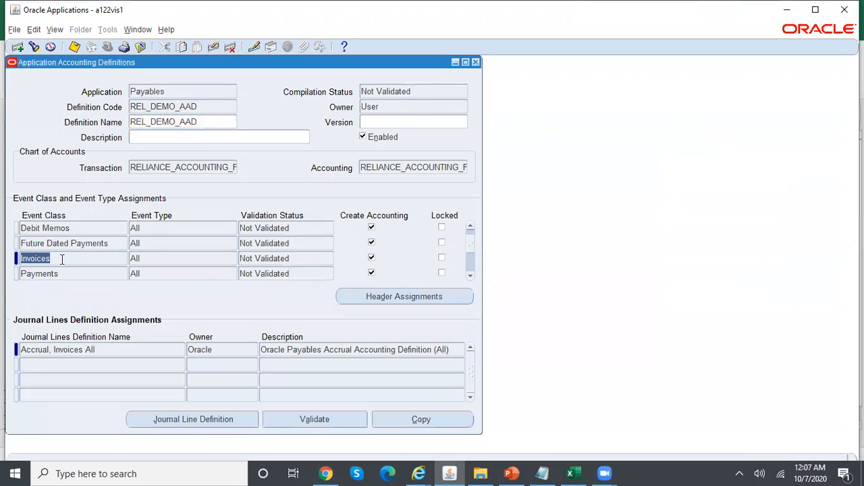
pyautogui.hotkey('alt', 'Tab')
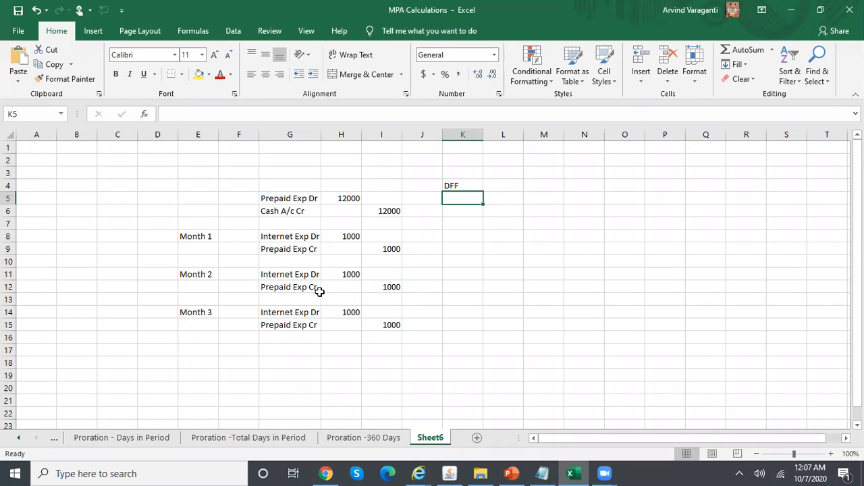
pyautogui.hotkey('alt', 'Tab')
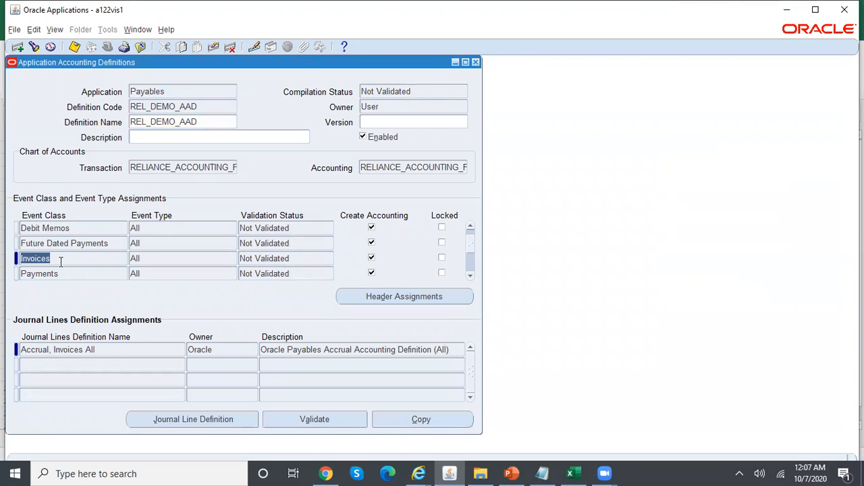
# Select the Accrual, Invoices All journal lines entry and start copying REL_DEMO_AAD
pyautogui.click(127, 349)
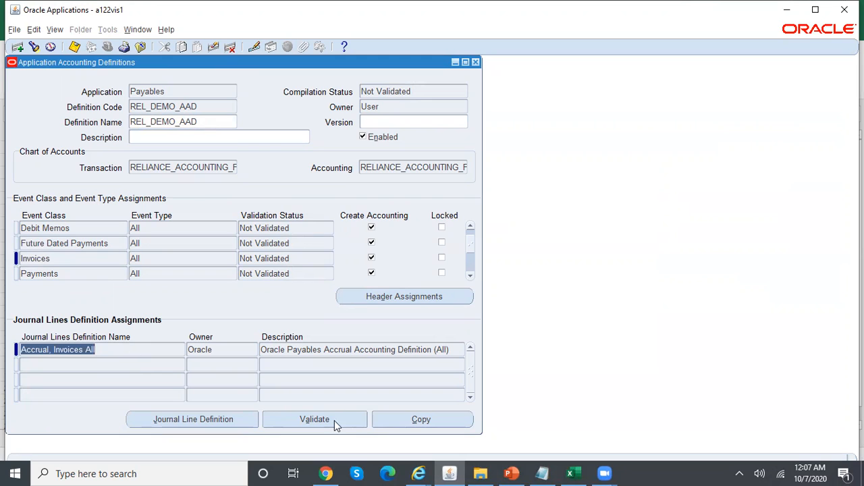
pyautogui.click(443, 419)
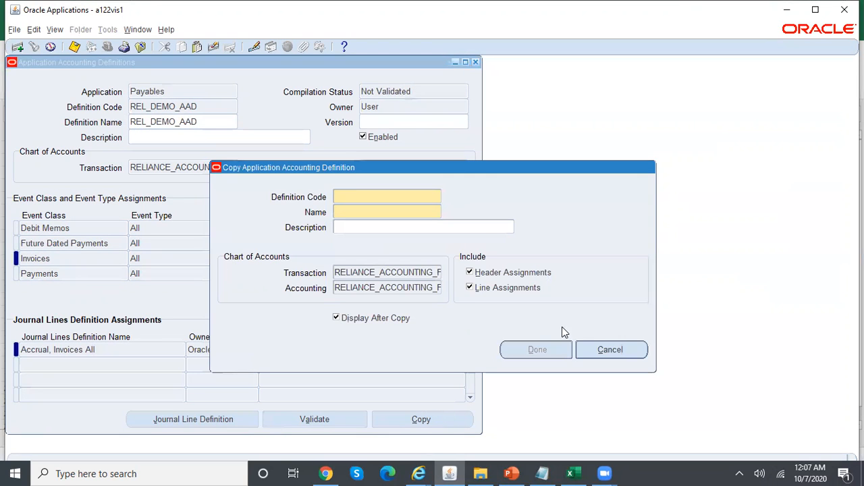
# Cancel the accounting definition copy and open the Accrual, Invoices All journal lines definition
pyautogui.click(610, 350)
pyautogui.click(123, 349)
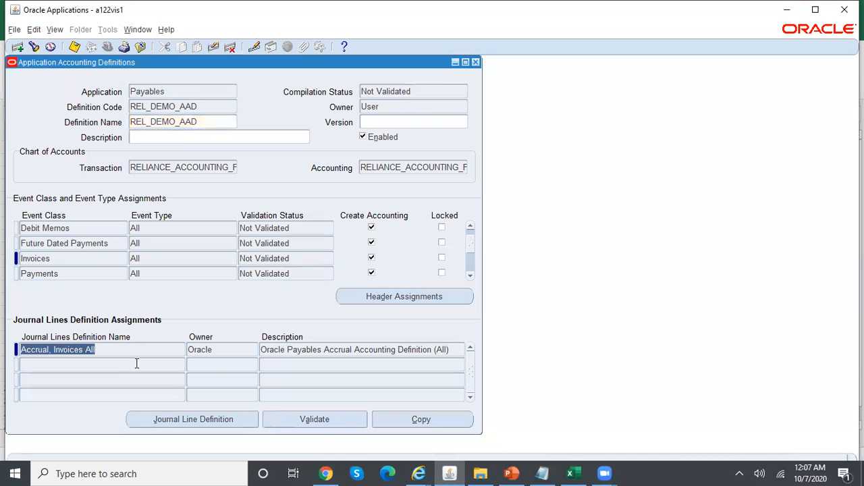
pyautogui.click(202, 419)
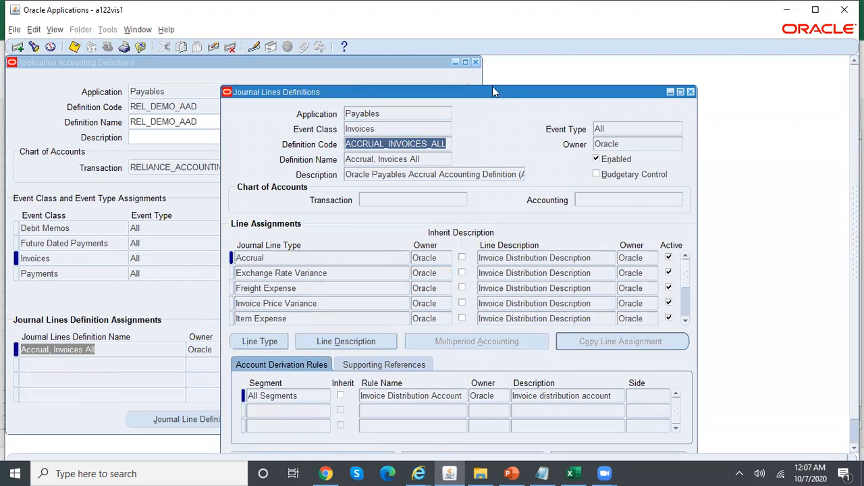
pyautogui.moveTo(509, 97); pyautogui.dragTo(453, 60)
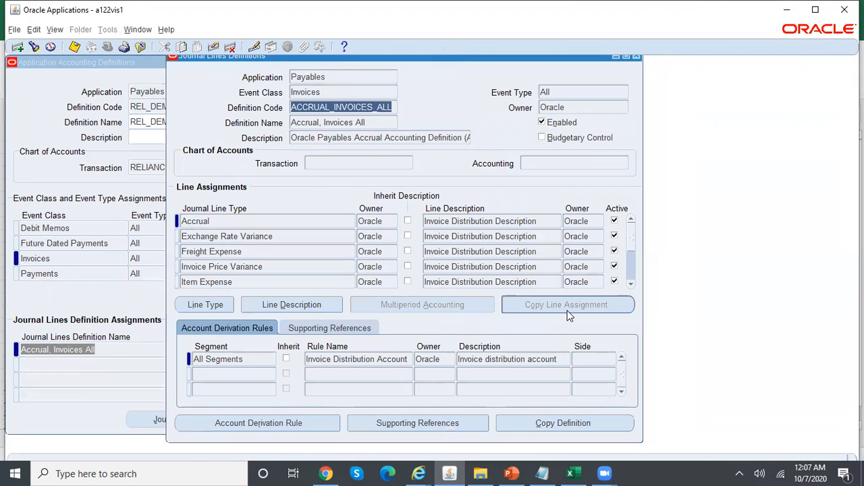
# Copy it as REL_DEMO_AP_ACCR_JLD (code and name) using the Reliance transaction and accounting charts
pyautogui.click(579, 422)
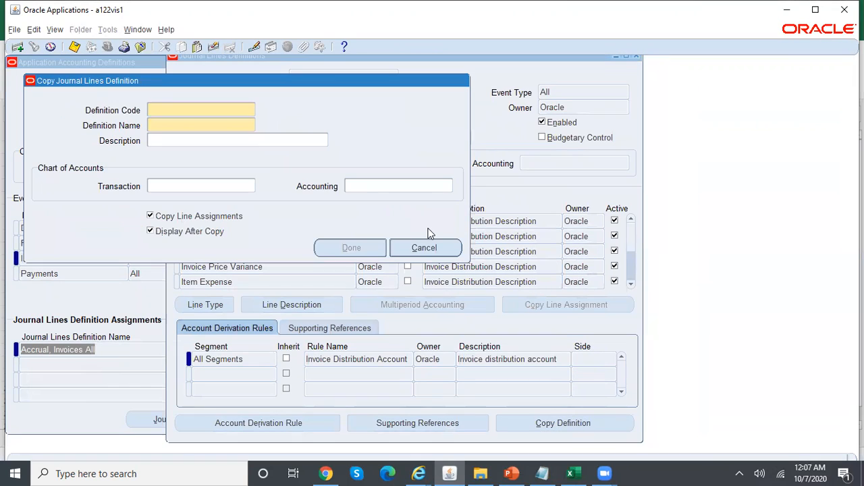
pyautogui.write('REL_DEMO_AP_AC')
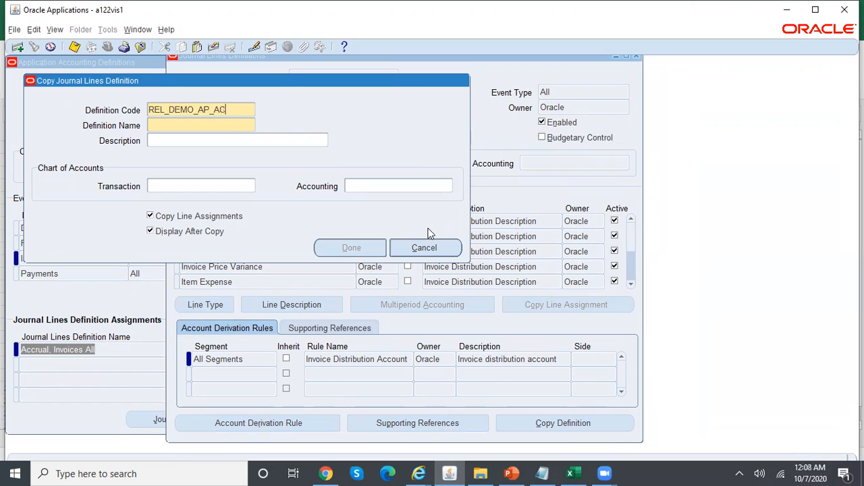
pyautogui.write('CR_JLD')
pyautogui.press('Tab')
pyautogui.write('REL_DEM')
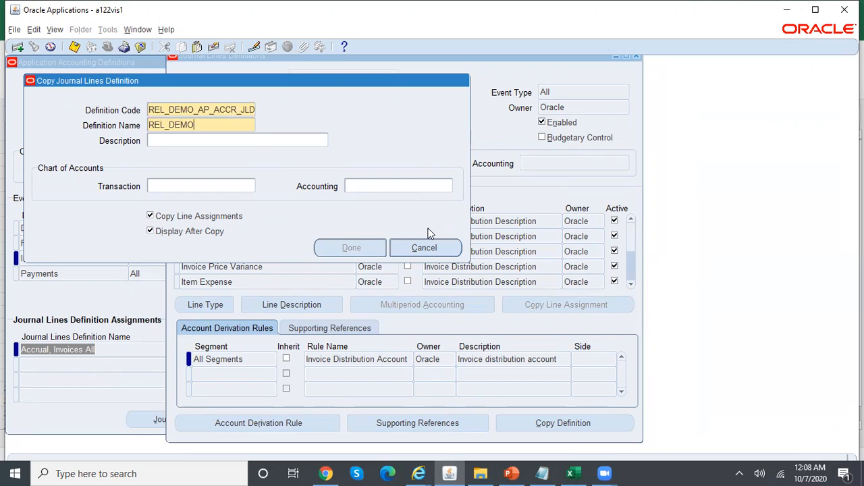
pyautogui.write('O_AP_ACCR_JLD')
pyautogui.click(223, 183)
pyautogui.write('rel')
pyautogui.press('Tab')
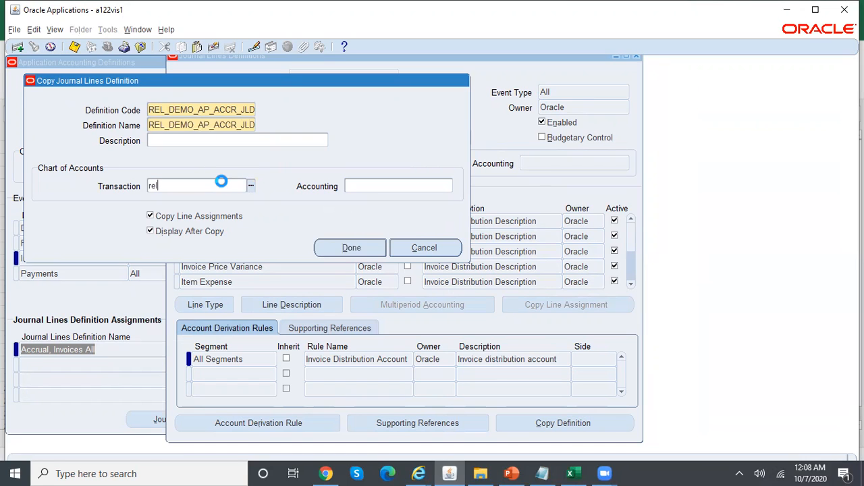
pyautogui.press('Return')
pyautogui.write('rel')
pyautogui.press('Tab')
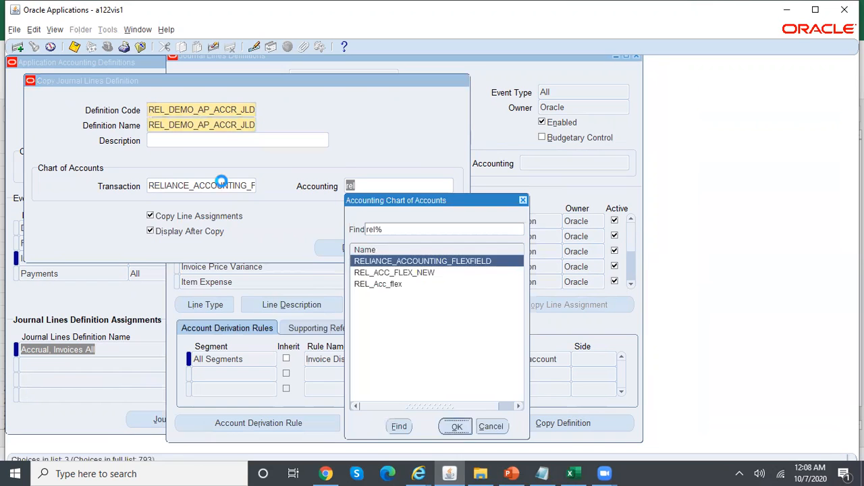
pyautogui.press('Return')
pyautogui.click(351, 248)
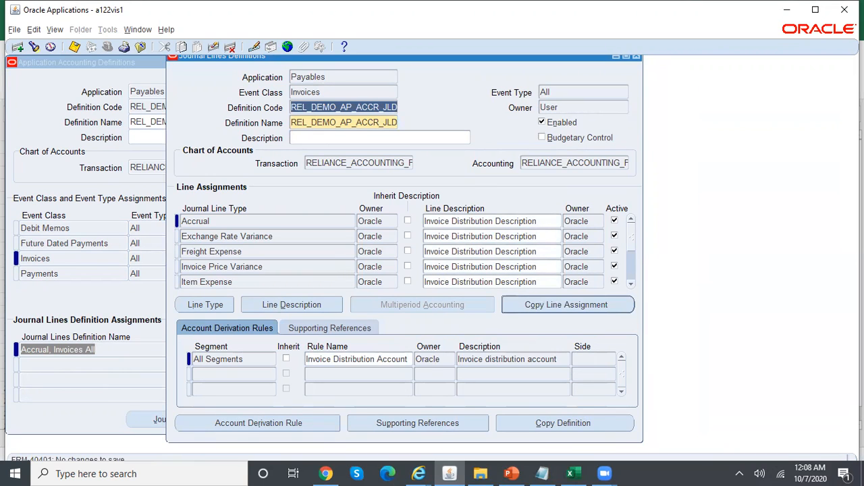
# Replace the Accrual, Invoices All assignment with REL_DEMO_AP_ACCR_JLD and save
pyautogui.click(638, 58)
pyautogui.click(80, 364)
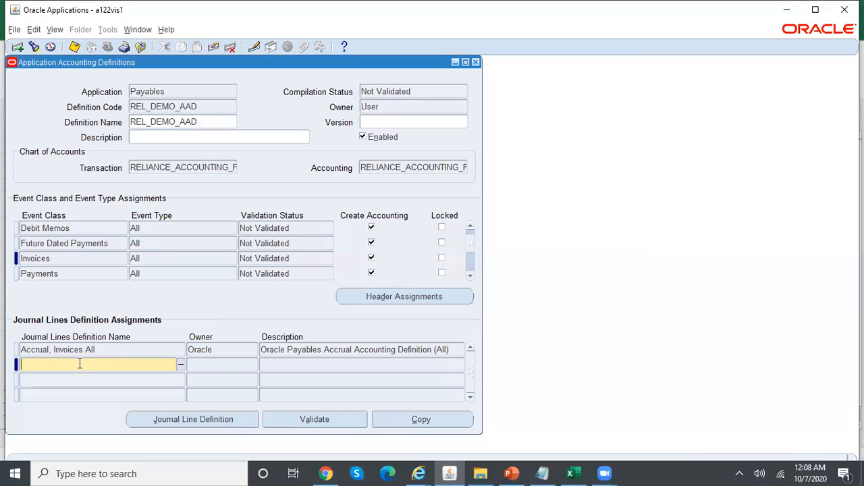
pyautogui.hotkey('ctrl', 'v')
pyautogui.press('Down')
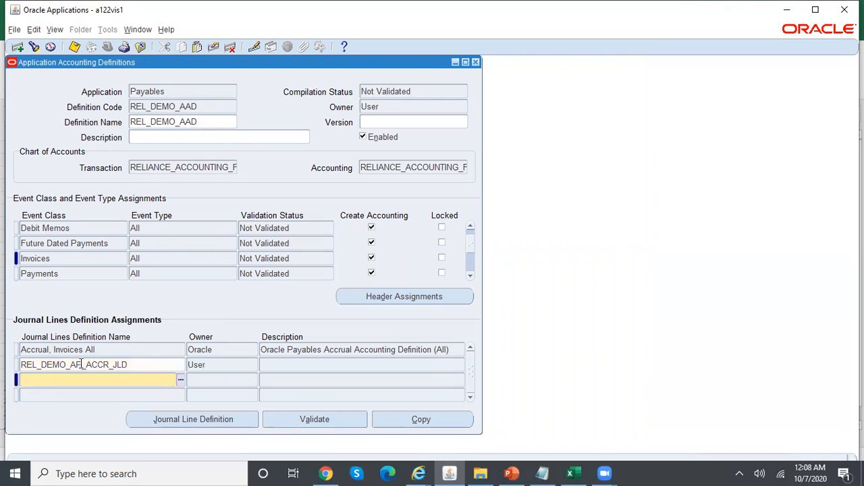
pyautogui.click(138, 354)
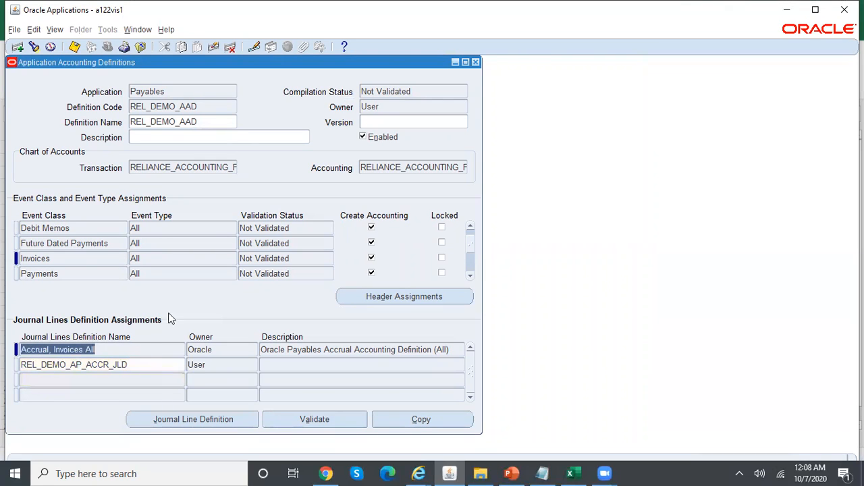
pyautogui.click(230, 47)
pyautogui.hotkey('ctrl', 's')
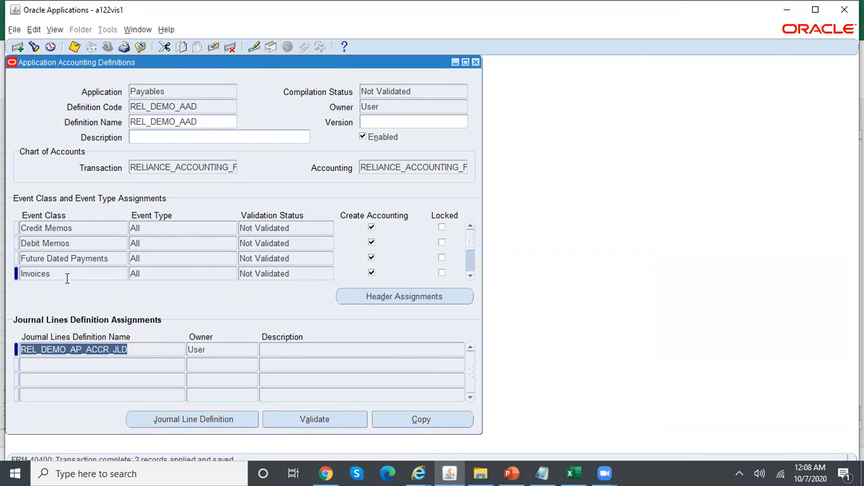
# Open the REL_DEMO_AP_ACCR_JLD definition and select its Item Expense line assignment
pyautogui.click(62, 275)
pyautogui.click(158, 352)
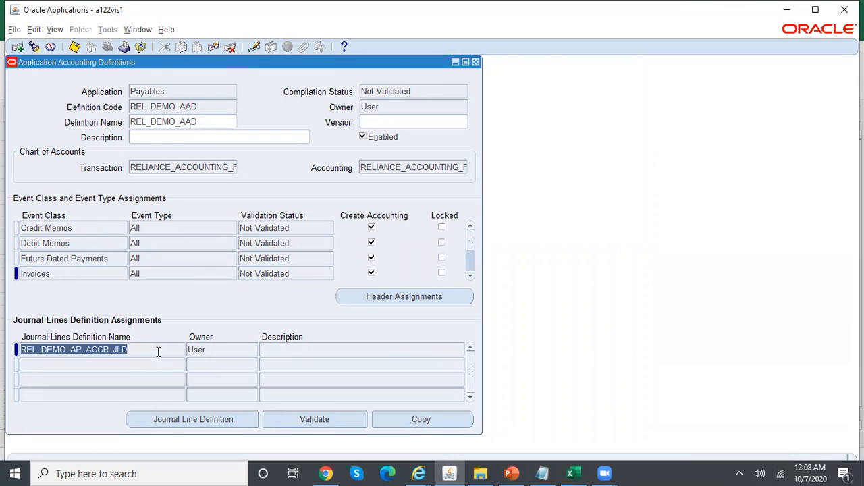
pyautogui.click(230, 417)
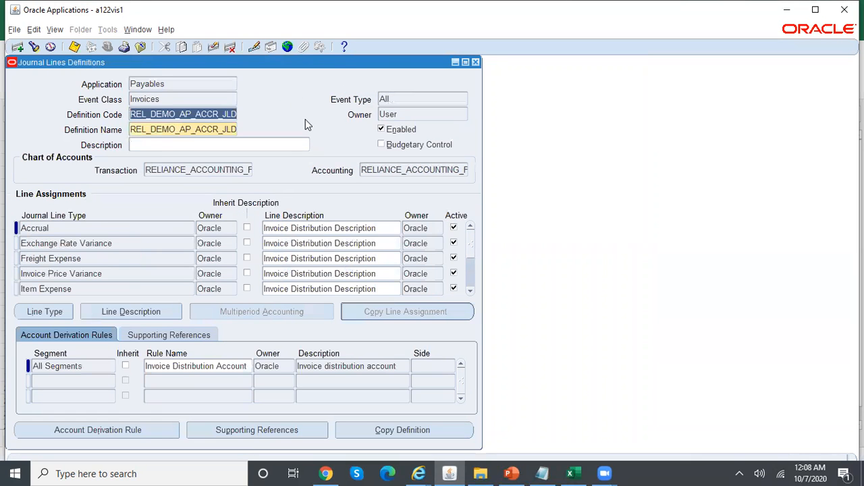
pyautogui.moveTo(349, 63); pyautogui.dragTo(519, 67)
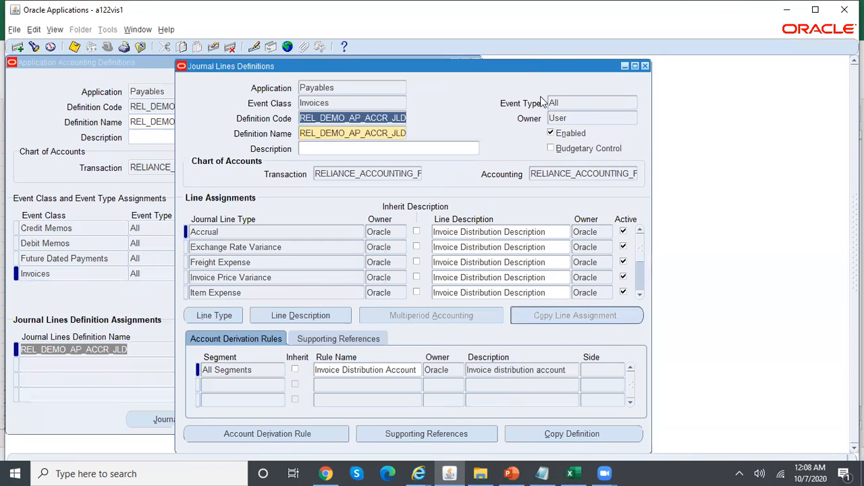
pyautogui.click(641, 295)
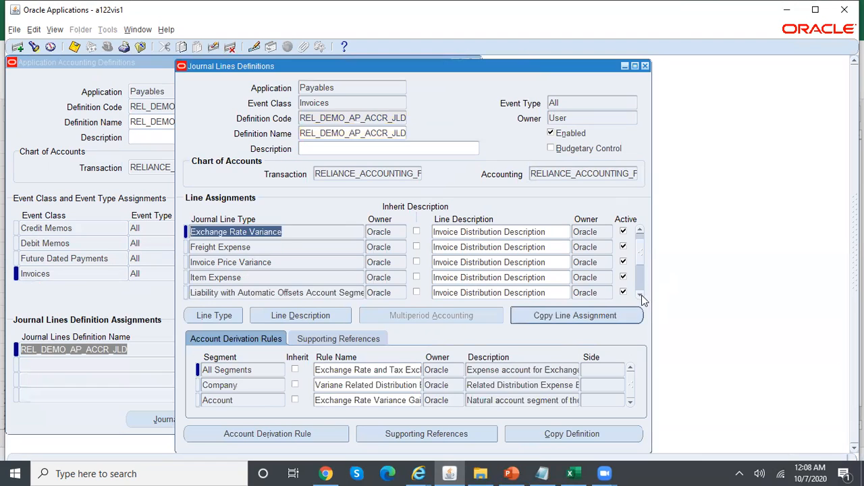
pyautogui.click(293, 278)
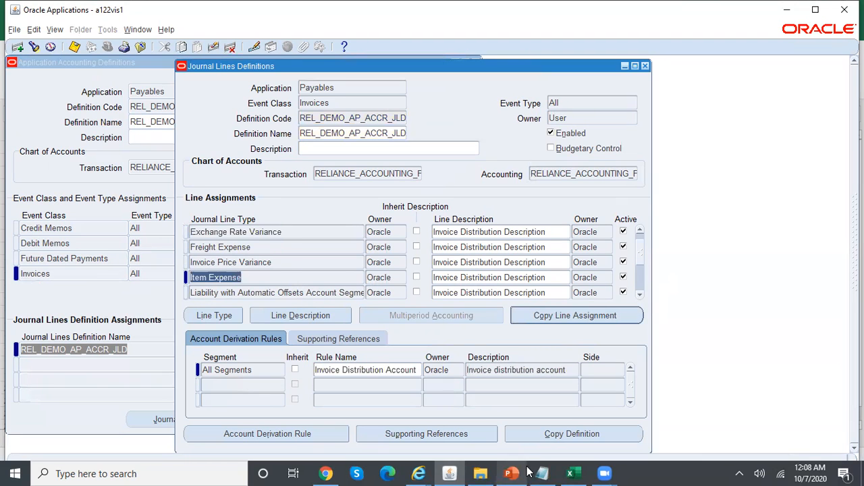
pyautogui.click(571, 473)
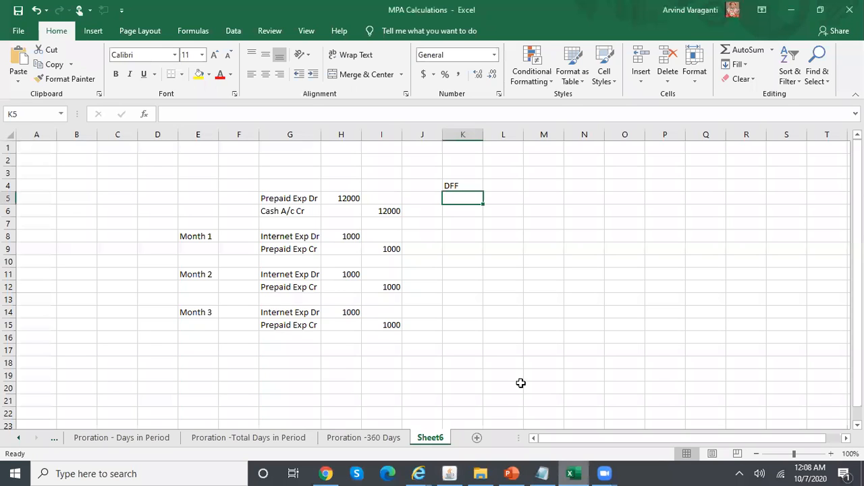
# Check the Prepaid Exp Cr entry on Sheet6 of MPA Calculations, then go back to Oracle
pyautogui.click(303, 251)
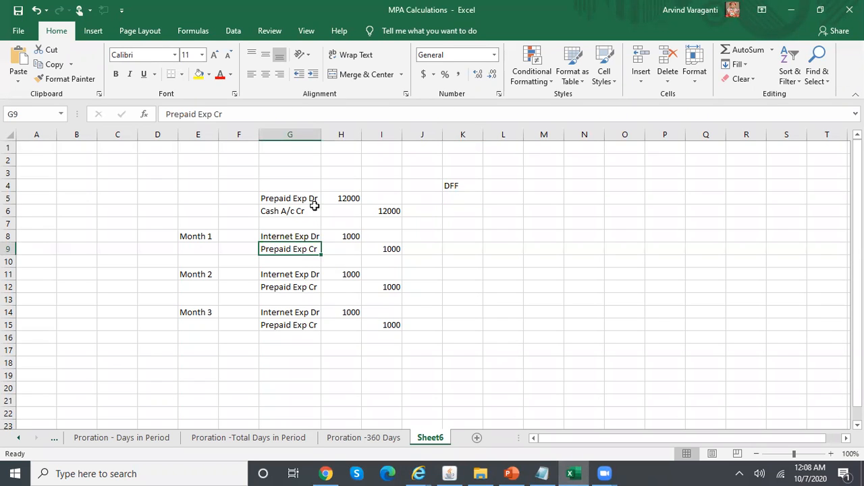
pyautogui.click(451, 472)
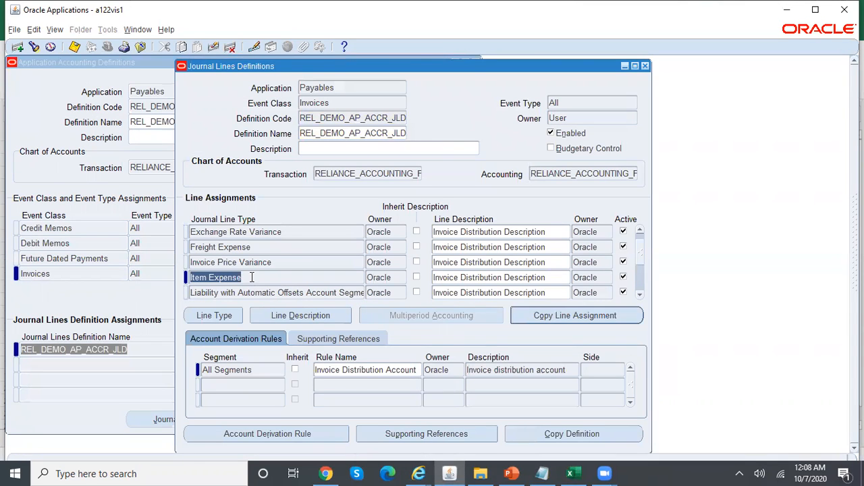
# Open the Item Expense line type AP_ITEM_EXPENSE_INV, a Debit line with Multiperiod None
pyautogui.moveTo(245, 281); pyautogui.dragTo(187, 277)
pyautogui.click(225, 315)
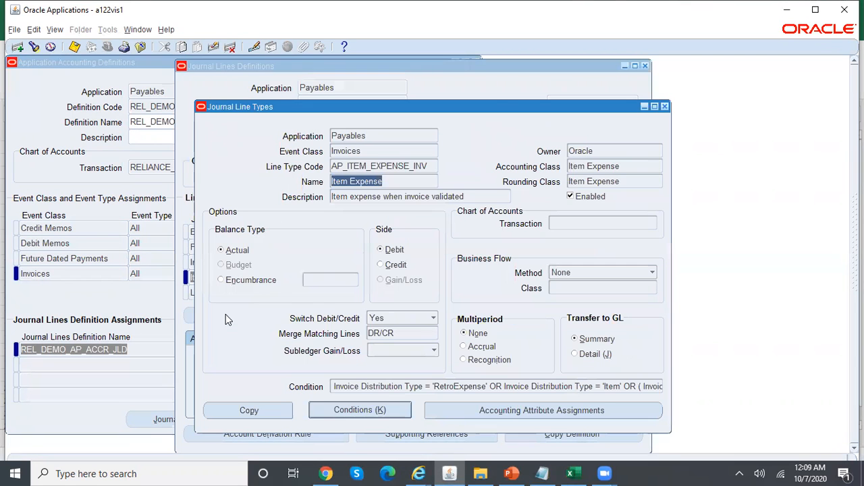
pyautogui.moveTo(511, 108); pyautogui.dragTo(557, 104)
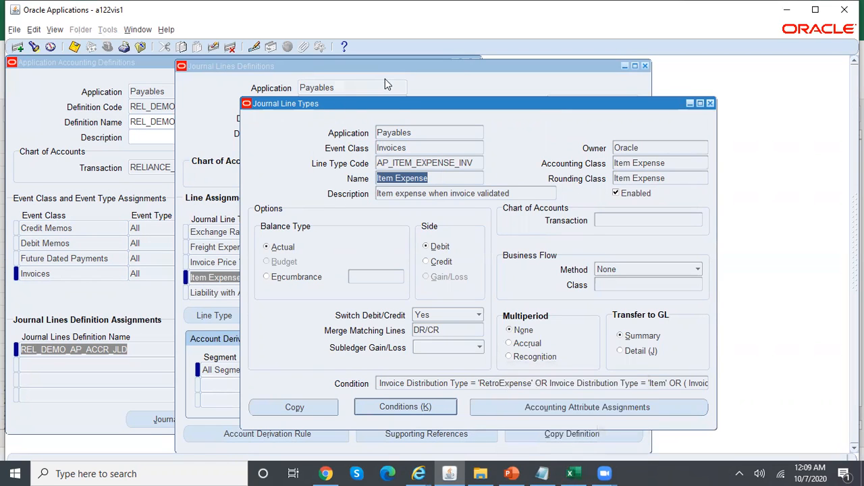
pyautogui.moveTo(398, 104); pyautogui.dragTo(409, 108)
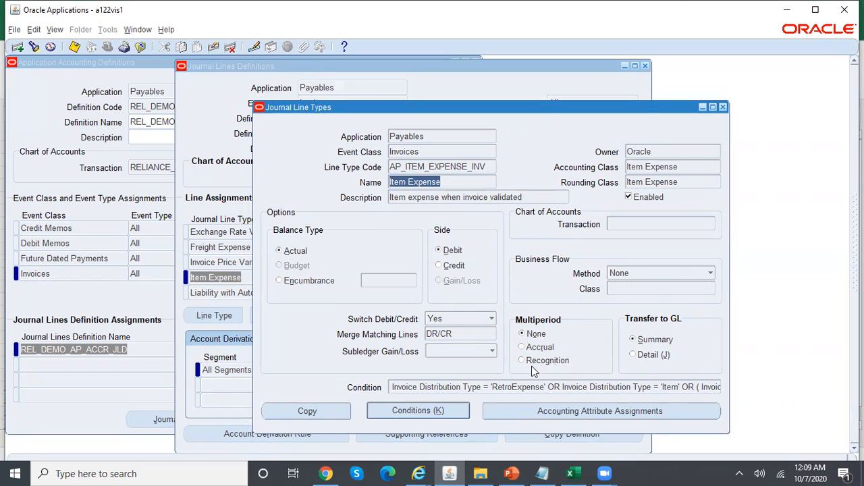
# Enter 'JLT of Accrual' in K8 and 'JLT of Recog' in K9, widening column K to fit
pyautogui.click(572, 473)
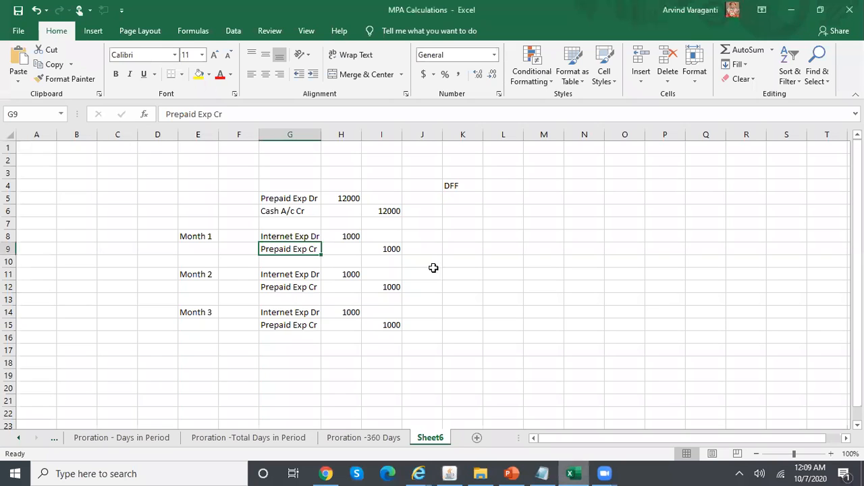
pyautogui.click(461, 238)
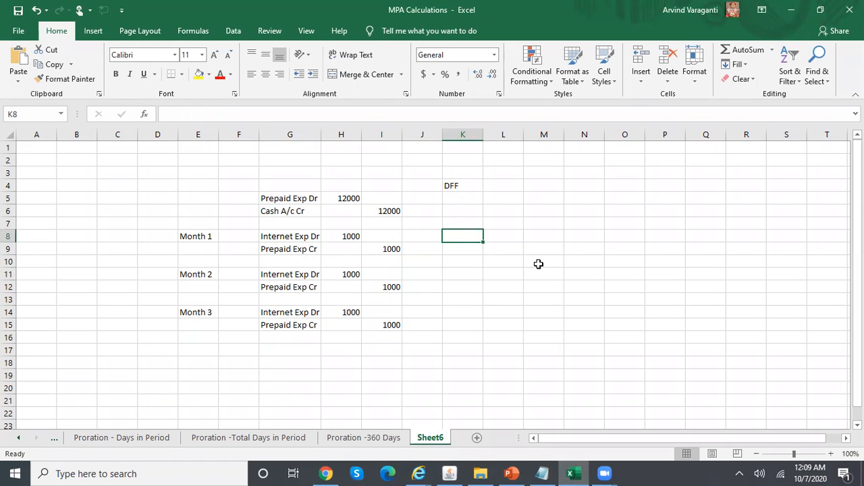
pyautogui.write('JLT of Accrual')
pyautogui.press('Return')
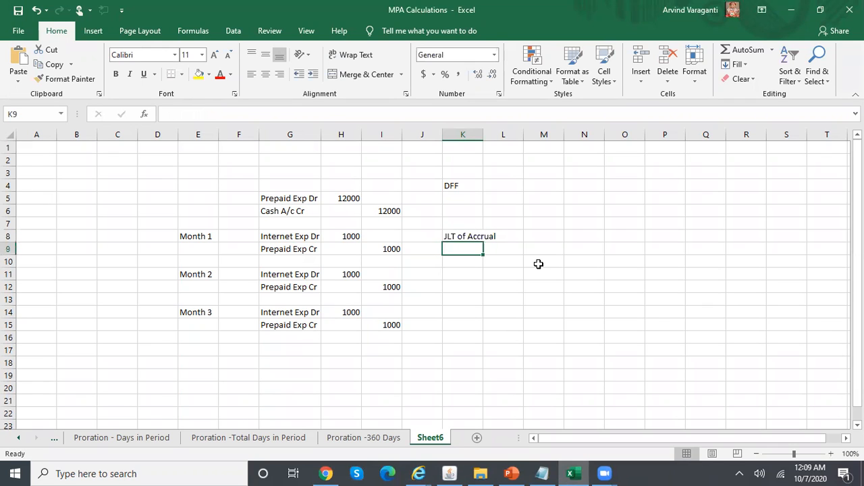
pyautogui.write('JLT of Recog')
pyautogui.press('Return')
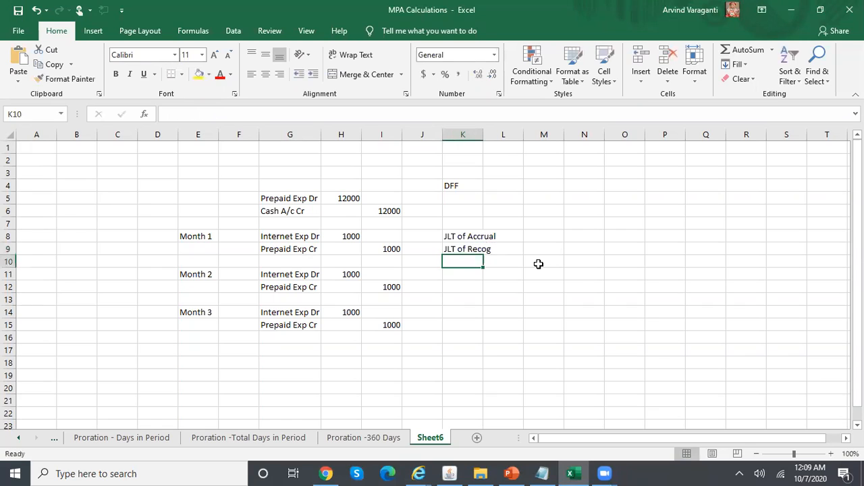
pyautogui.doubleClick(483, 133)
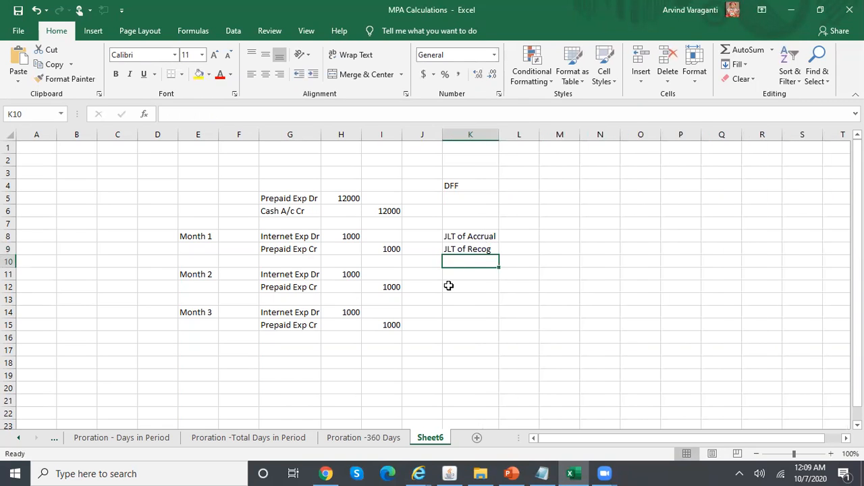
# Review the Internet Exp Dr, Prepaid Exp Dr and Prepaid Exp Cr entries before returning to Oracle
pyautogui.click(307, 236)
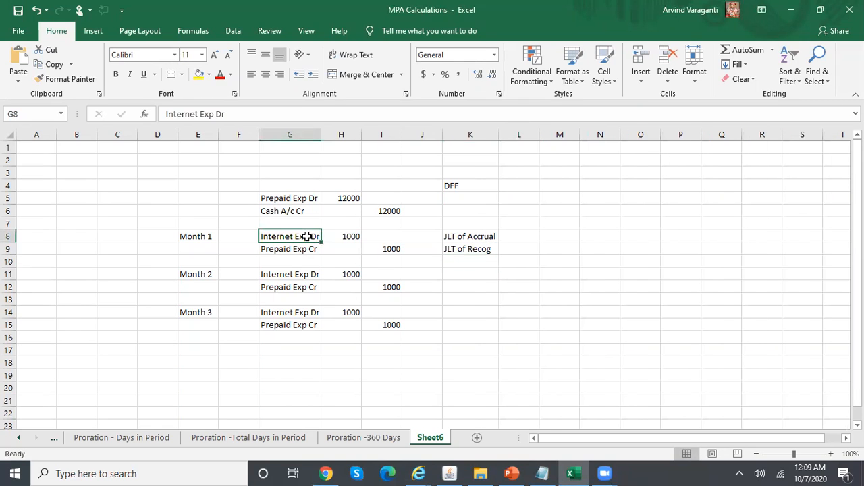
pyautogui.click(307, 248)
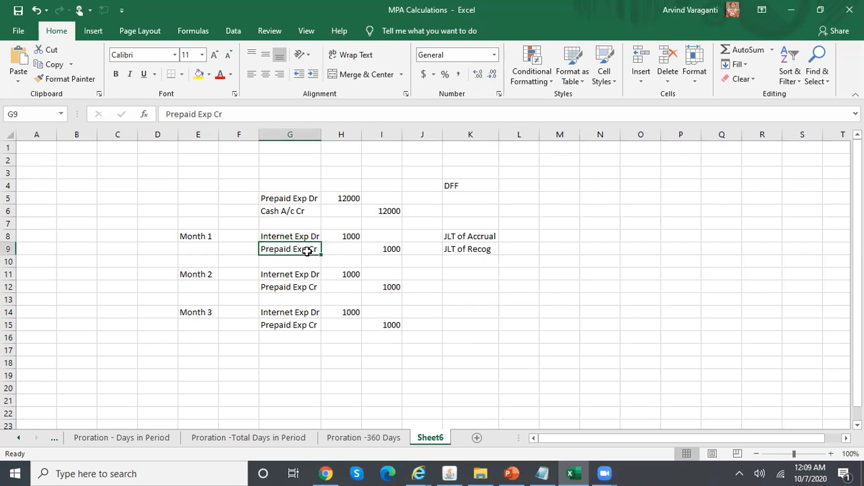
pyautogui.click(304, 197)
pyautogui.click(310, 250)
pyautogui.click(449, 473)
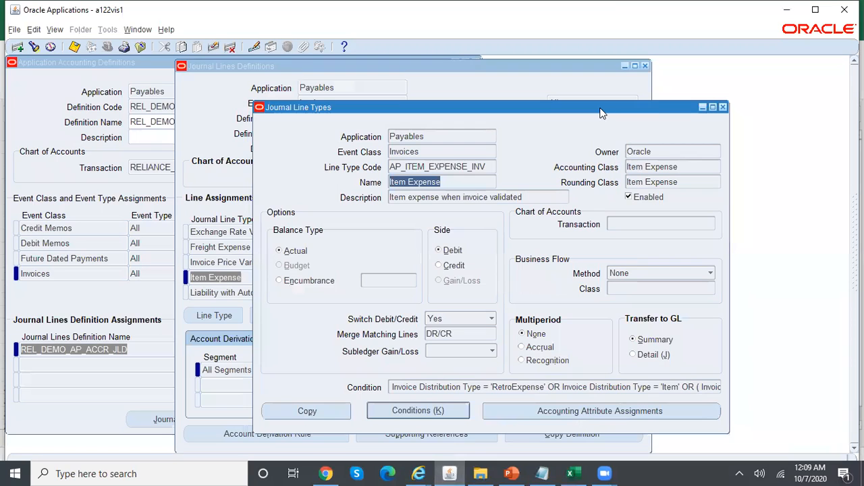
# Copy the Item Expense line type with code REL_DEMP_AP_ITEM_EXP_INV and name REL_DEMO_AP_ITEM_EXP_JLT
pyautogui.moveTo(599, 108); pyautogui.dragTo(623, 97)
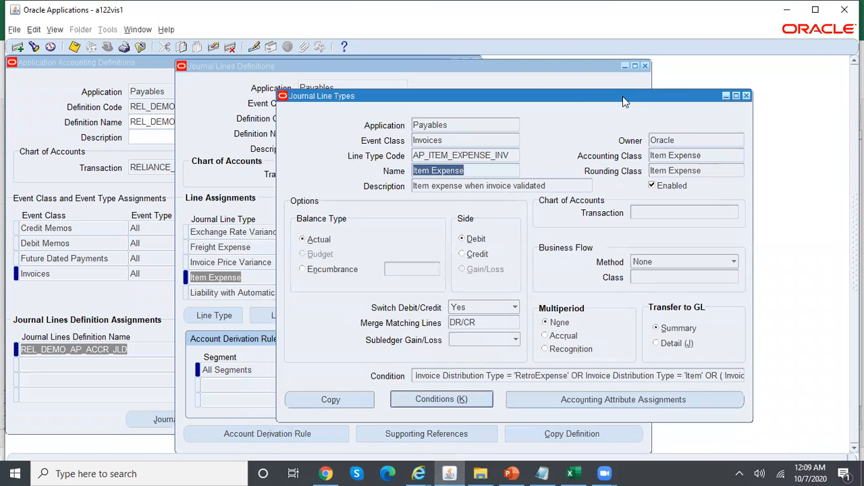
pyautogui.click(745, 96)
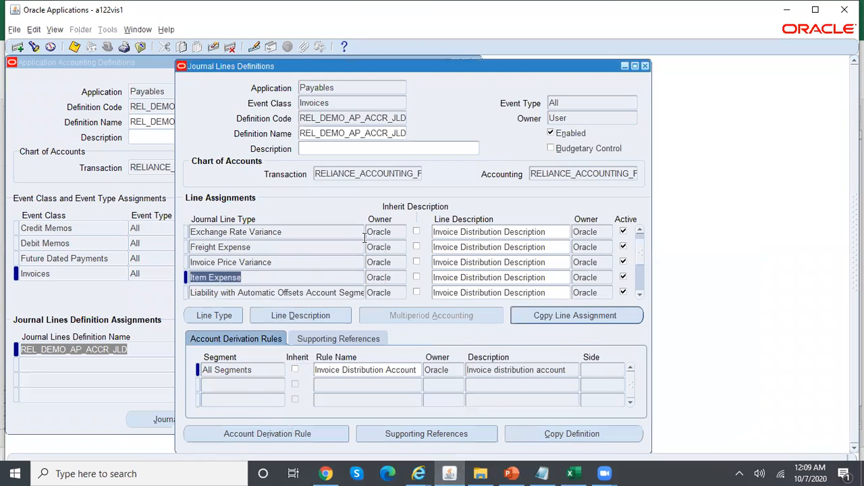
pyautogui.click(223, 318)
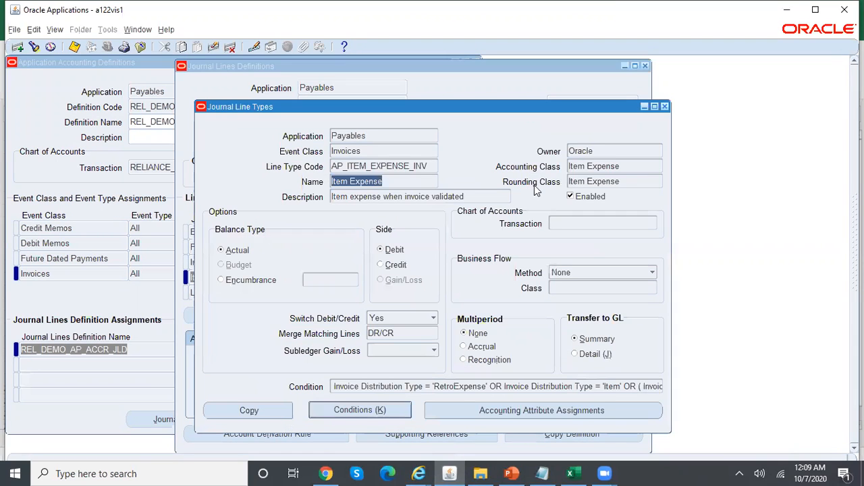
pyautogui.moveTo(570, 110); pyautogui.dragTo(602, 105)
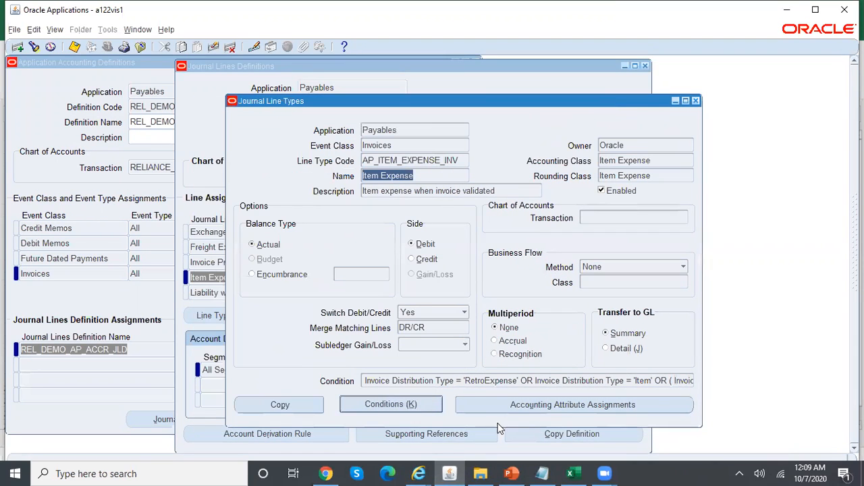
pyautogui.click(302, 407)
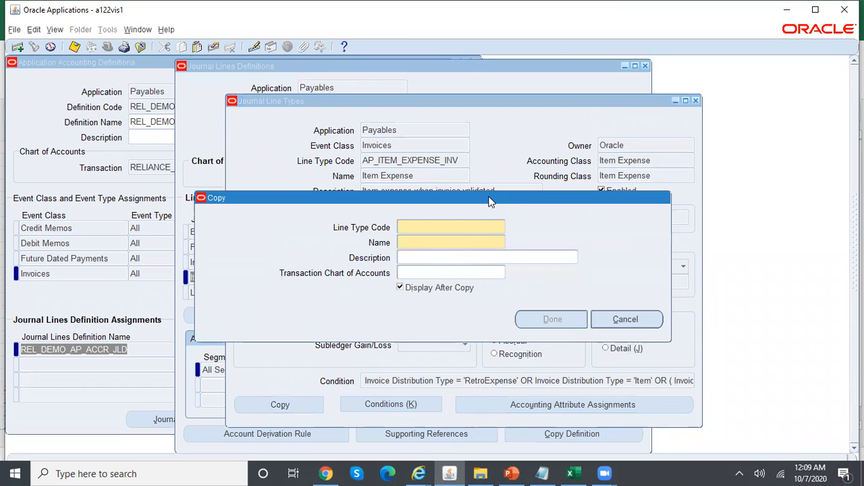
pyautogui.moveTo(487, 197); pyautogui.dragTo(519, 199)
pyautogui.write('REL_DEMP_AP')
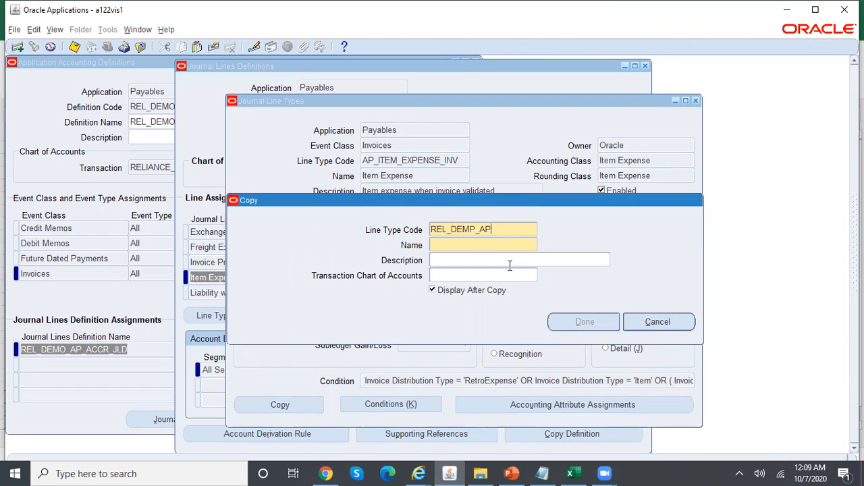
pyautogui.write('_ITEM')
pyautogui.write('_EXP_')
pyautogui.write('INV')
pyautogui.press('Tab')
pyautogui.write('REL_DEM')
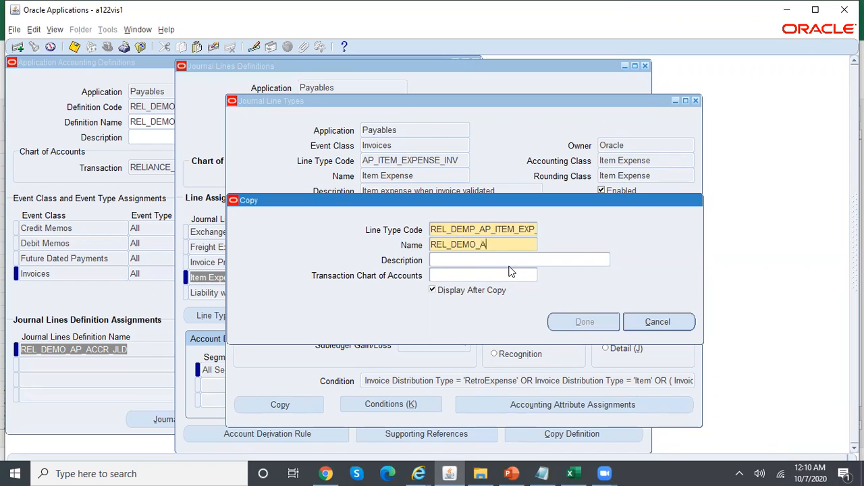
pyautogui.write('O_AP_ITEM_EXP_JLT')
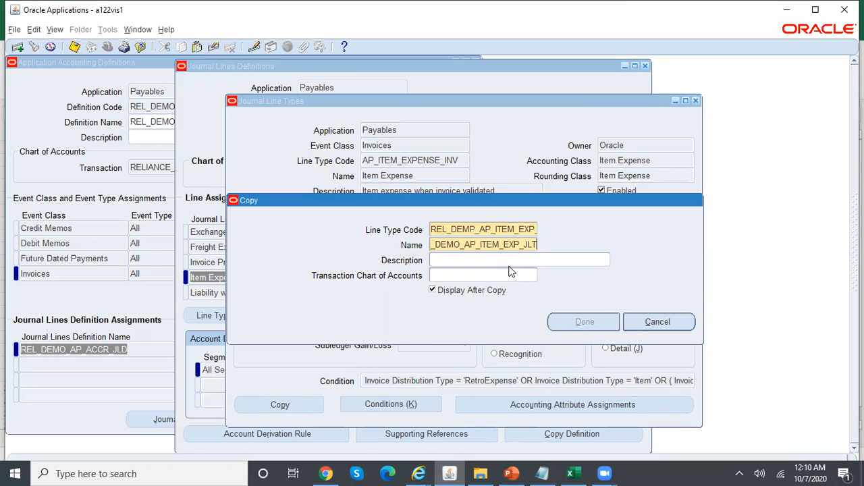
# Correct the code to REL_DEMO_AP_ITEM_EXP_INV, choose the Reliance chart of accounts, and create the copy
pyautogui.click(476, 231)
pyautogui.click(473, 230)
pyautogui.hotkey('shift', 'Right')
pyautogui.write('0')
pyautogui.press('BackSpace')
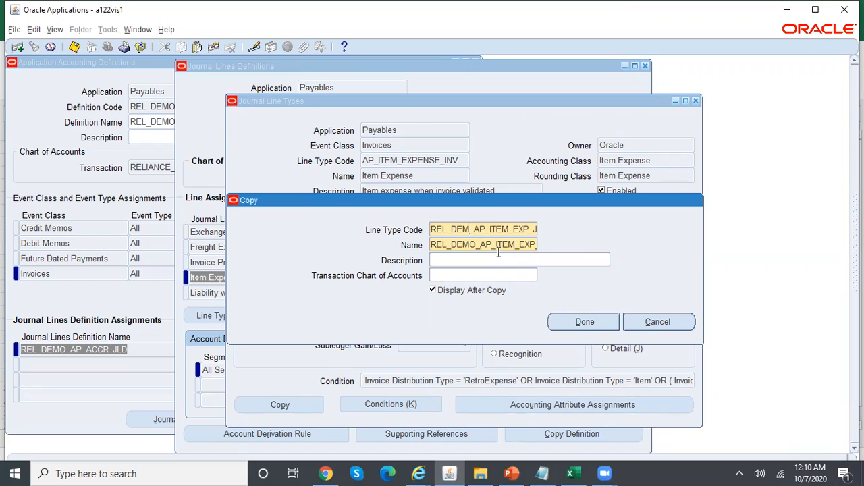
pyautogui.write('O')
pyautogui.click(451, 274)
pyautogui.write('rel')
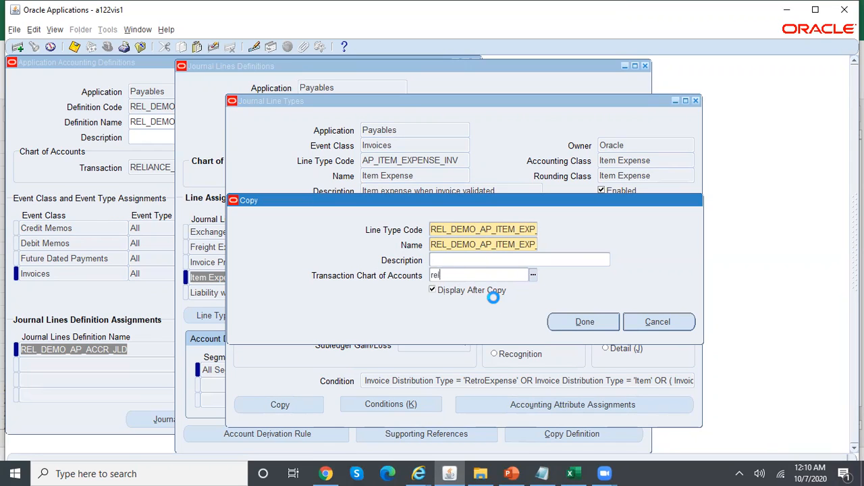
pyautogui.press('Return')
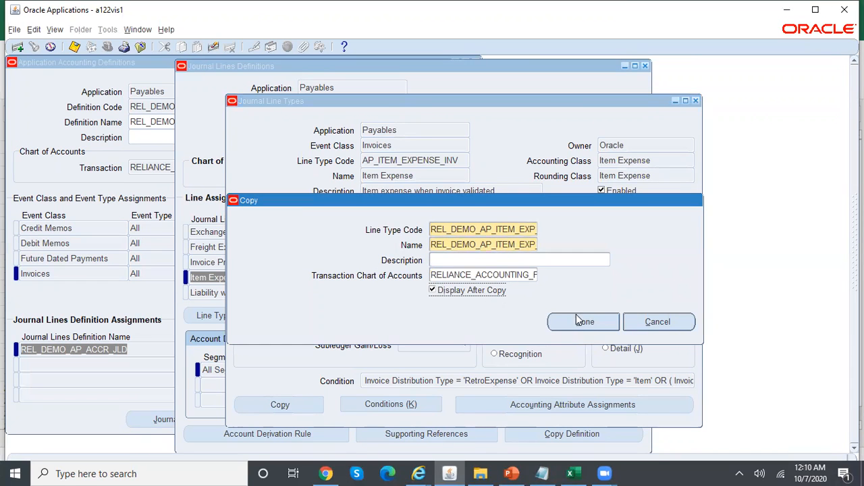
pyautogui.click(599, 324)
# Set accounting class Prepaid Expense and Multiperiod Accrual, save, and copy the line type name
pyautogui.click(661, 160)
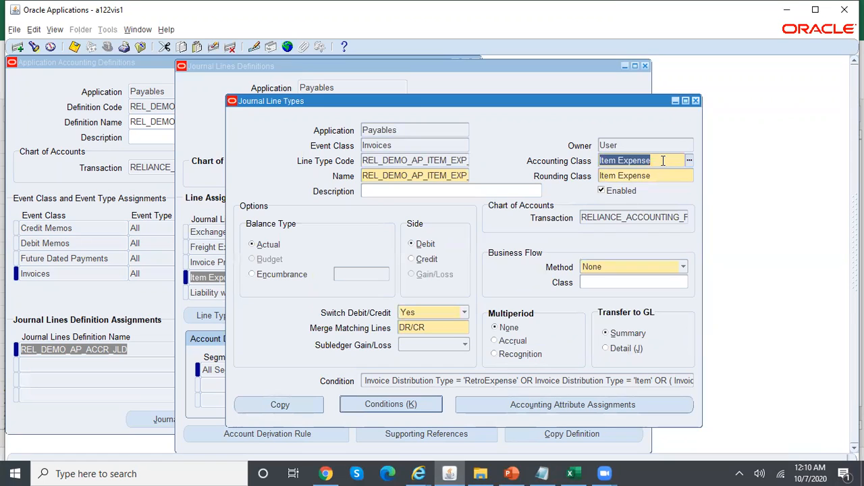
pyautogui.write('p')
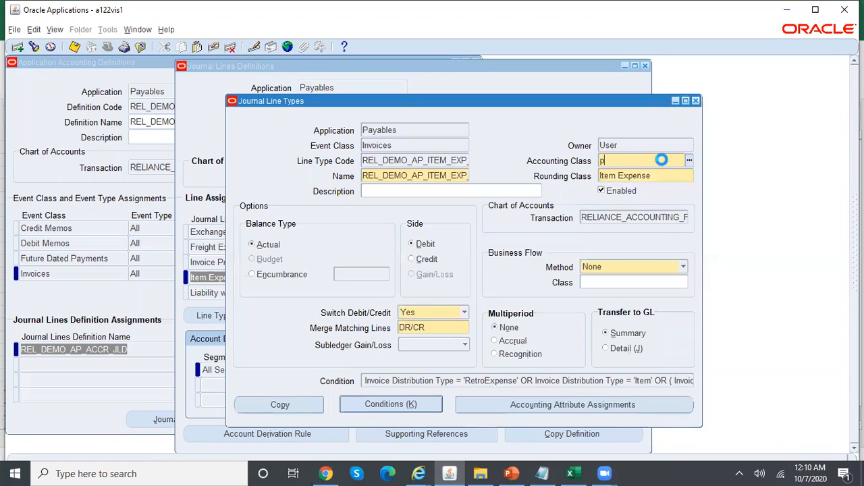
pyautogui.write('repa')
pyautogui.press('Tab')
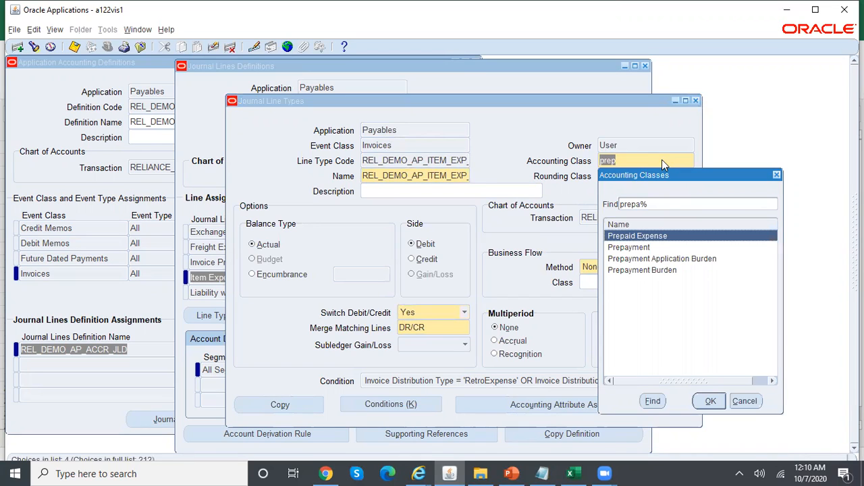
pyautogui.press('Down')
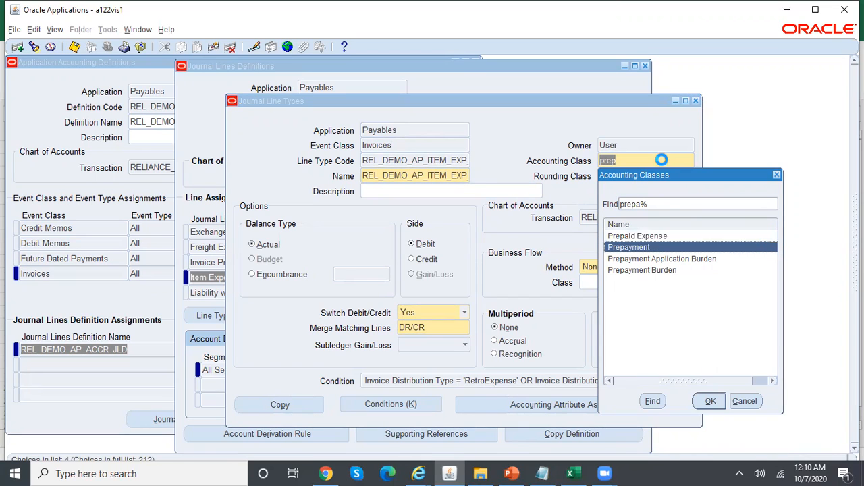
pyautogui.click(671, 237)
pyautogui.click(718, 399)
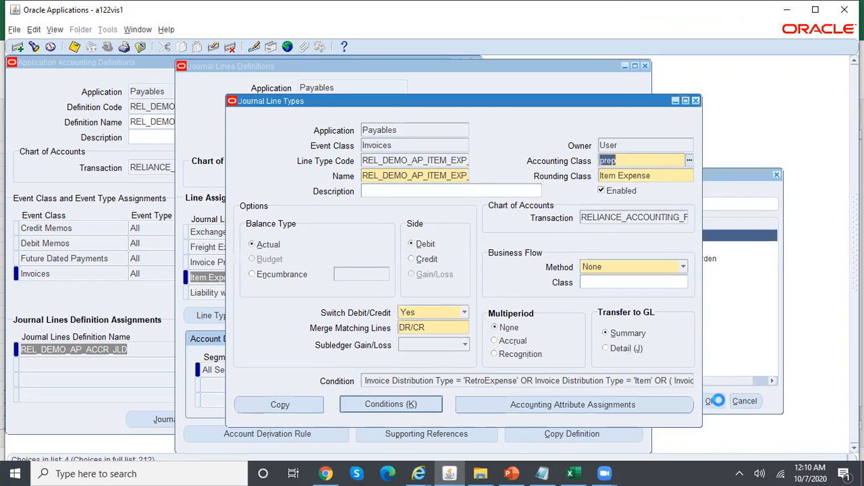
pyautogui.click(664, 176)
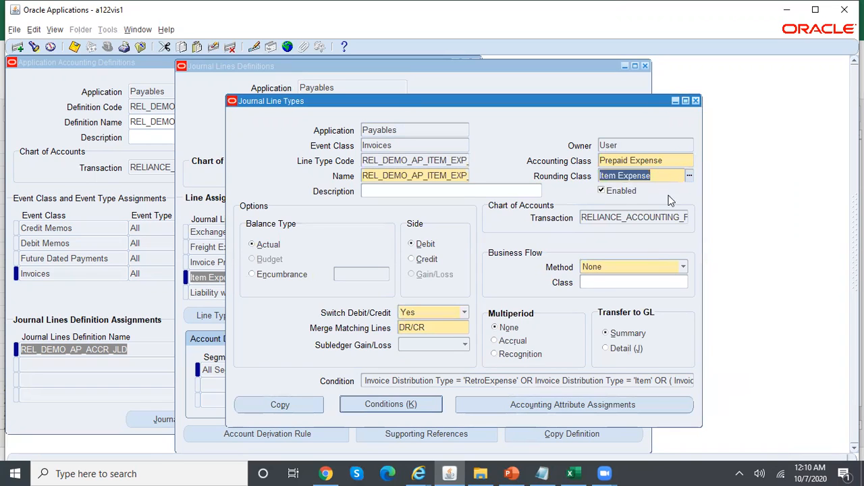
pyautogui.click(522, 345)
pyautogui.hotkey('ctrl', 's')
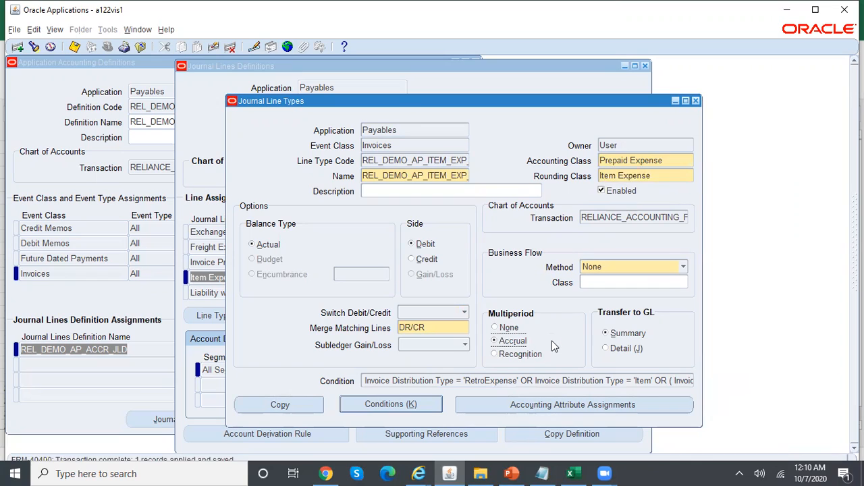
pyautogui.doubleClick(463, 176)
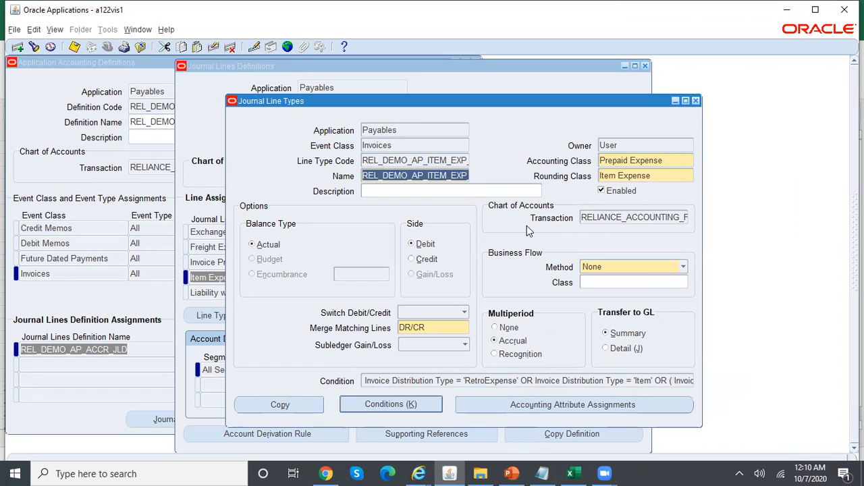
pyautogui.click(546, 473)
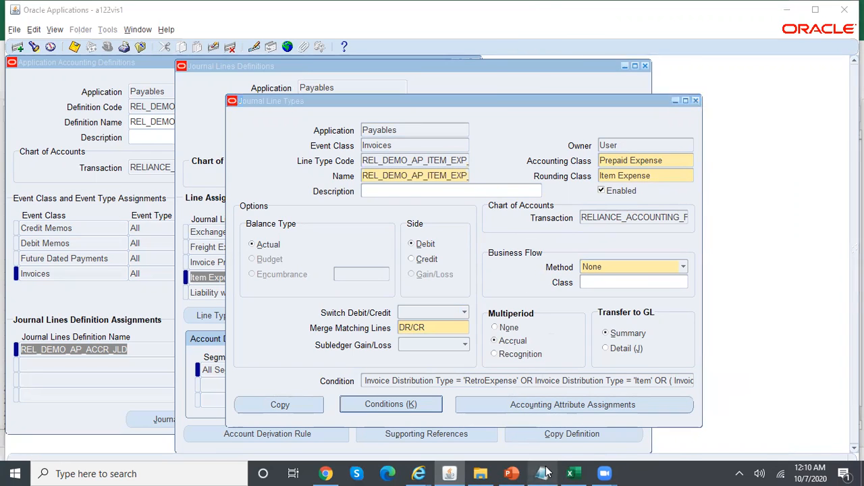
# Add the note 'Accrual JLT:- REL_DEMO_AP_ITEM_EXP_JLT' on a new line below RENT
pyautogui.click(553, 195)
pyautogui.press('Return')
pyautogui.press('Return')
pyautogui.press('Return')
pyautogui.write('ccr')
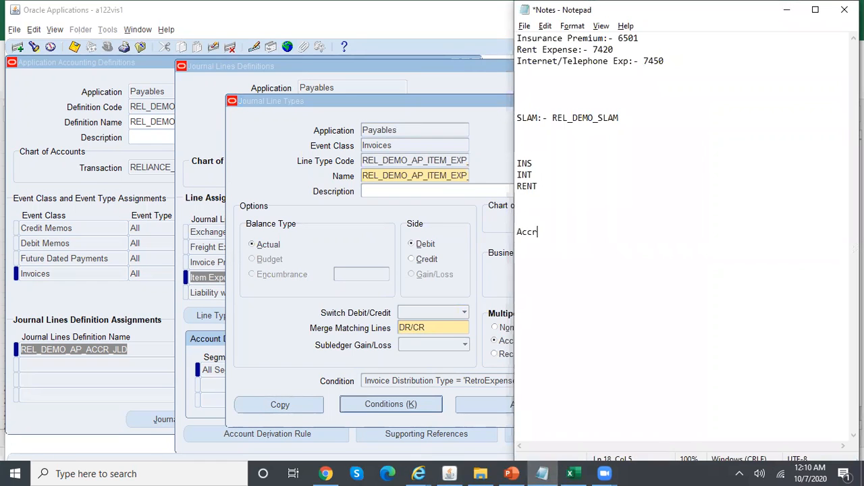
pyautogui.write('ual JLT:-')
pyautogui.write('REL_DEMO_AP_ITEM_EXP_JLT')
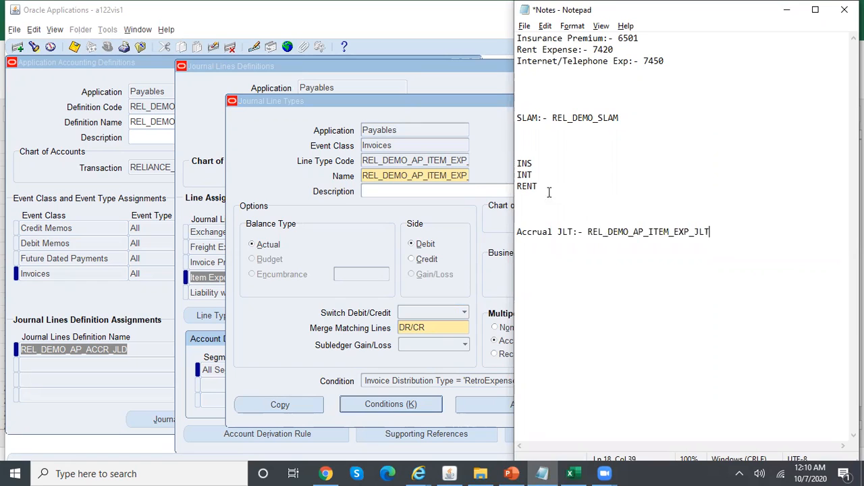
pyautogui.click(460, 214)
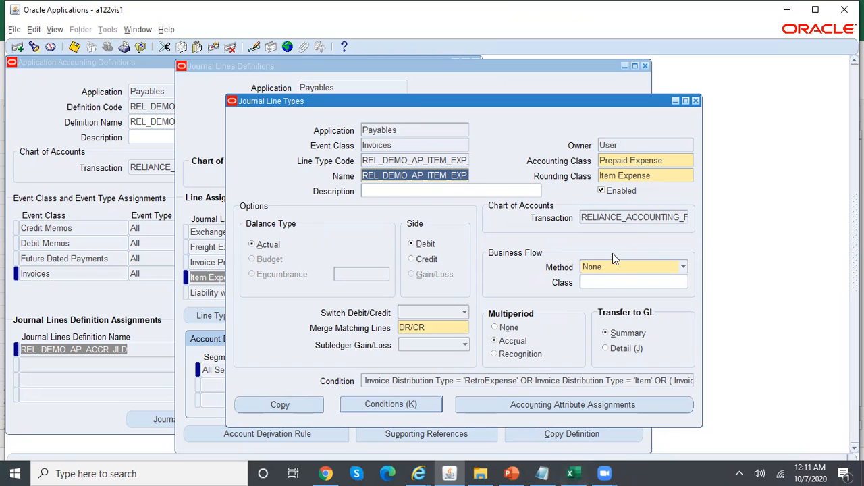
# Copy the seeded Item Expense line type with code REL_DEMO_AP_ITEM_RE and name REL_DEMO_AP_ITEM_REC
pyautogui.click(695, 101)
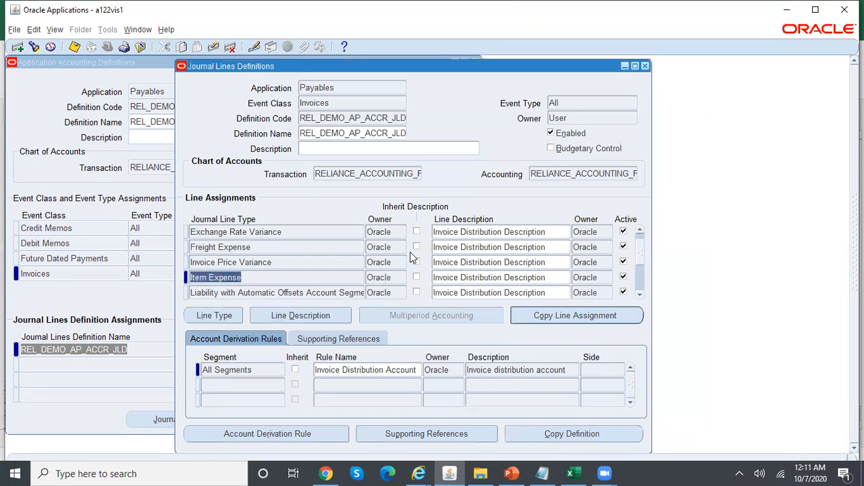
pyautogui.click(215, 316)
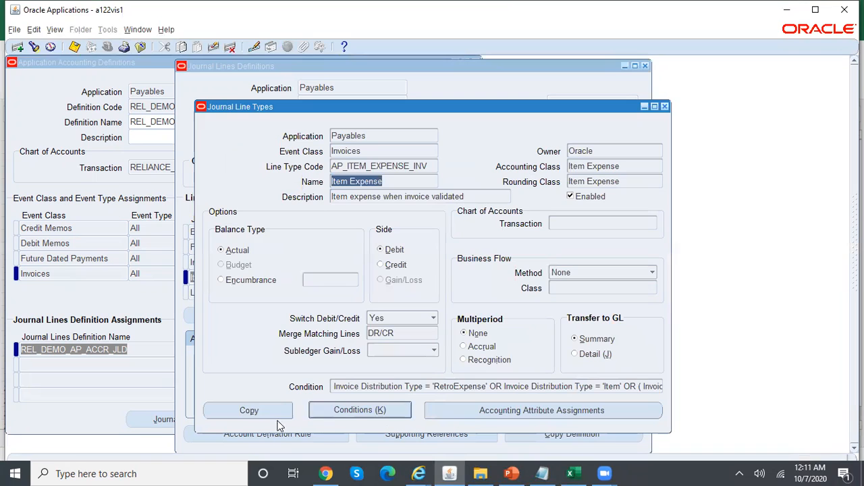
pyautogui.click(257, 411)
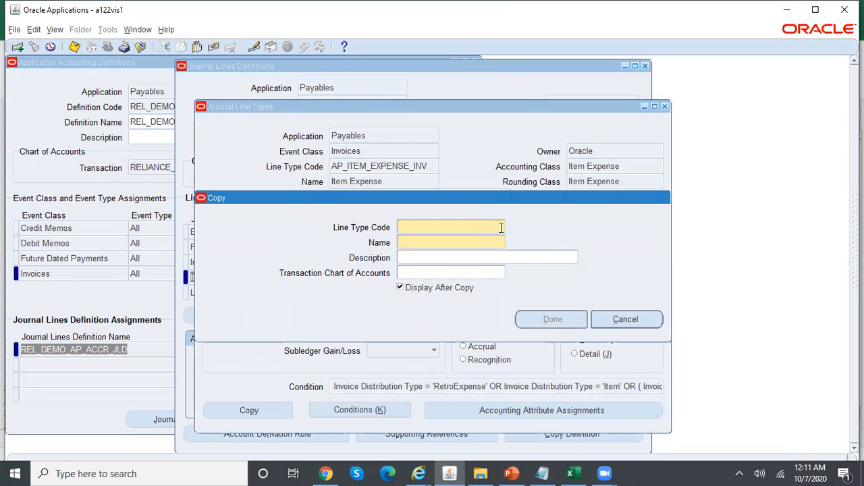
pyautogui.write('REL_DEMO_AP_ITEM_RE')
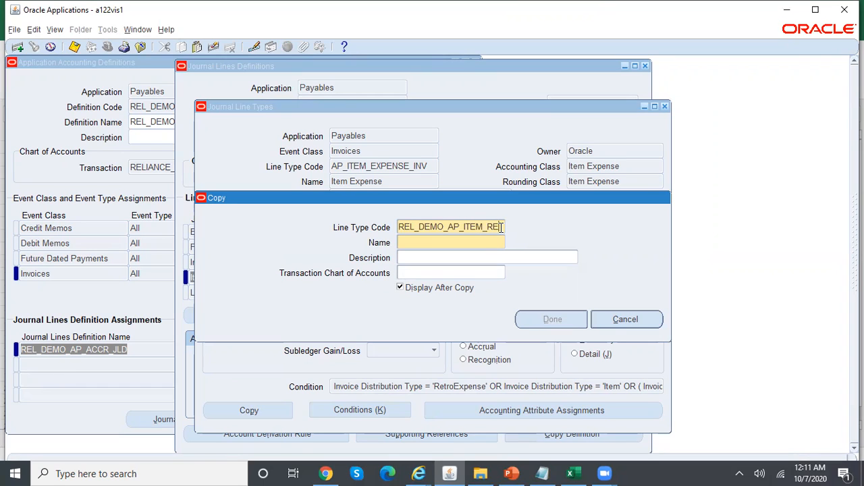
pyautogui.press('Tab')
pyautogui.write('REL_DEMO_AP_ITEM_REC')
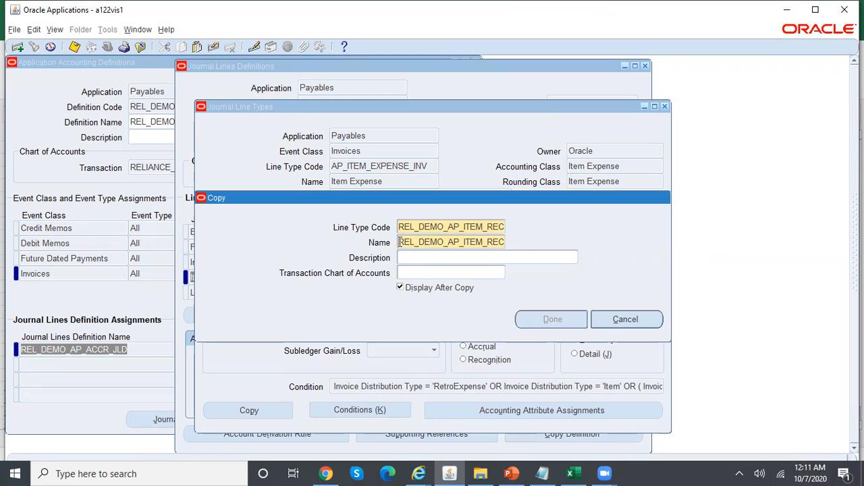
# Record 'Rec JLT:- REL_DEMO_AP_ITEM_REC' on a new line in the notes file
pyautogui.moveTo(400, 241); pyautogui.dragTo(507, 242)
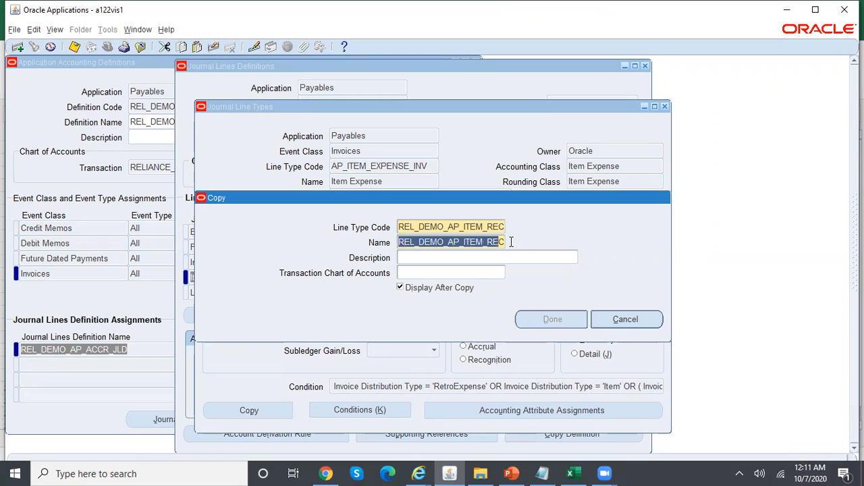
pyautogui.click(541, 473)
pyautogui.press('Return')
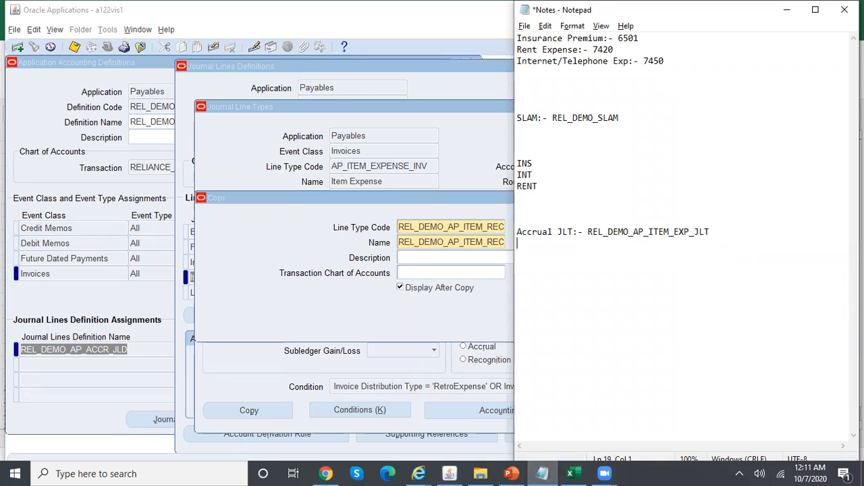
pyautogui.write('RE')
pyautogui.press('BackSpace')
pyautogui.write('ec JLT:-')
pyautogui.hotkey('ctrl', 'v')
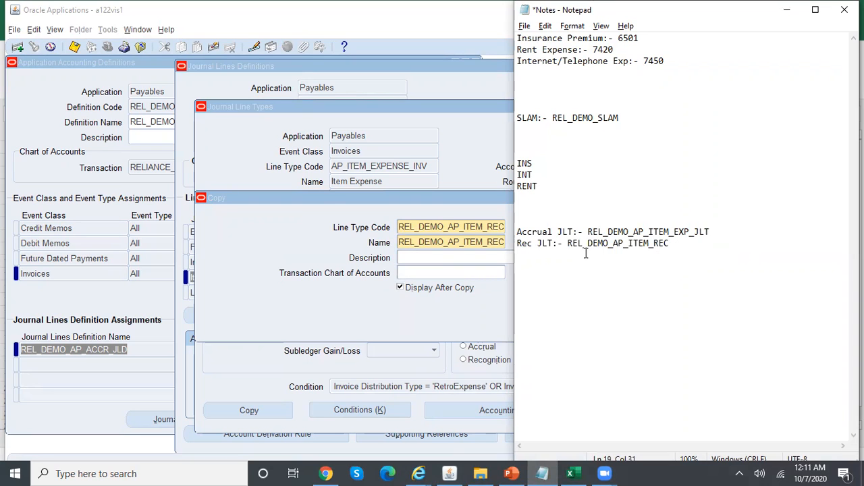
# Choose the Reliance chart of accounts and create the REL_DEMO_AP_ITEM_REC copy
pyautogui.click(475, 273)
pyautogui.write('rel')
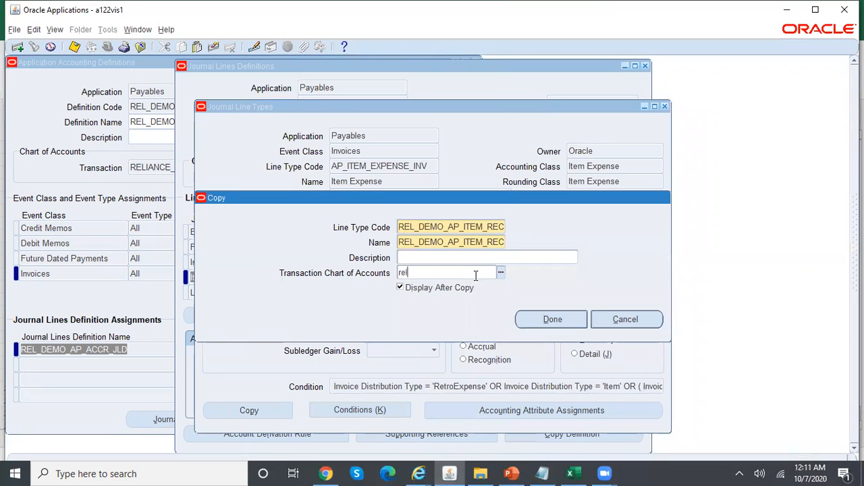
pyautogui.press('Tab')
pyautogui.press('Return')
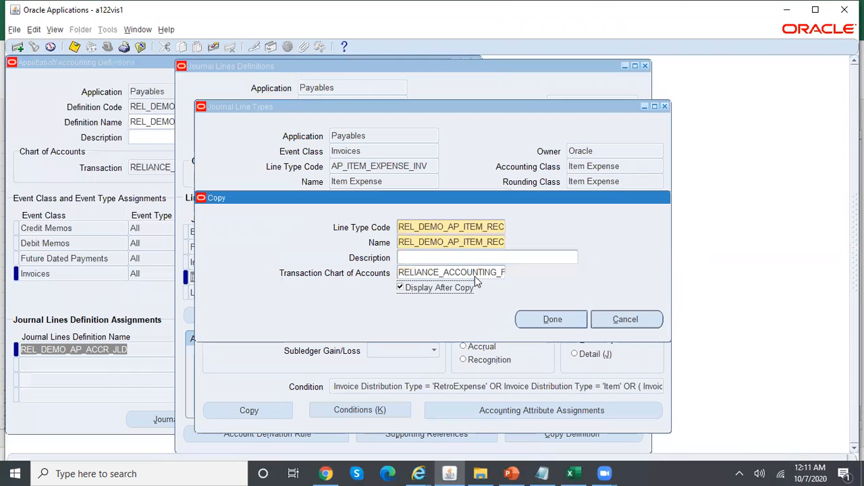
pyautogui.click(541, 320)
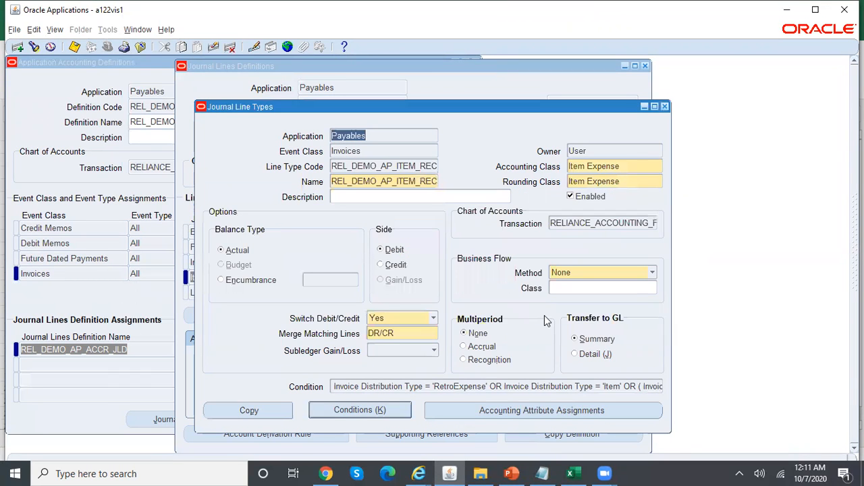
# Delete all six copied conditions (through sequence 60) flagged by the multiperiod warning
pyautogui.click(496, 364)
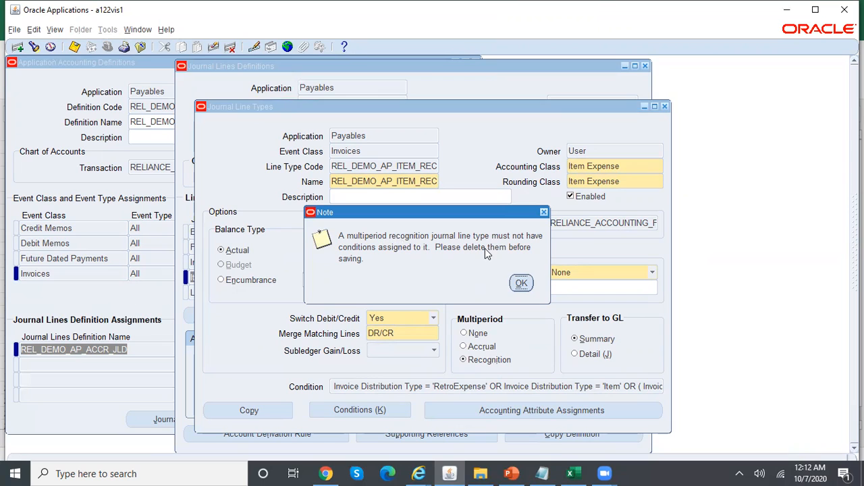
pyautogui.click(521, 284)
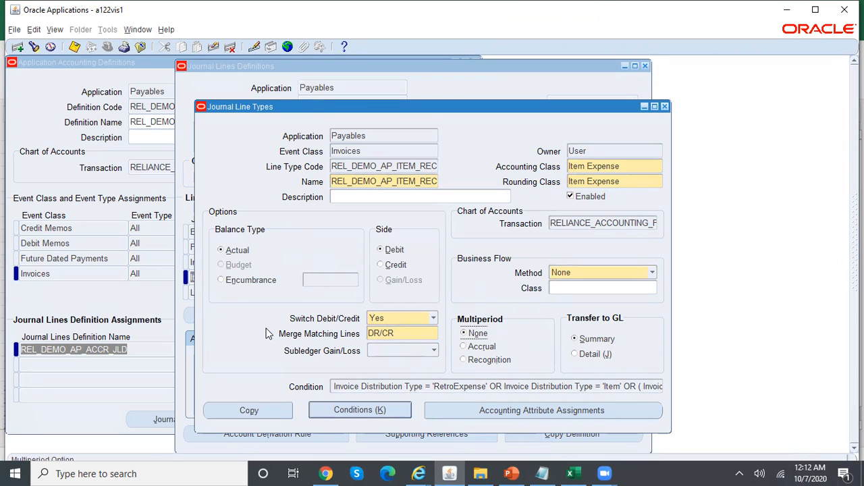
pyautogui.click(381, 411)
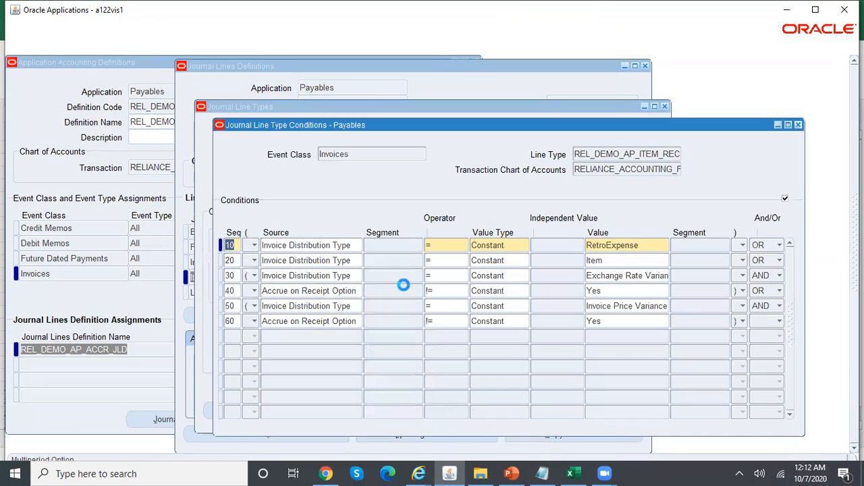
pyautogui.click(352, 321)
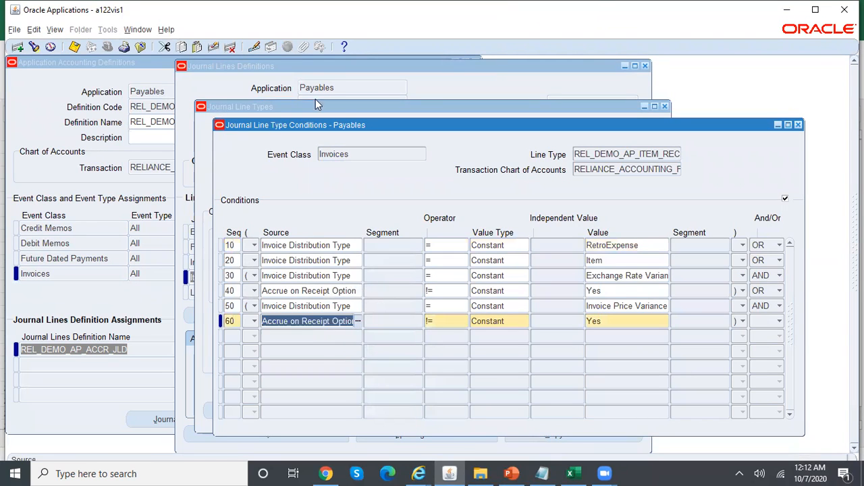
pyautogui.click(230, 47)
pyautogui.click(230, 46)
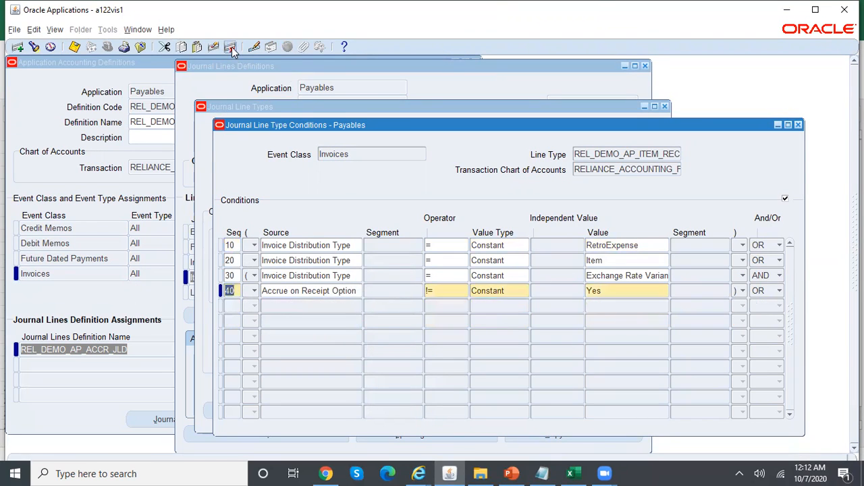
pyautogui.click(230, 46)
pyautogui.click(230, 46)
pyautogui.click(230, 47)
pyautogui.click(230, 47)
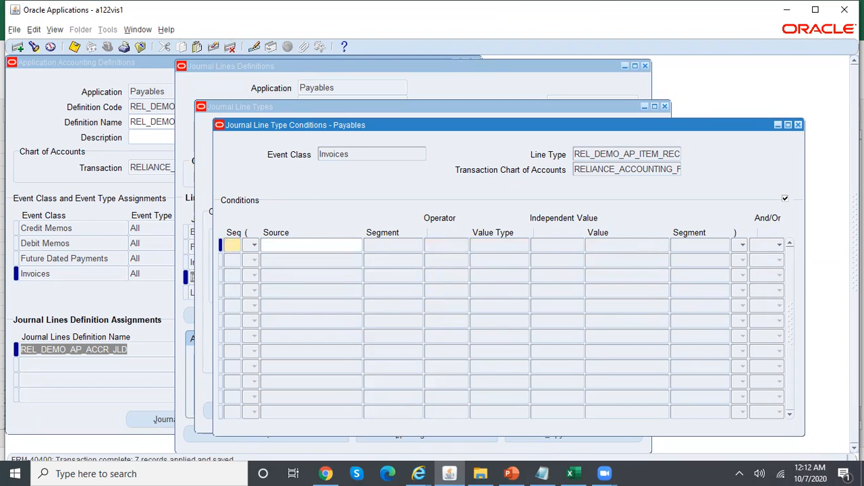
pyautogui.click(798, 125)
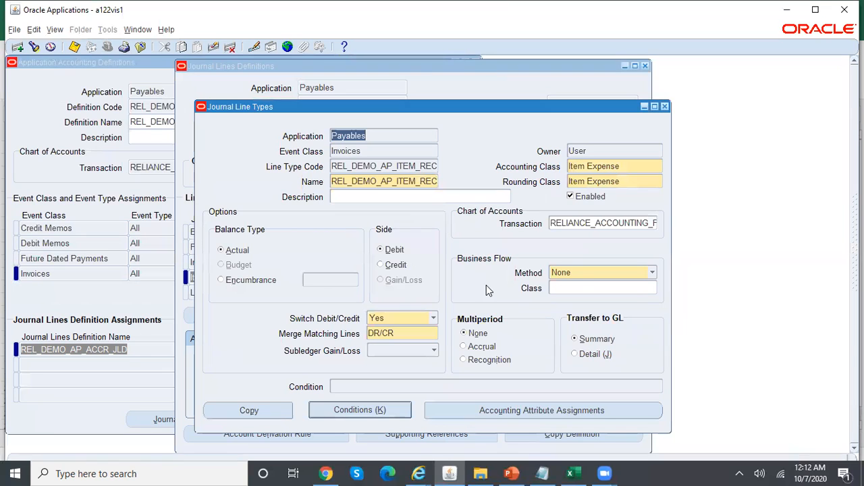
# Set Multiperiod to Recognition and save REL_DEMO_AP_ITEM_REC
pyautogui.click(488, 363)
pyautogui.hotkey('ctrl', 's')
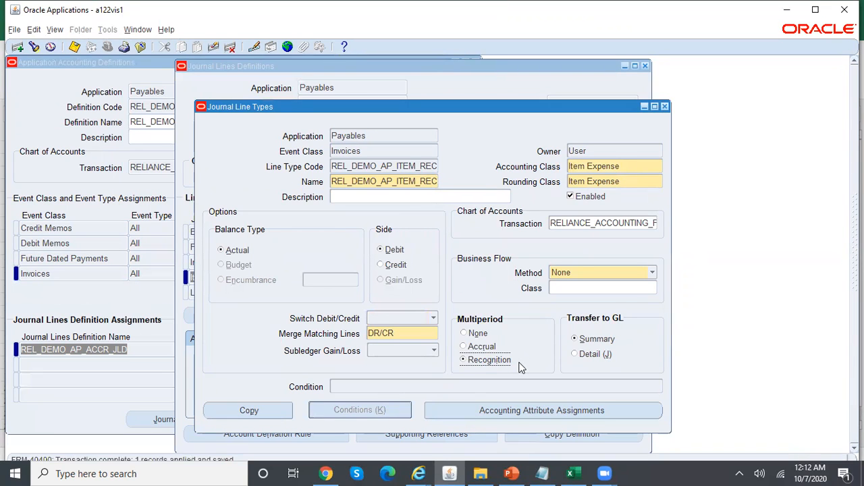
pyautogui.click(543, 473)
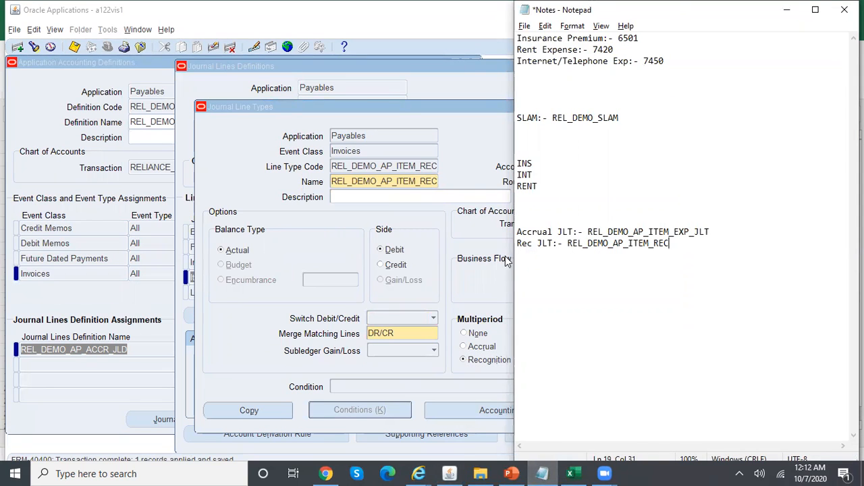
pyautogui.click(484, 275)
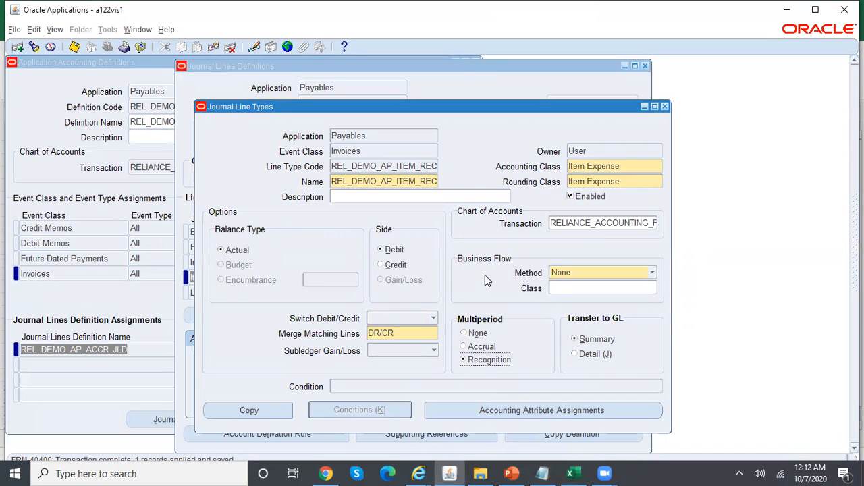
# Close Journal Line Types, then deactivate the seeded Item Expense line and save
pyautogui.click(664, 106)
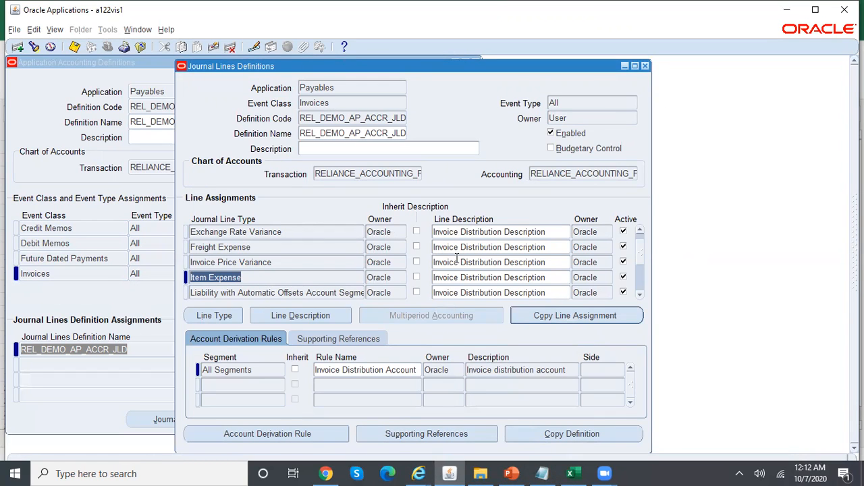
pyautogui.click(623, 279)
pyautogui.hotkey('ctrl', 's')
# Add a REL_DEMO_AP_ITEM_EXP_JLT line with its description copied, checking Item Expense's derivation rule
pyautogui.click(17, 47)
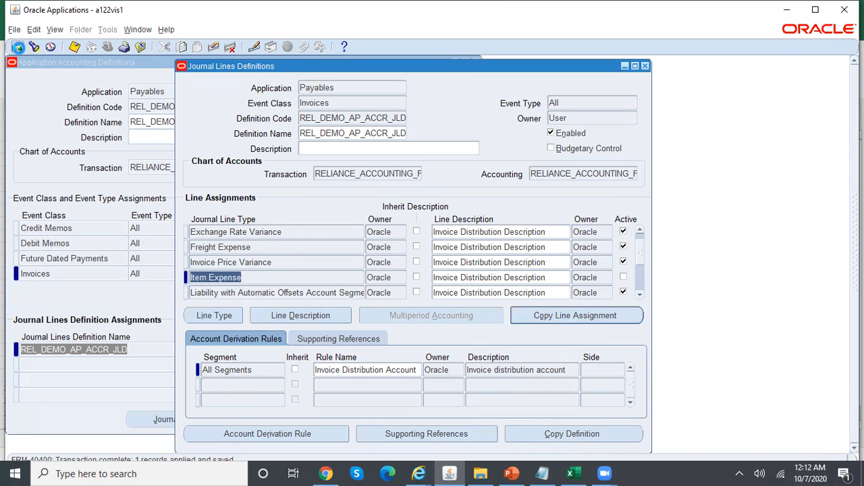
pyautogui.write('REL')
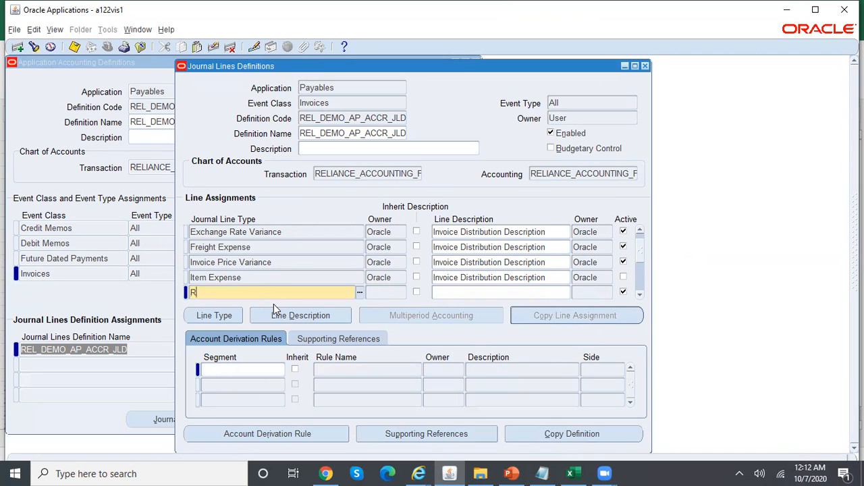
pyautogui.press('Tab')
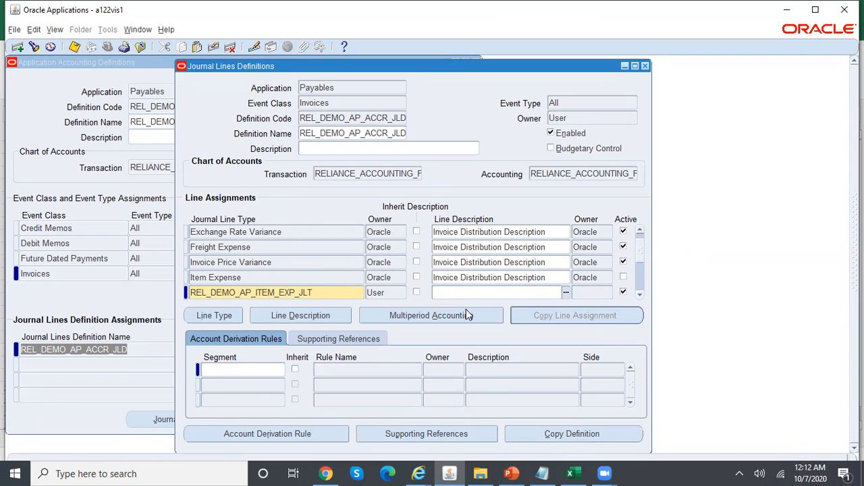
pyautogui.hotkey('shift', 'F5')
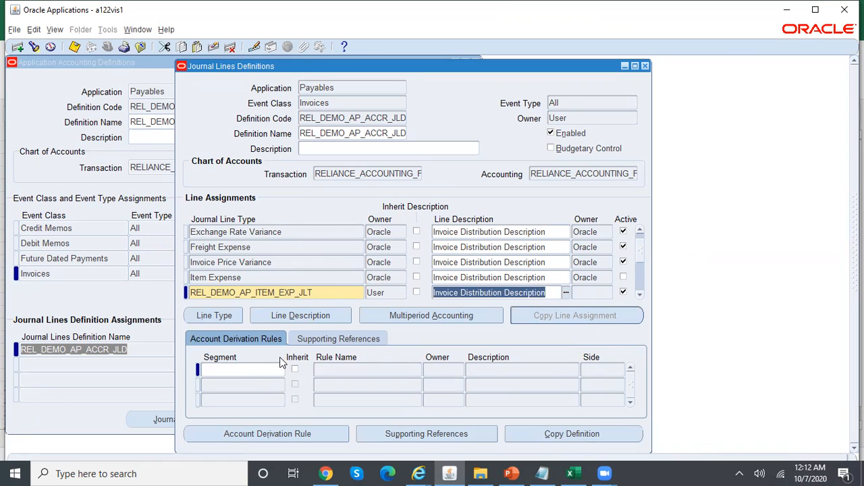
pyautogui.click(250, 370)
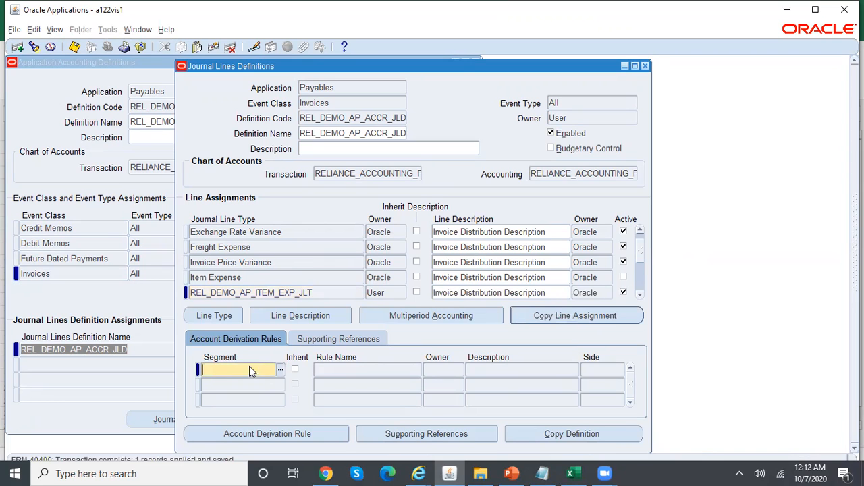
pyautogui.click(264, 278)
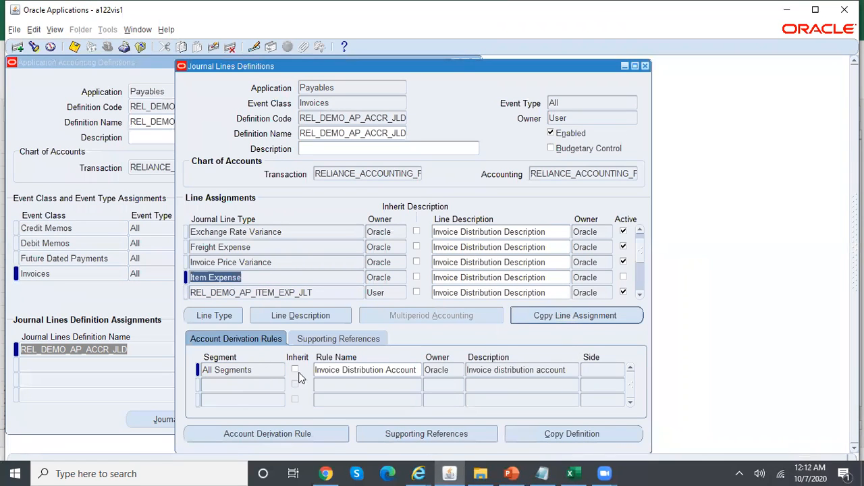
pyautogui.click(315, 292)
# Derive All Segments for REL_DEMO_AP_ITEM_EXP_JLT from the Invoice Distribution Account rule
pyautogui.click(249, 369)
pyautogui.write('all segments')
pyautogui.press('Tab')
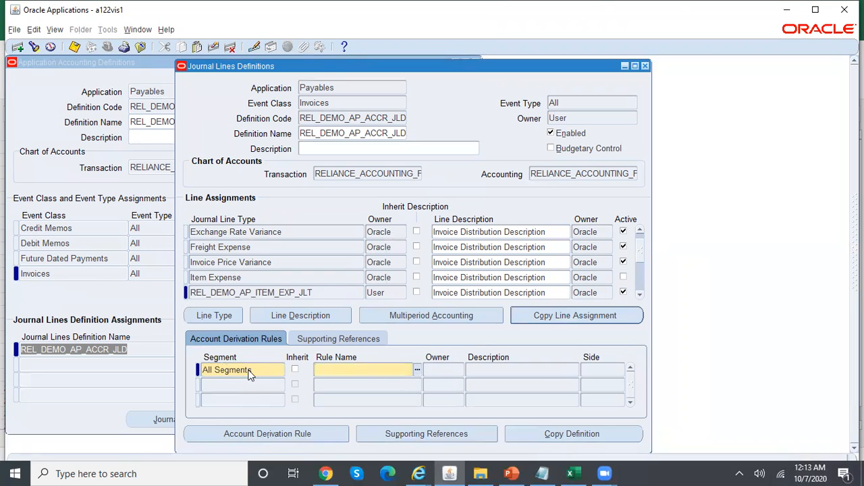
pyautogui.write('invoice')
pyautogui.press('Tab')
pyautogui.press('Down')
pyautogui.press('Return')
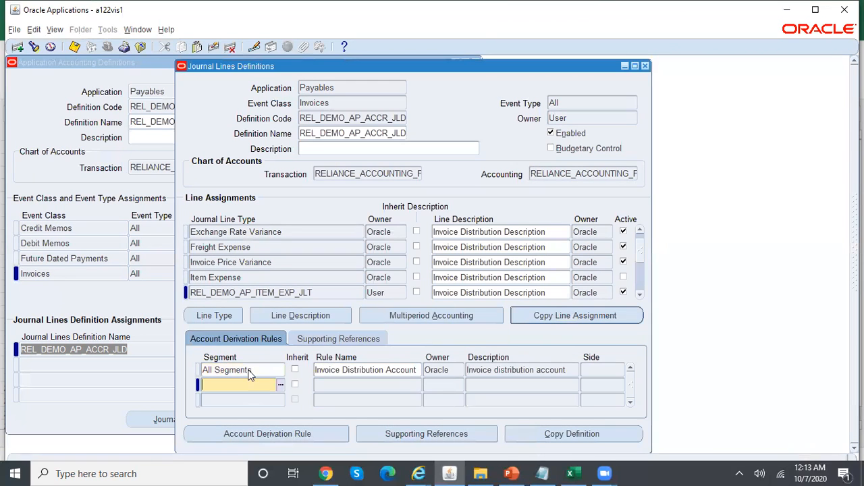
pyautogui.click(337, 374)
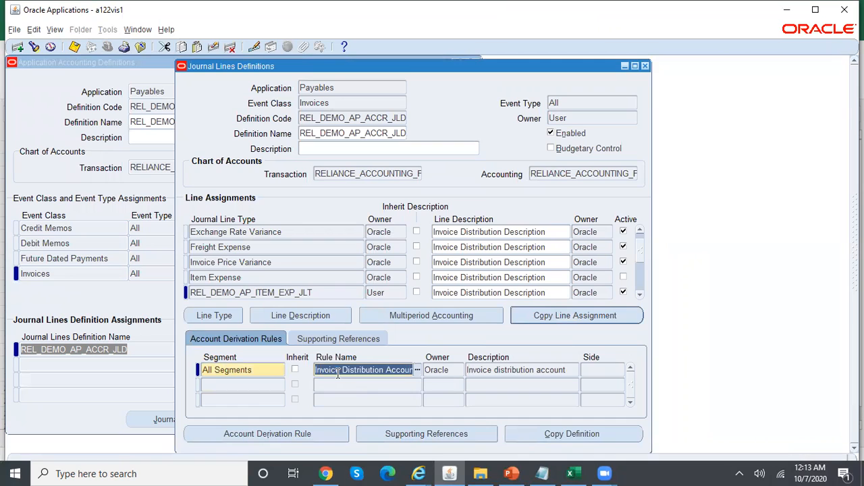
pyautogui.click(328, 292)
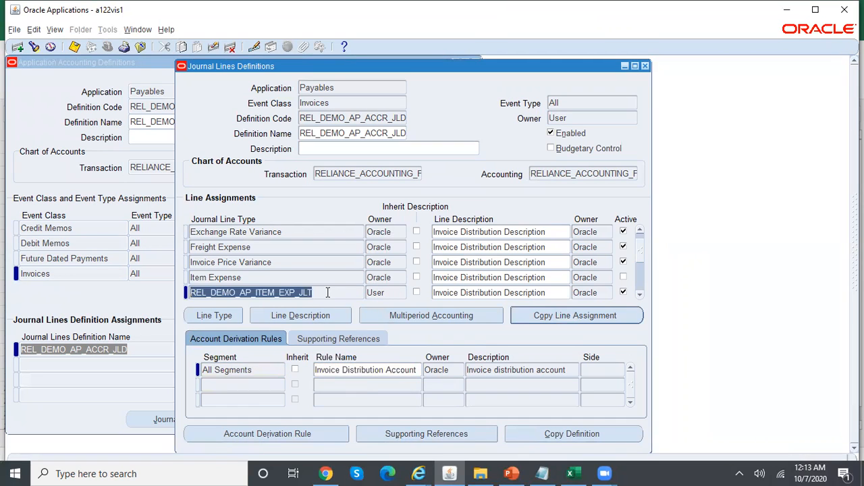
# Set REL_DEMO_AP_ITEM_EXP_JLT multiperiod accounting to One Per Period, First Day GL Period, First Period proration
pyautogui.click(480, 324)
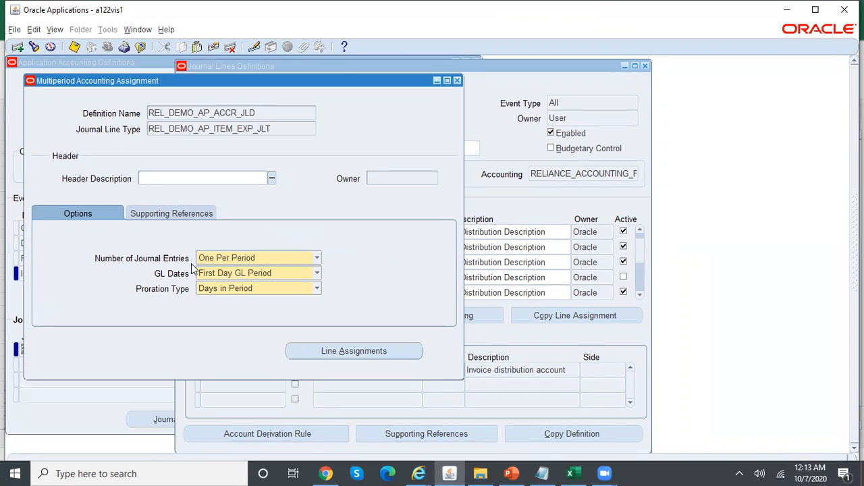
pyautogui.click(219, 258)
pyautogui.click(219, 259)
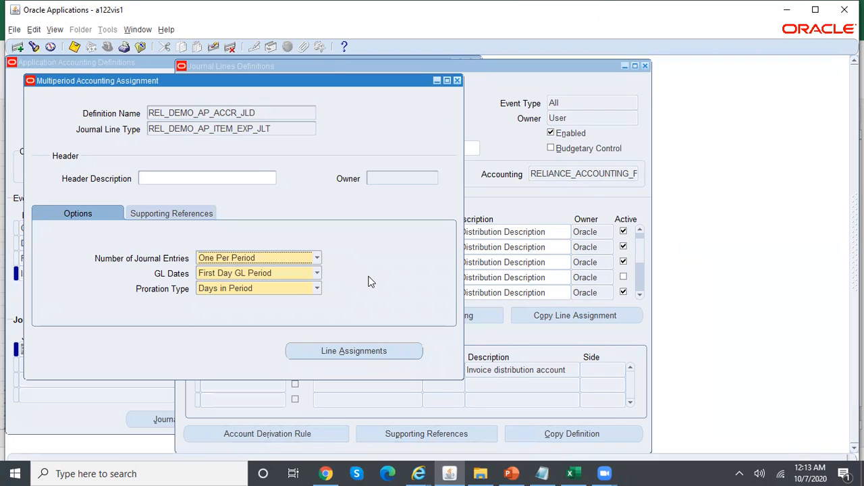
pyautogui.click(250, 280)
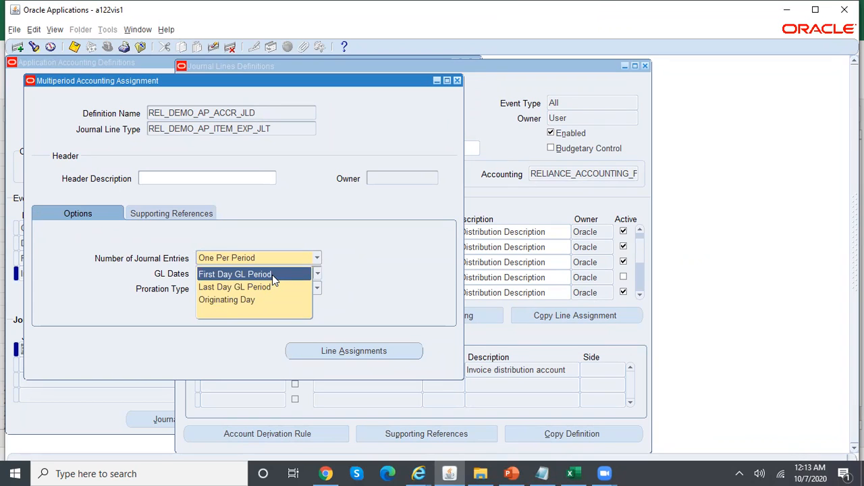
pyautogui.click(272, 275)
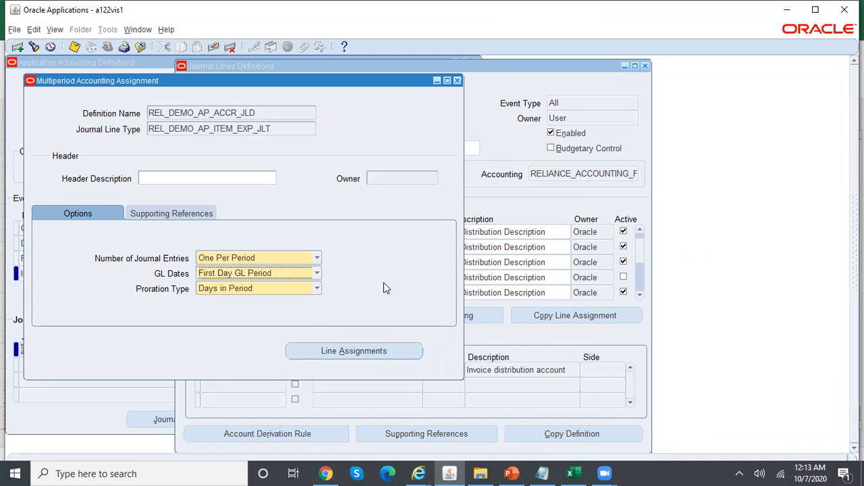
pyautogui.click(317, 290)
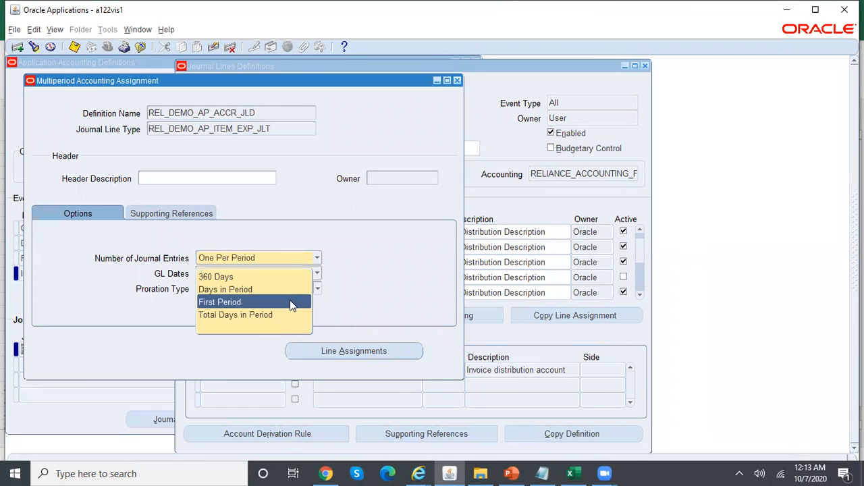
pyautogui.click(291, 301)
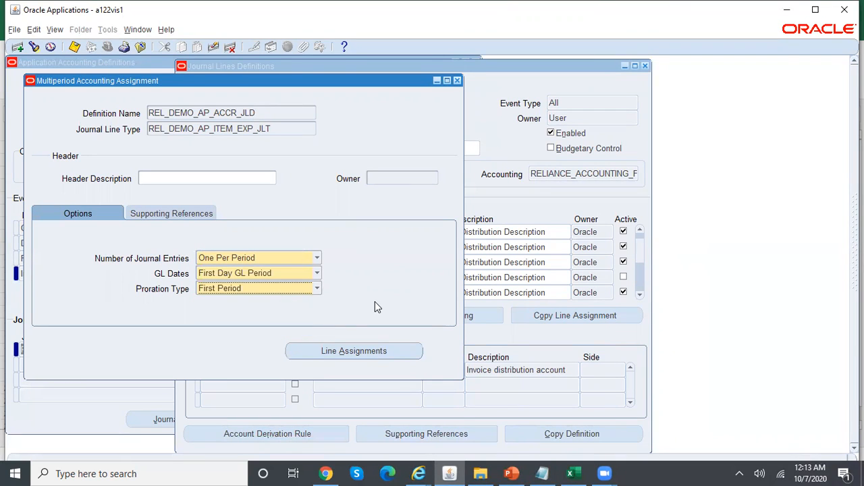
pyautogui.click(387, 357)
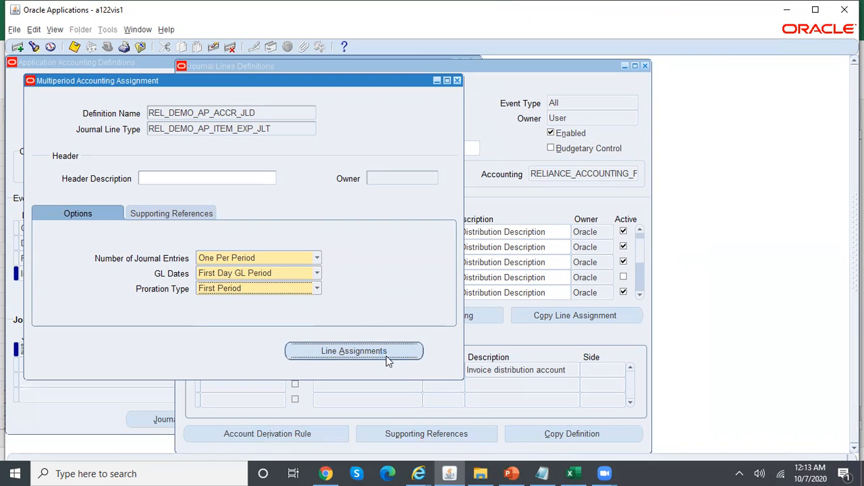
# Confirm saving the multiperiod changes, compare line type names in Notepad, and reopen Line Assignments
pyautogui.click(451, 277)
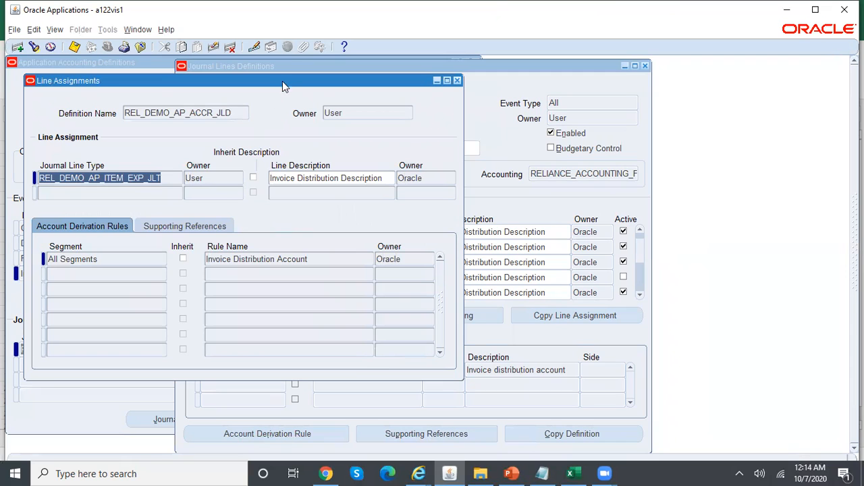
pyautogui.moveTo(288, 78); pyautogui.dragTo(473, 95)
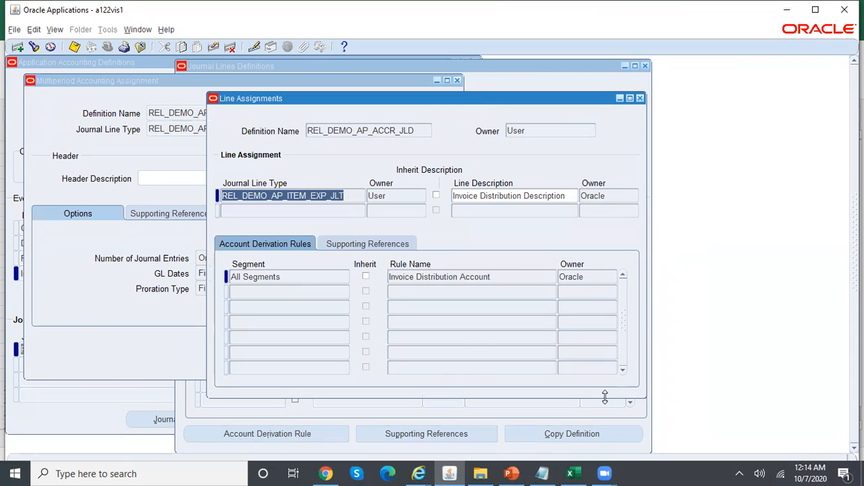
pyautogui.click(542, 473)
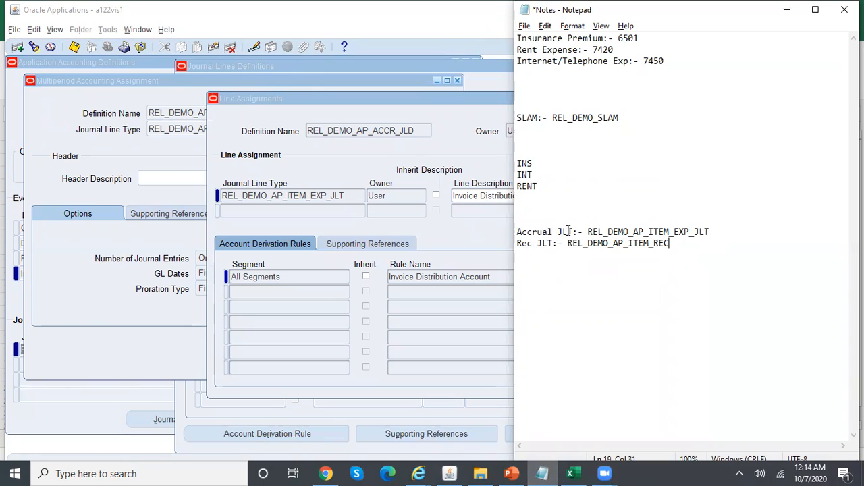
pyautogui.click(452, 169)
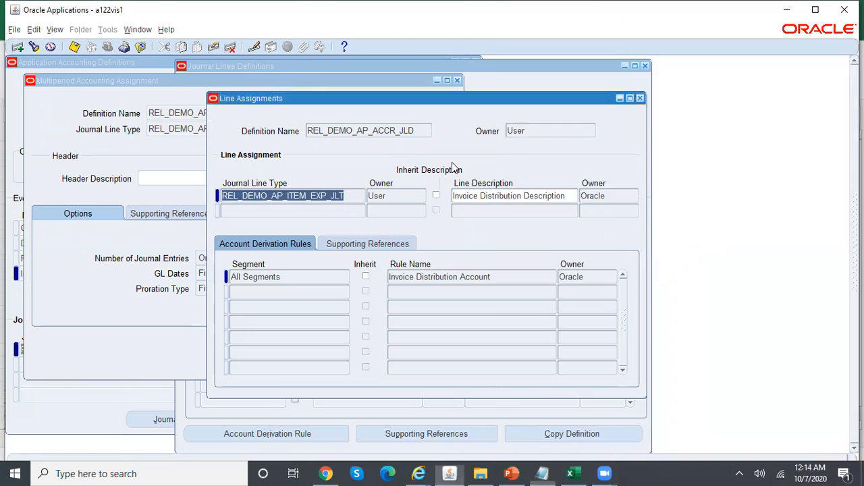
pyautogui.click(640, 99)
pyautogui.click(388, 351)
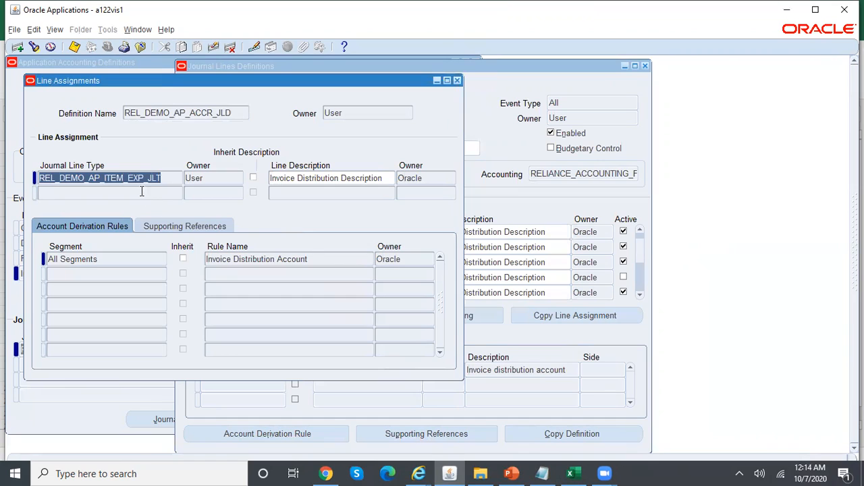
# Add a REL_DEMO_AP_ITEM_REC row with its description copied, checking the accrual line's rule
pyautogui.click(142, 193)
pyautogui.write('rel')
pyautogui.press('Tab')
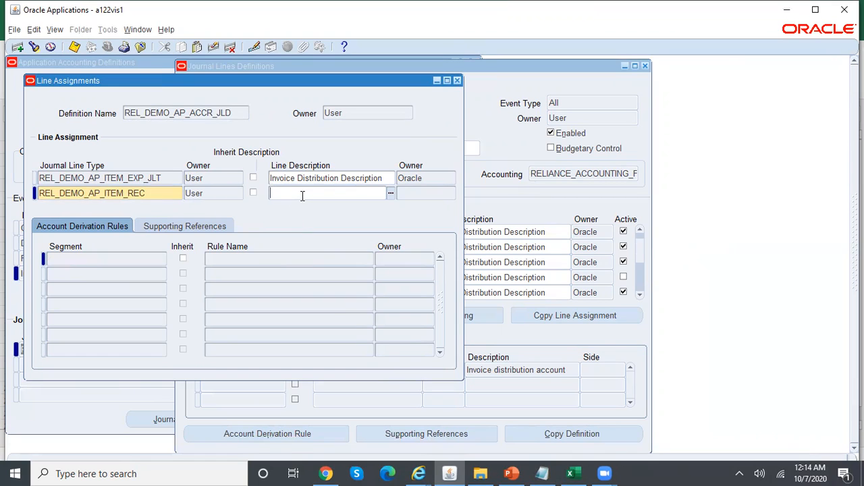
pyautogui.hotkey('shift', 'F5')
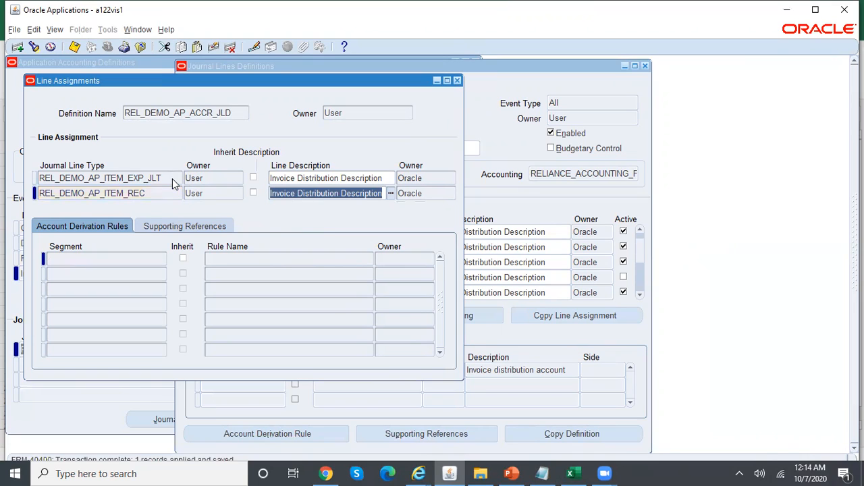
pyautogui.click(171, 178)
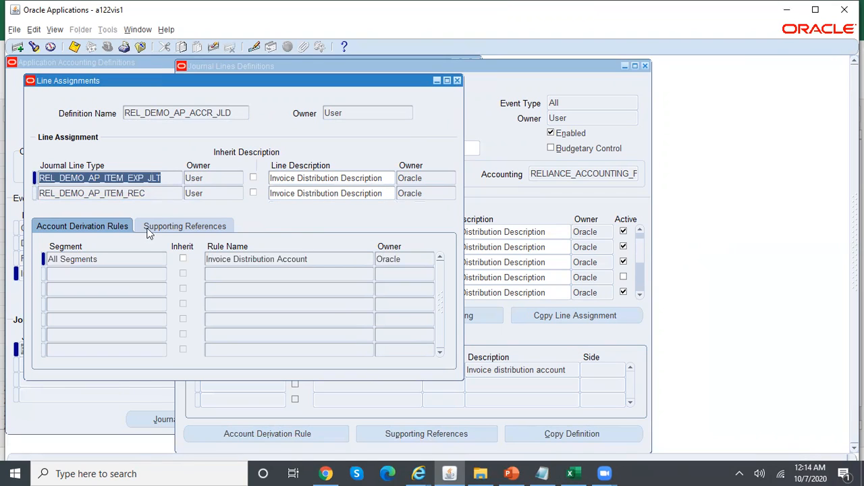
pyautogui.click(331, 260)
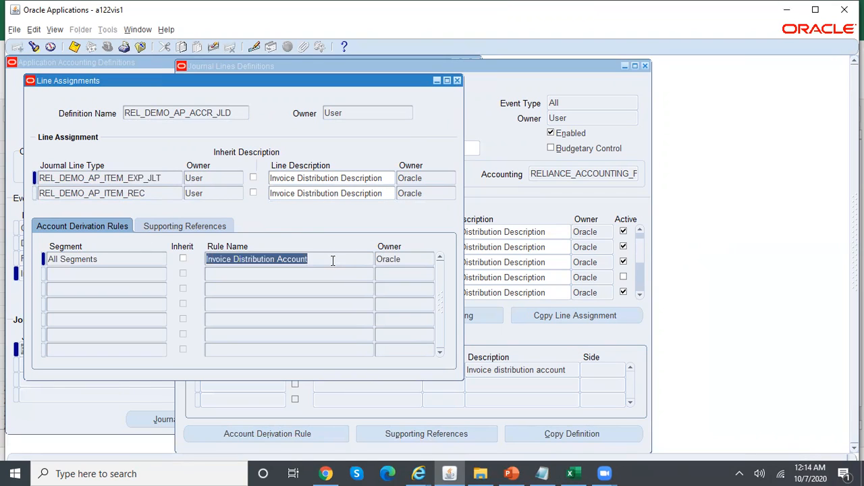
pyautogui.click(162, 193)
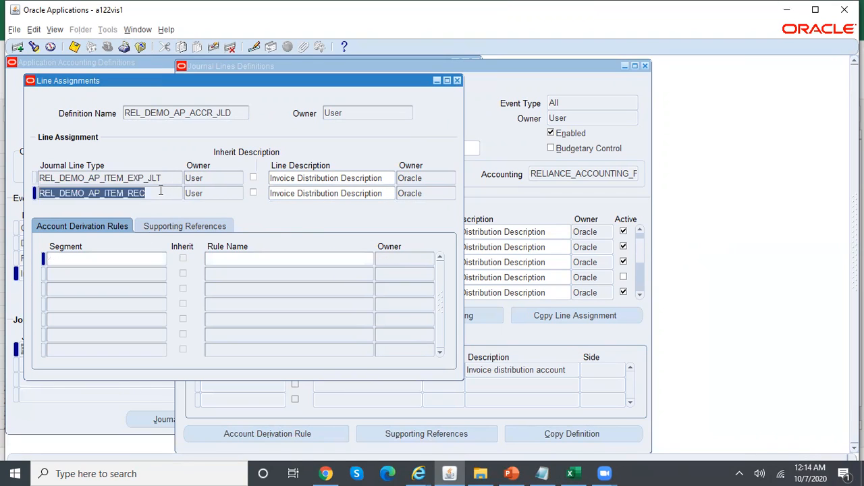
# Derive All Segments for REL_DEMO_AP_ITEM_REC from Invoice Distribution Account and save
pyautogui.click(113, 258)
pyautogui.write('all se')
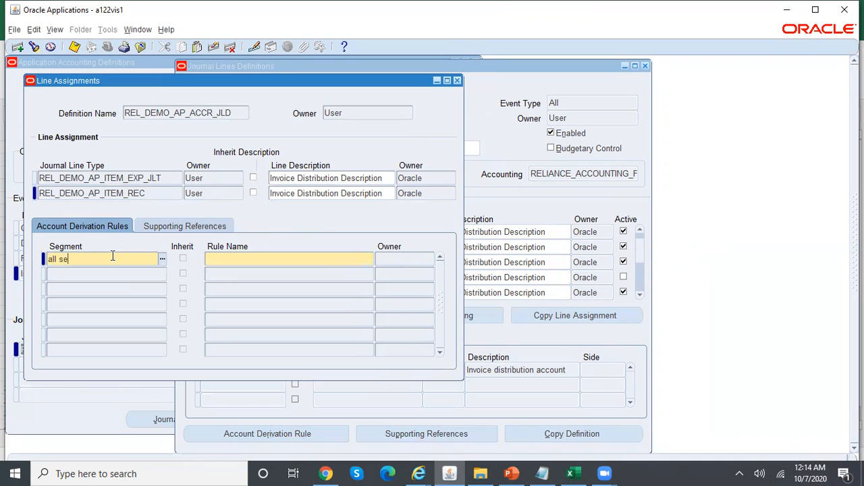
pyautogui.write('gments')
pyautogui.press('Tab')
pyautogui.hotkey('ctrl', 's')
pyautogui.click(220, 178)
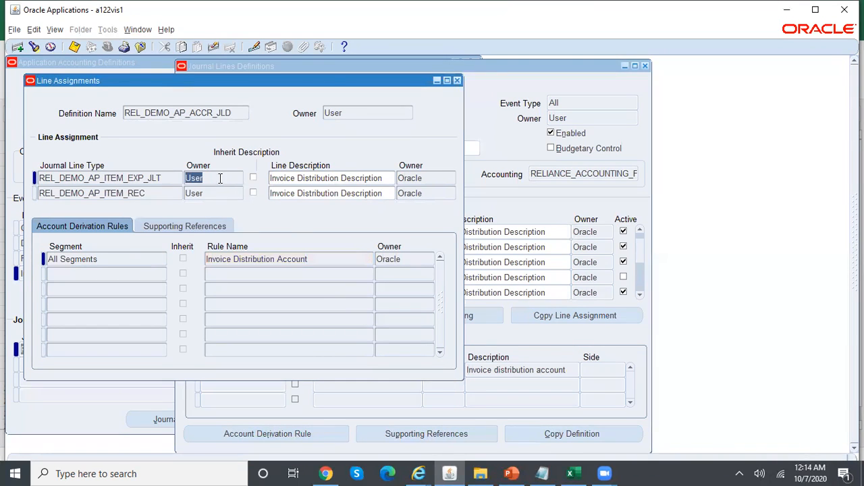
pyautogui.click(220, 192)
pyautogui.click(325, 259)
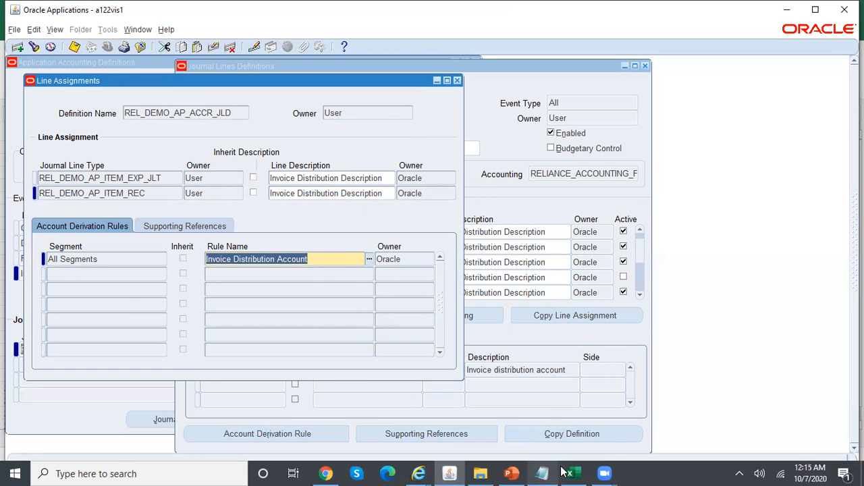
# Switch to the MPA Calculations workbook and review the prepaid expense and cash entries
pyautogui.moveTo(568, 472)
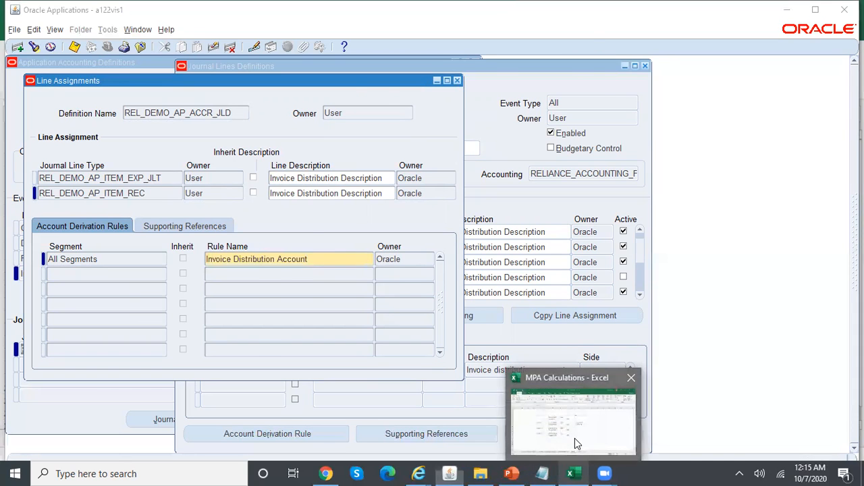
pyautogui.click(574, 438)
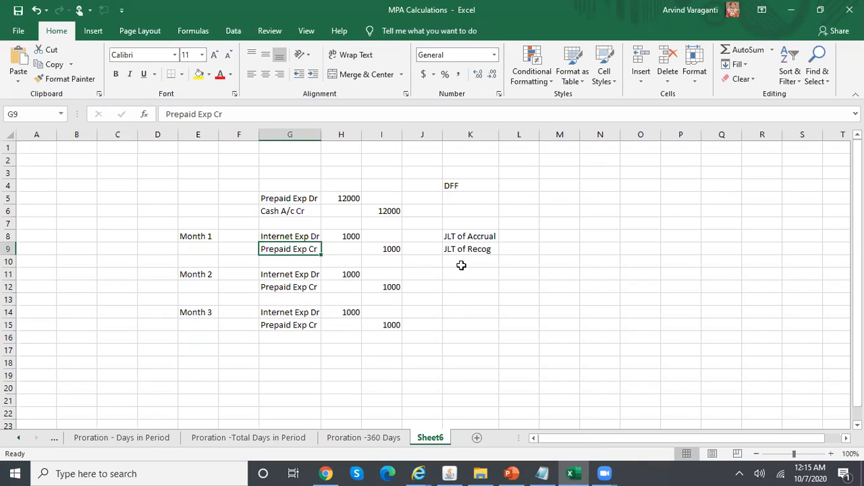
pyautogui.moveTo(297, 200)
pyautogui.mouseDown()
pyautogui.moveTo(370, 216)
pyautogui.moveTo(393, 211)
pyautogui.mouseUp()
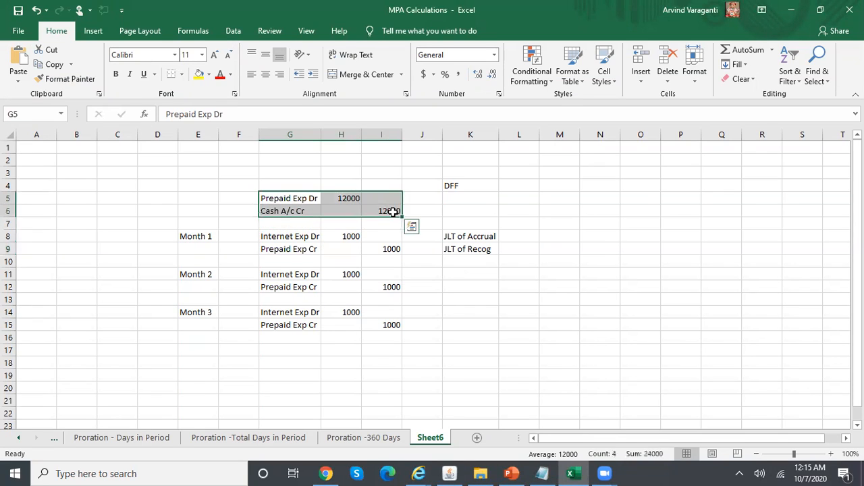
pyautogui.click(471, 189)
# Enter INS, RENT and INT into cells K5 to K7 under DFF
pyautogui.click(482, 199)
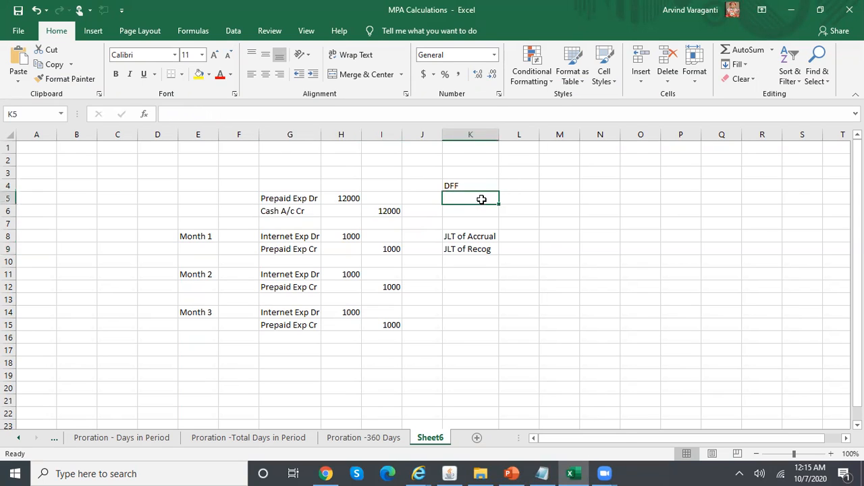
pyautogui.write('INS')
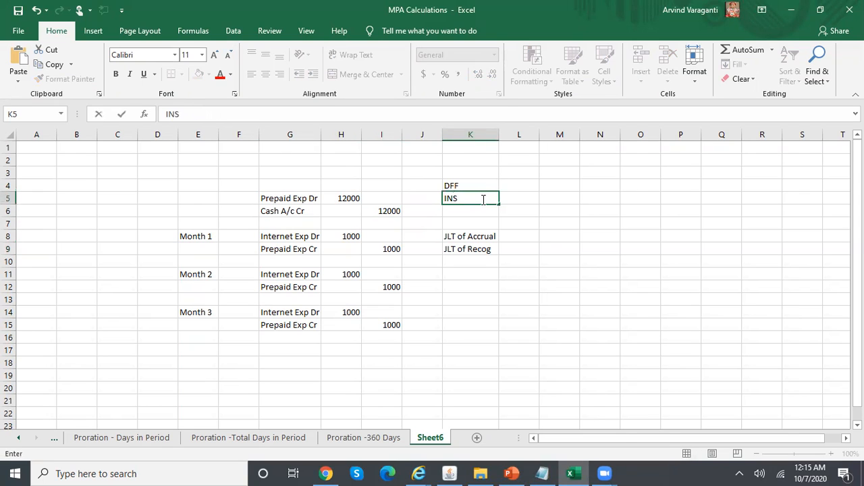
pyautogui.press('Return')
pyautogui.write('RENT')
pyautogui.press('Return')
pyautogui.write('INS')
pyautogui.press('BackSpace')
pyautogui.write('T')
pyautogui.press('Return')
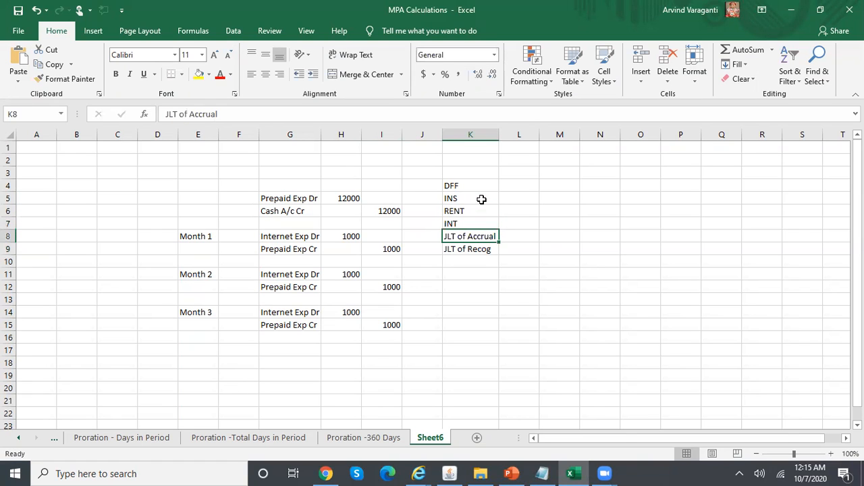
pyautogui.press('Up')
pyautogui.press('Up')
pyautogui.press('Up')
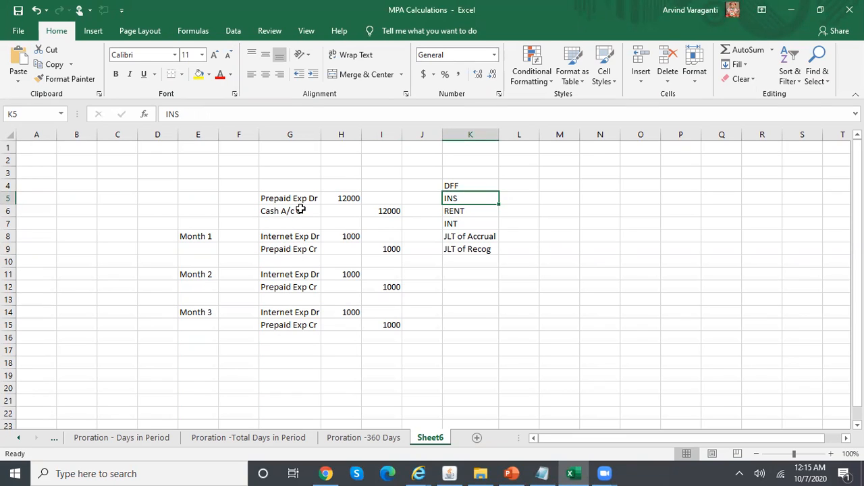
# Select and review the three DFF values INS, RENT and INT before returning to Oracle
pyautogui.click(471, 210)
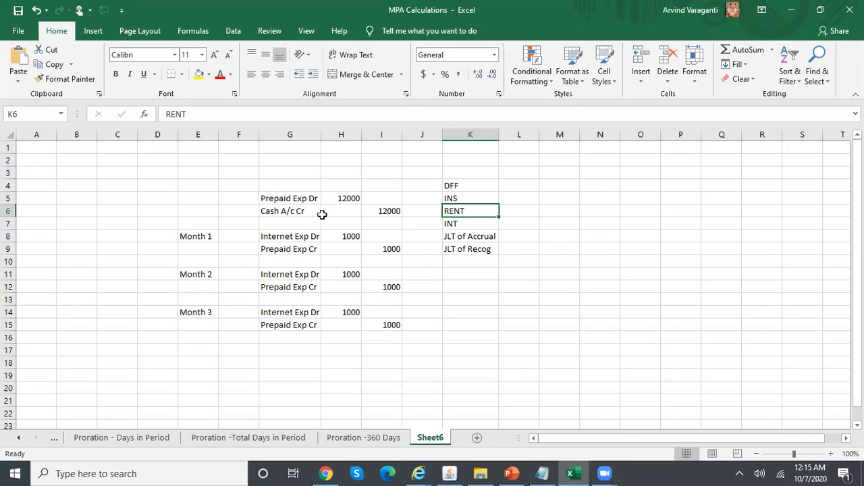
pyautogui.click(456, 224)
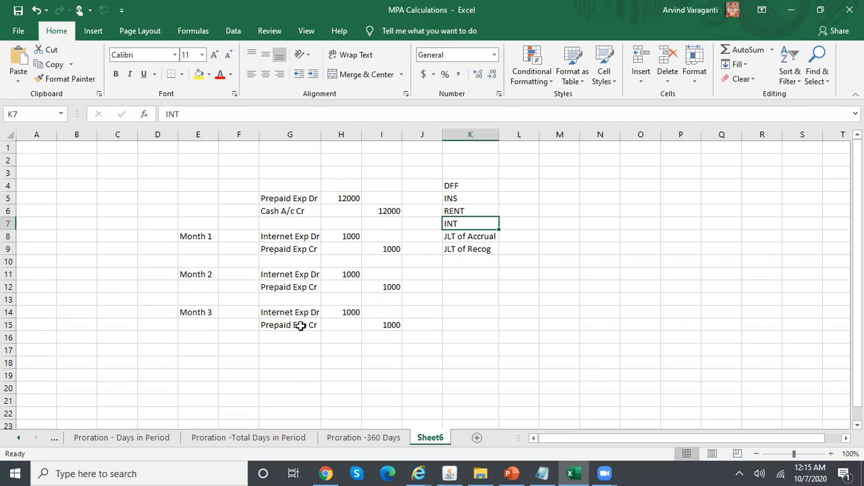
pyautogui.moveTo(462, 198); pyautogui.dragTo(466, 223)
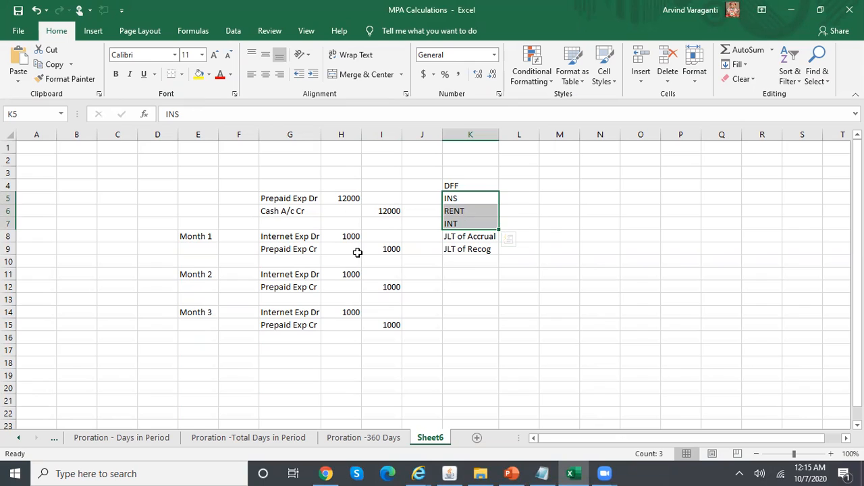
pyautogui.click(466, 197)
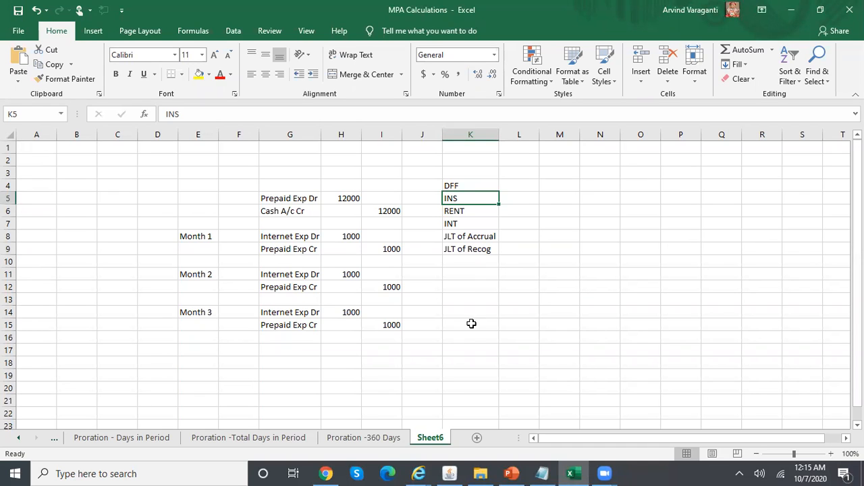
pyautogui.click(449, 473)
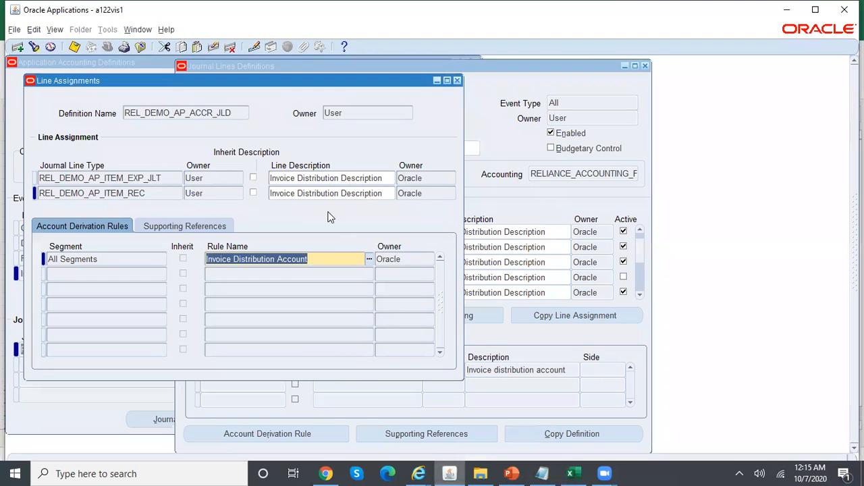
# Select the REL_DEMO_AP_ITEM_REC line, glance at Excel, then close the Line Assignments window
pyautogui.click(169, 194)
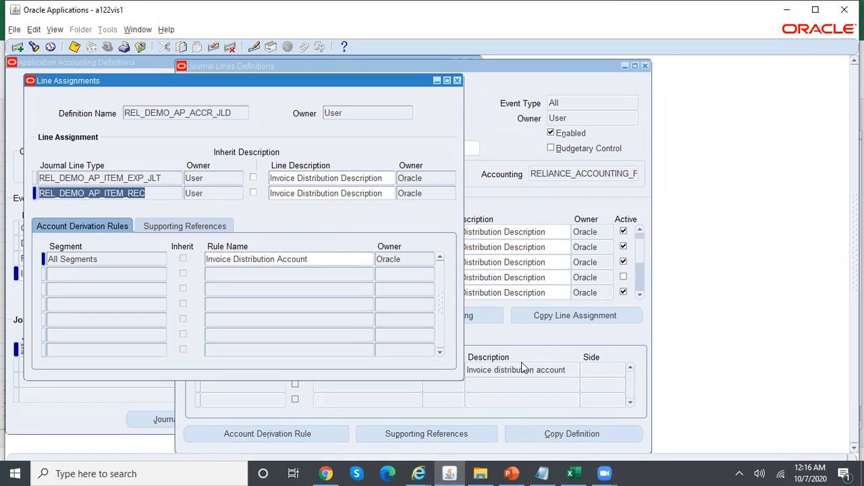
pyautogui.click(584, 473)
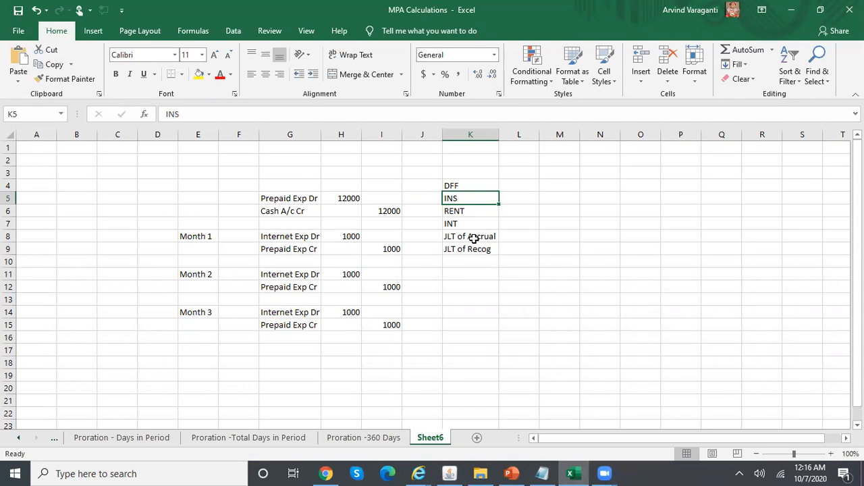
pyautogui.click(451, 473)
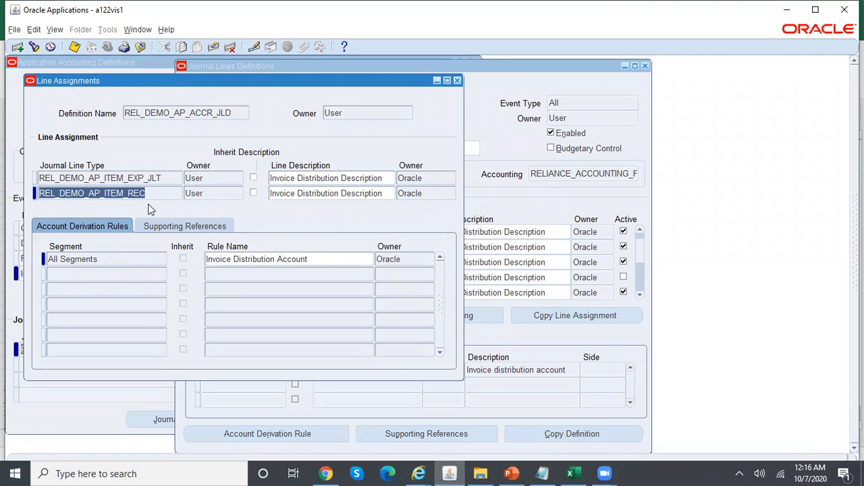
pyautogui.click(456, 81)
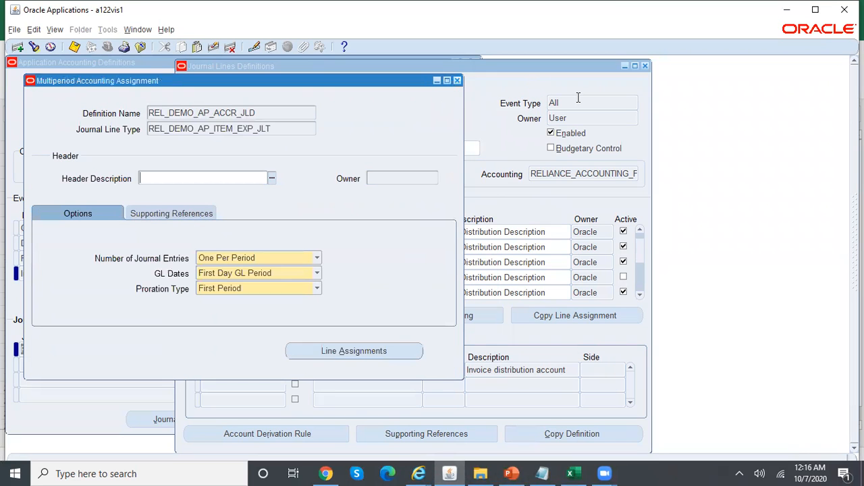
pyautogui.click(458, 81)
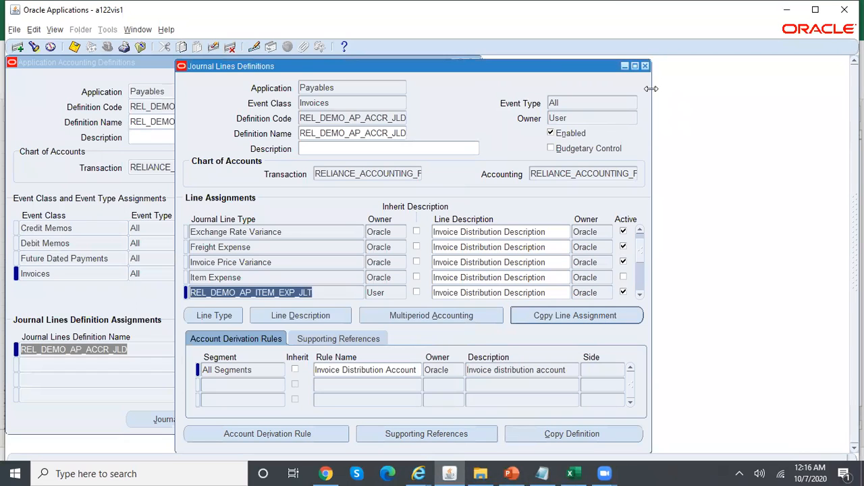
pyautogui.moveTo(545, 64); pyautogui.dragTo(478, 62)
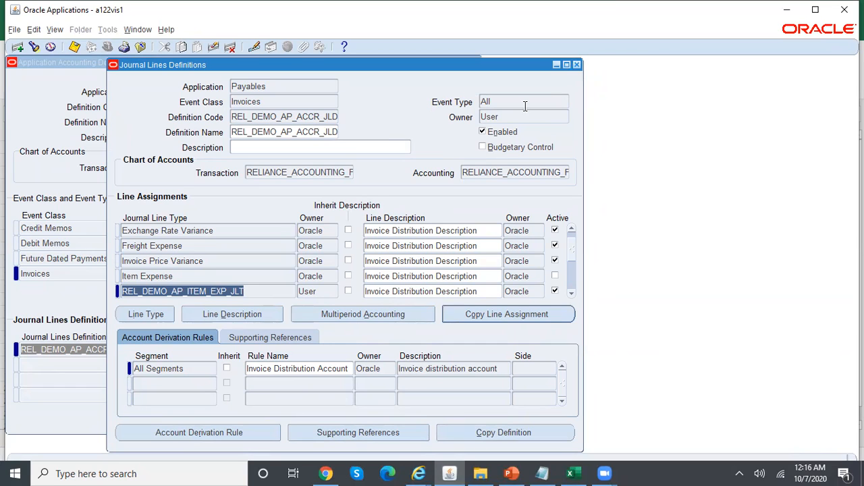
pyautogui.click(361, 316)
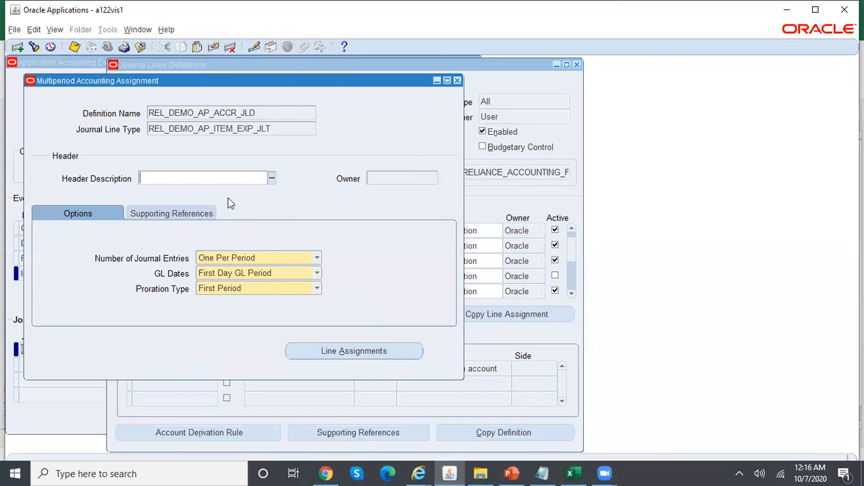
pyautogui.click(378, 350)
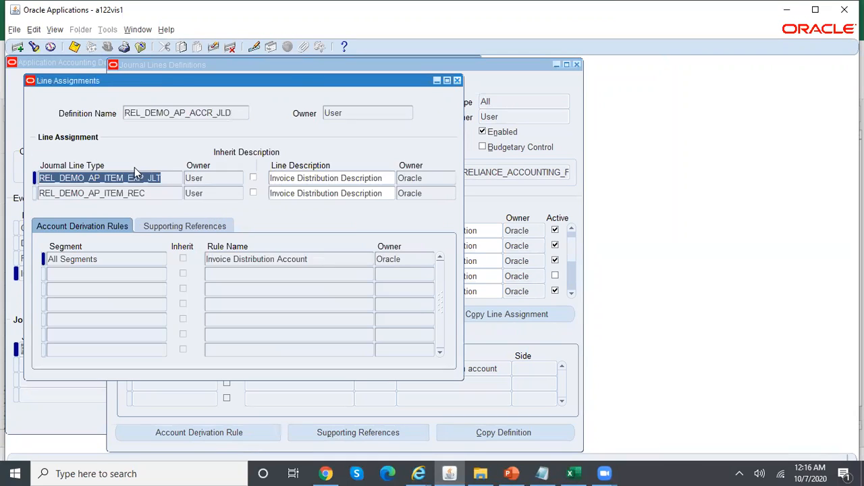
pyautogui.click(156, 193)
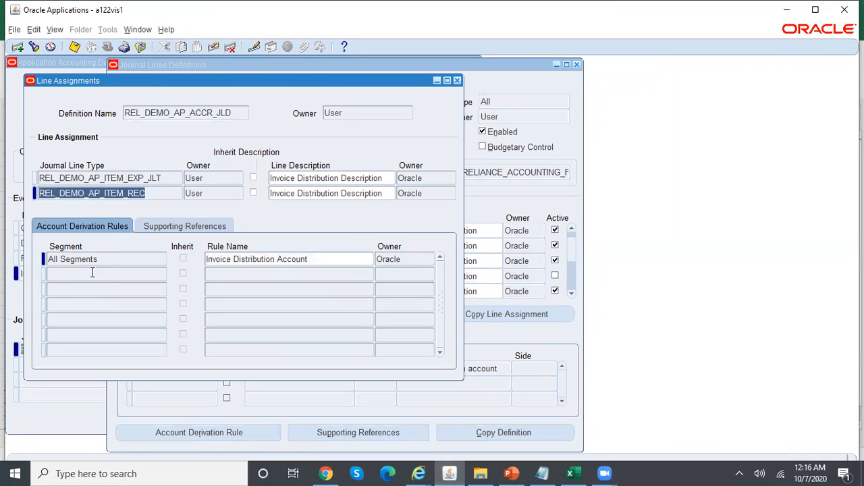
pyautogui.click(457, 80)
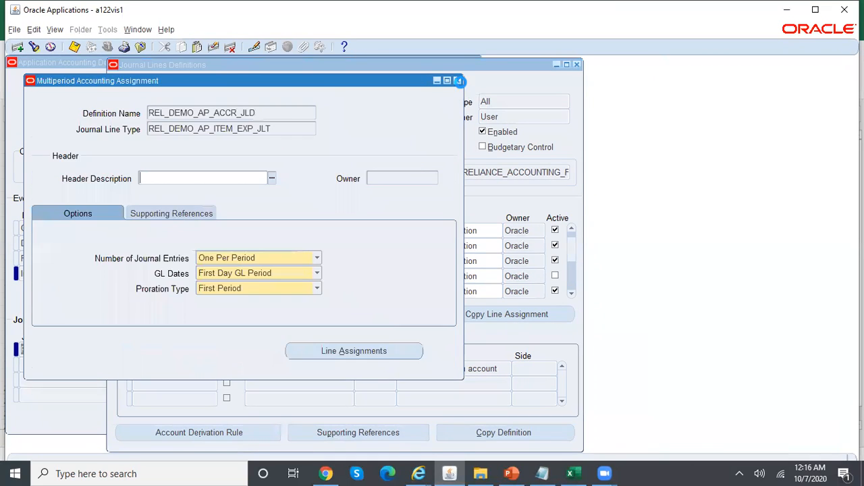
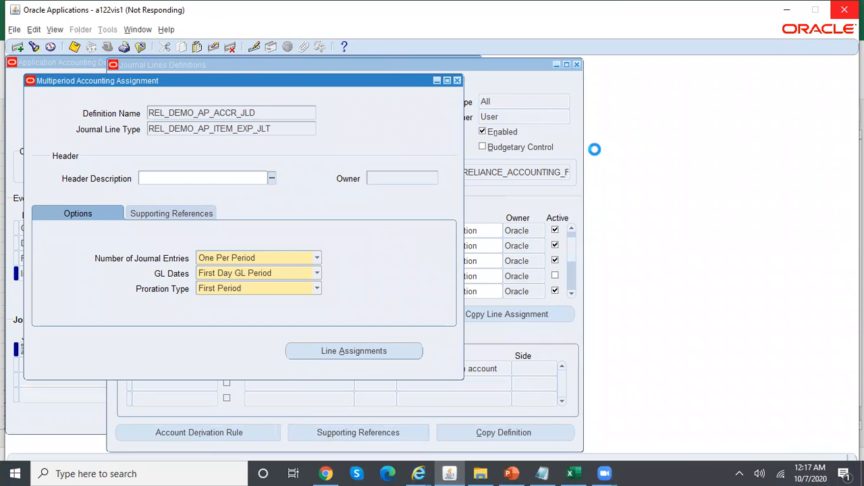
# Close the Home, Oracle E-Business Suite R12 and Confirmation browser windows and end the unresponsive Java program
pyautogui.click(419, 473)
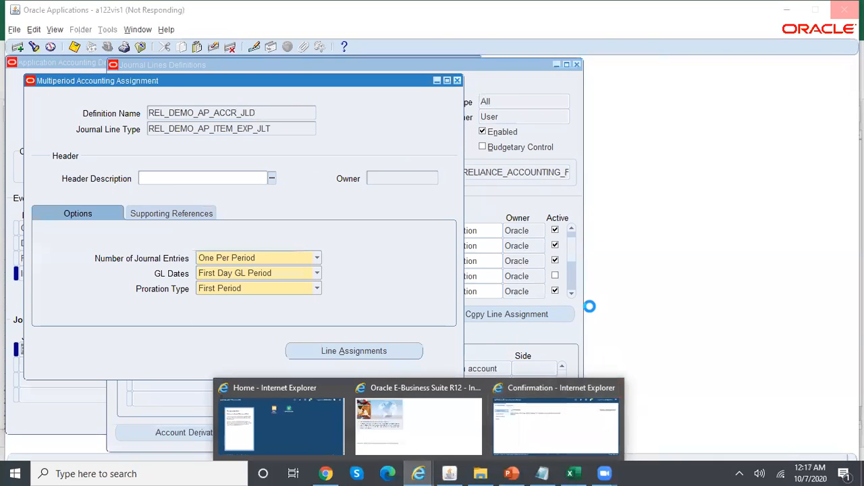
pyautogui.click(340, 390)
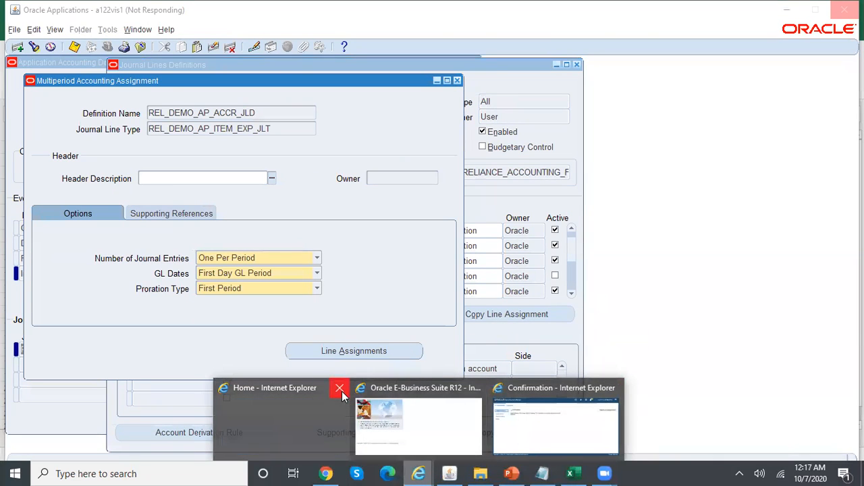
pyautogui.click(476, 390)
pyautogui.click(620, 388)
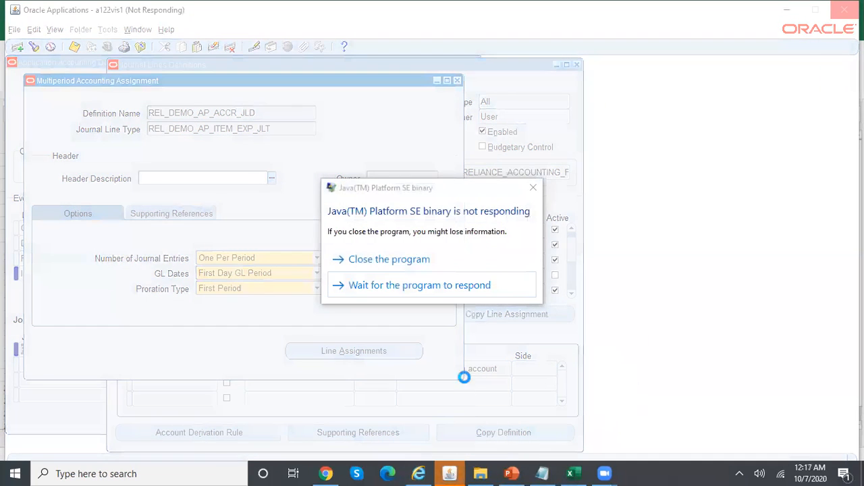
pyautogui.click(418, 268)
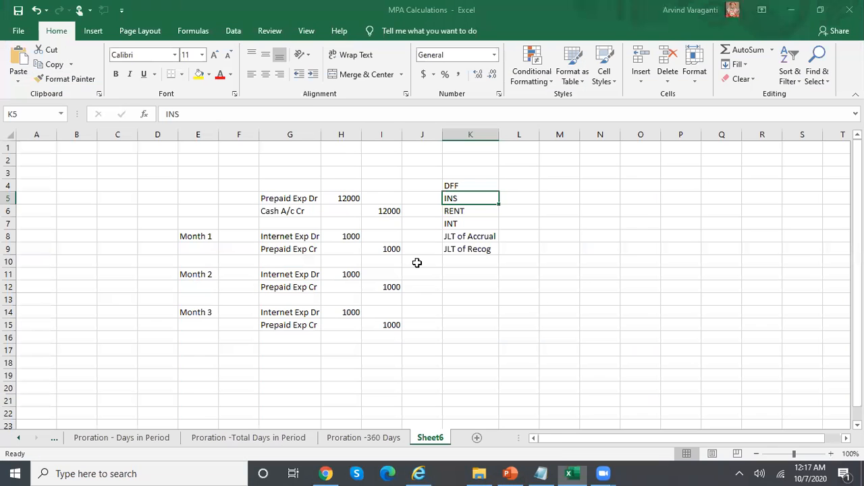
# In a maximized Internet Explorer, delete all browsing history via Internet Options, then close the browser
pyautogui.click(419, 472)
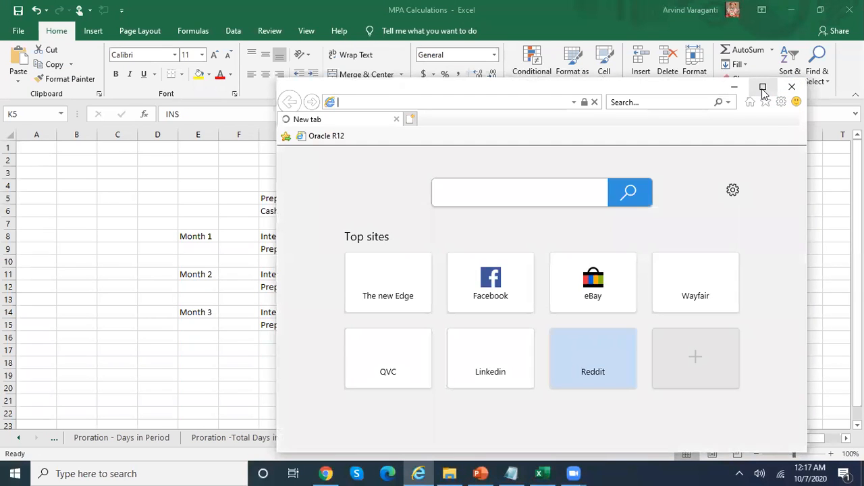
pyautogui.click(762, 87)
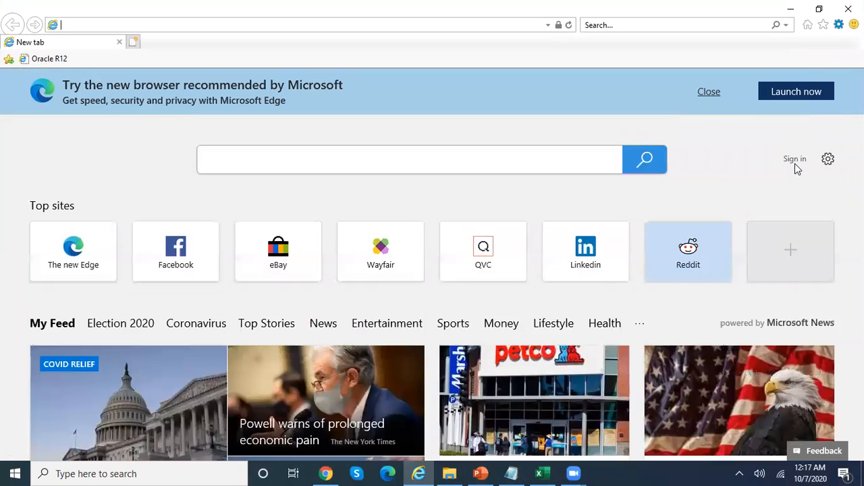
pyautogui.click(837, 27)
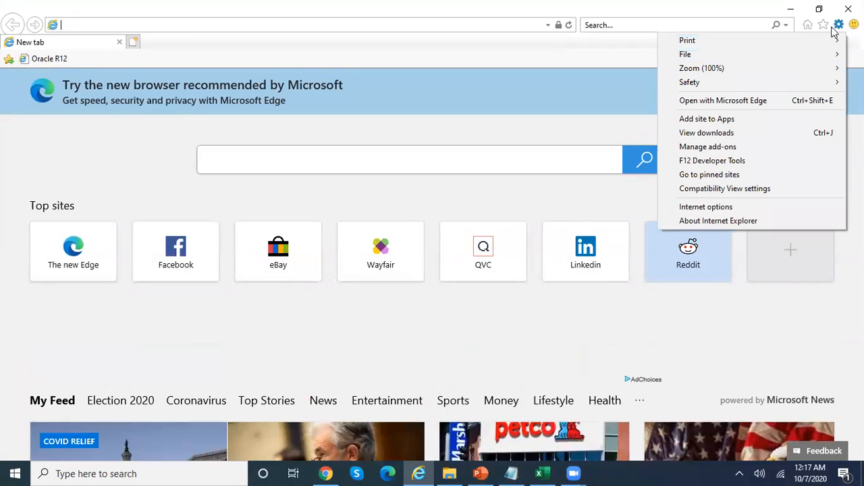
pyautogui.click(732, 208)
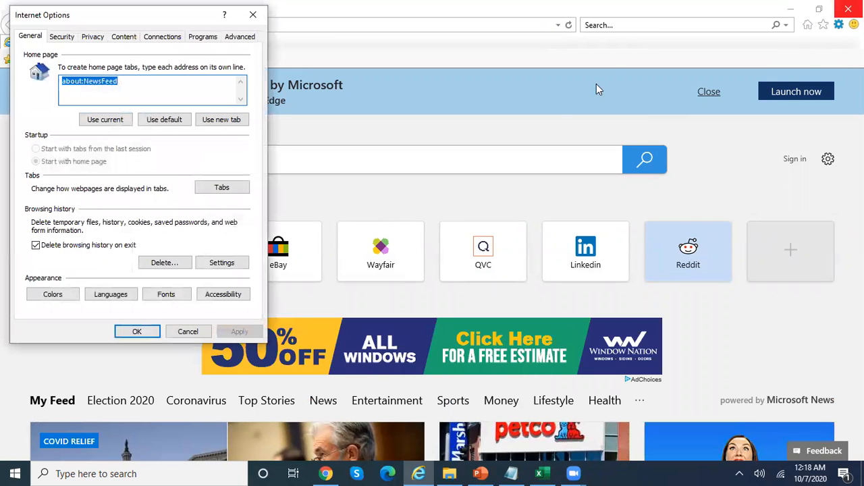
pyautogui.click(169, 262)
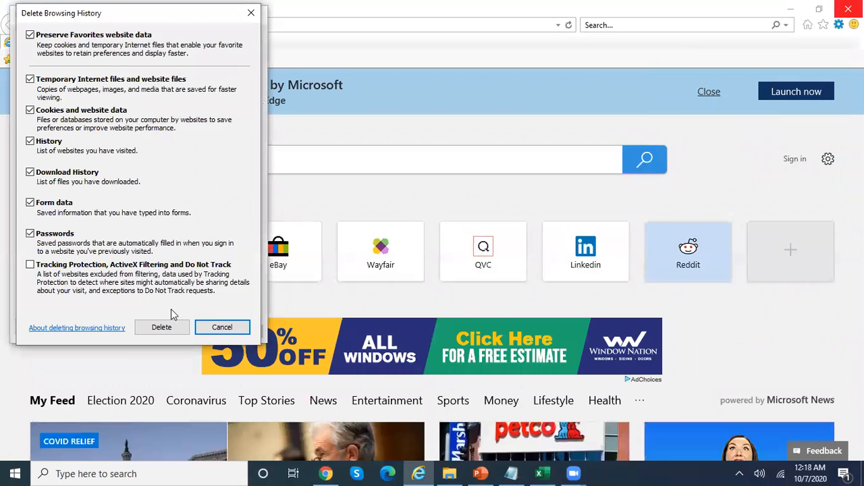
pyautogui.click(176, 325)
pyautogui.click(238, 331)
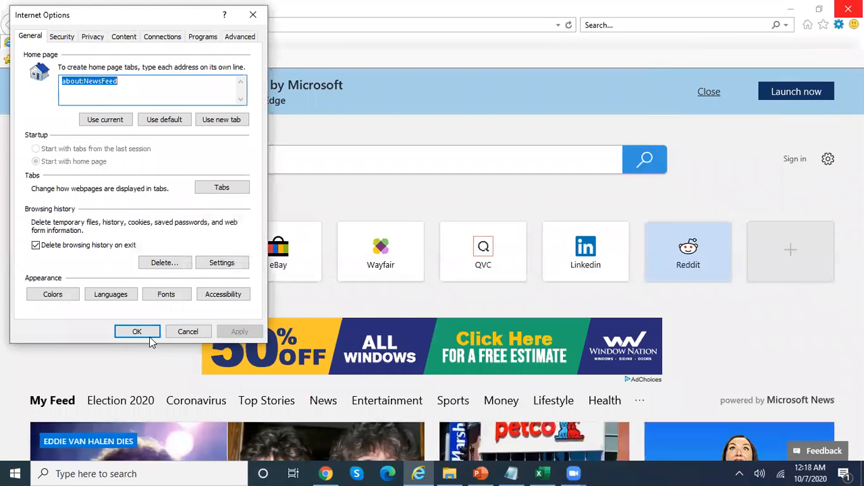
pyautogui.click(137, 331)
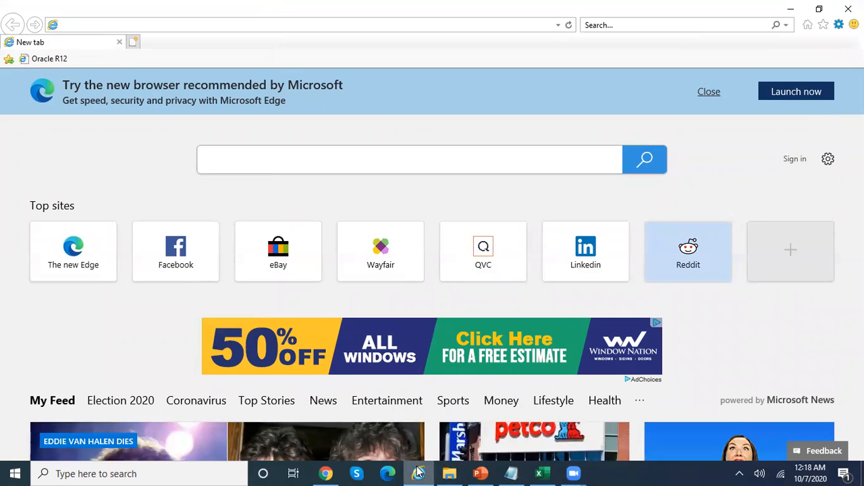
pyautogui.moveTo(419, 473)
pyautogui.click(120, 42)
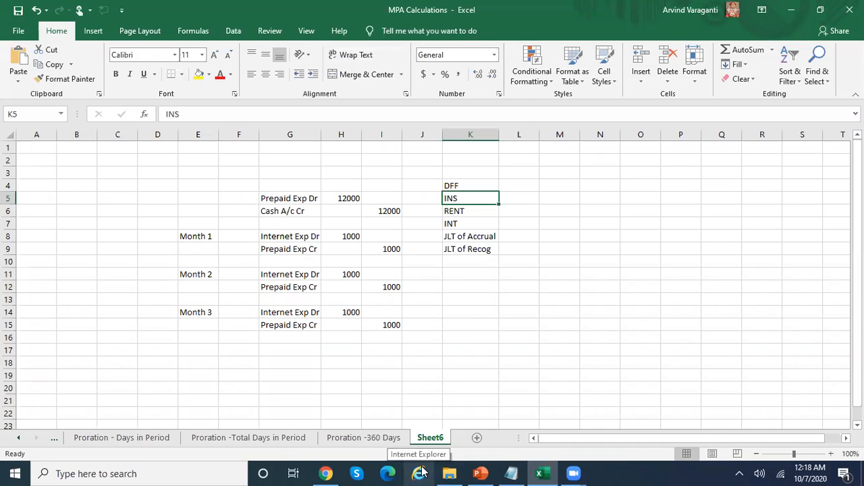
# Start an InPrivate browsing window and go to the Oracle R12 login page
pyautogui.click(420, 472)
pyautogui.rightClick(420, 471)
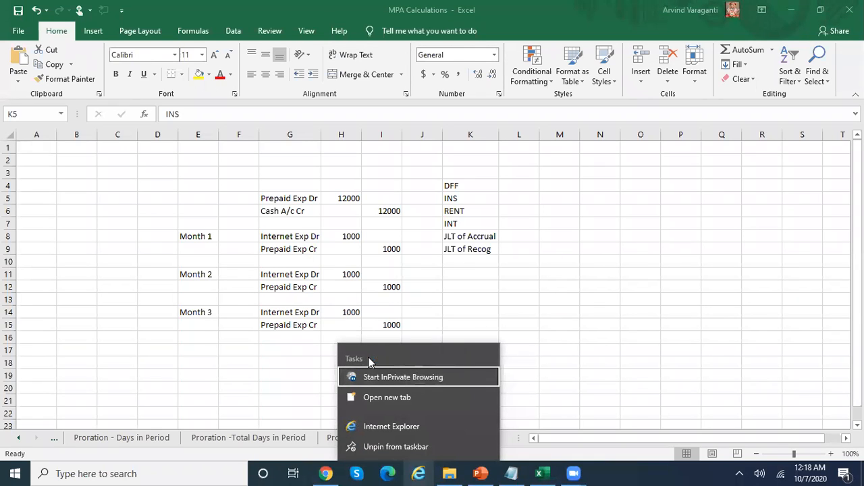
pyautogui.press('Return')
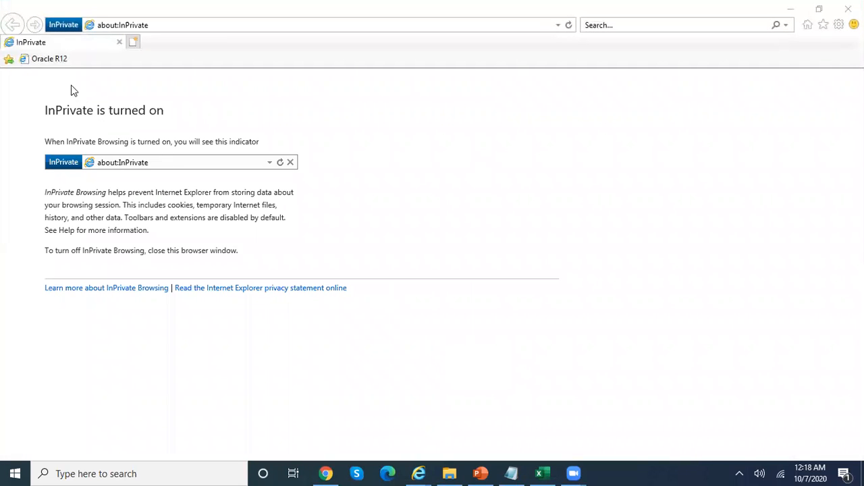
pyautogui.click(50, 63)
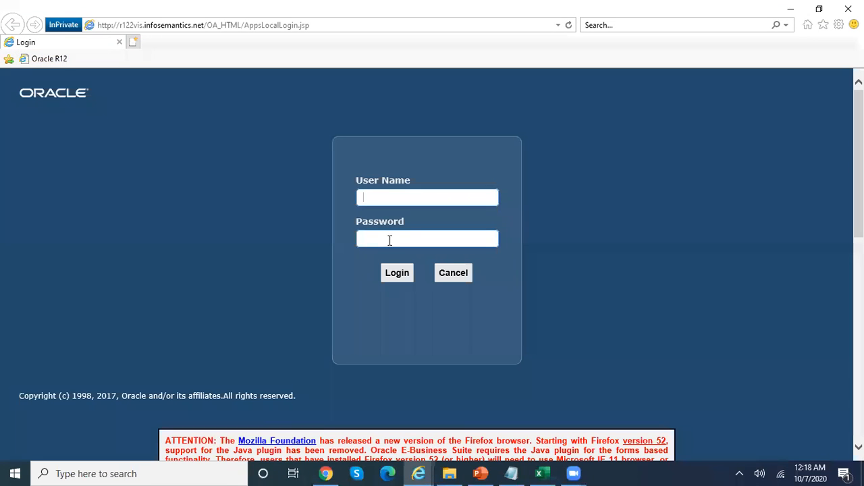
# Log in with the user name and password, open Enter Journals, and maximize the Oracle window
pyautogui.write('ARVIND.V0118')
pyautogui.click(389, 240)
pyautogui.write('***')
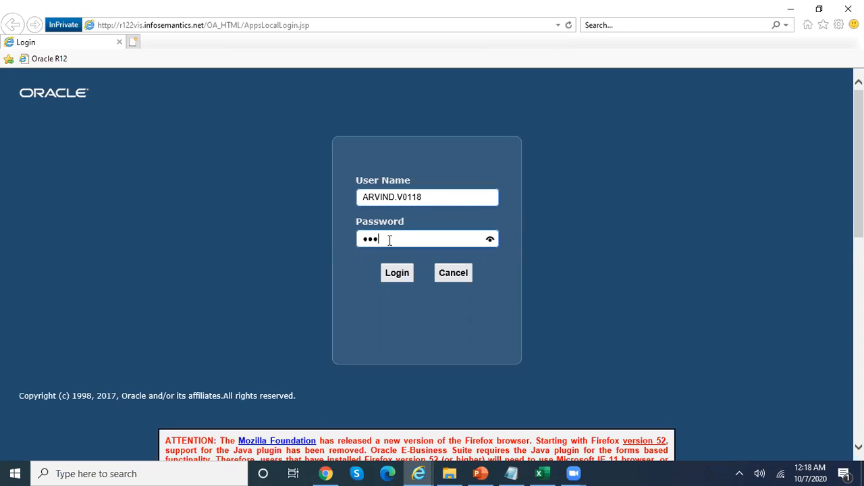
pyautogui.write('***********')
pyautogui.click(405, 273)
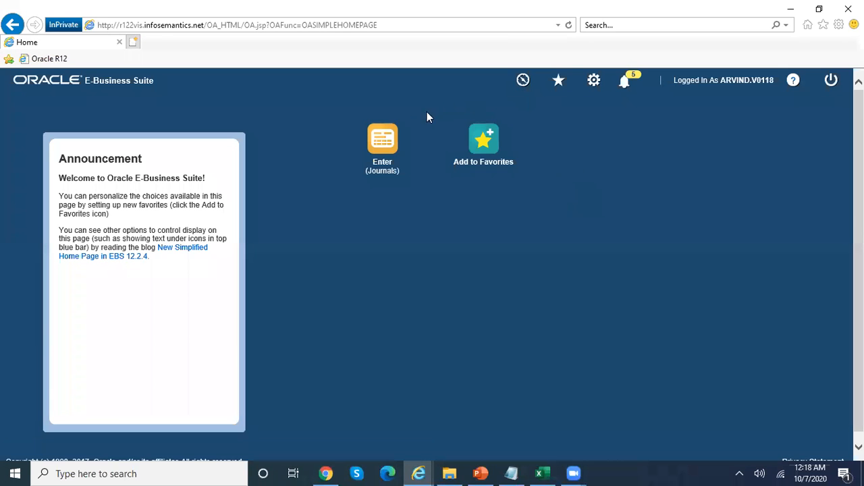
pyautogui.click(394, 137)
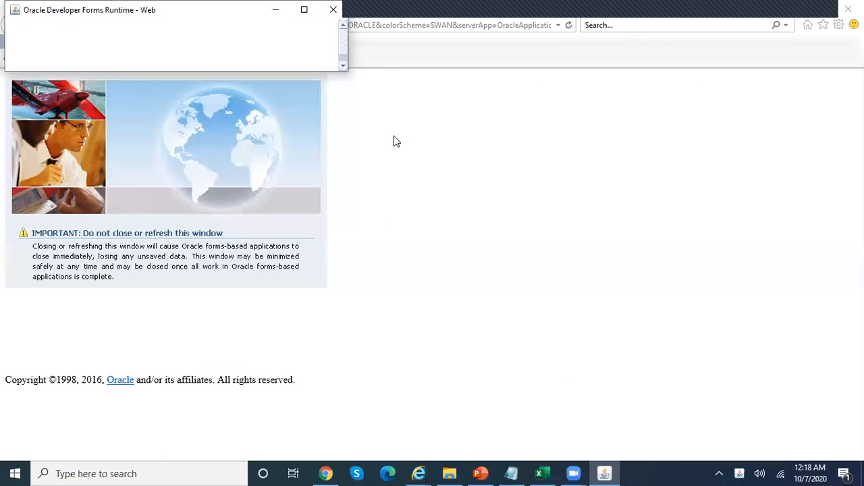
pyautogui.click(305, 10)
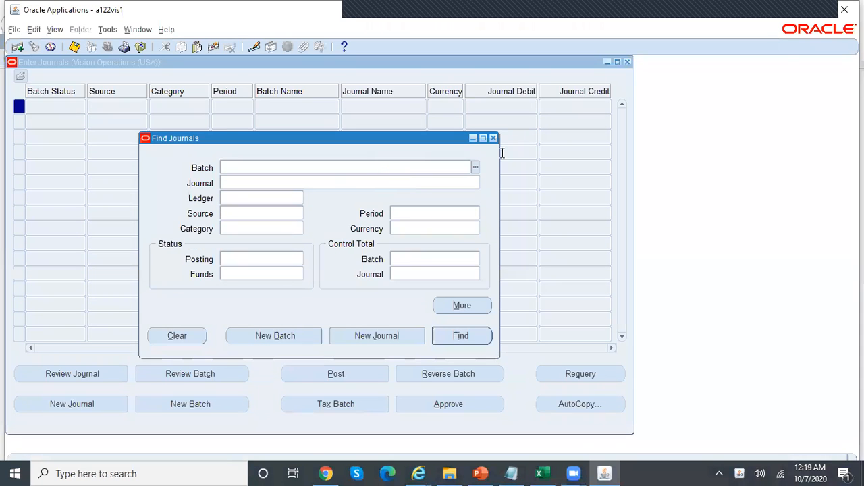
# Close Find Journals and Enter Journals, then switch to the SLA Super User responsibility
pyautogui.click(492, 138)
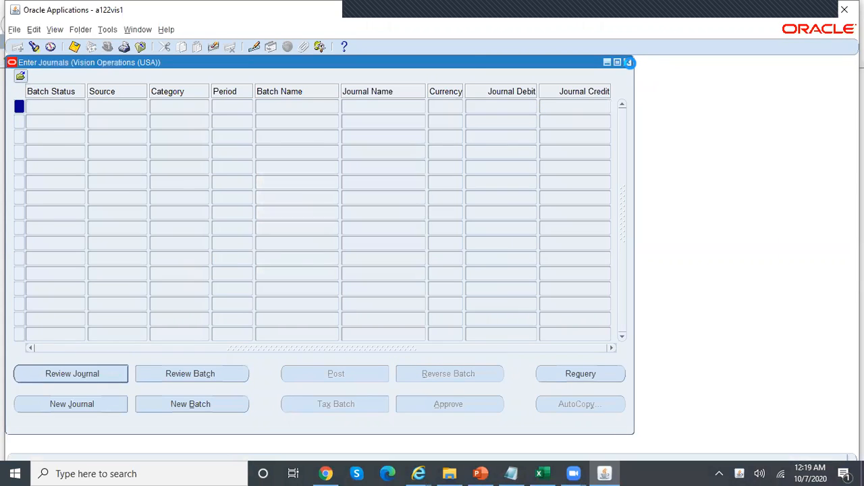
pyautogui.click(627, 62)
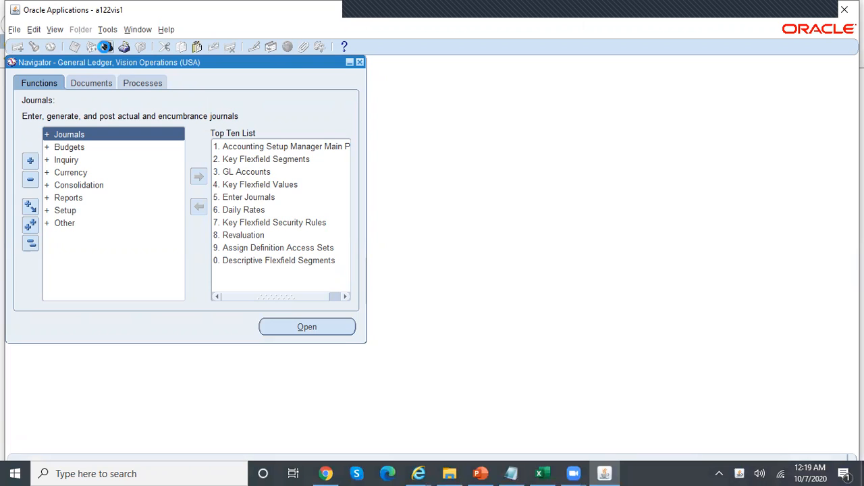
pyautogui.click(105, 46)
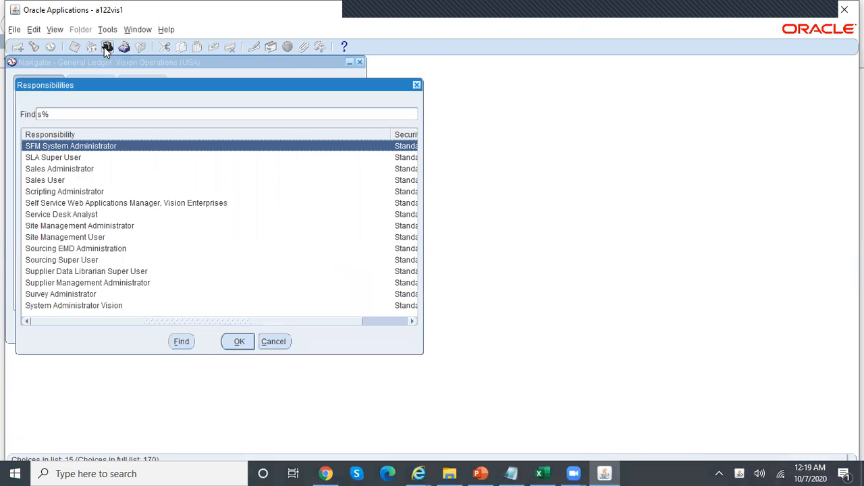
pyautogui.press('Down')
pyautogui.press('Return')
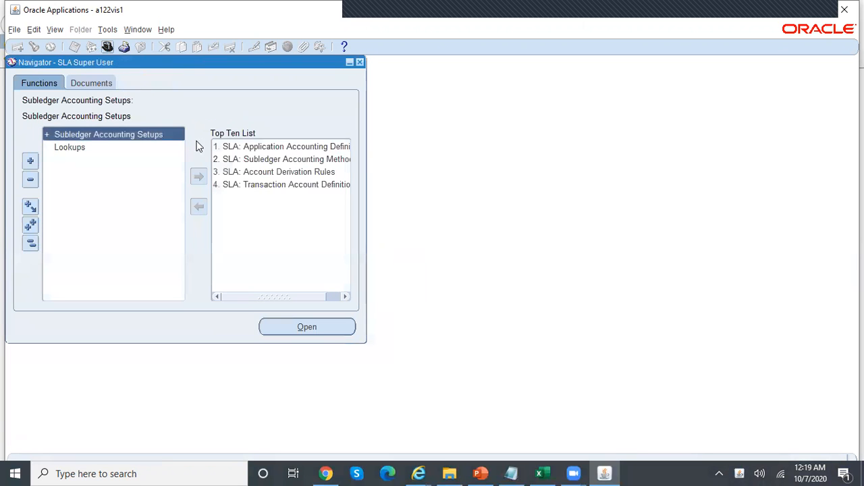
# Open Mapping Sets under Subledger Accounting Setups > Accounting Methods Builder > Journal Entry Setups
pyautogui.doubleClick(120, 137)
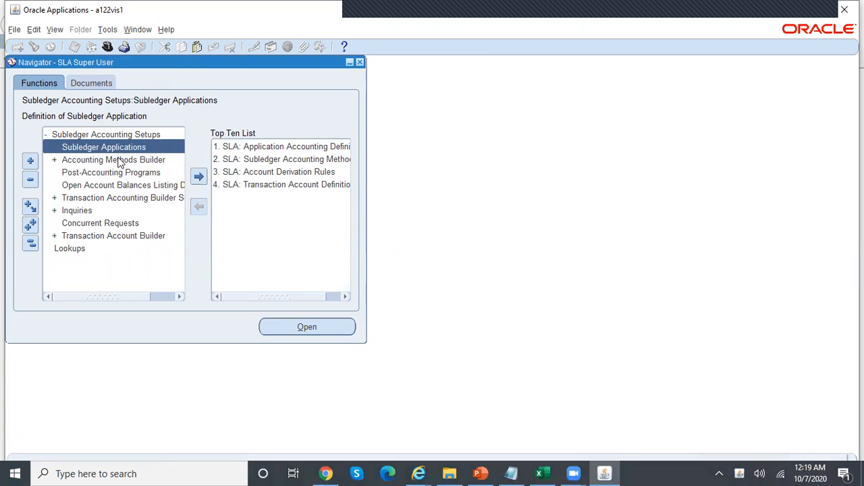
pyautogui.doubleClick(119, 160)
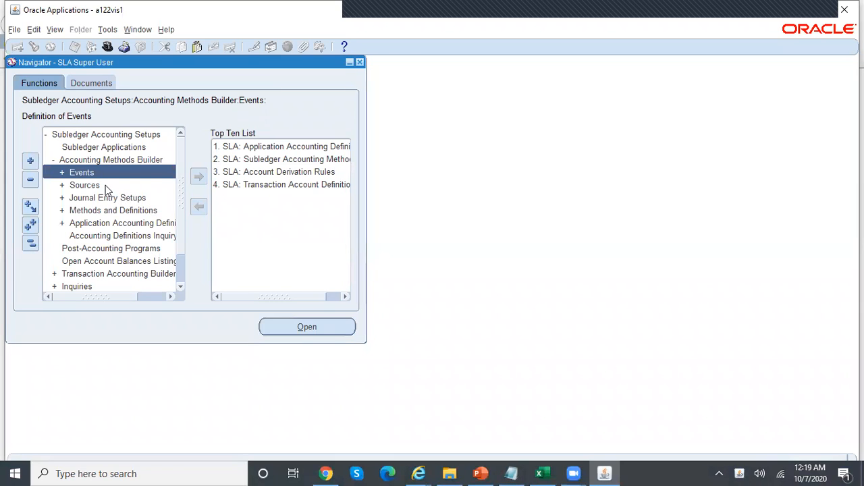
pyautogui.doubleClick(116, 197)
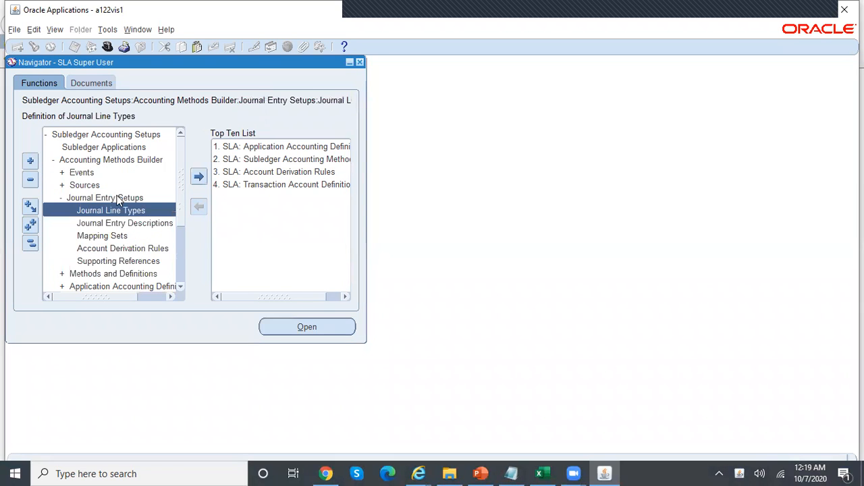
pyautogui.doubleClick(129, 236)
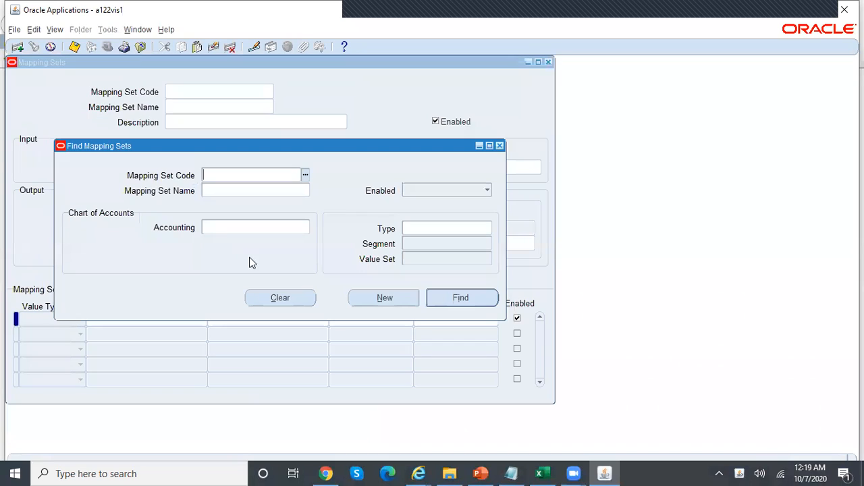
# Create a new mapping set named REL_DEMO_MPA_MAPPING
pyautogui.click(376, 301)
pyautogui.write('REL_')
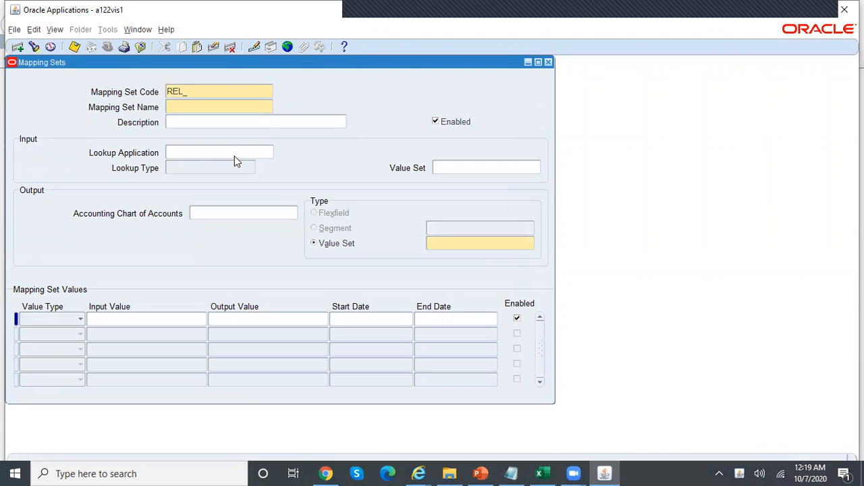
pyautogui.write('DEMO_MPA_MAPPING')
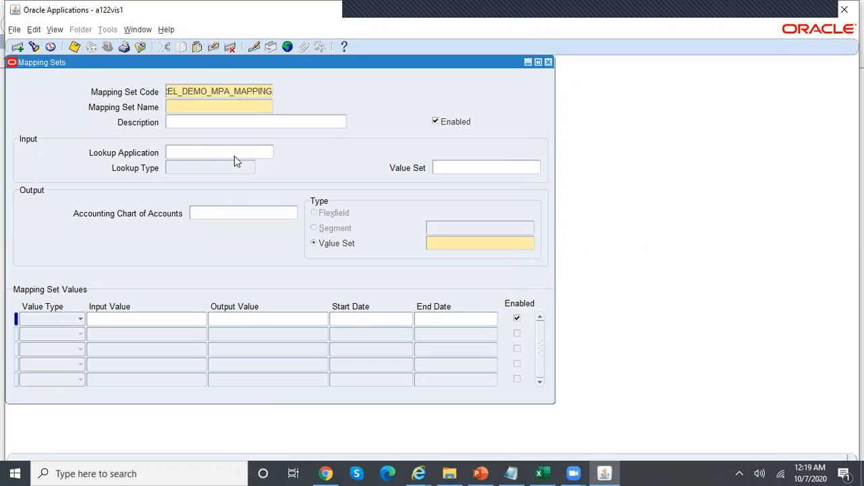
pyautogui.click(192, 106)
pyautogui.write('REL_DEMO_MP')
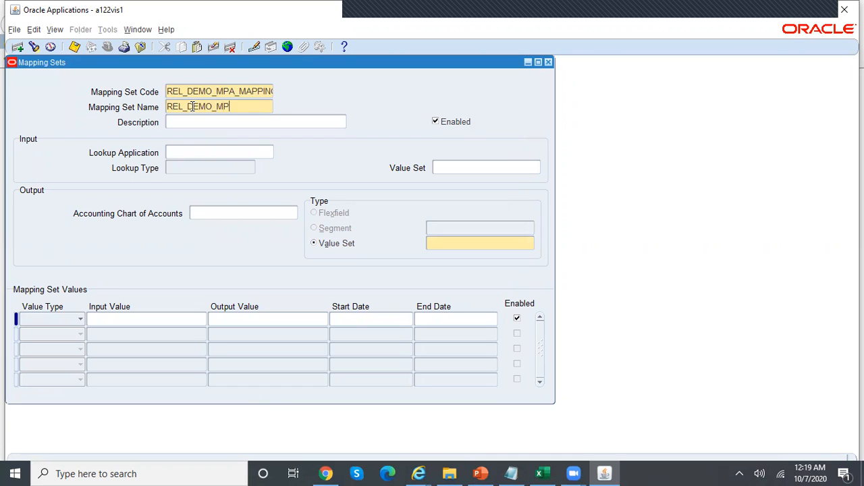
pyautogui.write('A_MAPPING')
# Set its chart of accounts to RELIANCE_ACCOUNTING_FLEXFIELD with Segment output Account
pyautogui.click(239, 210)
pyautogui.write('rel')
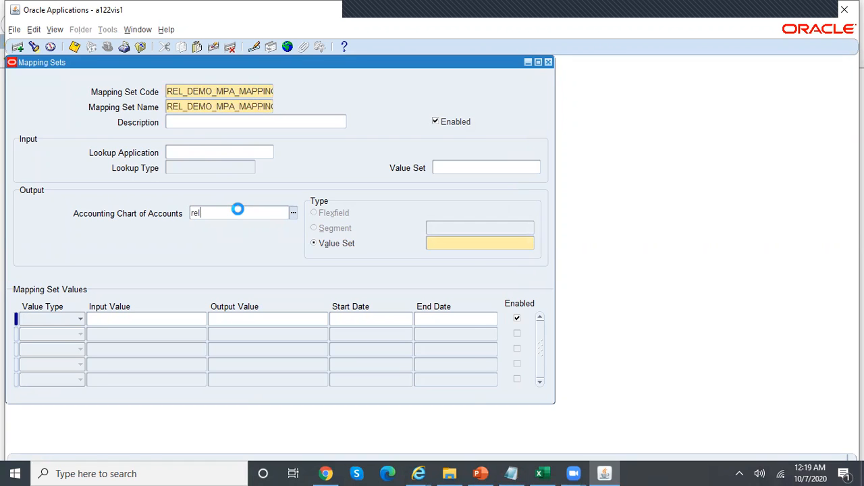
pyautogui.press('Return')
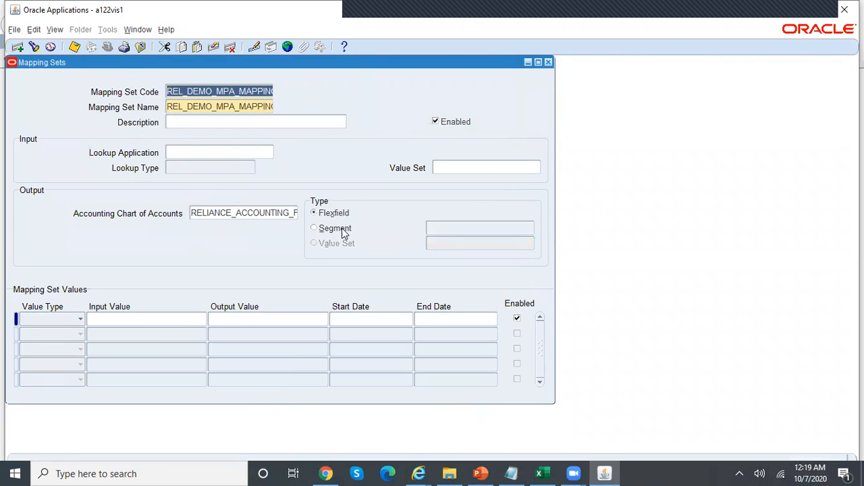
pyautogui.click(347, 229)
pyautogui.click(447, 228)
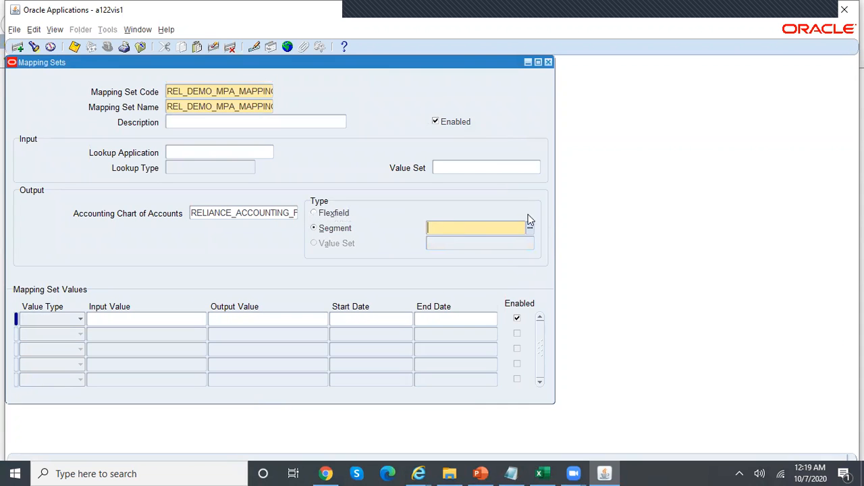
pyautogui.click(528, 229)
pyautogui.press('Down')
pyautogui.press('Down')
pyautogui.press('Return')
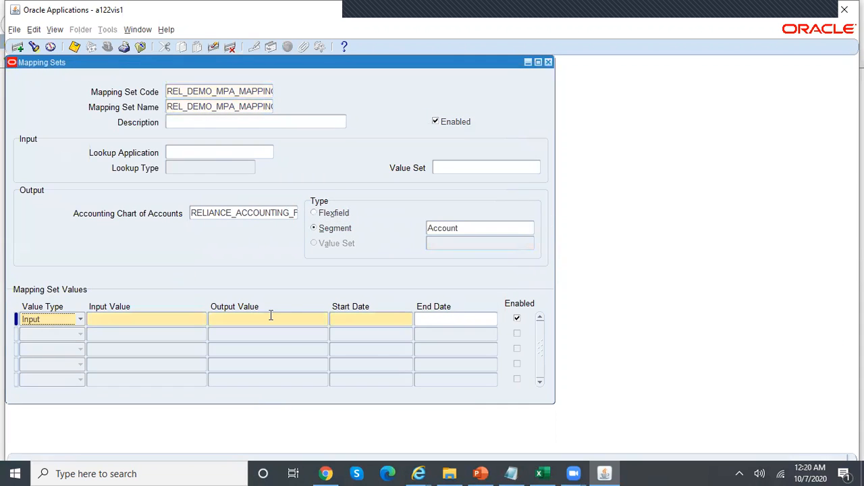
# Add the first mapping row: input INS to account 6501, starting 01-JAN-2020
pyautogui.click(186, 322)
pyautogui.click(539, 473)
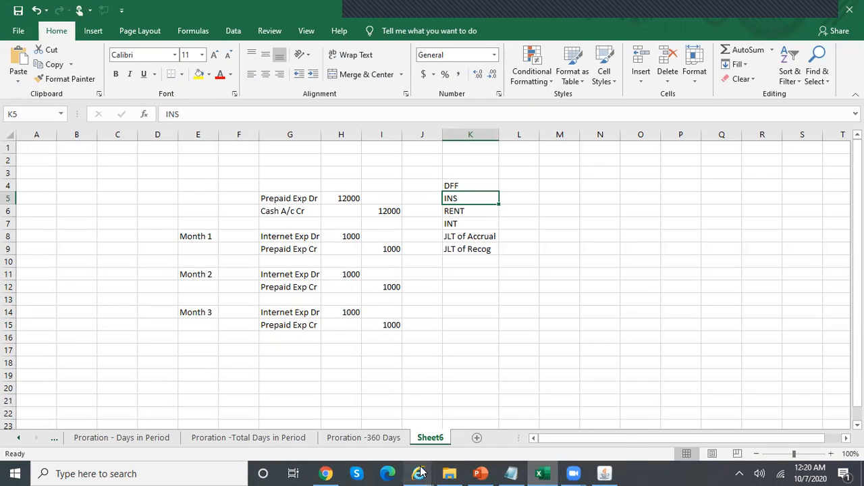
pyautogui.click(604, 474)
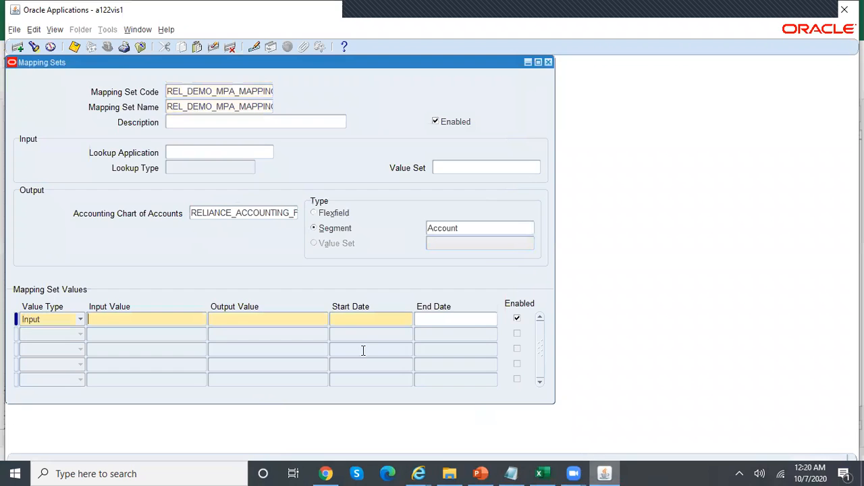
pyautogui.write('INS')
pyautogui.click(251, 320)
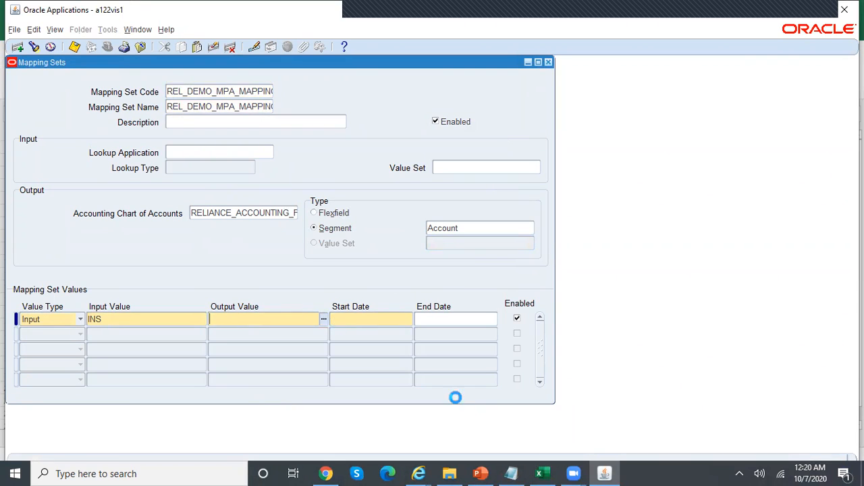
pyautogui.click(511, 473)
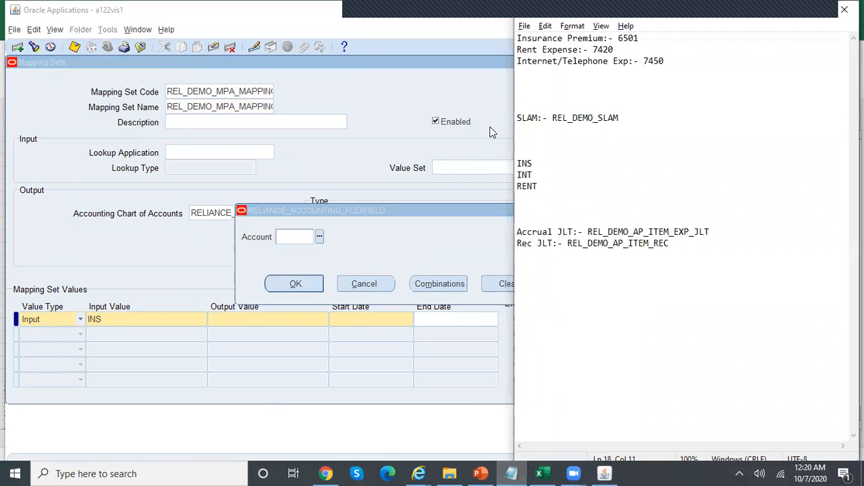
pyautogui.click(303, 238)
pyautogui.write('6501')
pyautogui.press('Tab')
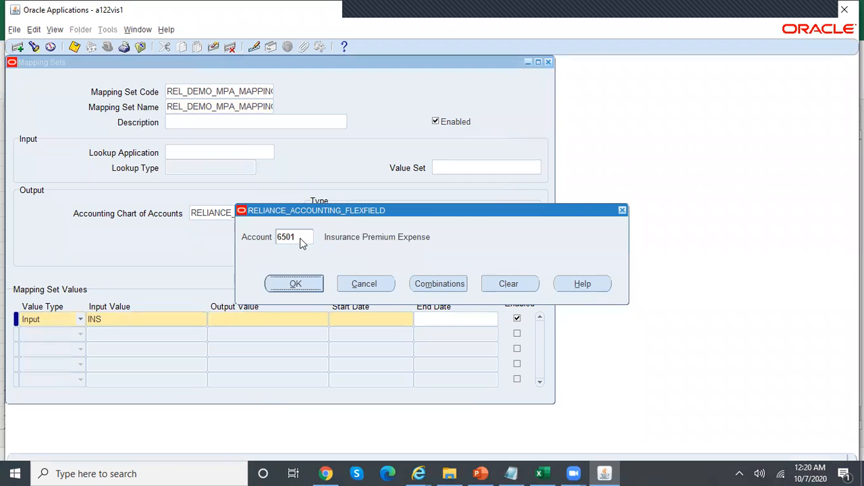
pyautogui.click(313, 286)
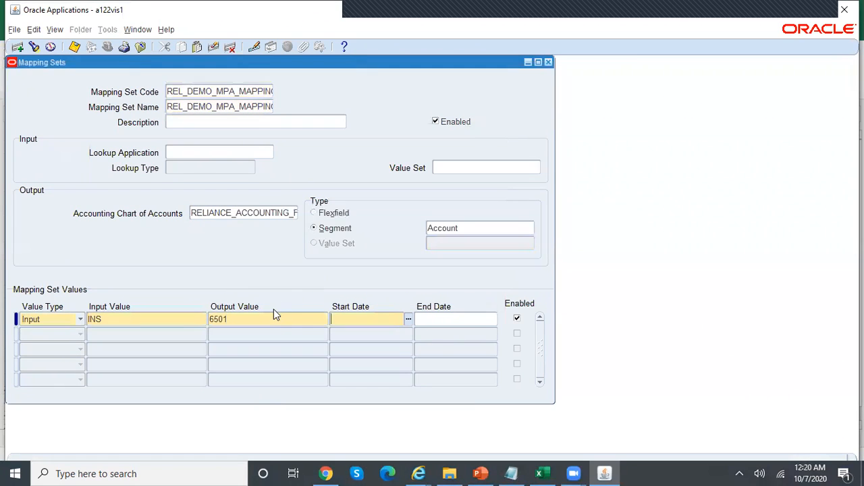
pyautogui.write('01-JAN-2020')
# Add the second mapping row: RENT to account 7420, starting 01-JAN-2020
pyautogui.click(145, 332)
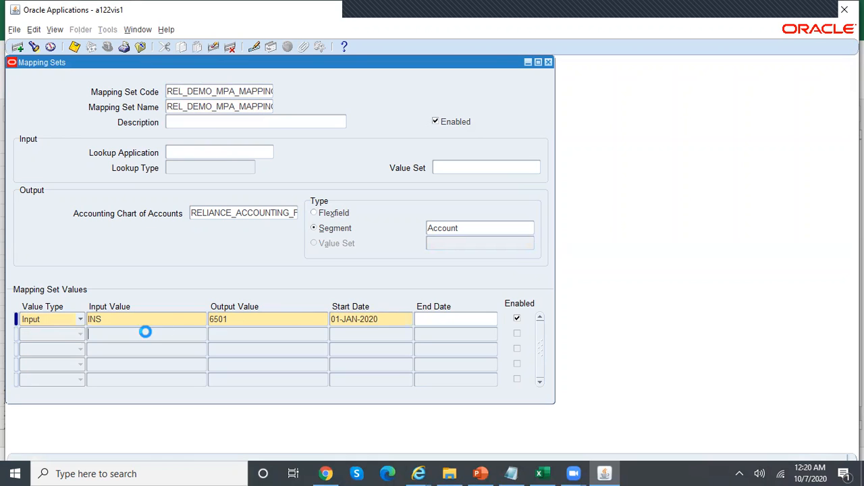
pyautogui.write('RENT')
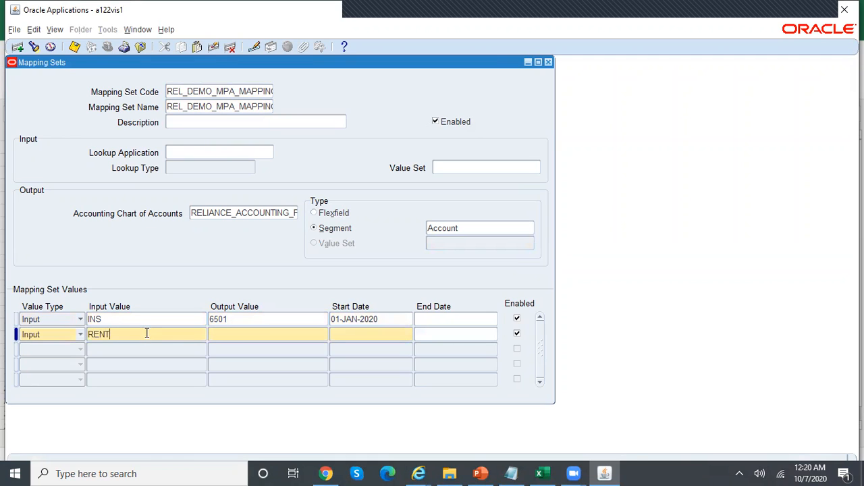
pyautogui.click(510, 474)
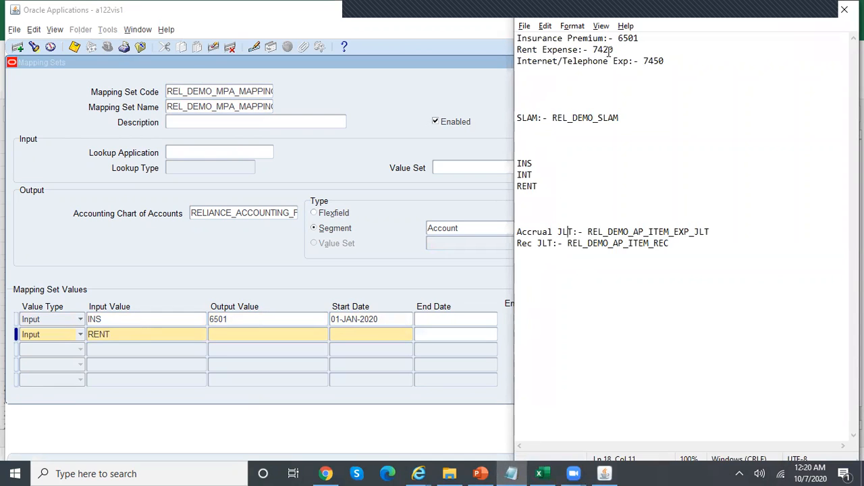
pyautogui.click(258, 335)
pyautogui.click(323, 336)
pyautogui.write('7420')
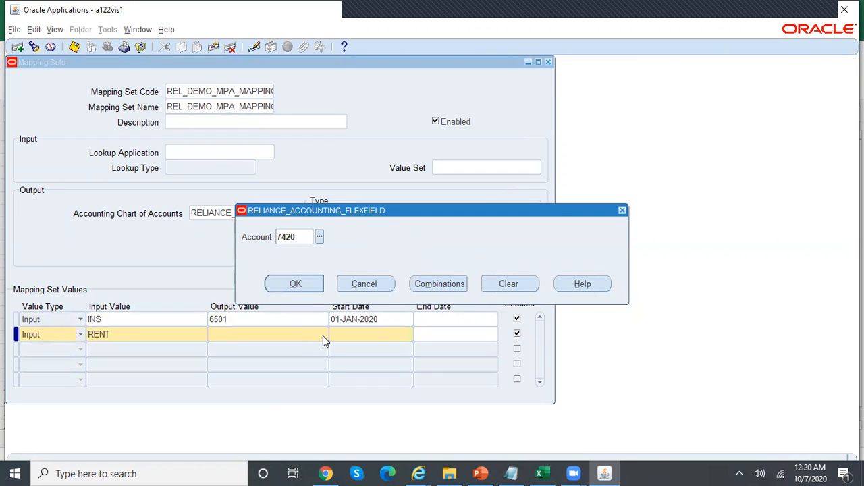
pyautogui.press('Tab')
pyautogui.click(297, 285)
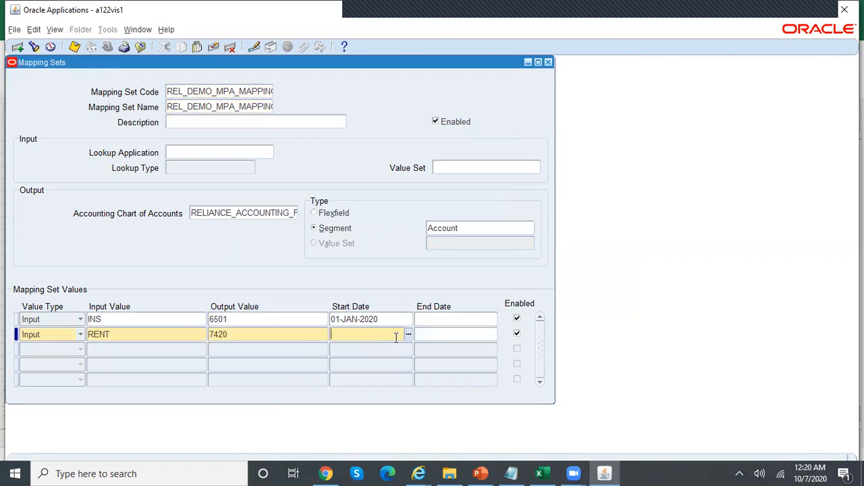
pyautogui.write('01-JAN-2020')
# Add the third mapping row: INT to account 7450, starting 01-JAN-2020
pyautogui.click(124, 353)
pyautogui.click(123, 352)
pyautogui.write('INT')
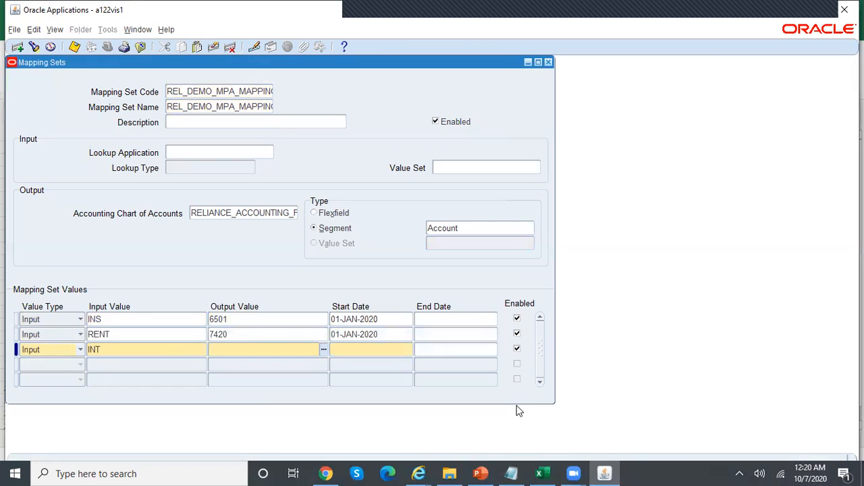
pyautogui.click(511, 473)
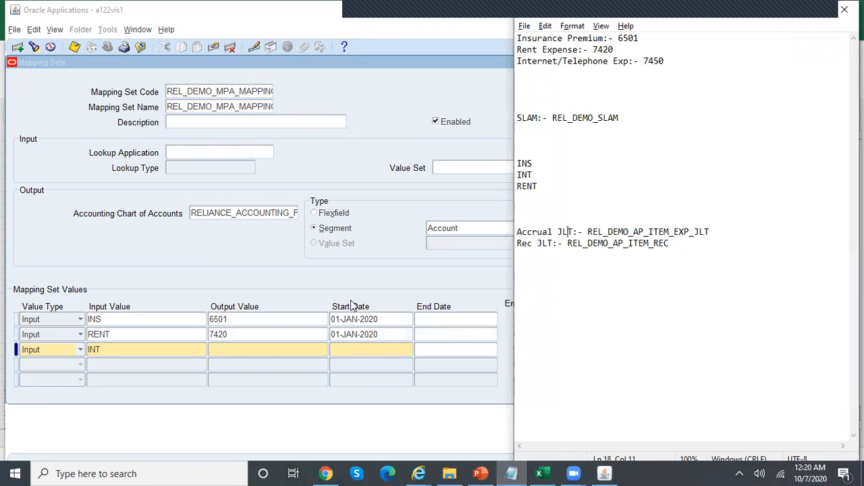
pyautogui.click(303, 351)
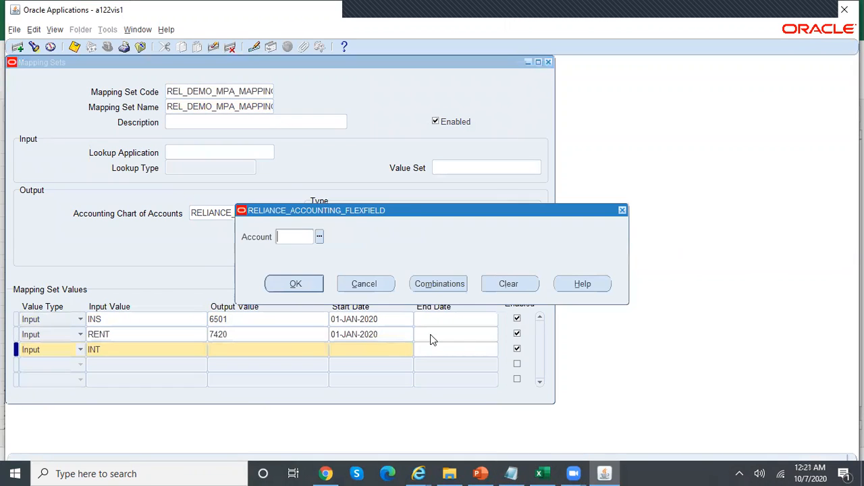
pyautogui.write('7450')
pyautogui.press('Tab')
pyautogui.click(295, 284)
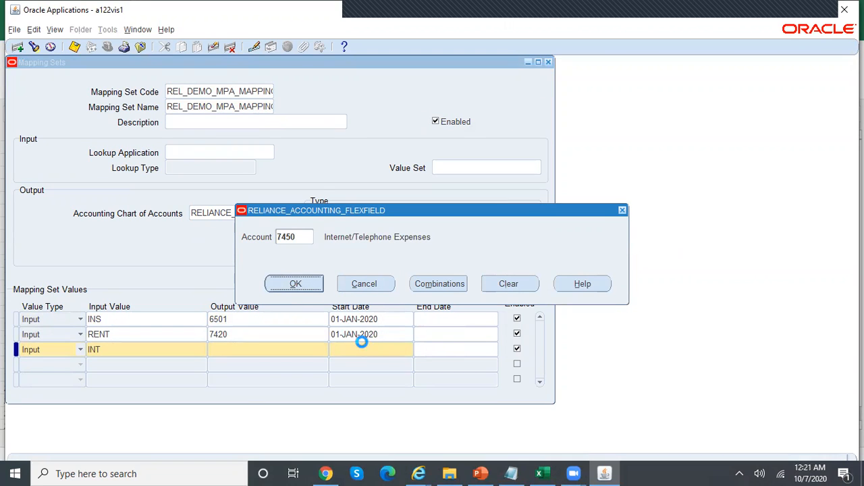
pyautogui.write('01-')
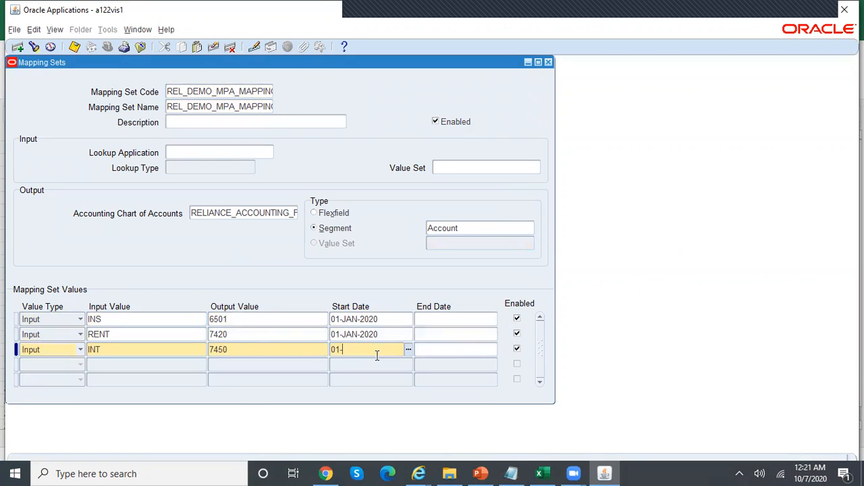
pyautogui.write('JAN-2020')
# Save the three mapping values, review the rows, and close Mapping Sets
pyautogui.hotkey('ctrl', 's')
pyautogui.doubleClick(133, 351)
pyautogui.doubleClick(122, 337)
pyautogui.doubleClick(113, 320)
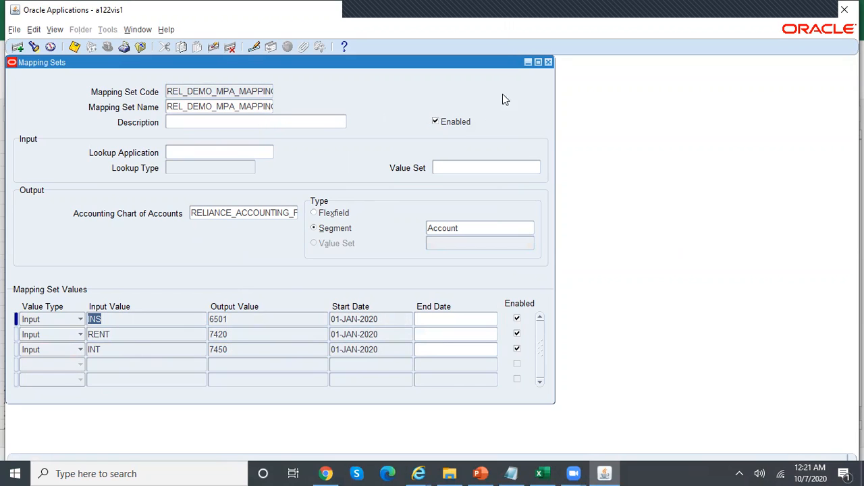
pyautogui.click(547, 61)
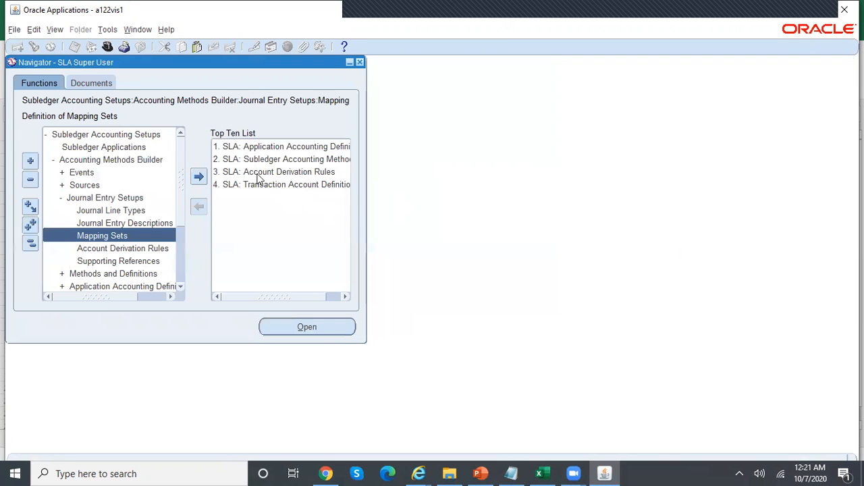
# Start a new Payables account derivation rule with code and name REL_DEMO_ADR
pyautogui.doubleClick(151, 251)
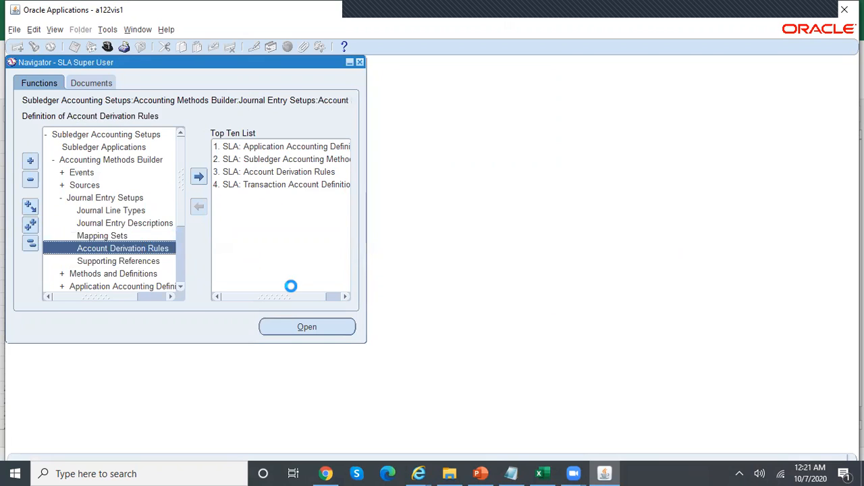
pyautogui.click(336, 328)
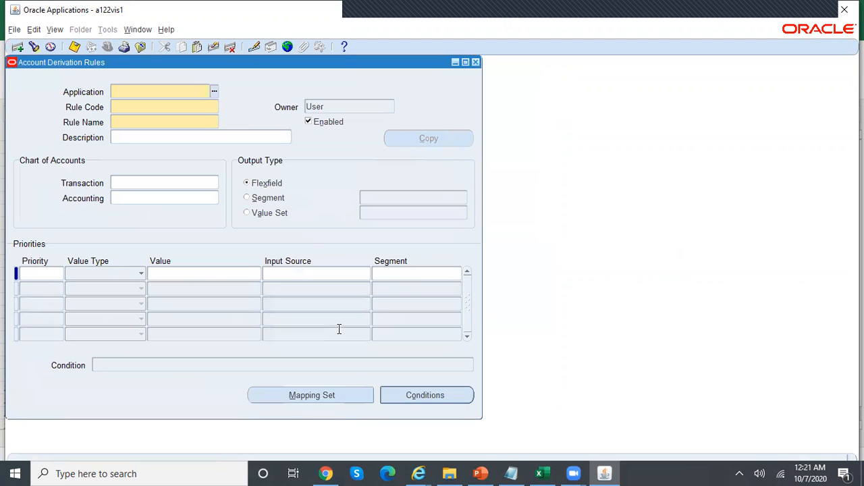
pyautogui.write('payables')
pyautogui.press('Tab')
pyautogui.write('REL_DEM')
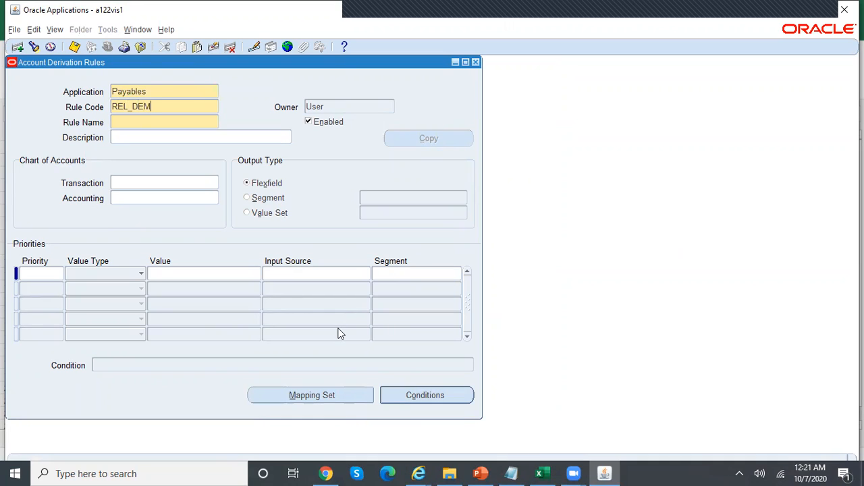
pyautogui.write('O_ADR')
pyautogui.press('Tab')
pyautogui.write('REL_DEMO_AD')
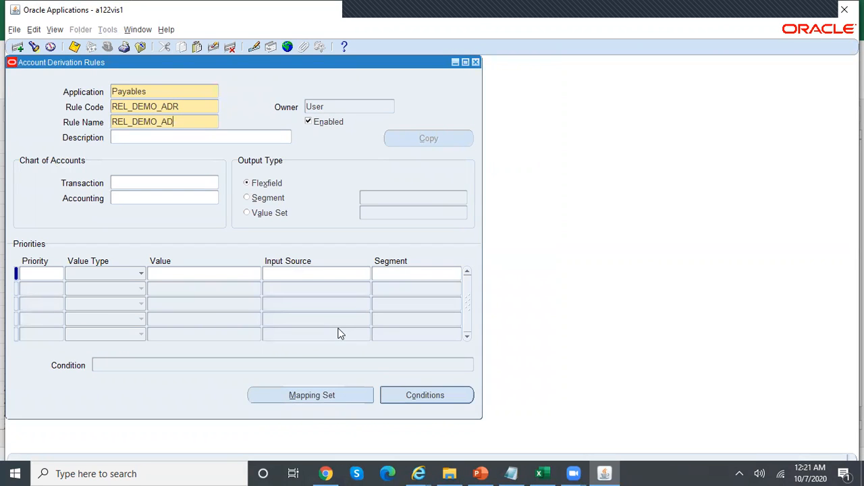
pyautogui.write('R')
# Use RELIANCE_ACCOUNTING_FLEXFIELD for transaction and accounting charts, outputting the Account segment
pyautogui.click(134, 197)
pyautogui.click(139, 182)
pyautogui.write('rel')
pyautogui.press('Tab')
pyautogui.press('Return')
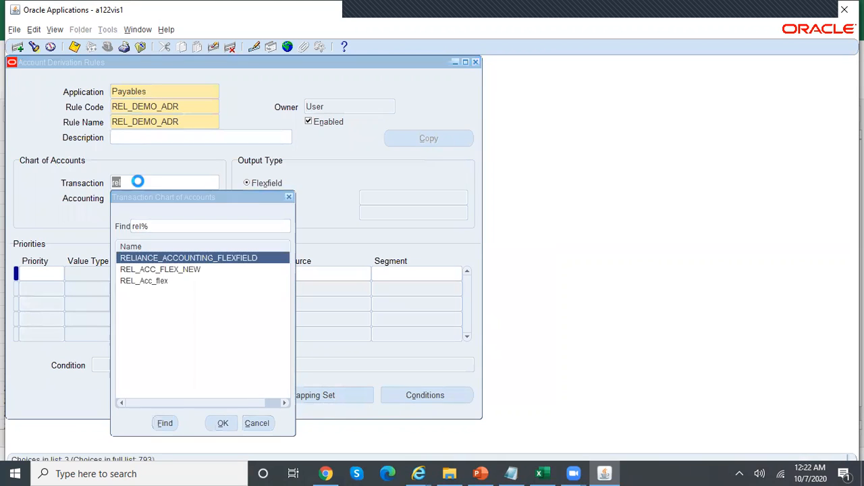
pyautogui.write('rel')
pyautogui.press('Tab')
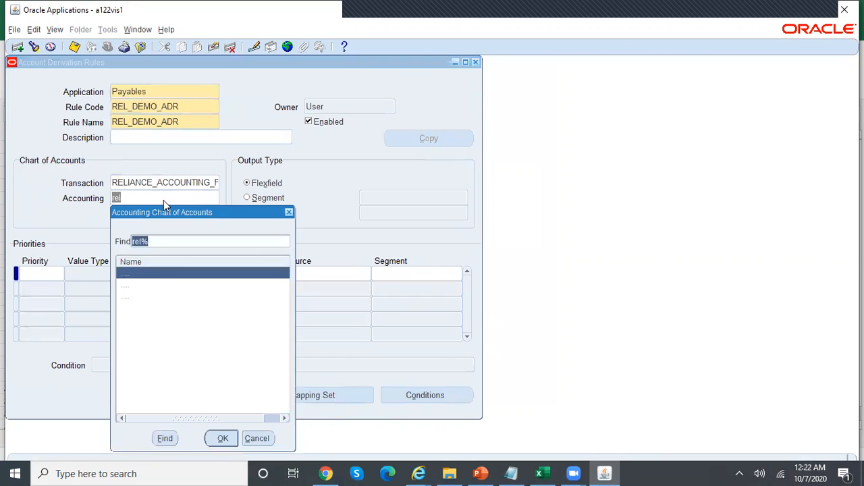
pyautogui.press('Return')
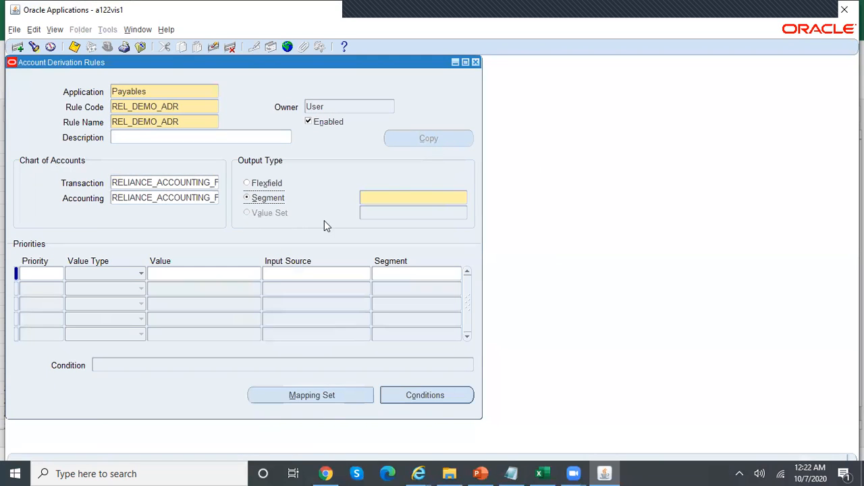
pyautogui.write('acc')
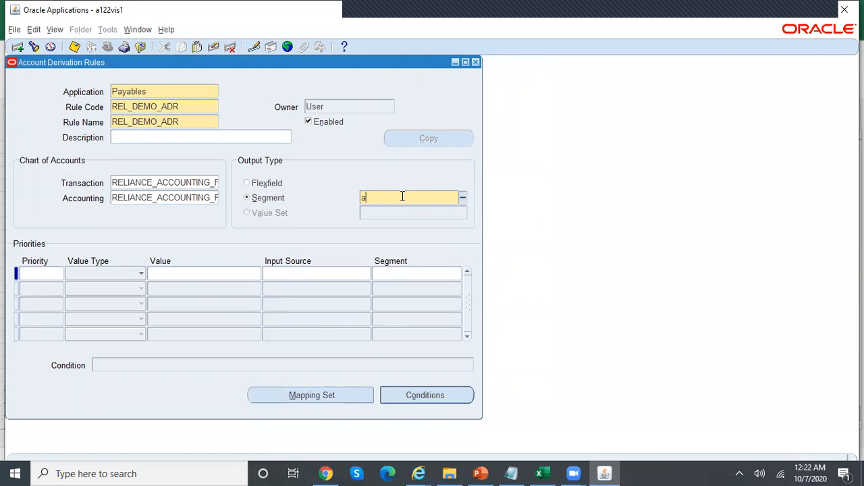
pyautogui.press('Tab')
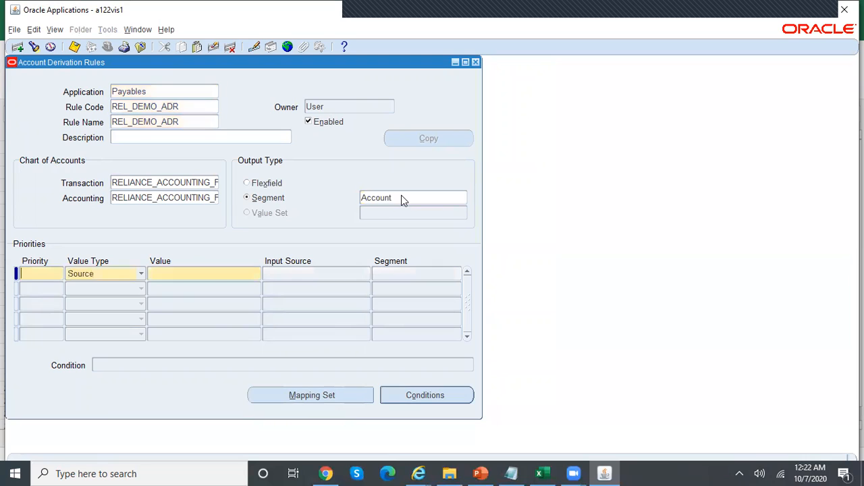
# Add a priority 1 condition using mapping set REL_DEMO_MPA_MAPPING
pyautogui.click(42, 274)
pyautogui.write('1')
pyautogui.click(145, 278)
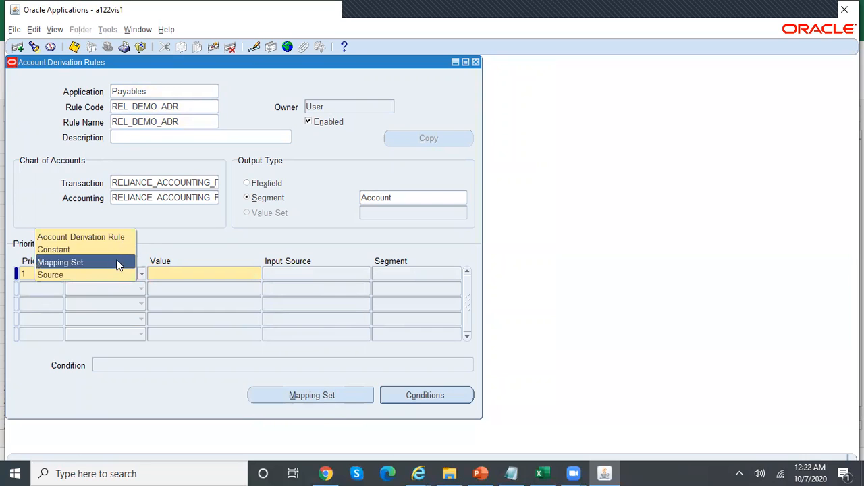
pyautogui.click(119, 262)
pyautogui.click(182, 272)
pyautogui.write('rel')
pyautogui.press('Tab')
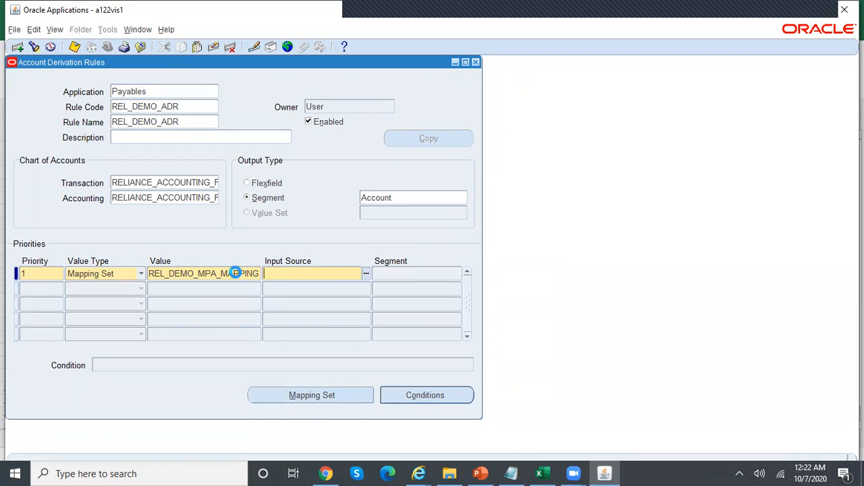
pyautogui.doubleClick(231, 273)
# Set the input source to Invoice Line Flexfield Segment 1
pyautogui.click(287, 273)
pyautogui.click(367, 274)
pyautogui.write('inv')
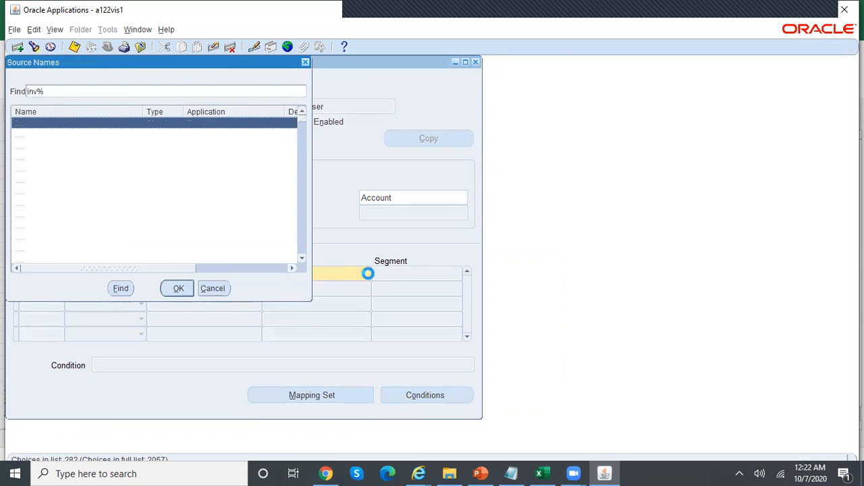
pyautogui.write('oice l')
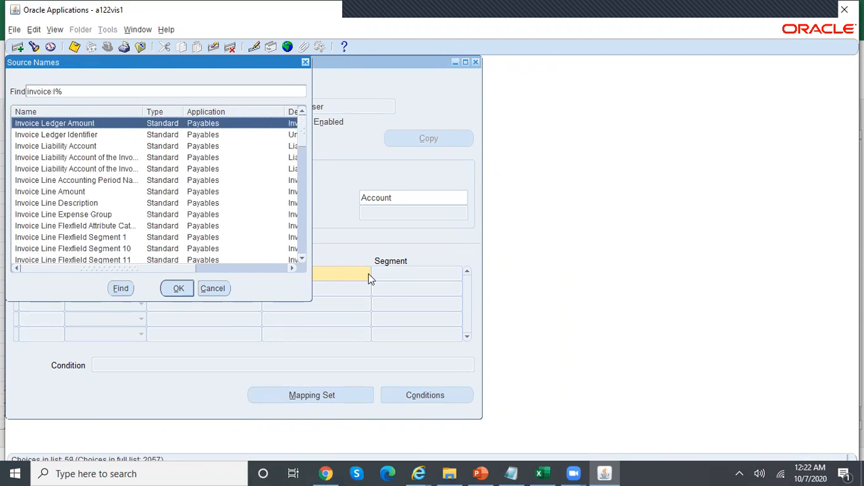
pyautogui.write('i')
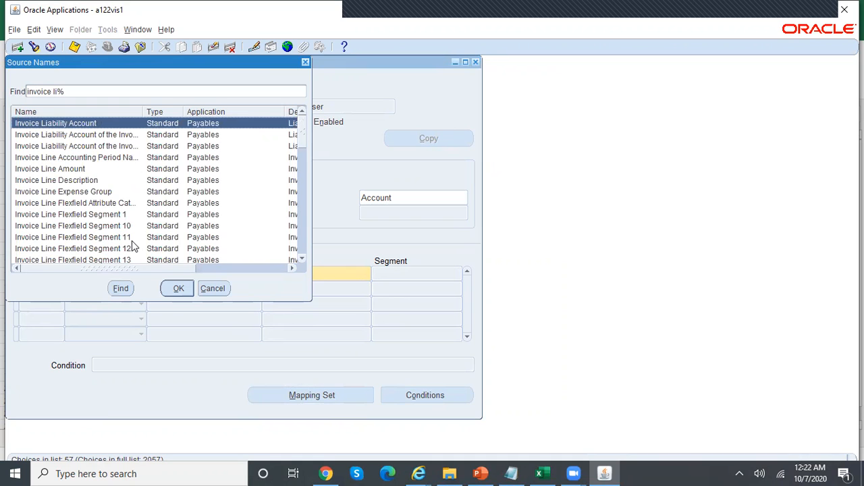
pyautogui.click(105, 215)
pyautogui.moveTo(169, 271); pyautogui.dragTo(269, 273)
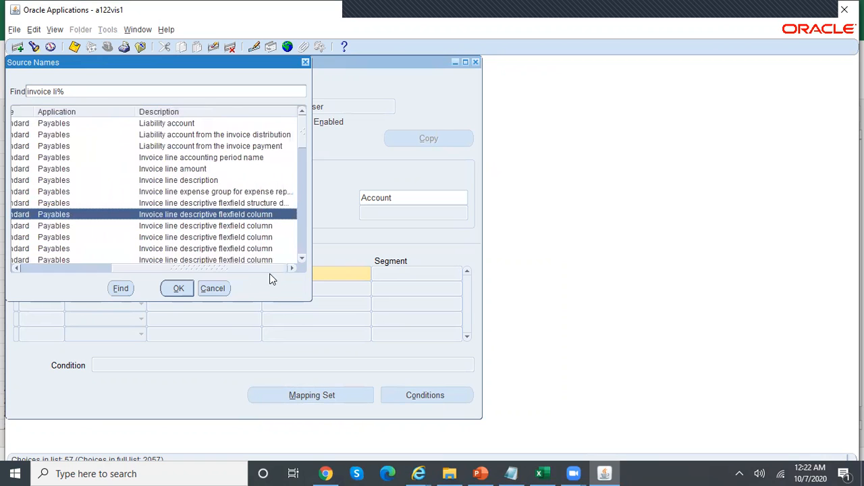
pyautogui.click(178, 288)
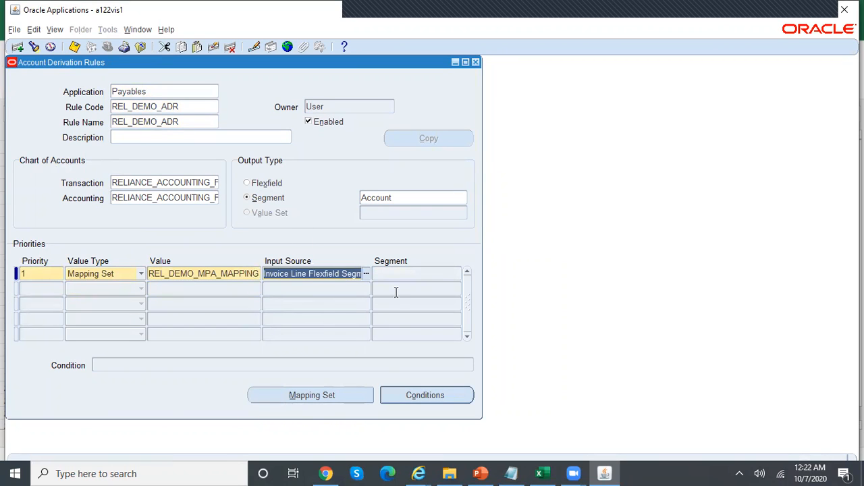
# Save the REL_DEMO_ADR rule and close the Account Derivation Rules window
pyautogui.hotkey('ctrl', 's')
pyautogui.click(190, 121)
pyautogui.doubleClick(190, 120)
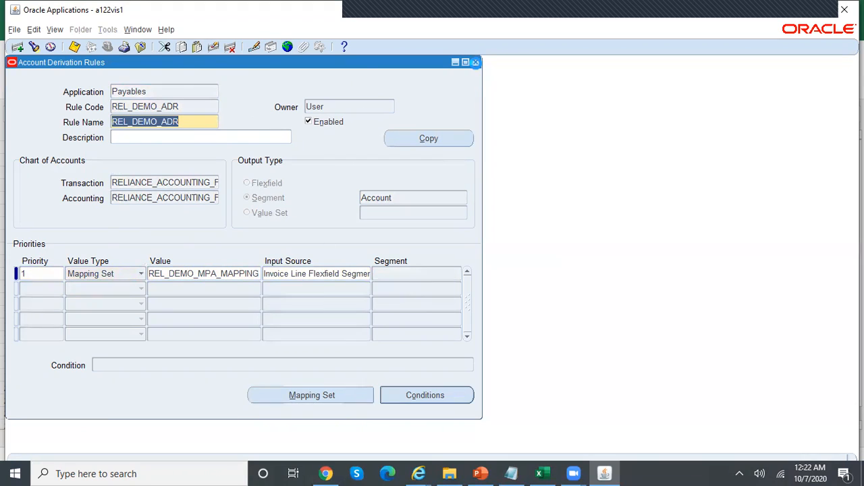
pyautogui.click(475, 63)
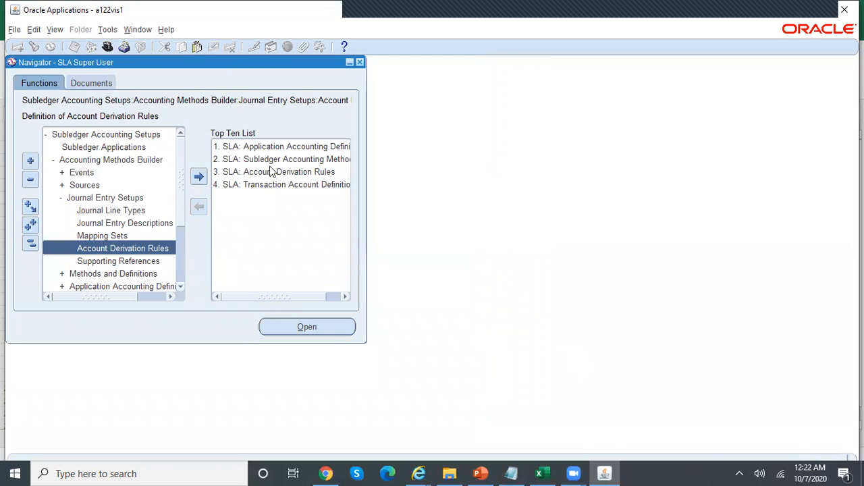
# Query the Payables application accounting definition REL_DEMO_AAD
pyautogui.doubleClick(299, 154)
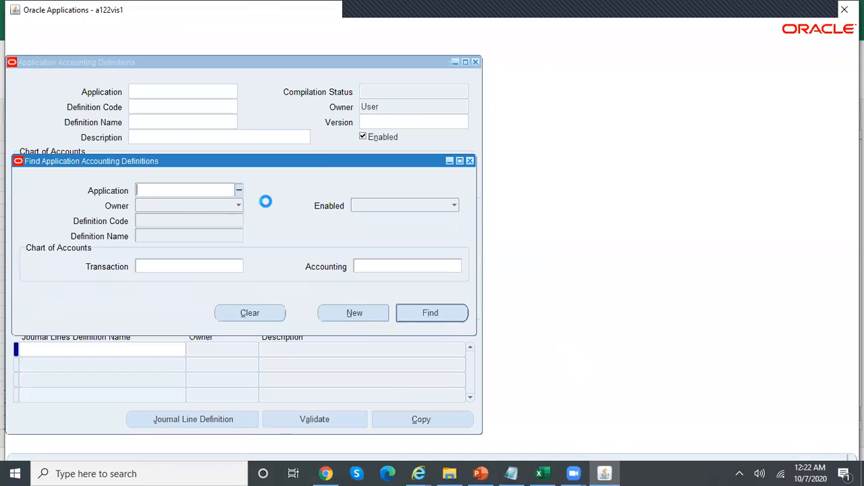
pyautogui.write('payables')
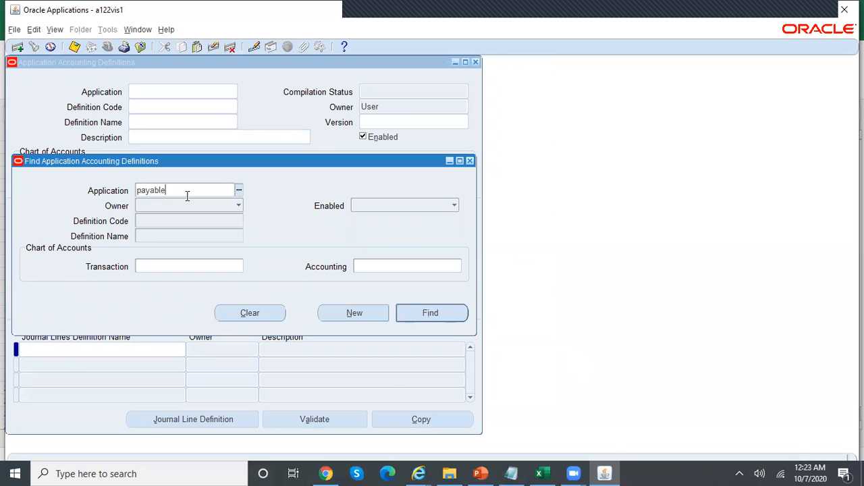
pyautogui.press('Tab')
pyautogui.click(195, 238)
pyautogui.write('rel')
pyautogui.press('Tab')
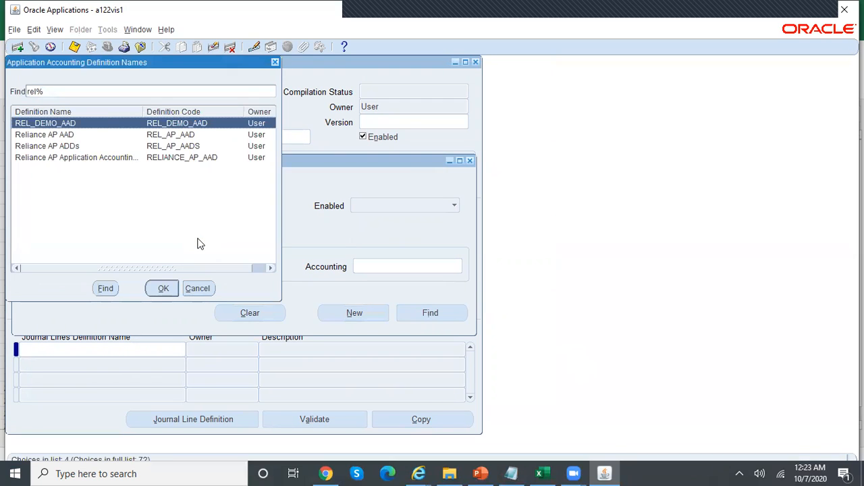
pyautogui.press('Return')
pyautogui.click(430, 313)
# Open multiperiod line assignments for REL_DEMO_AP_ITEM_EXP_JLT and select REL_DEMO_AP_ITEM_REC
pyautogui.click(72, 273)
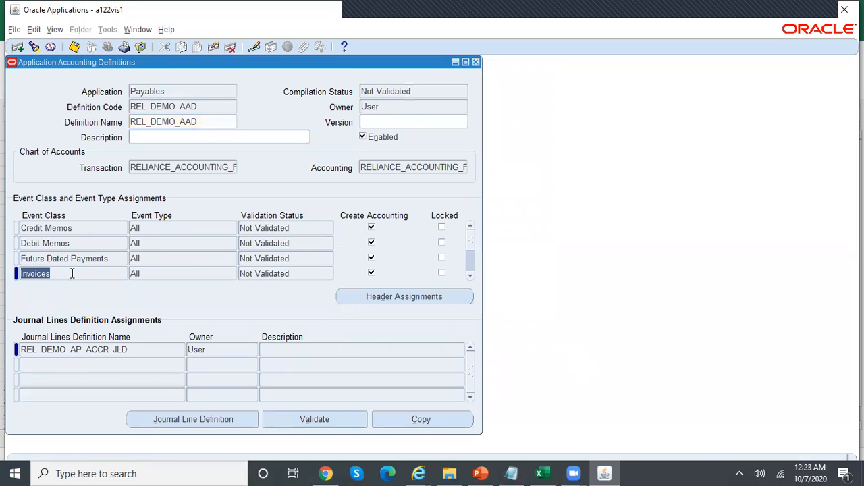
pyautogui.click(209, 422)
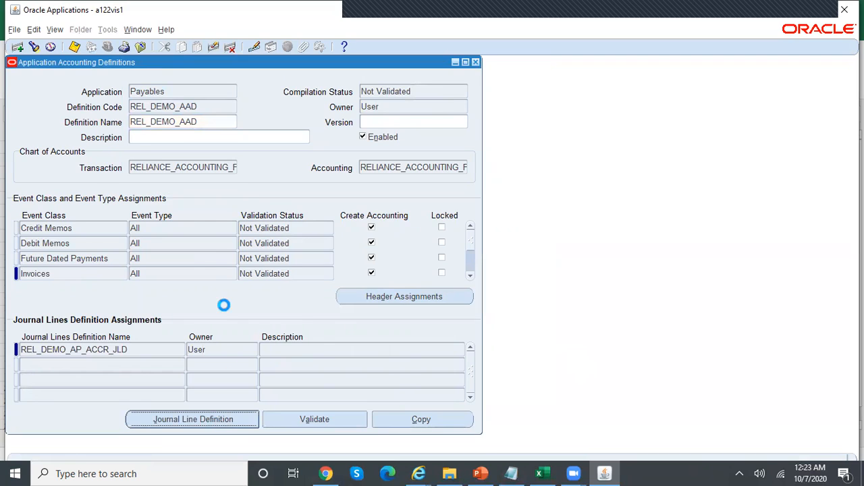
pyautogui.click(116, 271)
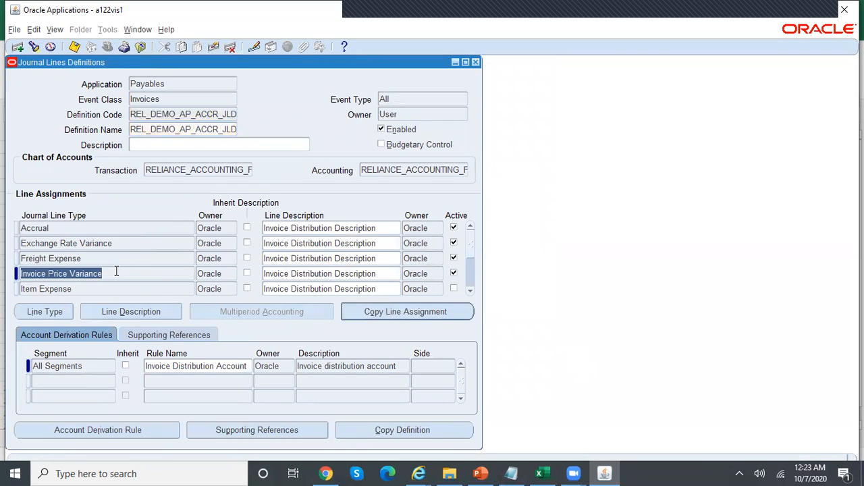
pyautogui.moveTo(470, 289); pyautogui.dragTo(471, 289)
pyautogui.click(164, 277)
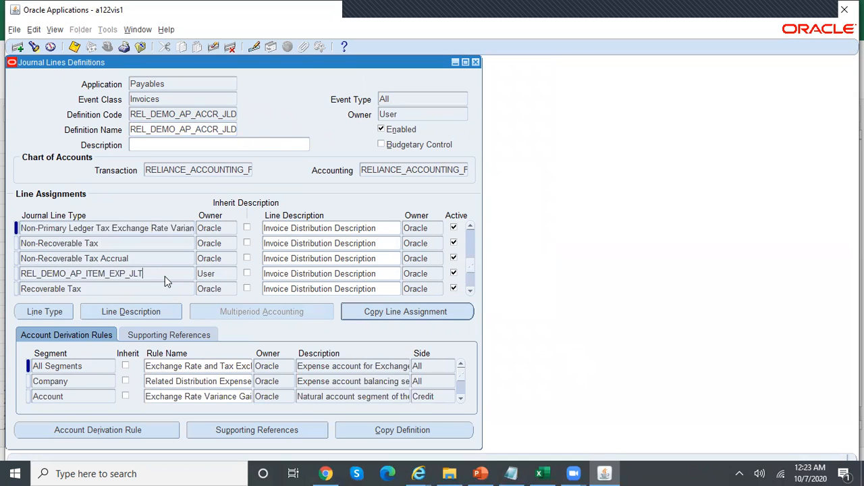
pyautogui.click(289, 311)
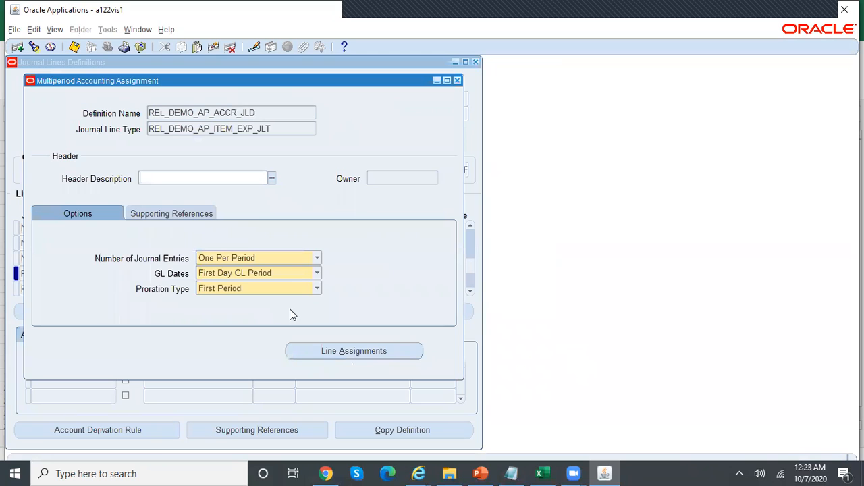
pyautogui.click(410, 352)
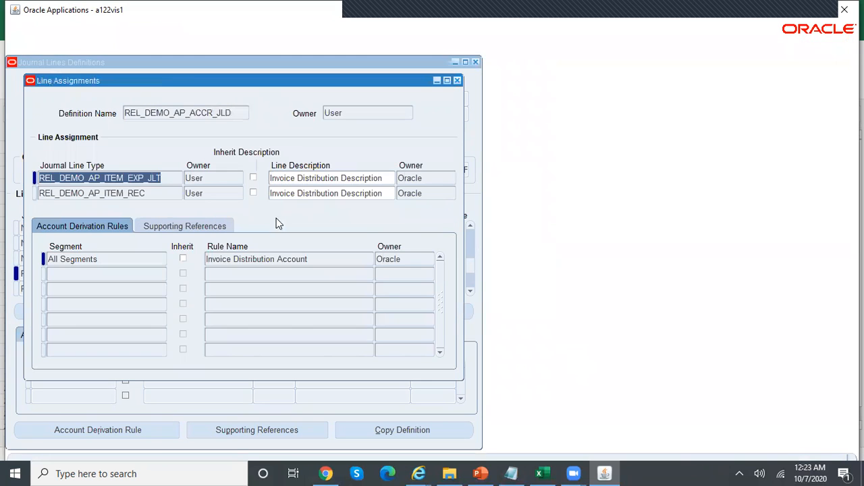
pyautogui.click(153, 193)
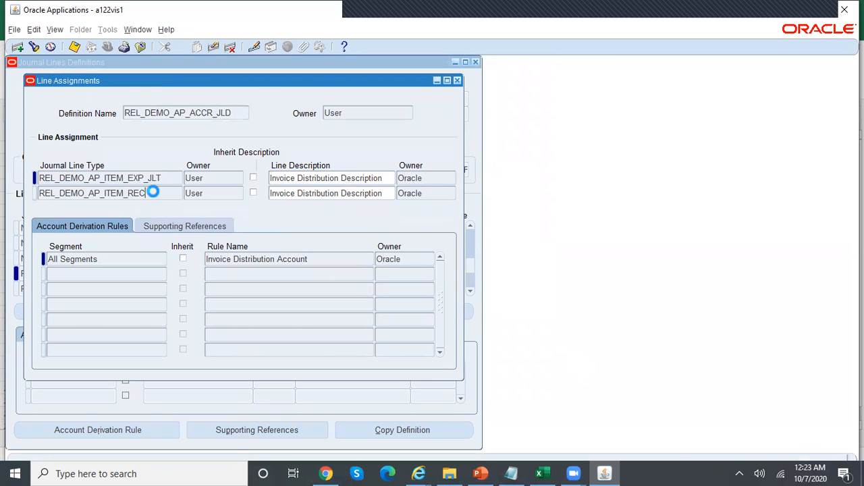
# Assign rule REL_DEMO_ADR to the Account segment, save, and check the Internet Exp entry in Excel
pyautogui.click(118, 273)
pyautogui.write('acc')
pyautogui.press('Tab')
pyautogui.write('REL_DEMO_ADR')
pyautogui.hotkey('ctrl', 's')
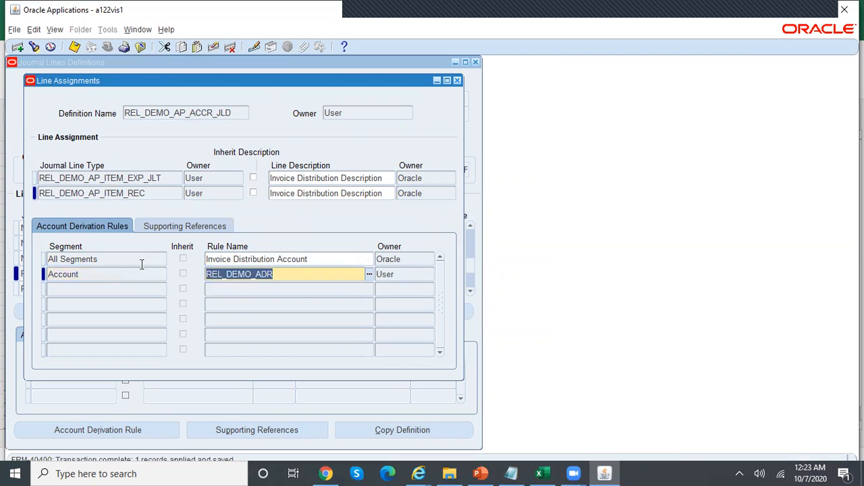
pyautogui.click(111, 258)
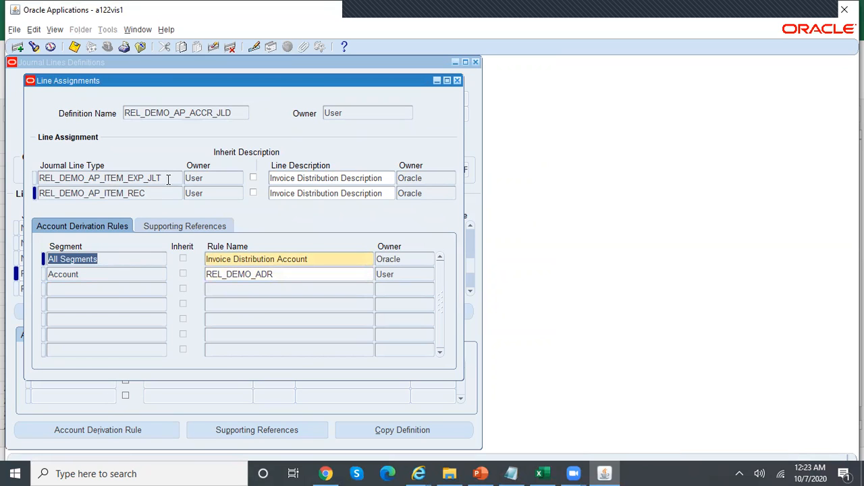
pyautogui.click(154, 193)
pyautogui.click(540, 471)
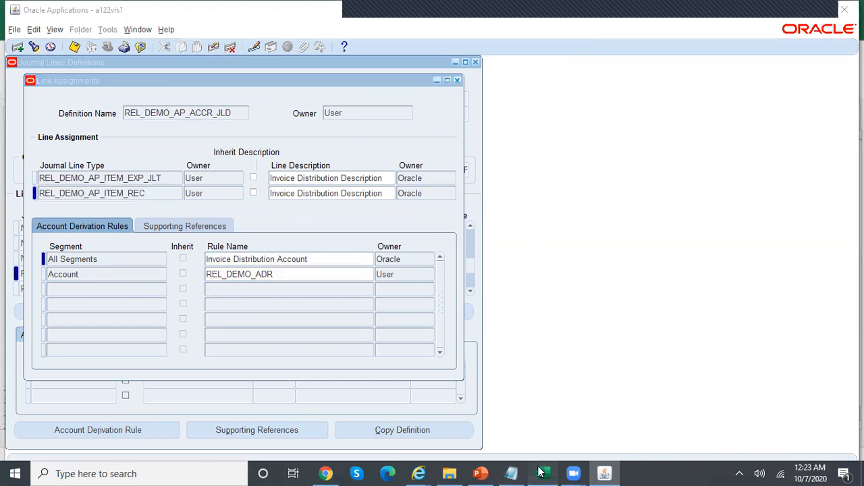
pyautogui.click(277, 237)
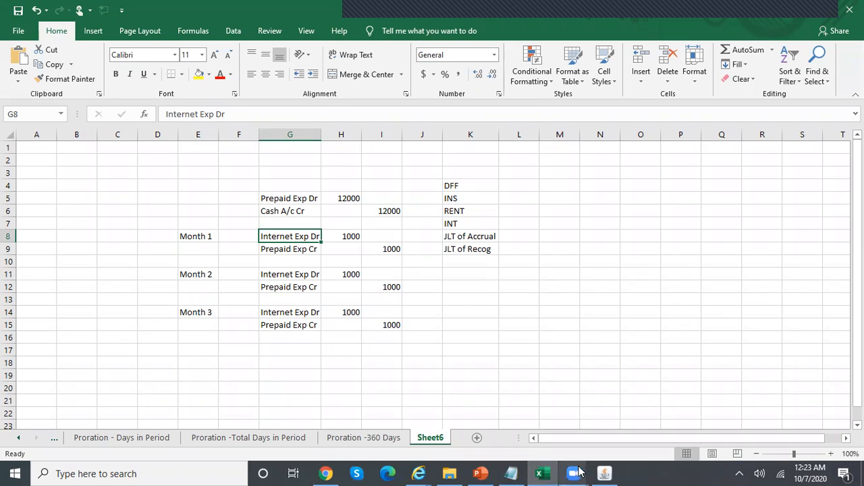
pyautogui.moveTo(606, 472)
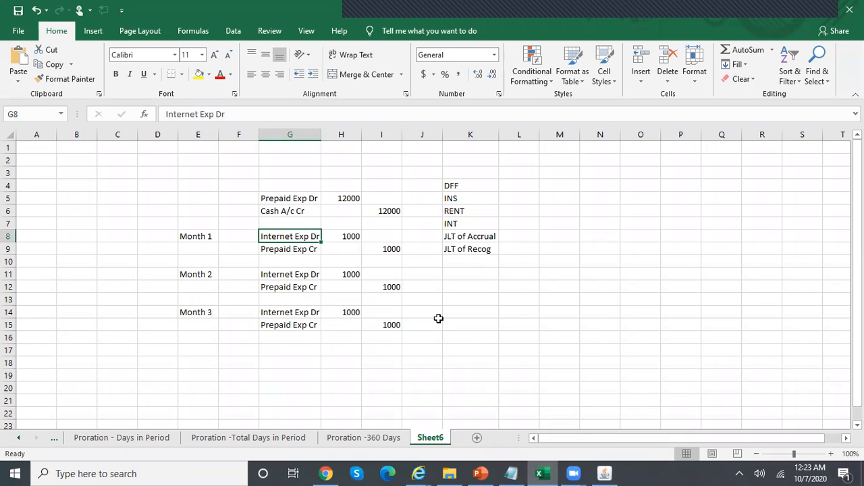
# Review the all-segments derivation rule and the REL_DEMO_ADR account rule in Line Assignments
pyautogui.click(604, 473)
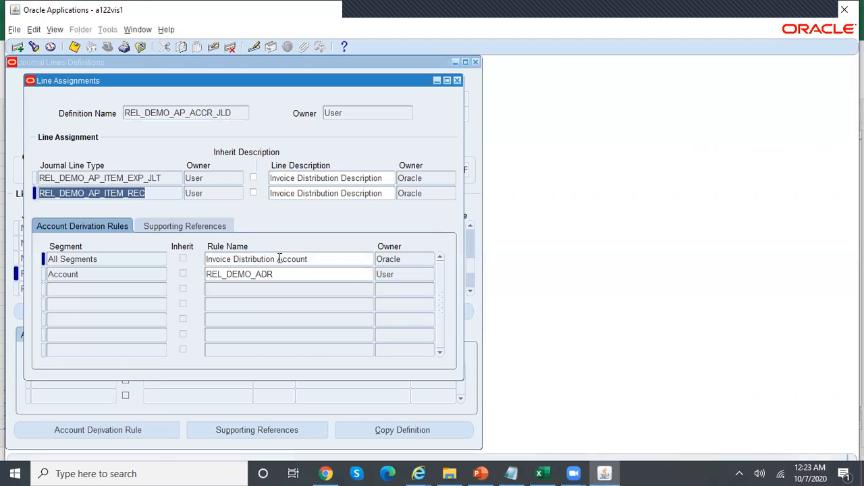
pyautogui.click(318, 261)
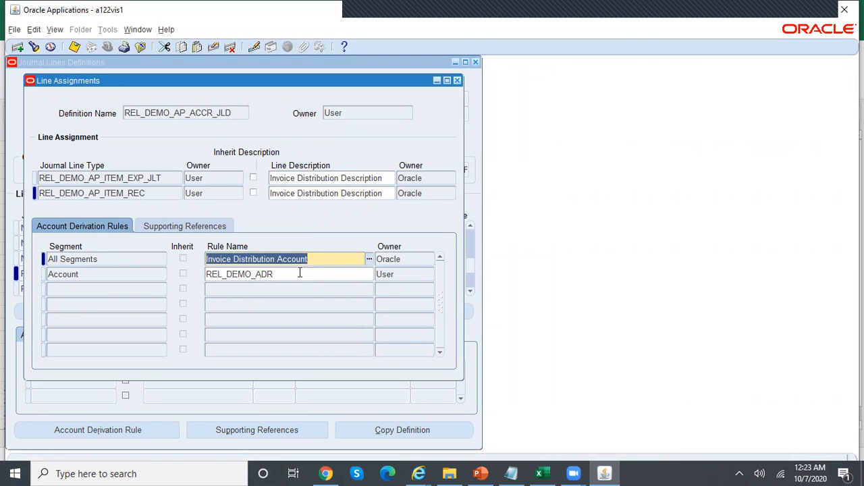
pyautogui.click(292, 274)
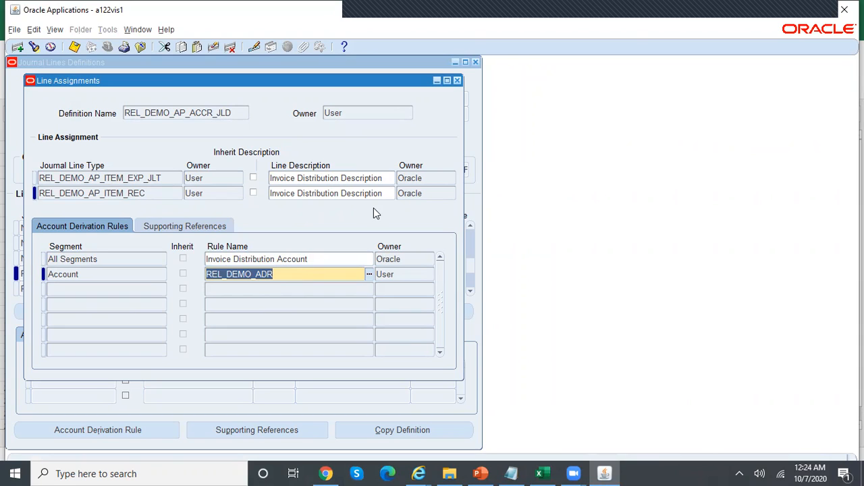
# Close the Line Assignments, Multiperiod, Journal Lines and Application Accounting Definitions windows
pyautogui.click(457, 81)
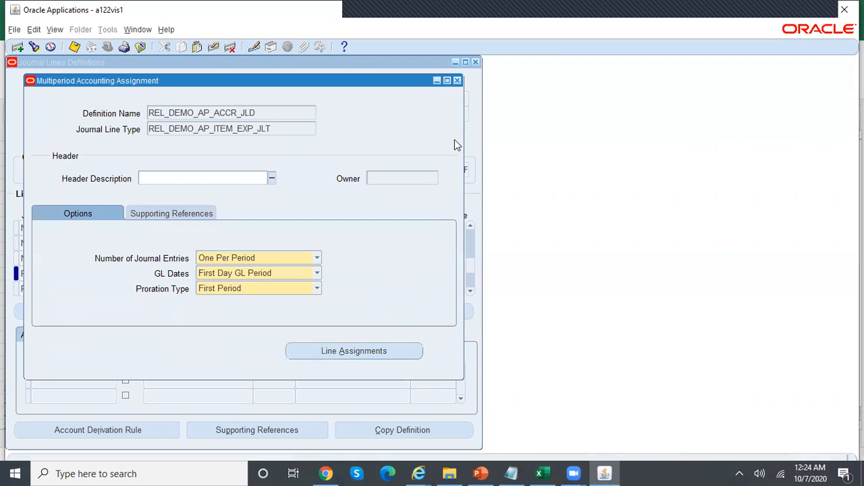
pyautogui.click(457, 81)
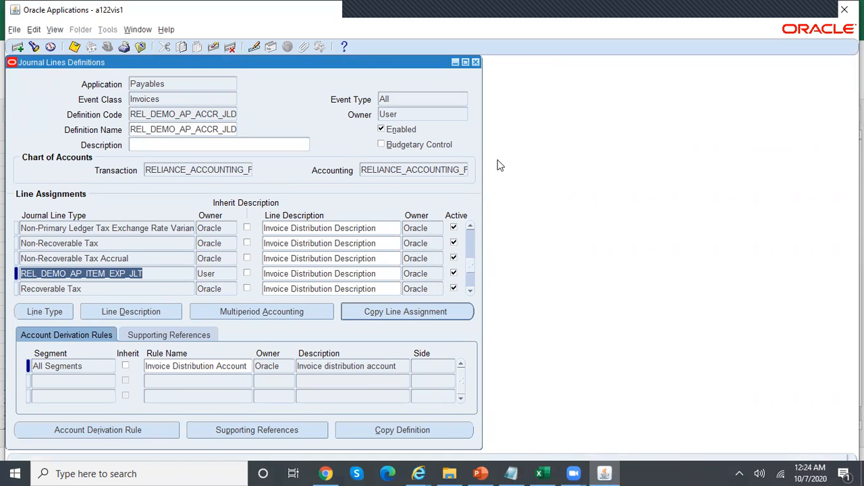
pyautogui.click(480, 473)
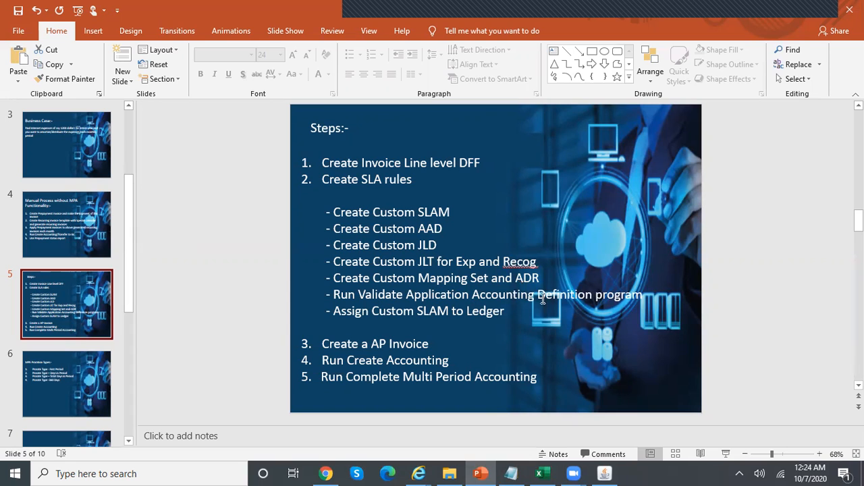
pyautogui.click(604, 474)
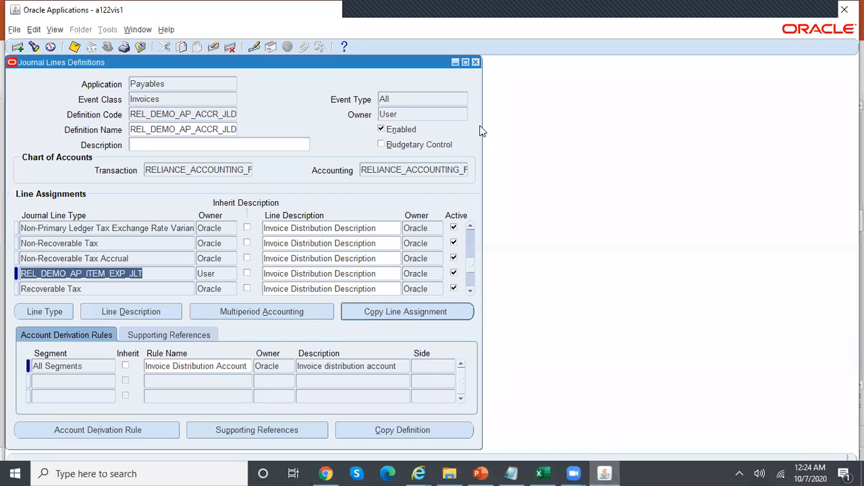
pyautogui.click(475, 62)
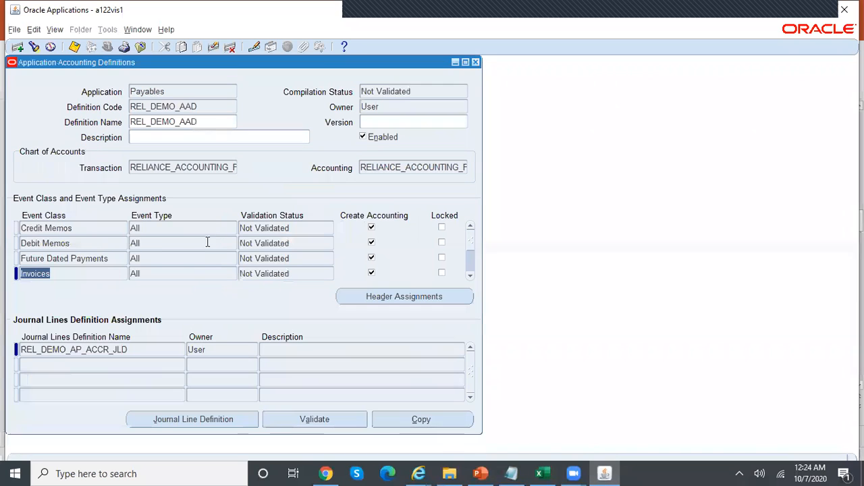
pyautogui.click(301, 259)
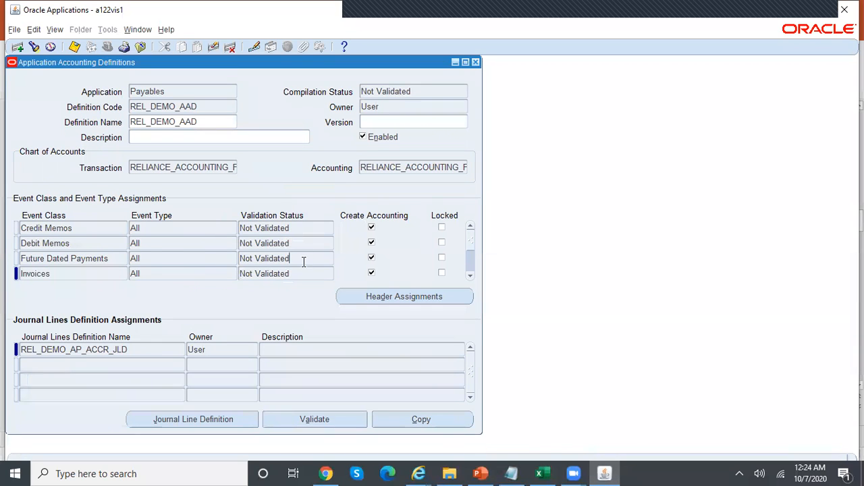
pyautogui.click(475, 62)
pyautogui.click(54, 30)
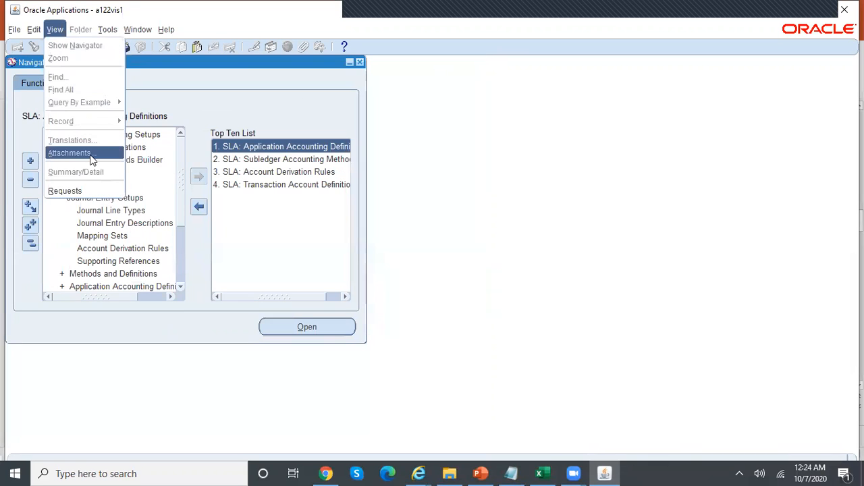
# Start a new single request for Validate Application Accounting Definitions
pyautogui.click(99, 191)
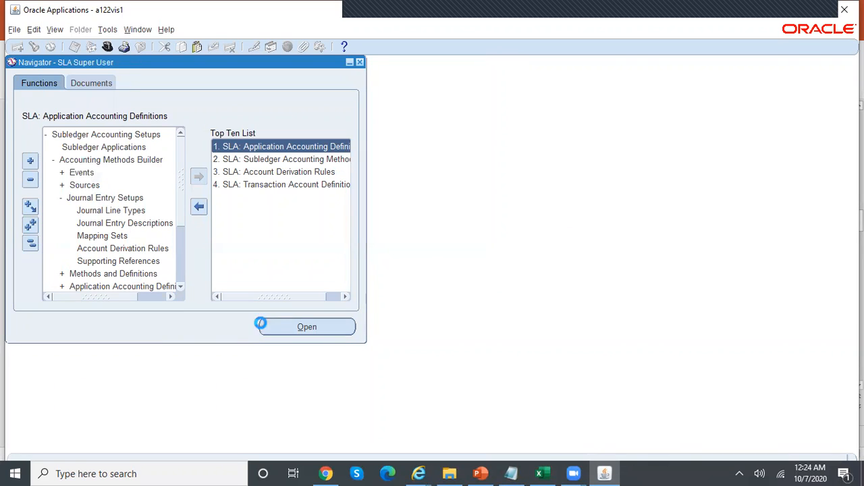
pyautogui.click(143, 359)
pyautogui.write('Validate%Application%Acc%')
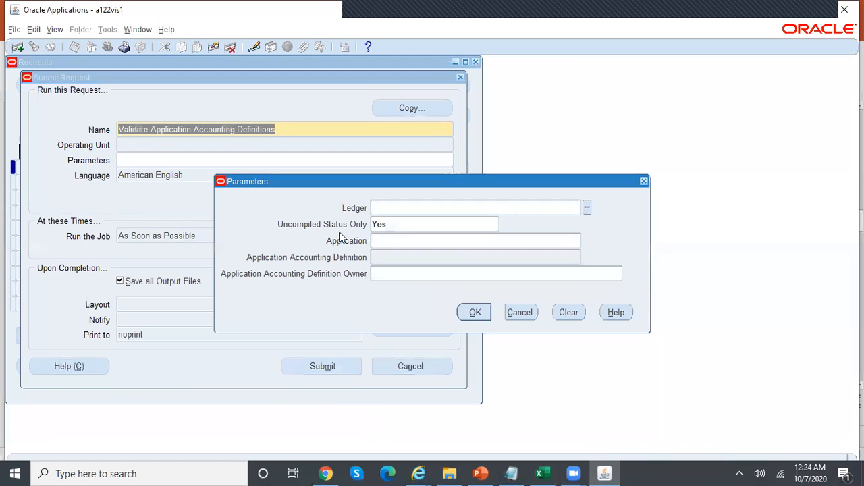
# Submit it with Uncompiled Status Only No, Payables and REL_DEMO_AAD, declining another request
pyautogui.click(405, 226)
pyautogui.write('No')
pyautogui.press('Tab')
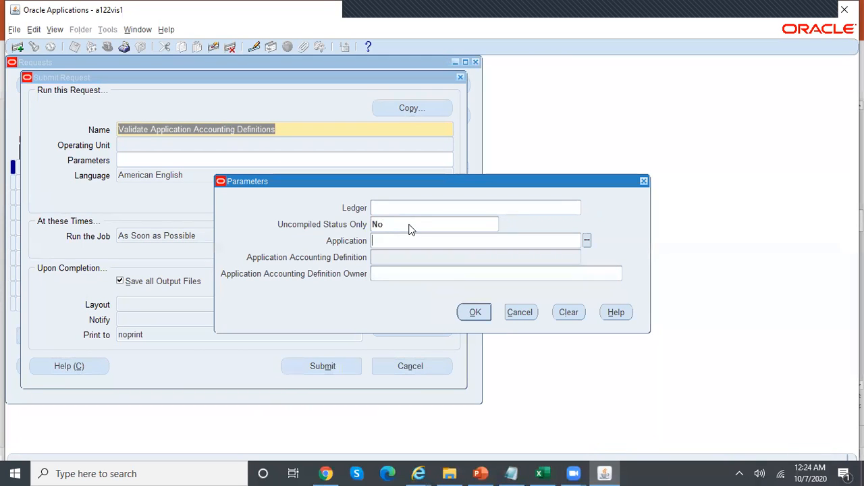
pyautogui.write('Payables')
pyautogui.press('Tab')
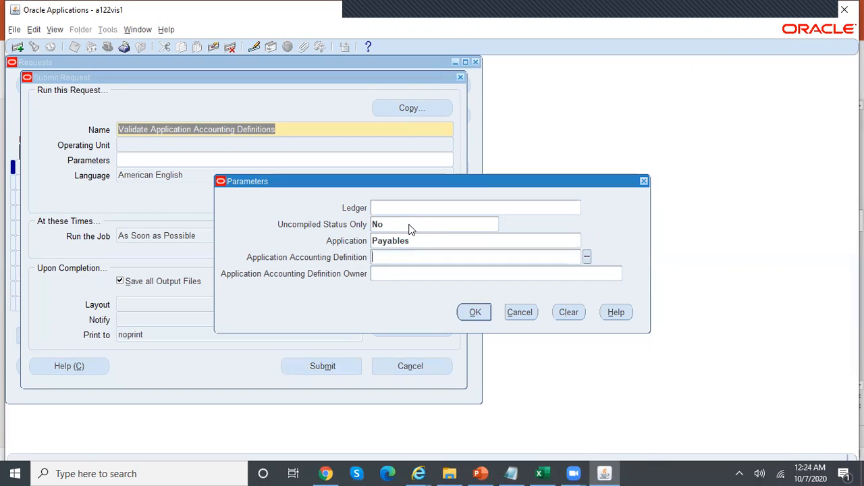
pyautogui.write('Rel%')
pyautogui.press('Tab')
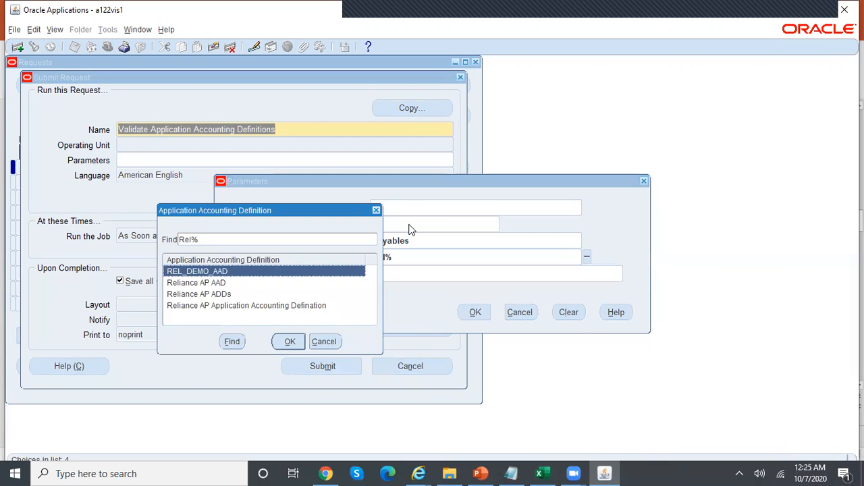
pyautogui.press('Return')
pyautogui.click(483, 312)
pyautogui.click(341, 366)
pyautogui.click(468, 289)
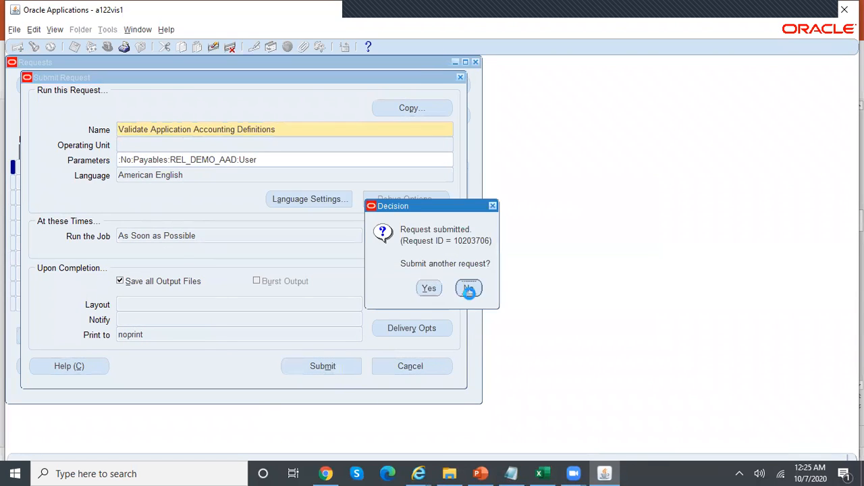
pyautogui.click(386, 360)
# Refresh the request list repeatedly until the validation request shows Running
pyautogui.click(96, 84)
pyautogui.click(97, 85)
pyautogui.click(97, 85)
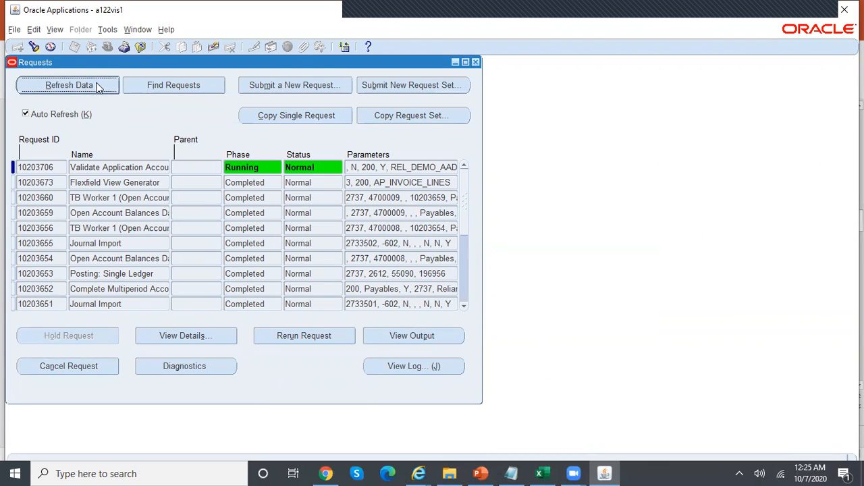
pyautogui.click(97, 85)
pyautogui.click(97, 85)
pyautogui.click(97, 85)
pyautogui.click(97, 85)
pyautogui.click(97, 85)
pyautogui.click(96, 85)
pyautogui.click(97, 85)
pyautogui.click(96, 85)
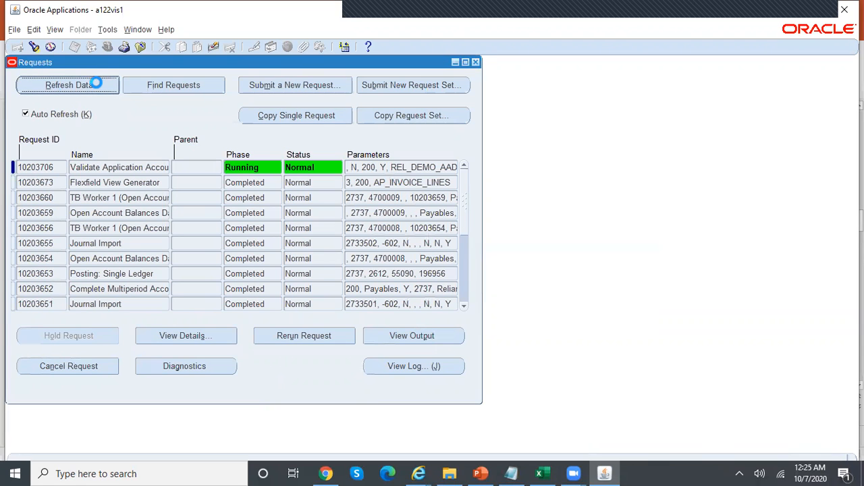
# Review the MPA proration types and steps slides, then return to the Requests window
pyautogui.click(480, 472)
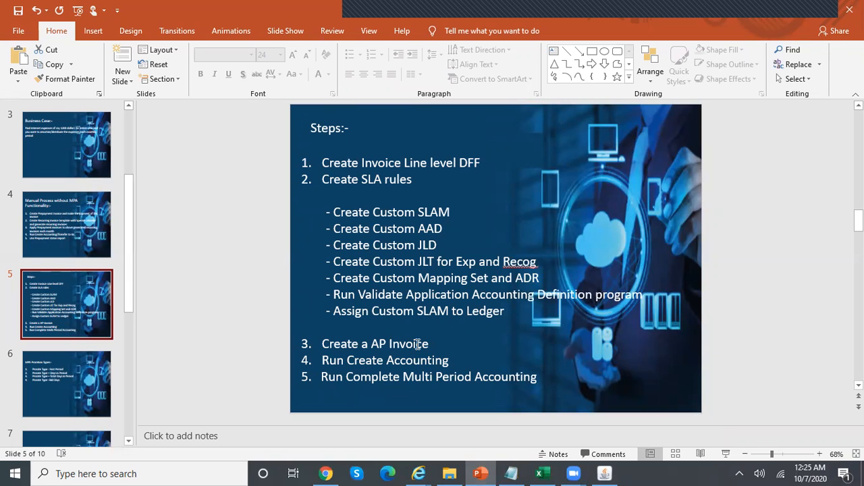
pyautogui.click(73, 380)
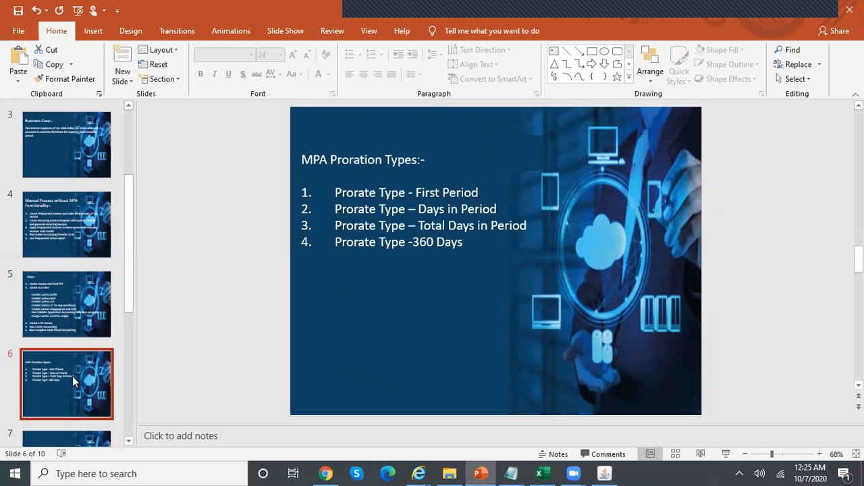
pyautogui.press('Up')
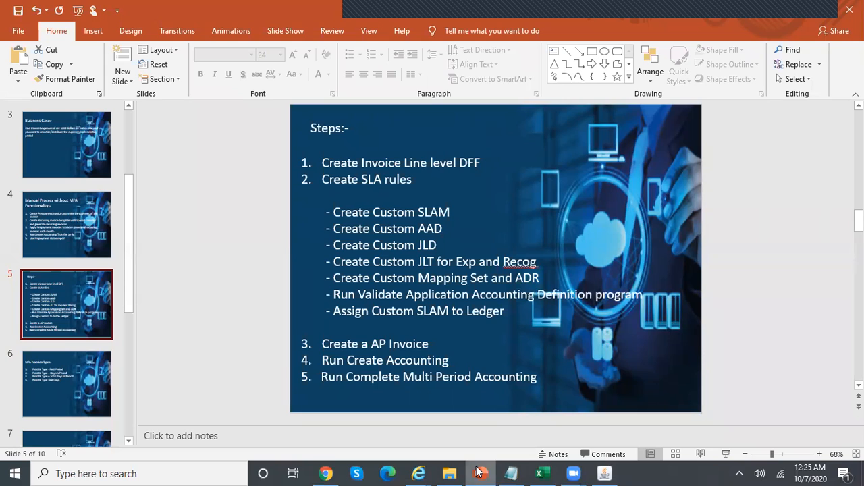
pyautogui.click(610, 473)
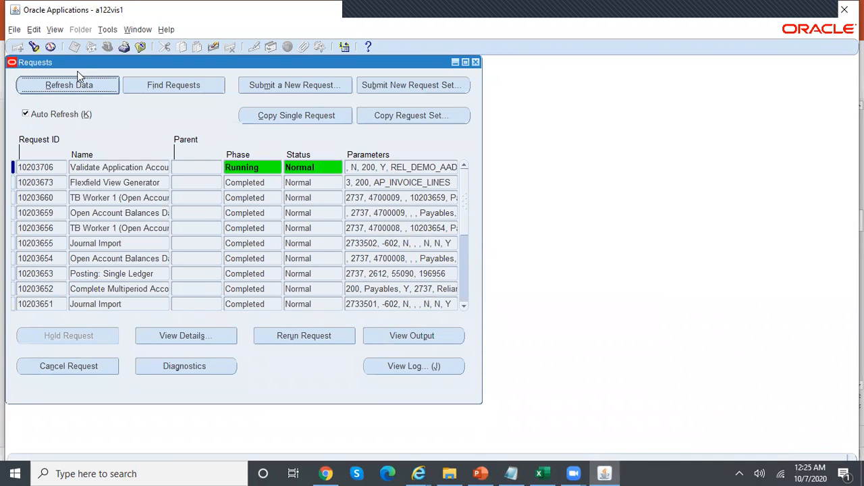
# Switch to the Payables Superuser, Reliance Telecomm, USD responsibility
pyautogui.click(76, 85)
pyautogui.click(76, 85)
pyautogui.click(475, 62)
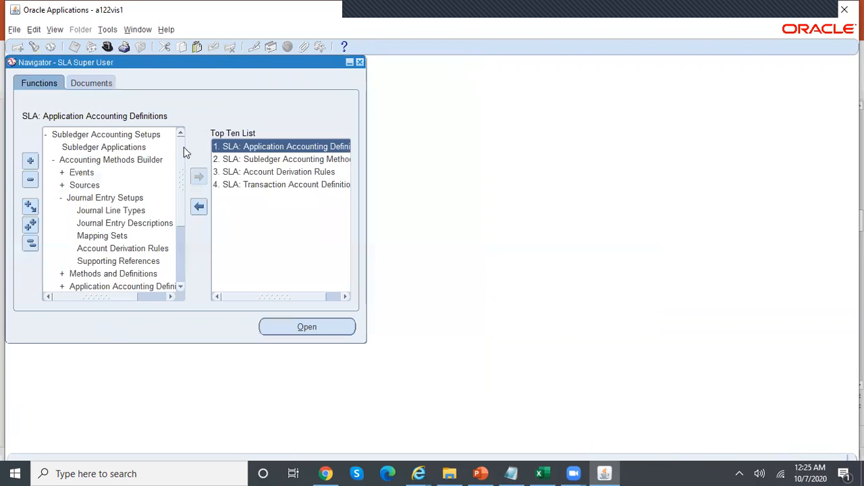
pyautogui.click(108, 46)
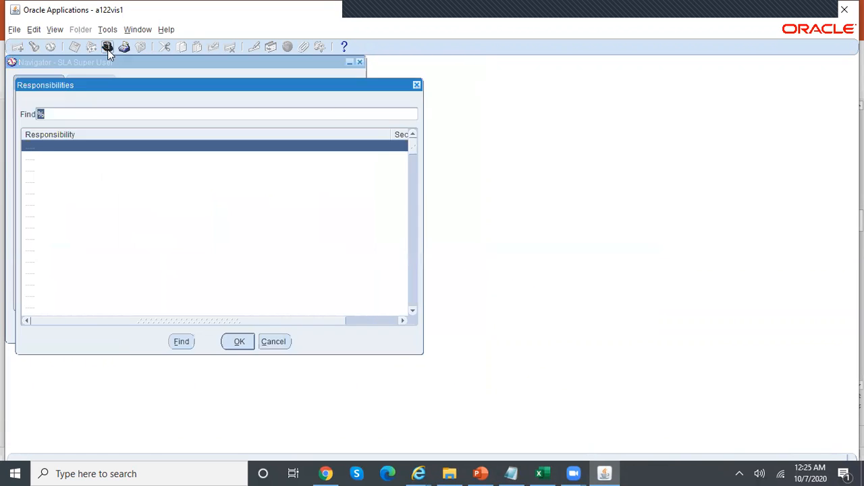
pyautogui.press('Down')
pyautogui.press('Down')
pyautogui.press('Down')
pyautogui.press('Down')
pyautogui.press('Return')
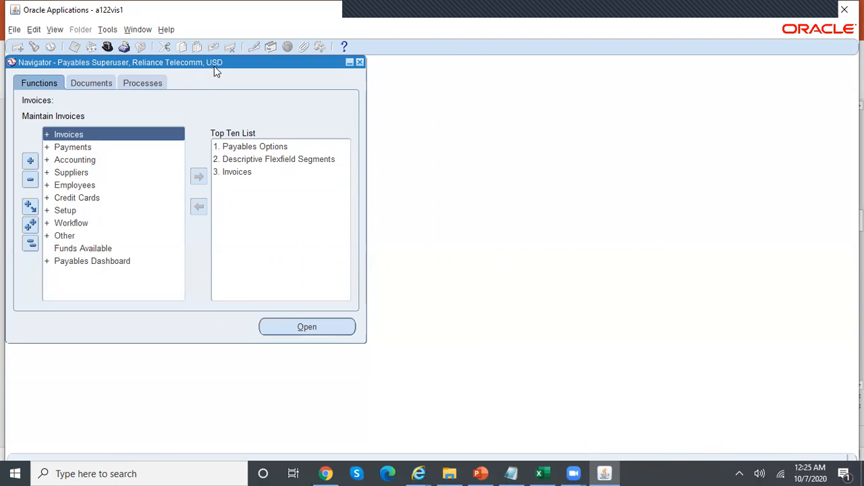
# Expand Invoices > Entry and open the Invoices form
pyautogui.doubleClick(131, 135)
pyautogui.doubleClick(112, 145)
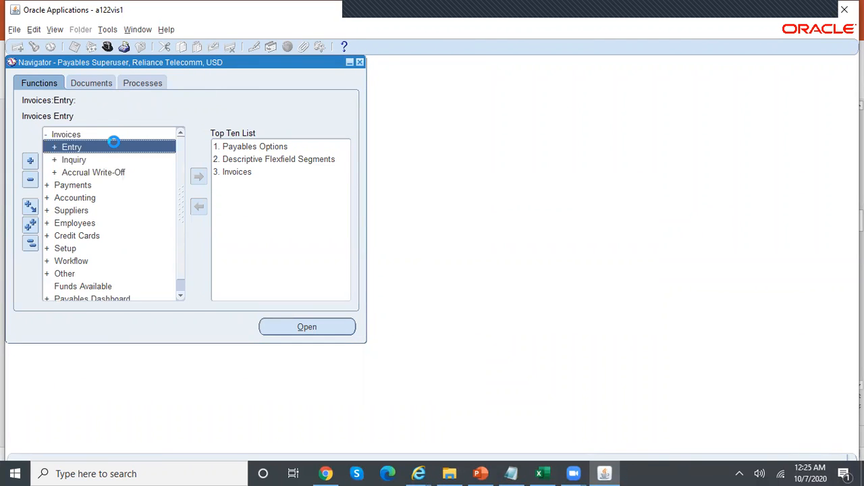
pyautogui.doubleClick(106, 173)
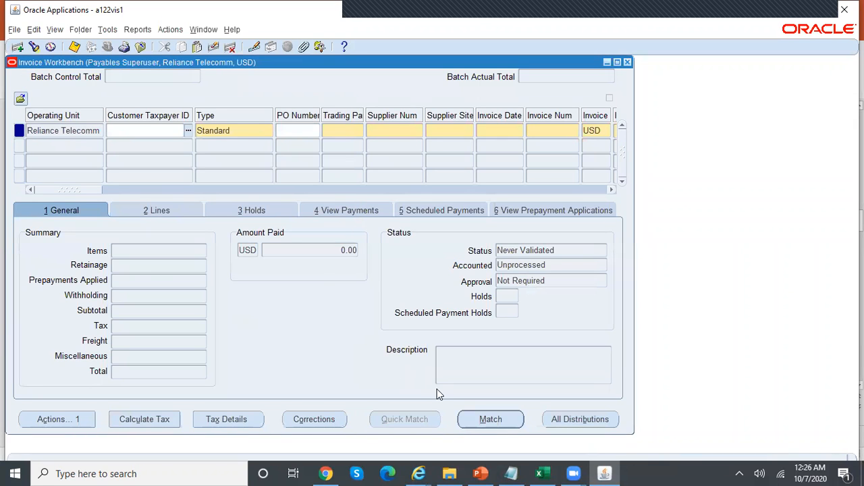
# Enter the invoice header: trading partner, number MPA100, date 07-OCT-2020, amount 12000
pyautogui.click(342, 129)
pyautogui.write('abc')
pyautogui.press('Tab')
pyautogui.press('Tab')
pyautogui.press('Tab')
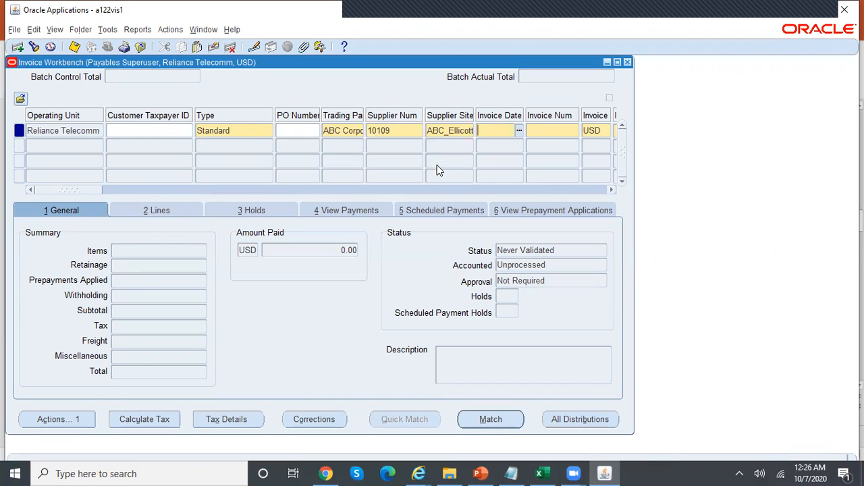
pyautogui.press('Tab')
pyautogui.write('MPA100')
pyautogui.press('Tab')
pyautogui.press('Tab')
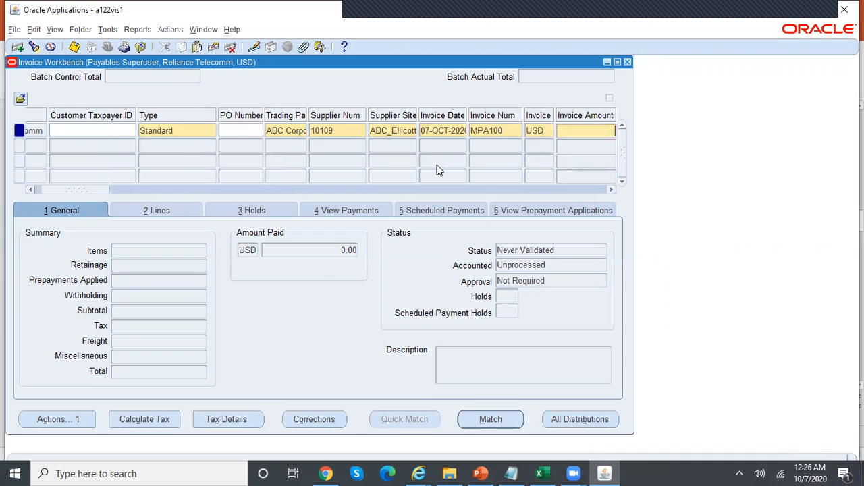
pyautogui.write('12000')
# Add a 12,000.00 item line and tick its Deferred Option
pyautogui.click(179, 212)
pyautogui.click(124, 282)
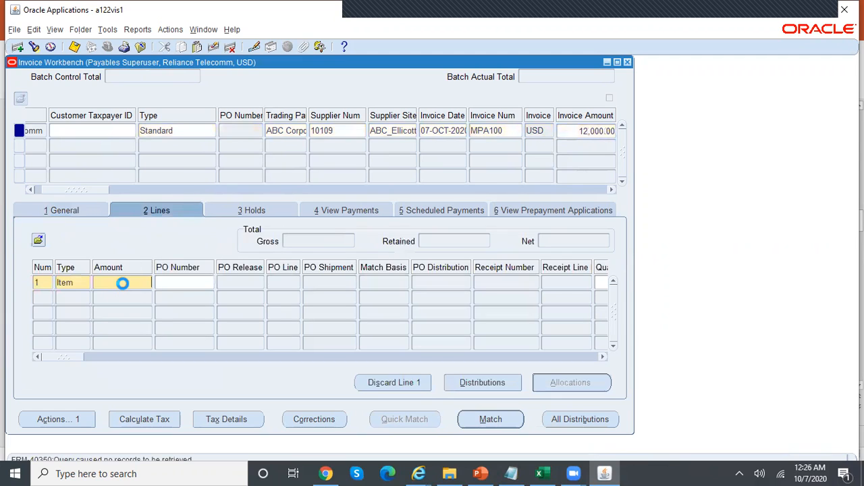
pyautogui.write('12000')
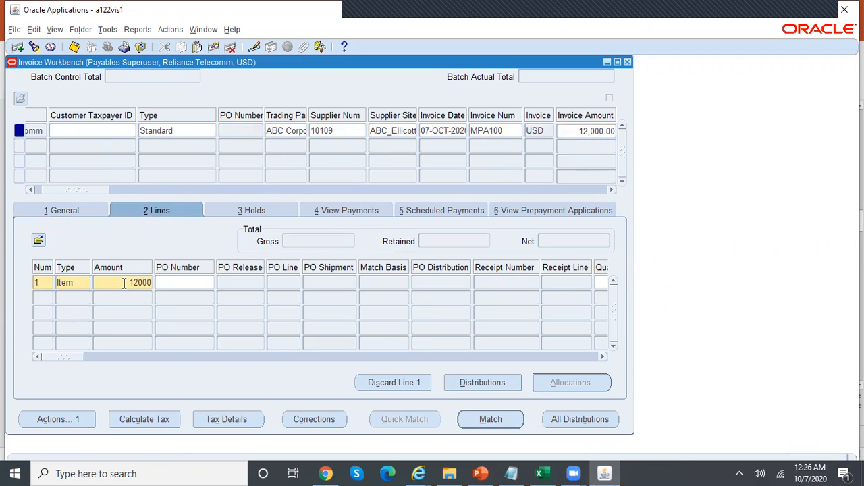
pyautogui.click(171, 280)
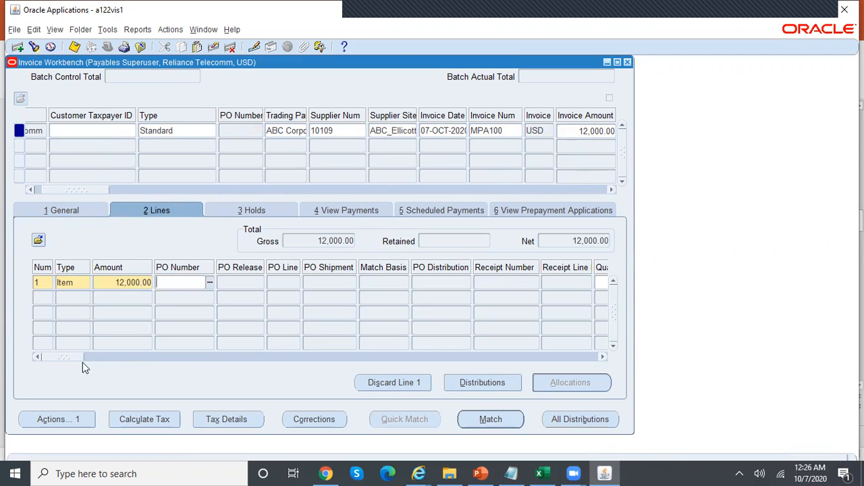
pyautogui.moveTo(69, 358); pyautogui.dragTo(185, 362)
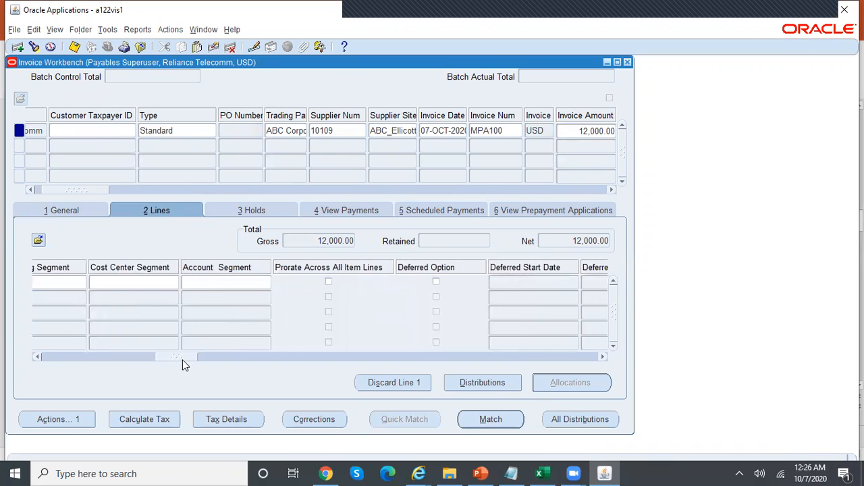
pyautogui.click(436, 283)
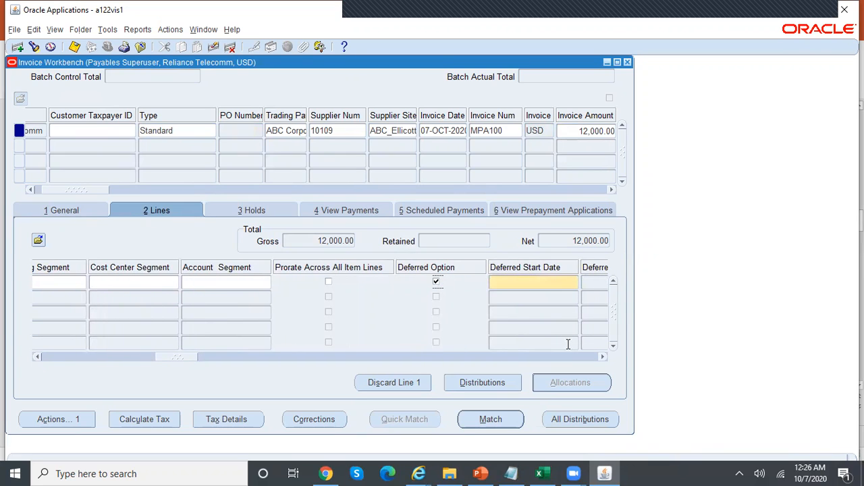
pyautogui.click(602, 356)
pyautogui.click(602, 356)
pyautogui.click(603, 357)
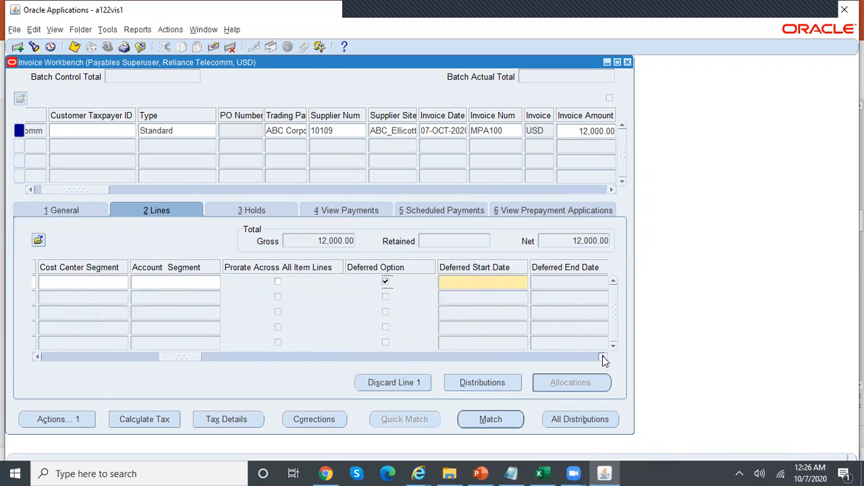
pyautogui.click(602, 357)
pyautogui.click(602, 357)
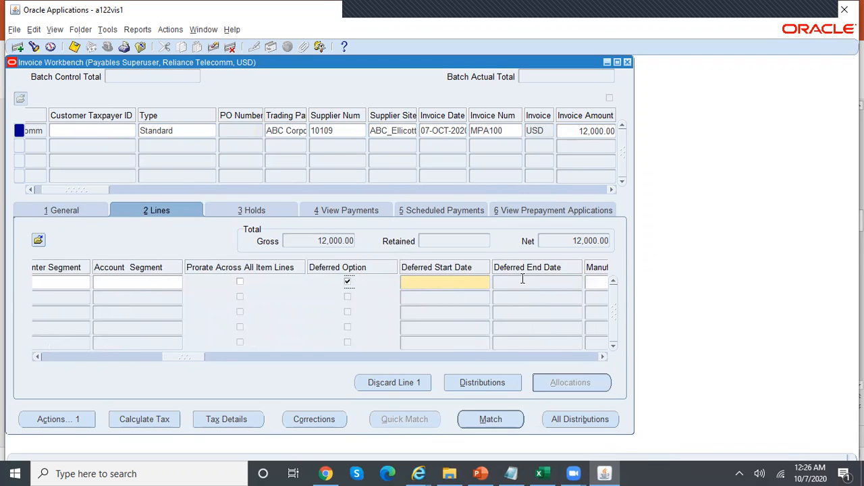
pyautogui.click(540, 473)
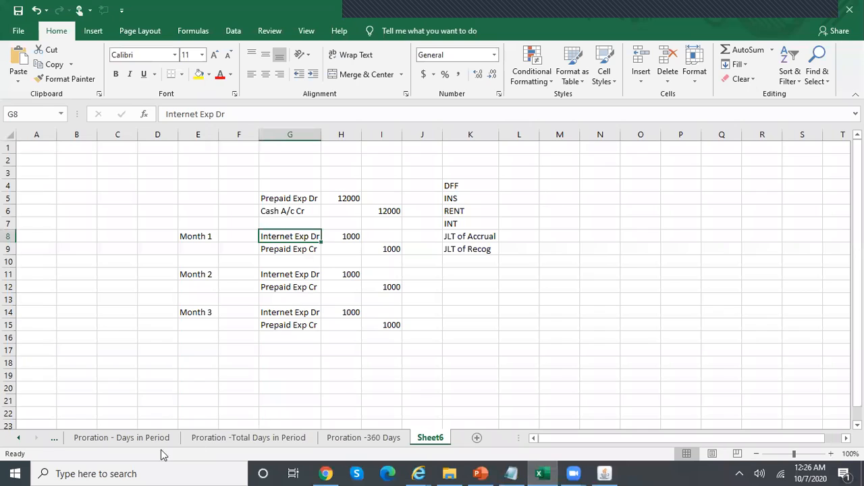
# Read deferred dates 15-Oct-20 (C1) and 15-Jan-21 (E1) on the Proration - First Period sheet
pyautogui.click(20, 439)
pyautogui.click(102, 440)
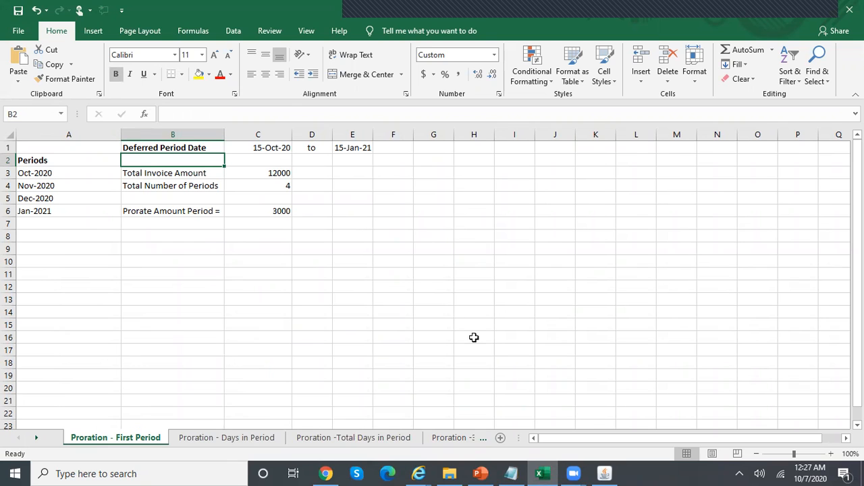
pyautogui.click(604, 474)
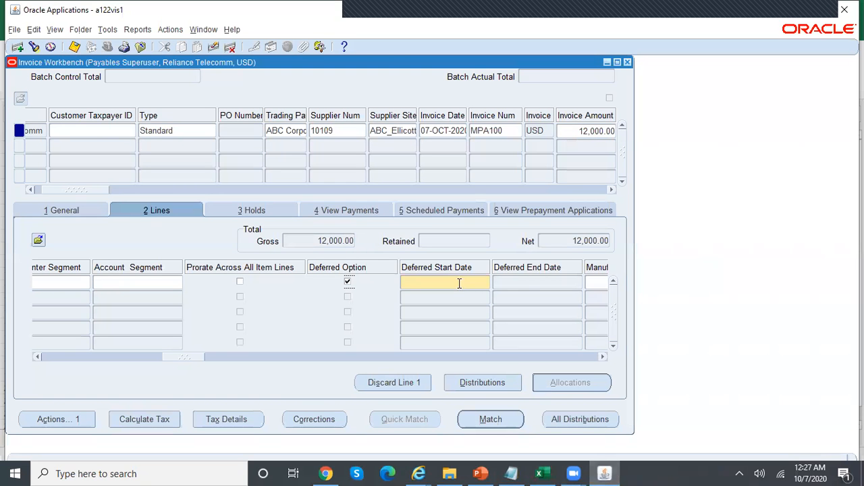
pyautogui.click(542, 473)
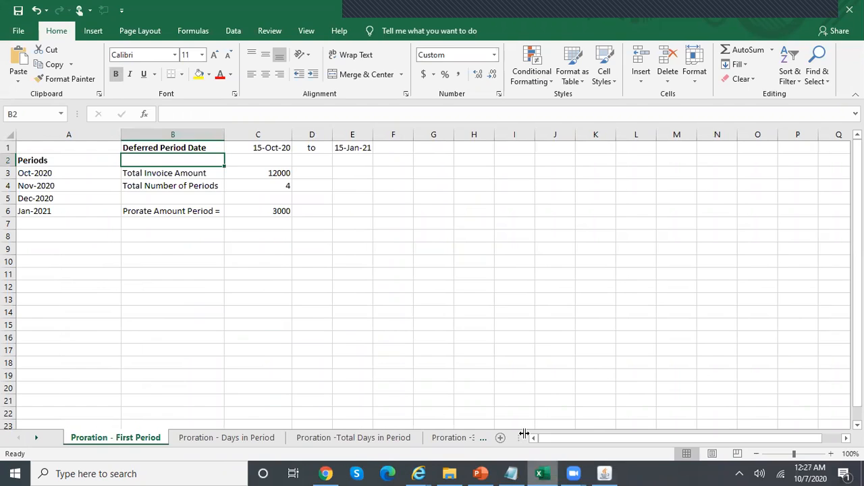
pyautogui.click(284, 147)
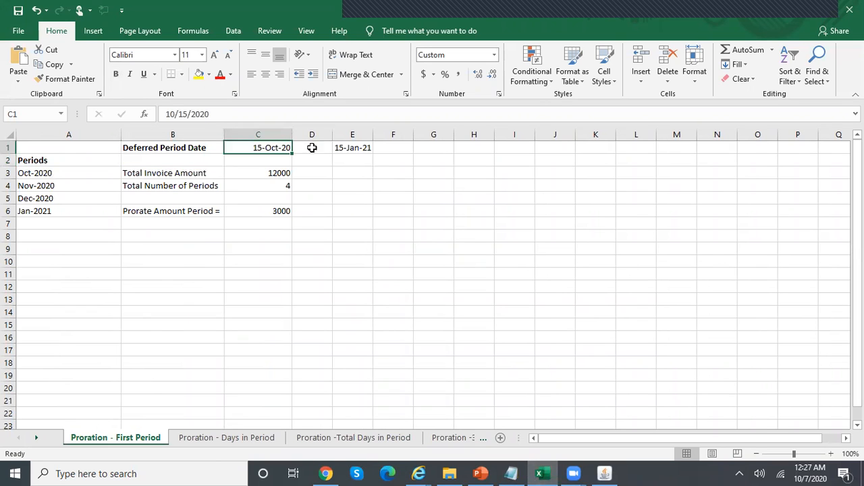
pyautogui.click(366, 149)
pyautogui.click(605, 473)
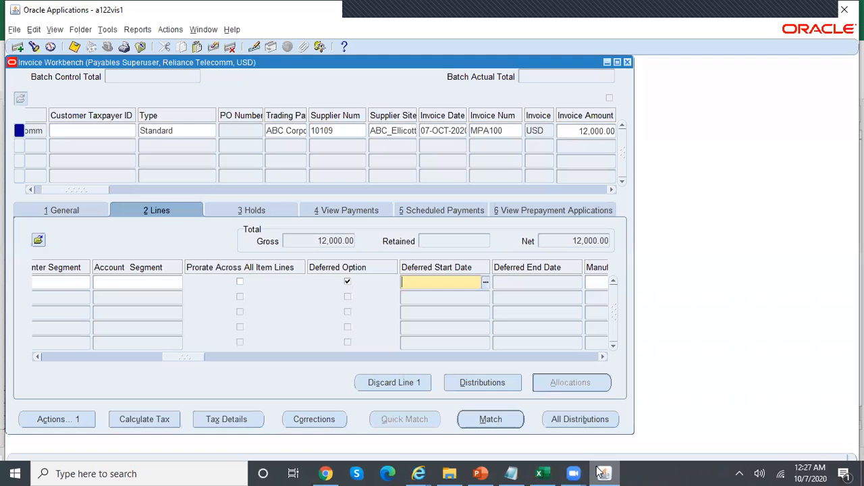
# Give line 1 deferred dates 15-OCT-2020 to 15-JAN-2021 and save invoice MPA100
pyautogui.write('15-OCT-2020')
pyautogui.press('Tab')
pyautogui.write('15-JAN-20')
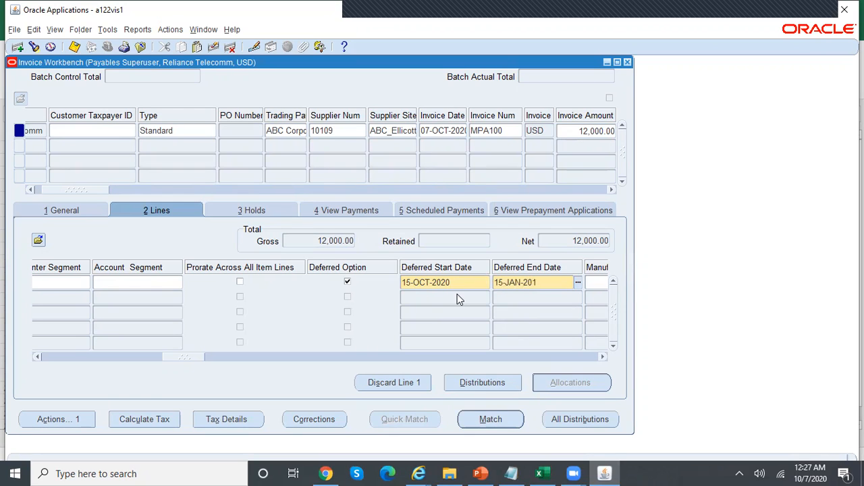
pyautogui.write('21')
pyautogui.hotkey('ctrl', 's')
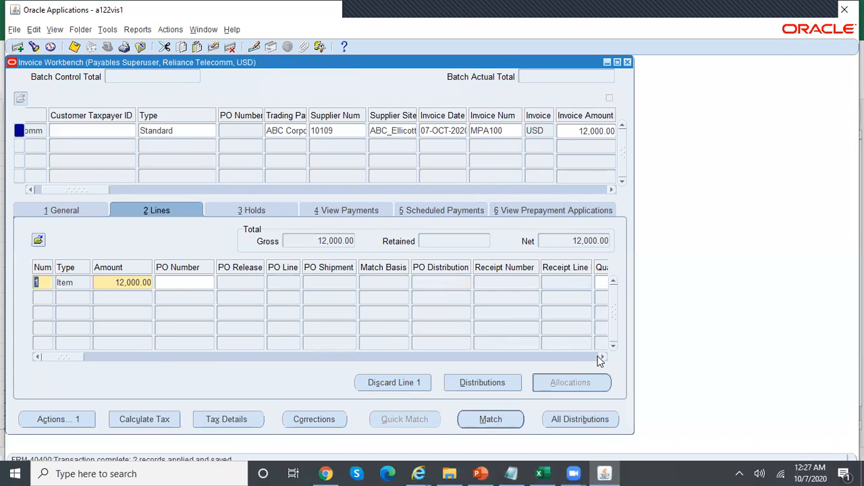
pyautogui.moveTo(65, 358); pyautogui.dragTo(574, 365)
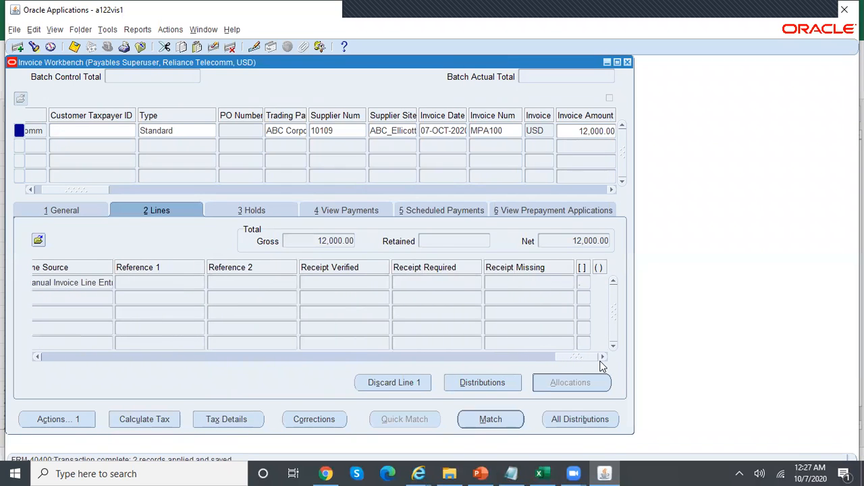
# Set line 1's flexfield to context MPA with expense type INS (Insurance)
pyautogui.click(585, 287)
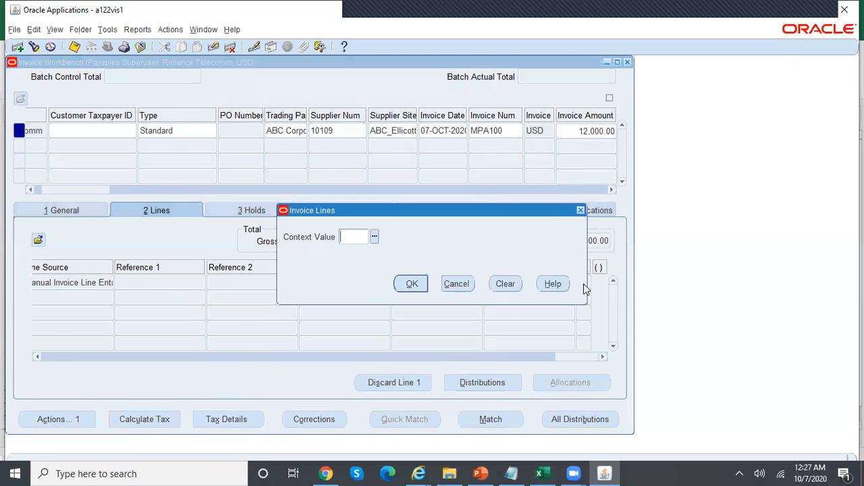
pyautogui.click(374, 237)
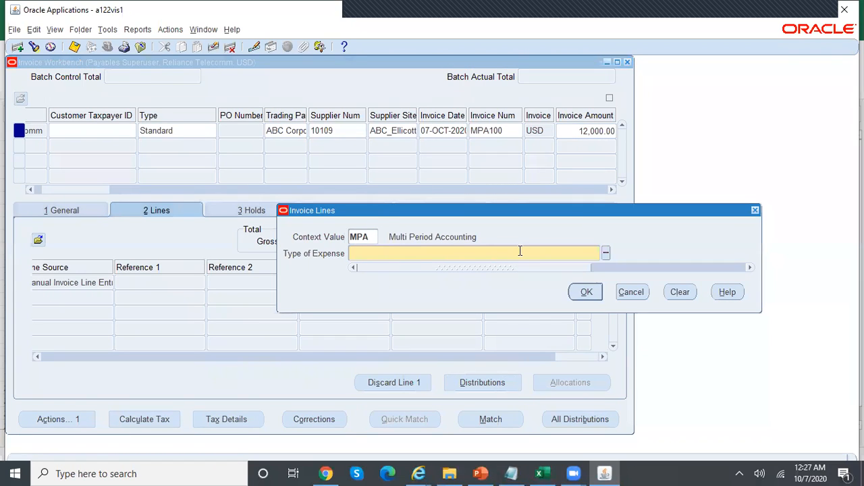
pyautogui.click(605, 253)
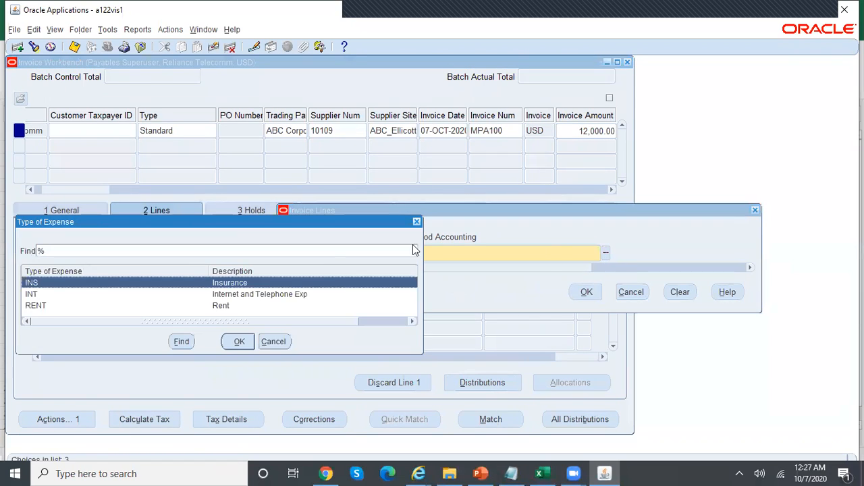
pyautogui.click(244, 343)
pyautogui.click(575, 292)
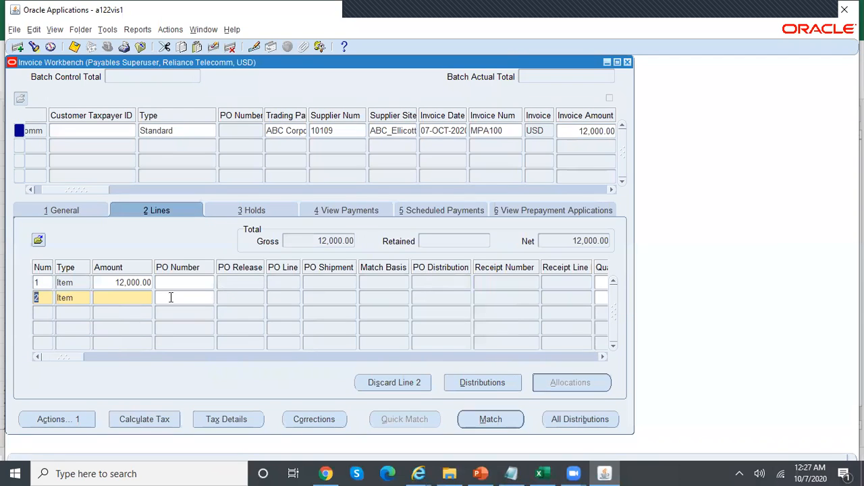
pyautogui.click(139, 284)
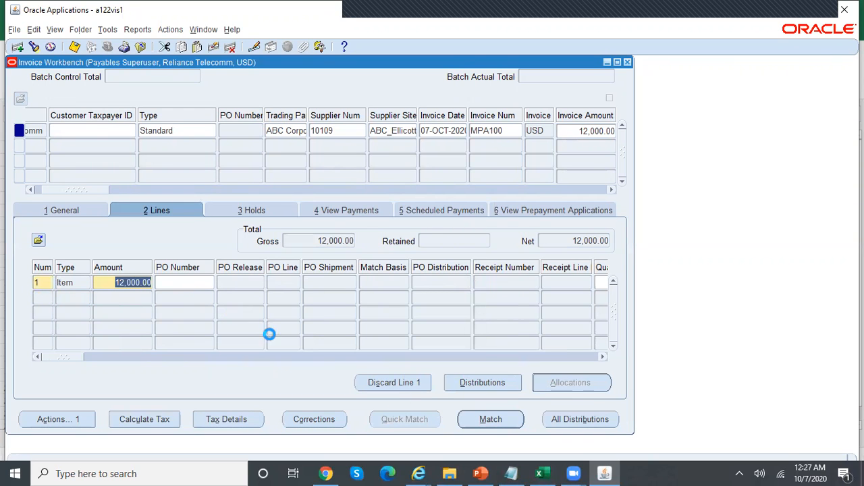
pyautogui.click(540, 473)
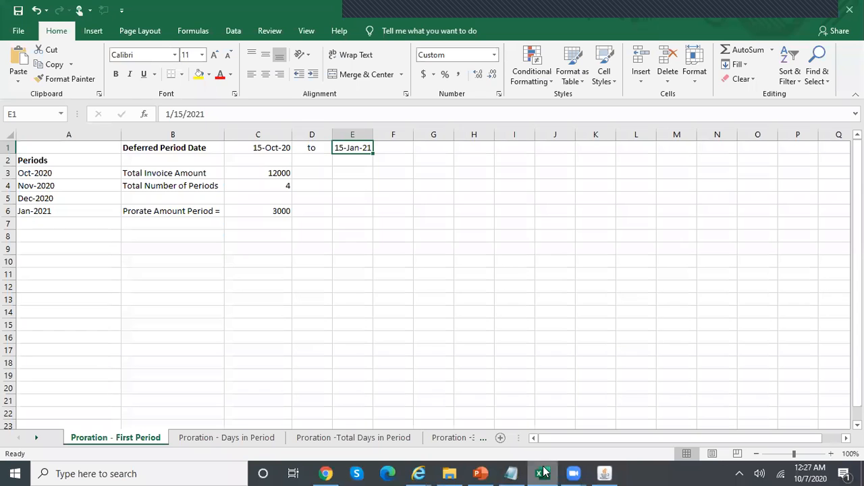
# Replace Internet Exp Dr with Insurance Dr in cells G8, G11 and G14 on Sheet6
pyautogui.click(465, 438)
pyautogui.click(437, 440)
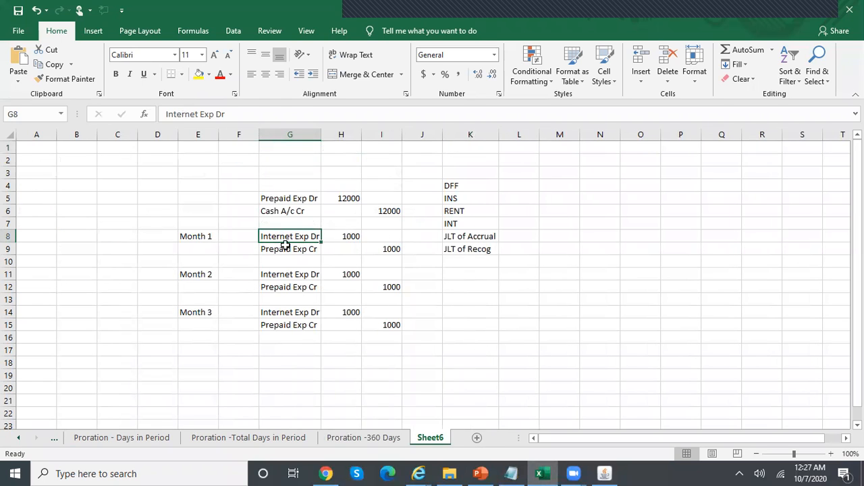
pyautogui.write('Insurance ')
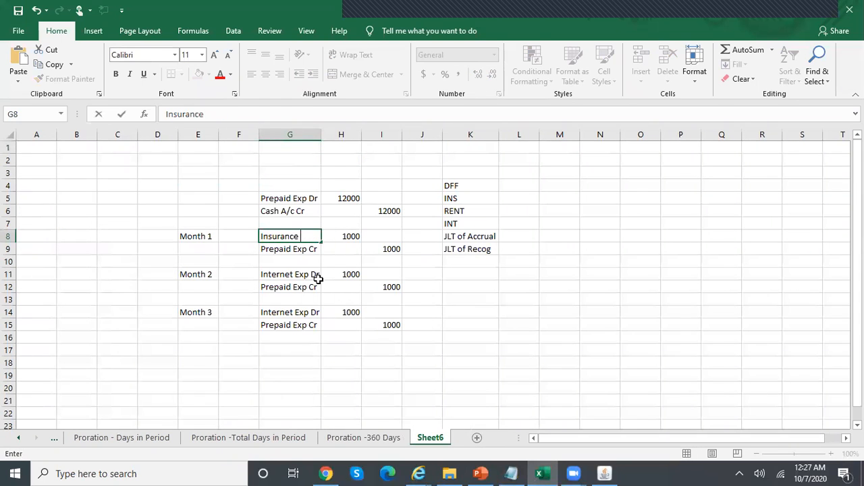
pyautogui.write('Dr')
pyautogui.press('Return')
pyautogui.press('Up')
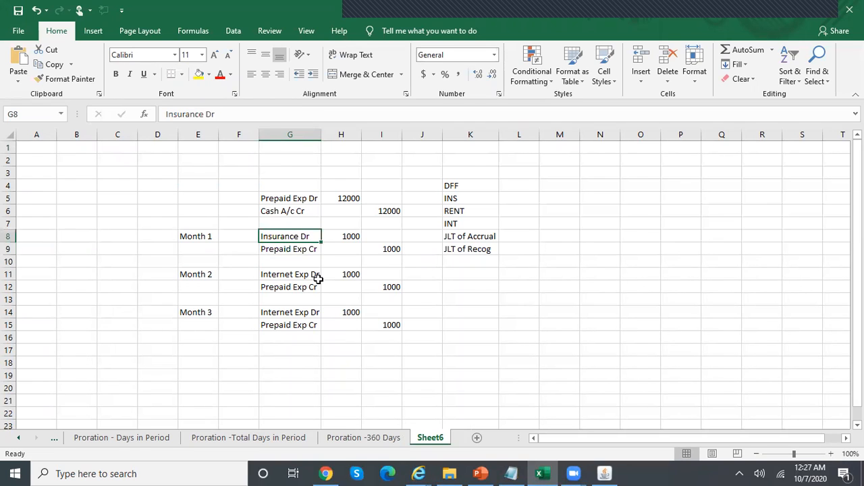
pyautogui.hotkey('ctrl', 'c')
pyautogui.press('Down')
pyautogui.press('Down')
pyautogui.press('Down')
pyautogui.hotkey('ctrl', 'v')
pyautogui.press('Down')
pyautogui.press('Down')
pyautogui.press('Down')
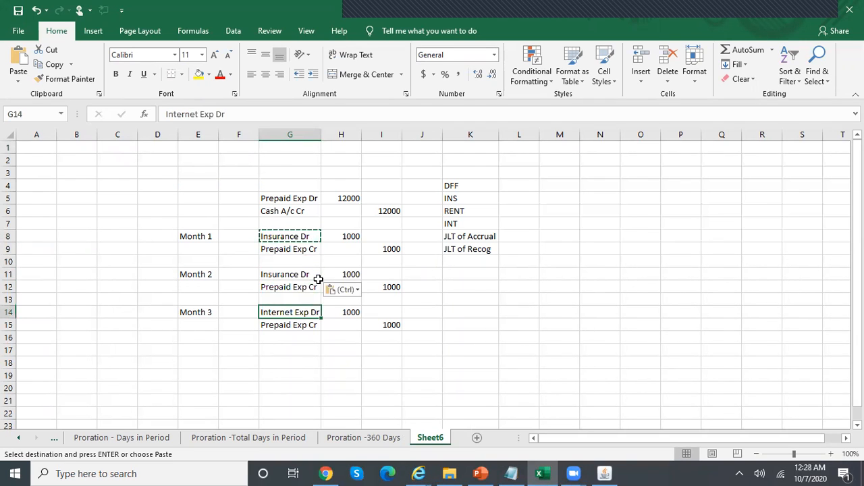
pyautogui.hotkey('ctrl', 'v')
pyautogui.press('Up')
pyautogui.press('Up')
pyautogui.press('Escape')
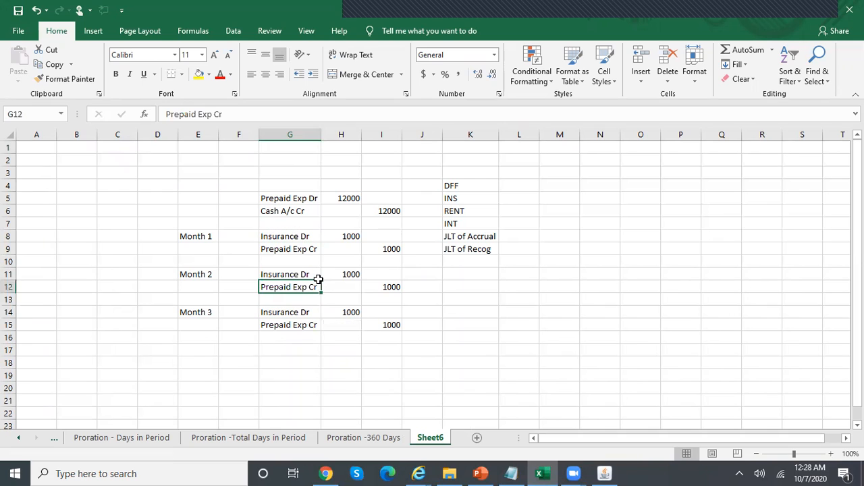
pyautogui.press('Up')
pyautogui.press('Up')
pyautogui.press('Up')
pyautogui.press('Up')
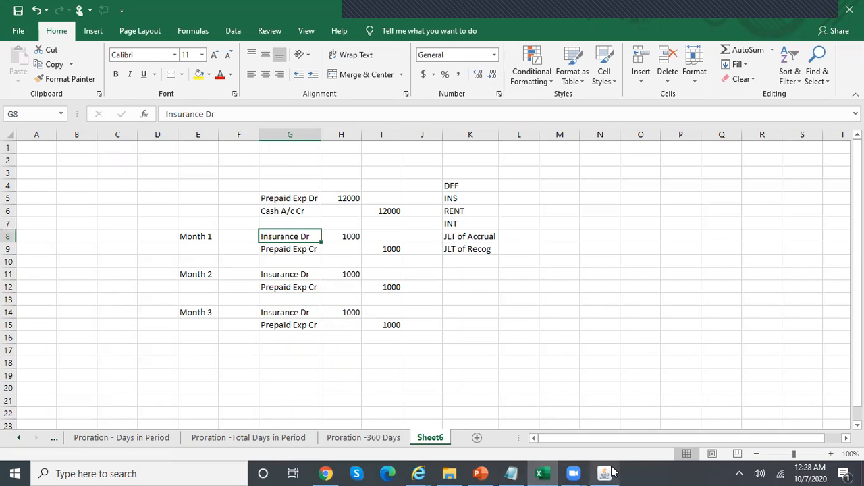
pyautogui.click(604, 473)
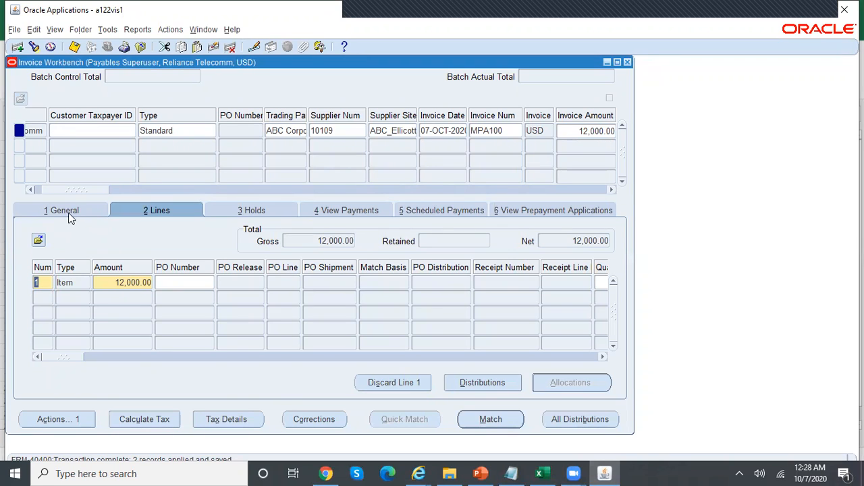
# Open line 1's distributions and enter a 12,000.00 distribution amount
pyautogui.click(67, 211)
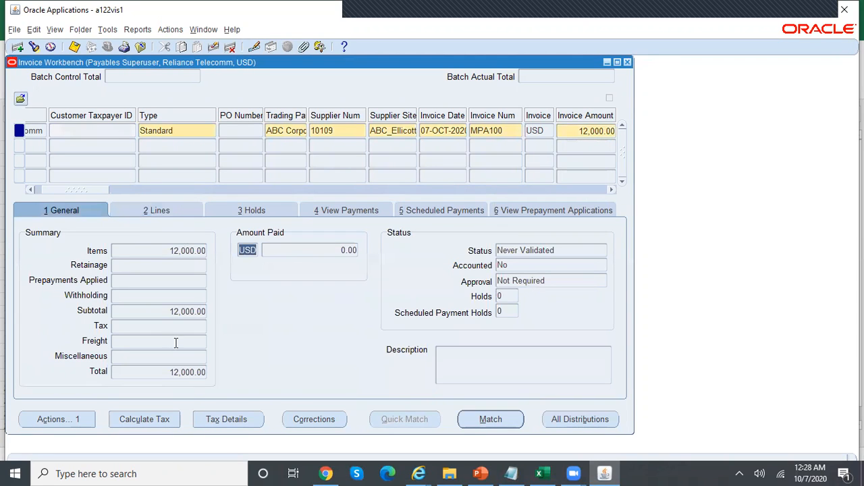
pyautogui.click(188, 210)
pyautogui.click(508, 383)
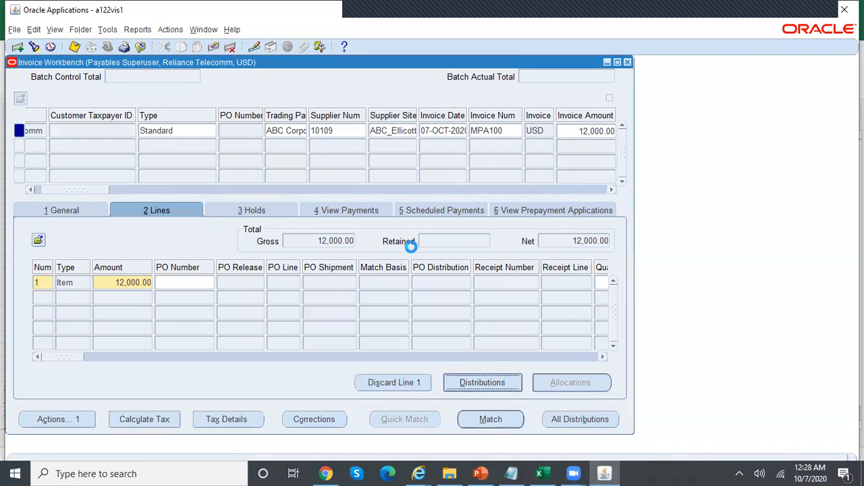
pyautogui.click(195, 144)
pyautogui.write('12000')
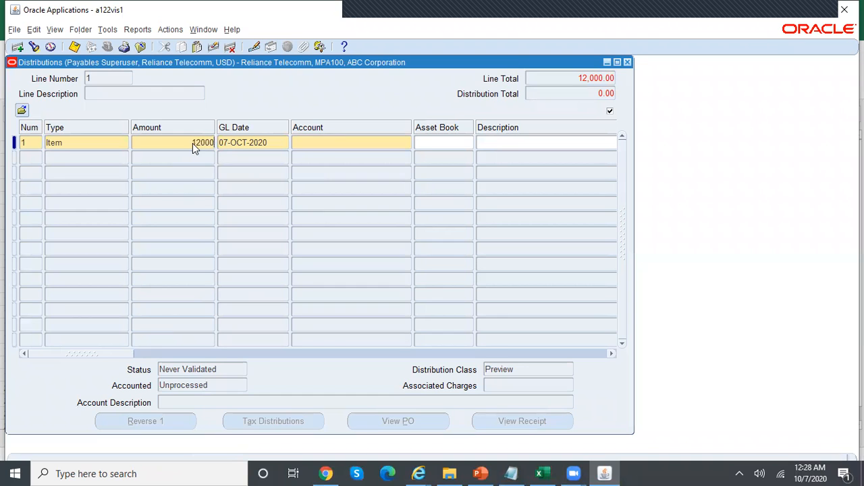
pyautogui.click(324, 145)
pyautogui.click(407, 144)
pyautogui.hotkey('ctrl', 'l')
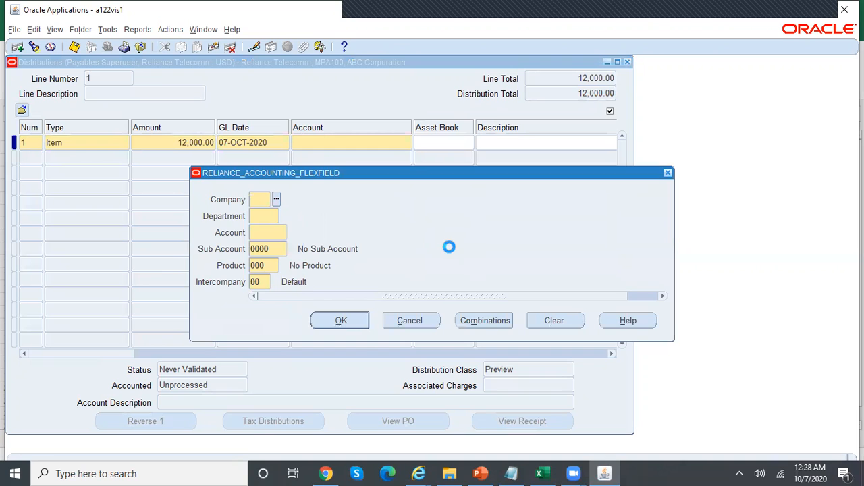
pyautogui.press('Return')
pyautogui.write('0000')
pyautogui.press('Tab')
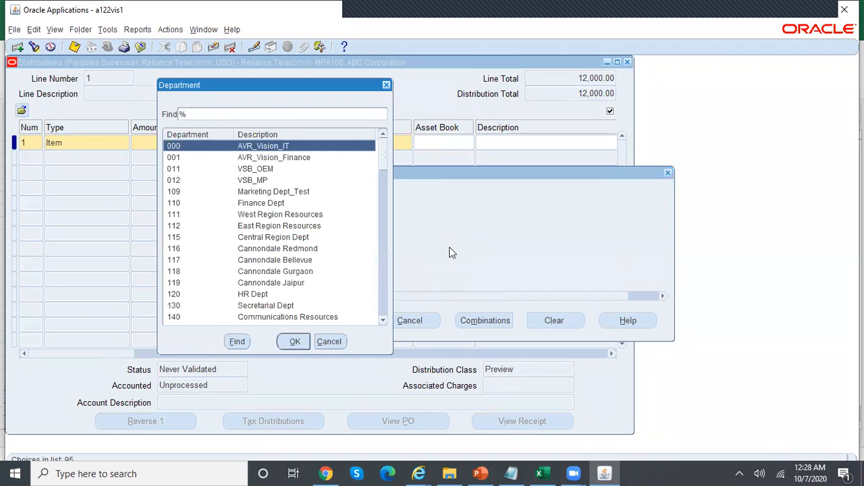
pyautogui.press('Return')
pyautogui.hotkey('ctrl', 'l')
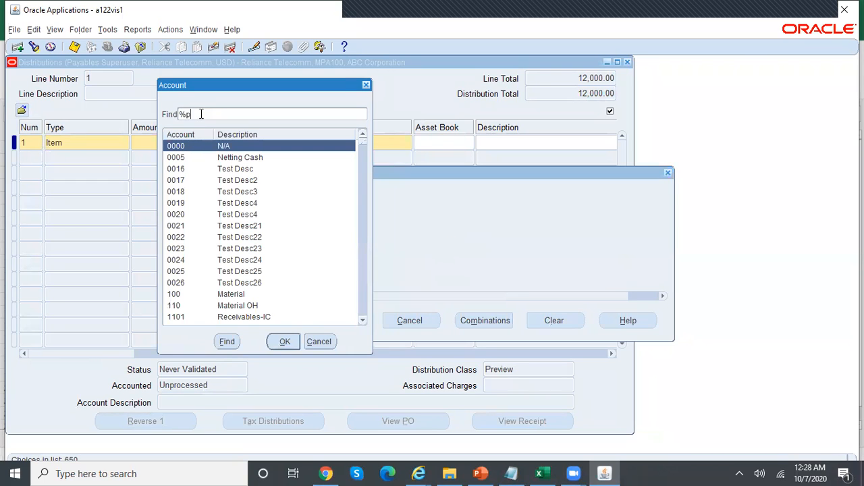
pyautogui.click(227, 341)
pyautogui.click(340, 320)
pyautogui.click(274, 142)
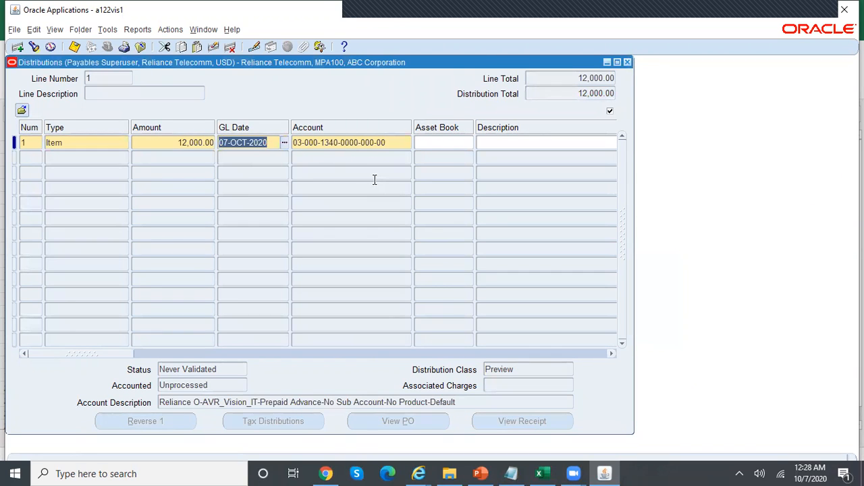
pyautogui.hotkey('ctrl', 's')
pyautogui.click(627, 62)
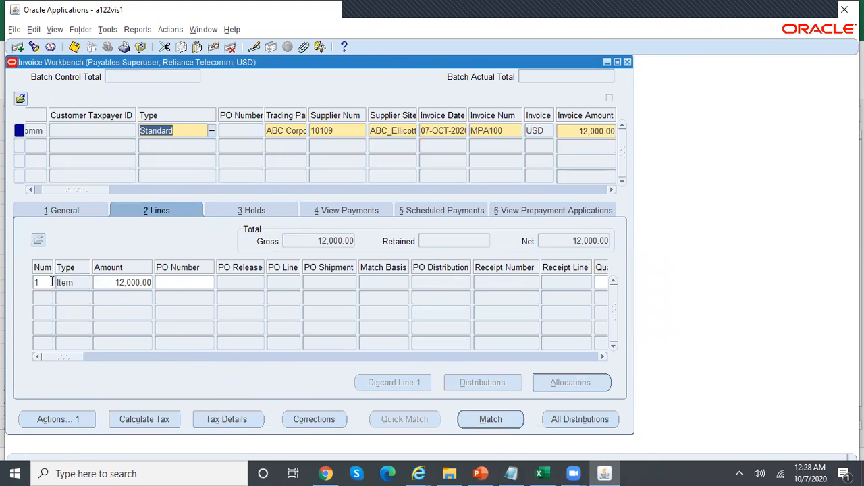
# Validate invoice MPA100 through the Actions window so its status shows Validated
pyautogui.click(93, 210)
pyautogui.click(74, 418)
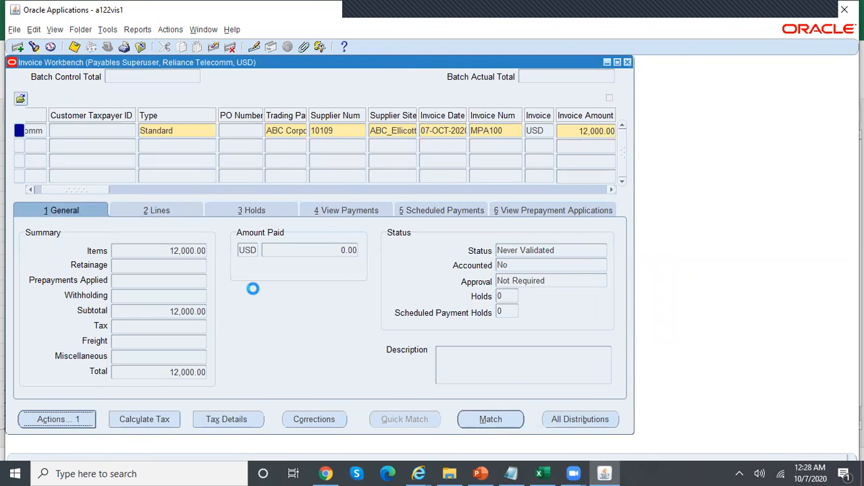
pyautogui.click(182, 99)
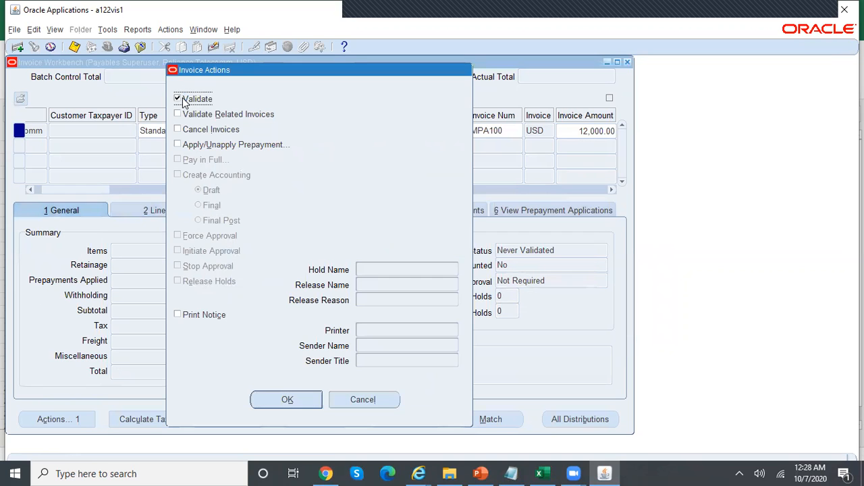
pyautogui.click(294, 392)
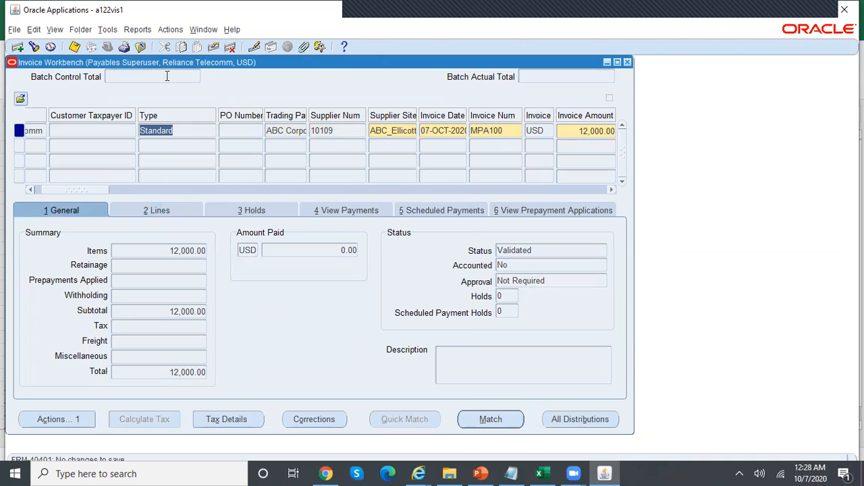
# Review your recent concurrent requests, then return to the PowerPoint steps slide
pyautogui.click(56, 31)
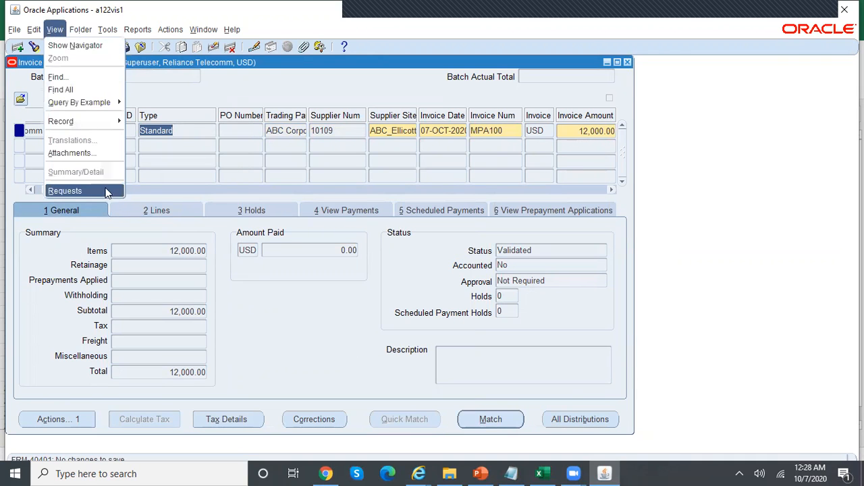
pyautogui.click(108, 188)
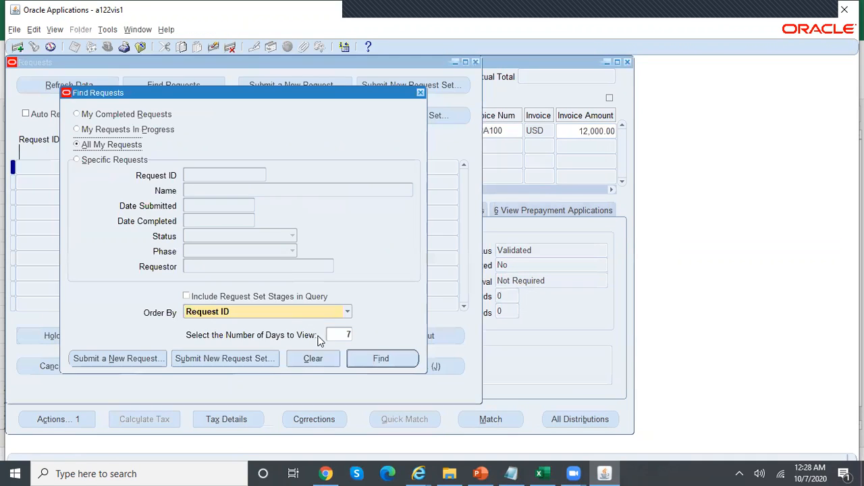
pyautogui.press('Return')
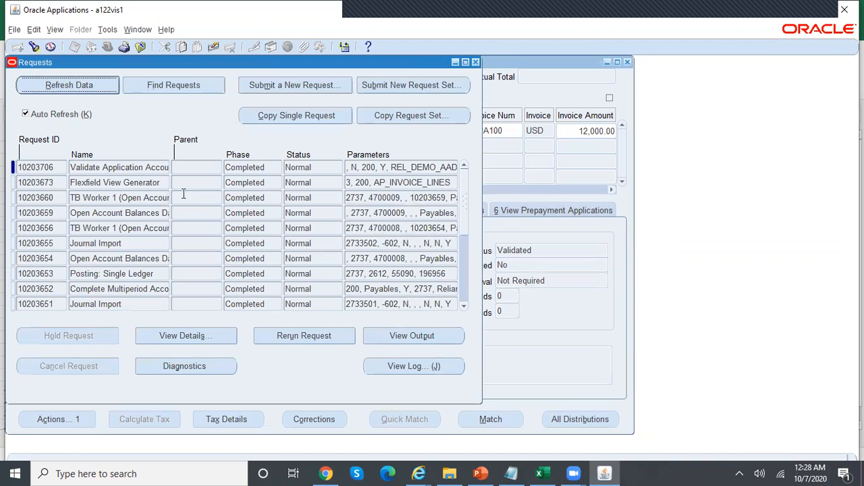
pyautogui.click(153, 168)
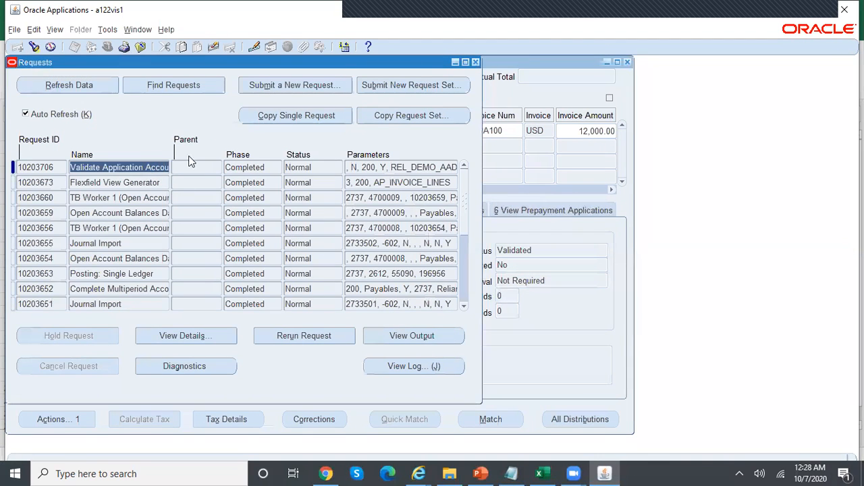
pyautogui.click(476, 62)
pyautogui.click(480, 473)
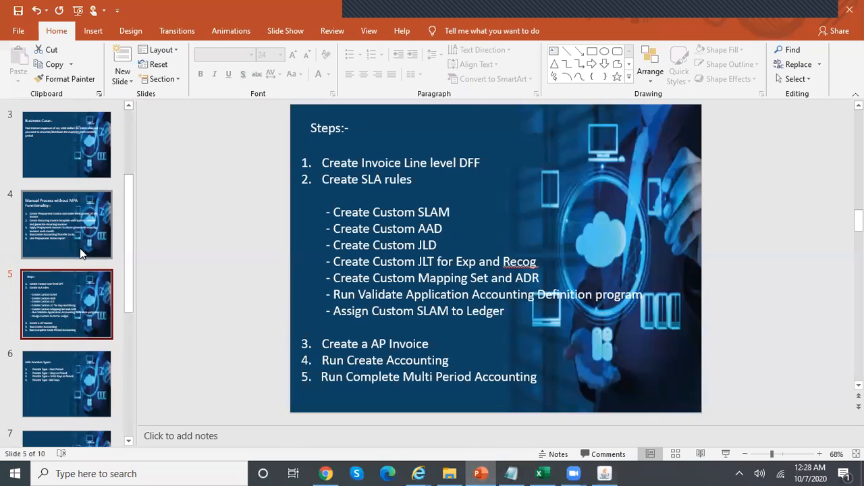
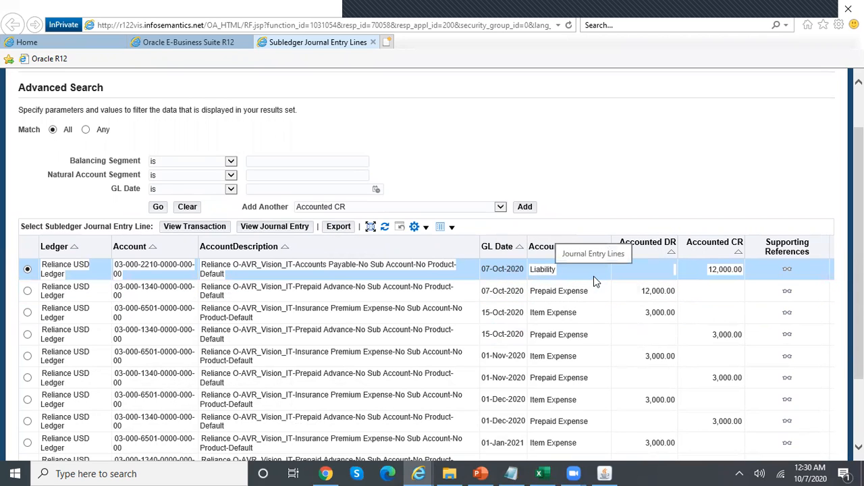
# Review the journal entry for the 07-Oct-2020 line, then go back to the journal entry lines list
pyautogui.scroll(-1, 704, 280)
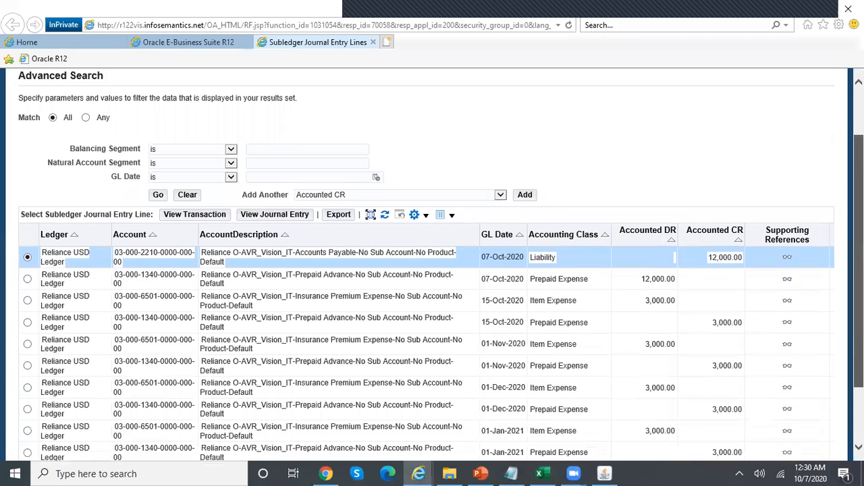
pyautogui.scroll(-1, 713, 247)
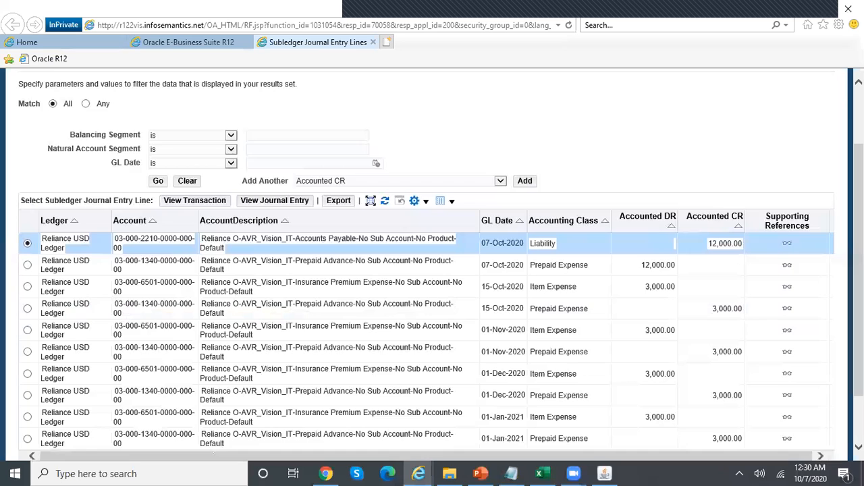
pyautogui.scroll(-2, 442, 281)
pyautogui.scroll(1, 442, 281)
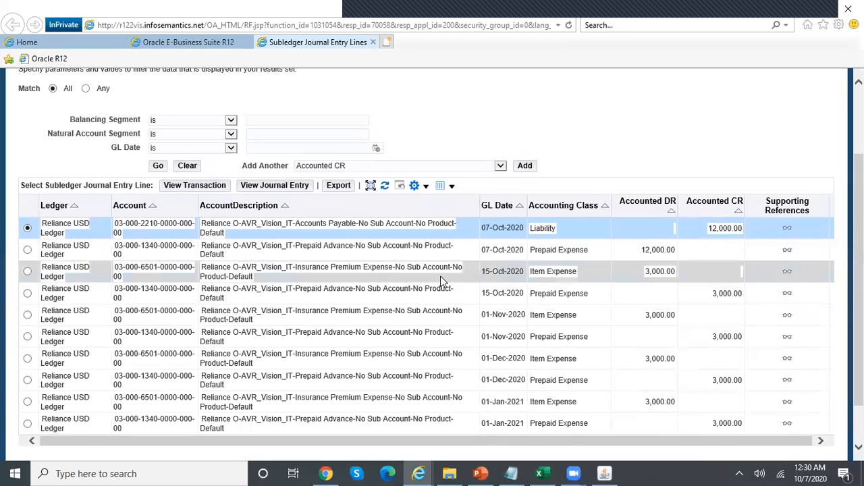
pyautogui.click(270, 186)
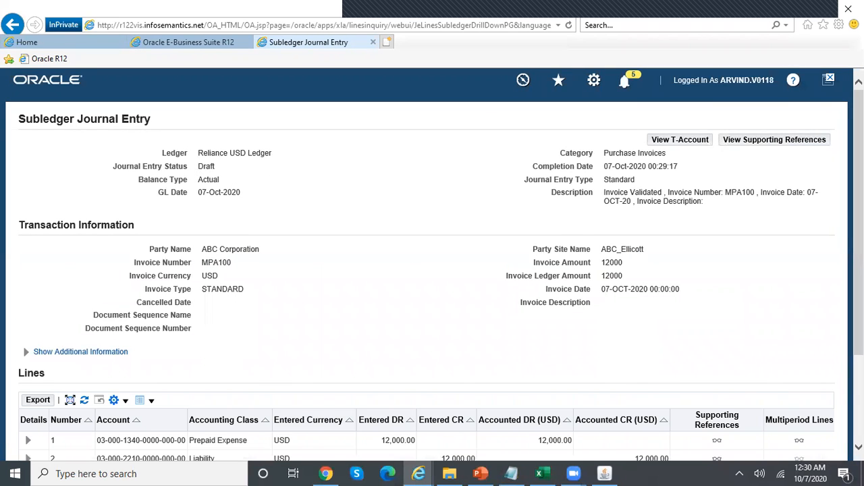
pyautogui.scroll(-3, 235, 415)
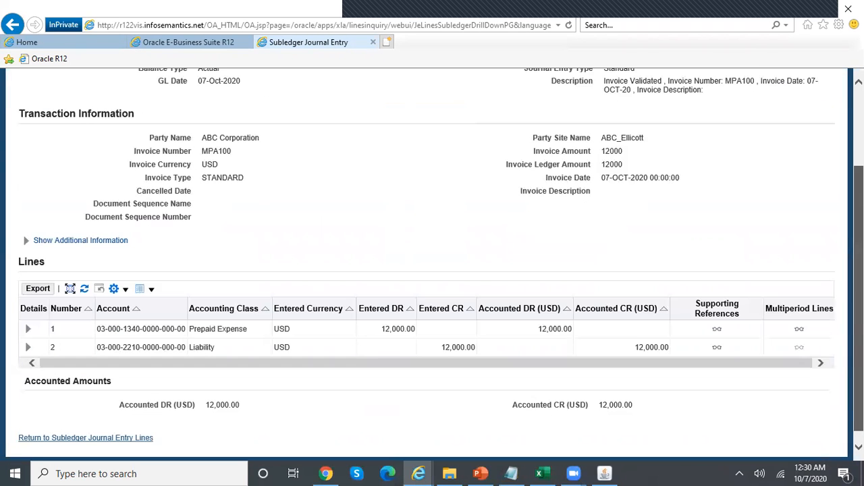
pyautogui.click(142, 438)
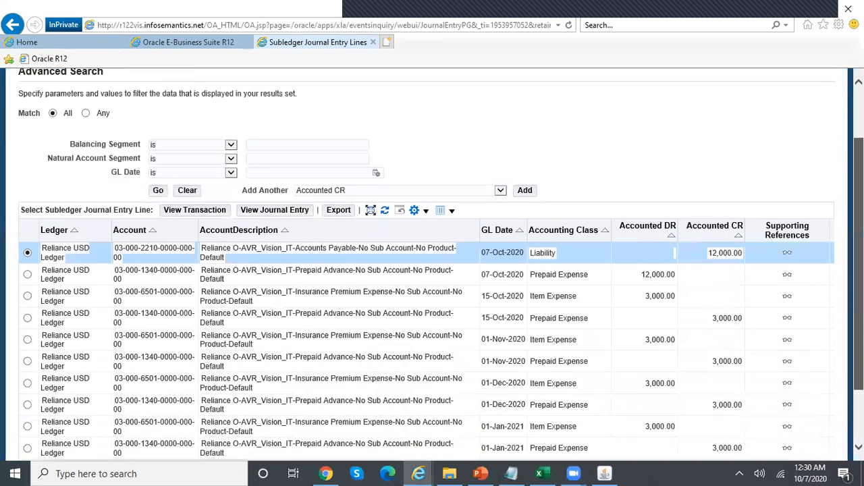
pyautogui.scroll(-2, 605, 199)
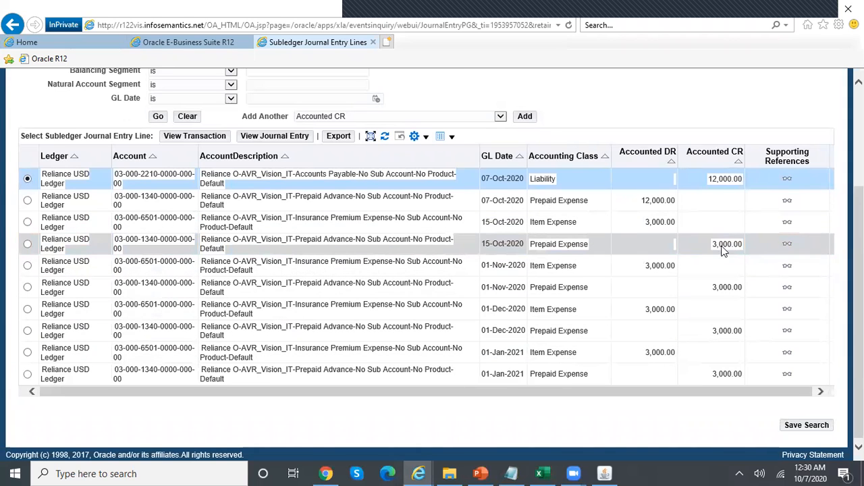
# In the proration workbook, compare the deferral start date 15-Oct-20 with the end date 15-Jan-21
pyautogui.click(544, 473)
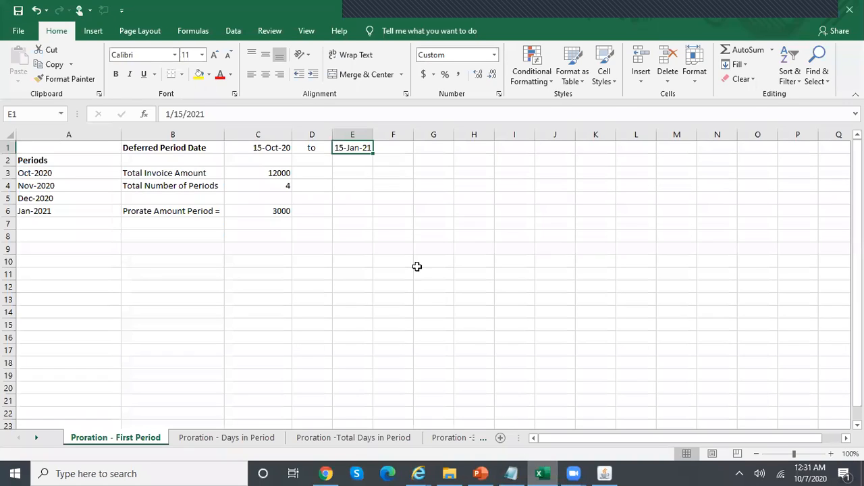
pyautogui.click(261, 149)
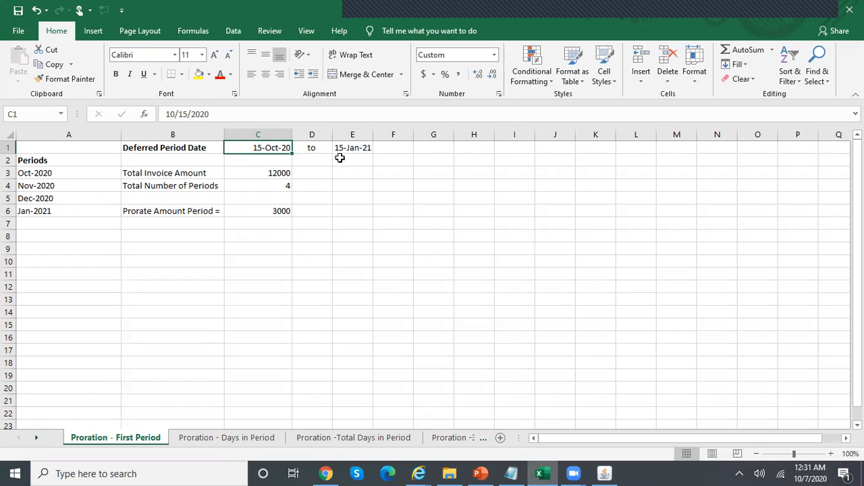
pyautogui.click(362, 151)
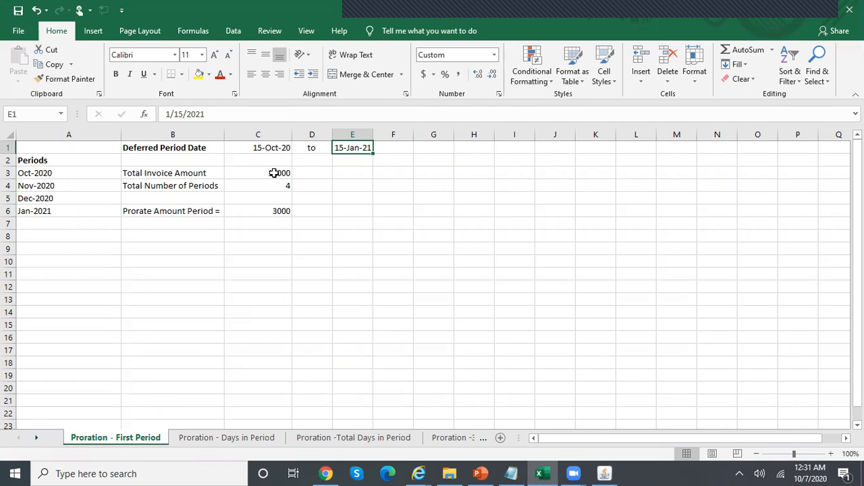
pyautogui.click(266, 151)
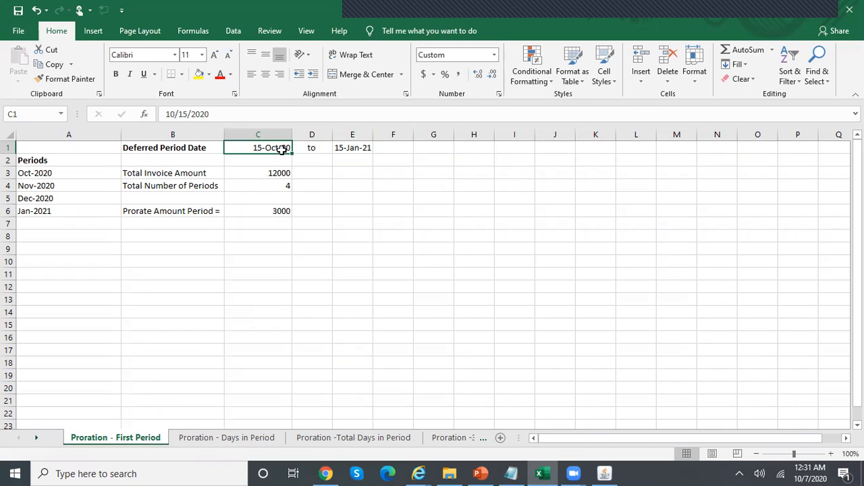
pyautogui.click(353, 147)
pyautogui.click(270, 149)
pyautogui.click(351, 147)
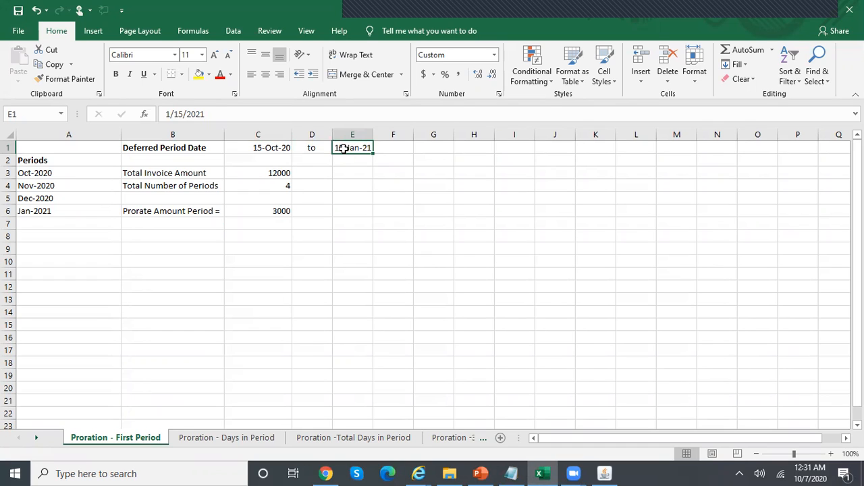
pyautogui.click(270, 148)
pyautogui.click(350, 147)
pyautogui.click(251, 148)
# Check the four proration periods, Oct-2020 through Jan-2021
pyautogui.click(69, 173)
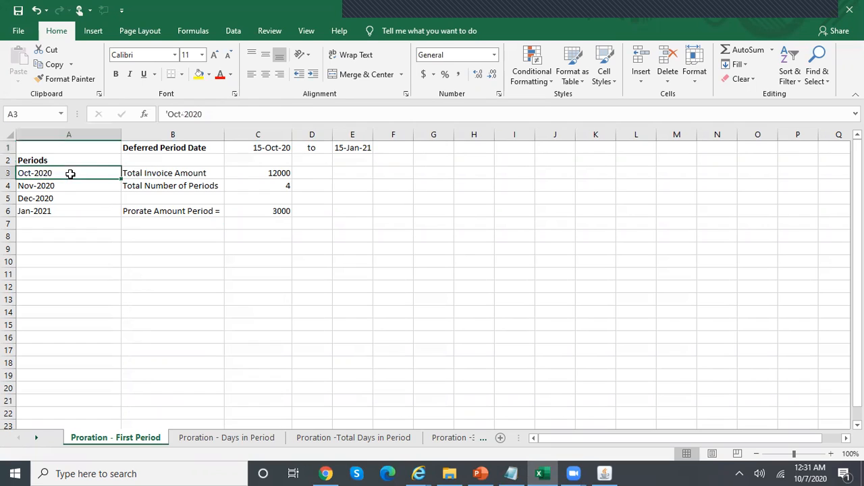
pyautogui.click(80, 188)
pyautogui.click(79, 199)
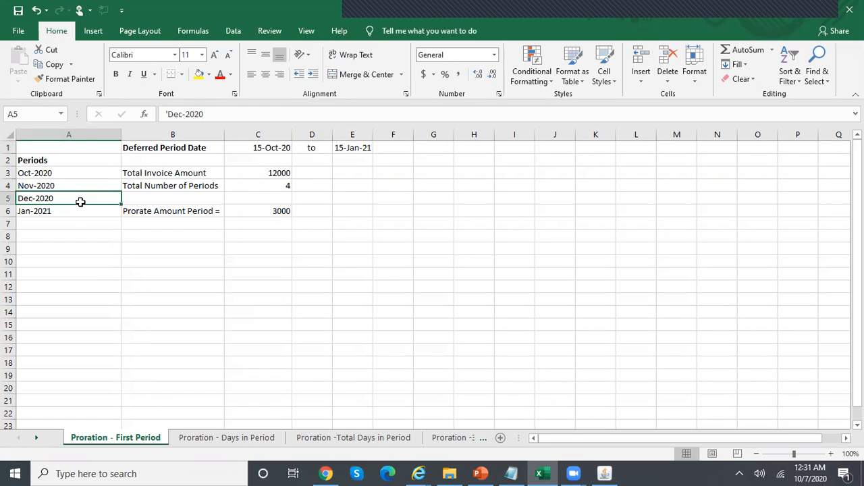
pyautogui.click(83, 211)
pyautogui.moveTo(69, 170); pyautogui.dragTo(75, 223)
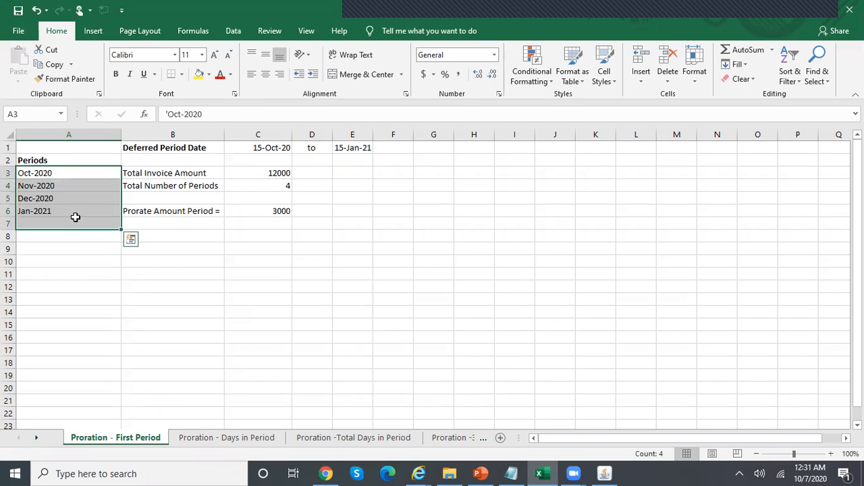
# Confirm that =C3/C4 splits the 12000 total over 4 periods into 3000 each, then return to Oracle
pyautogui.click(282, 148)
pyautogui.click(354, 143)
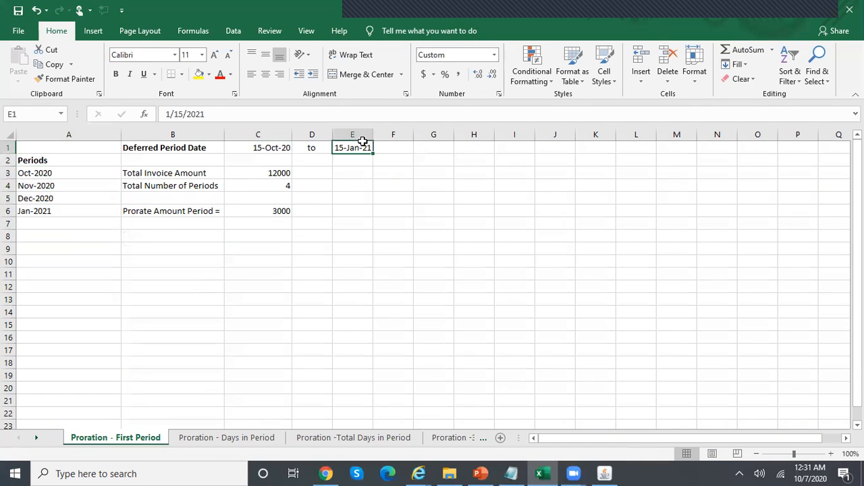
pyautogui.click(256, 174)
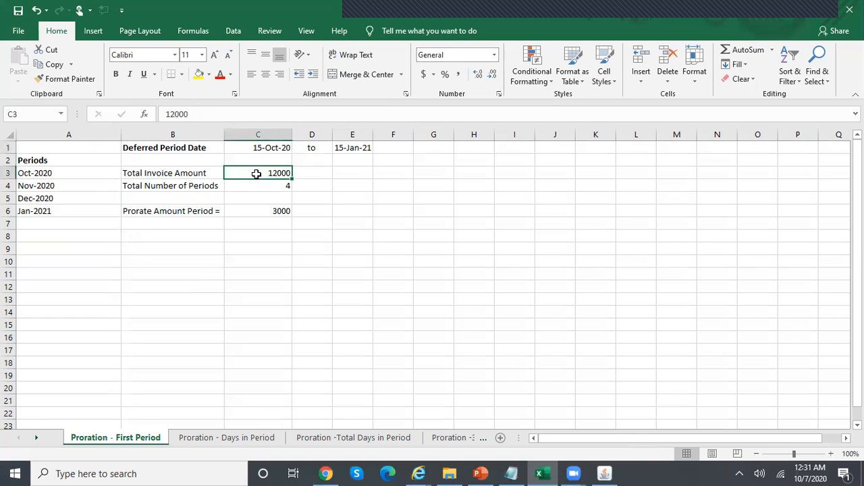
pyautogui.click(184, 190)
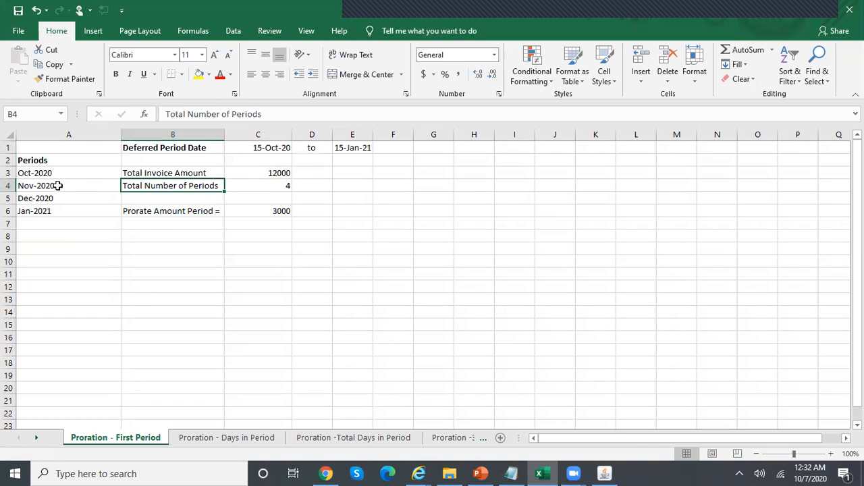
pyautogui.click(280, 188)
pyautogui.click(207, 213)
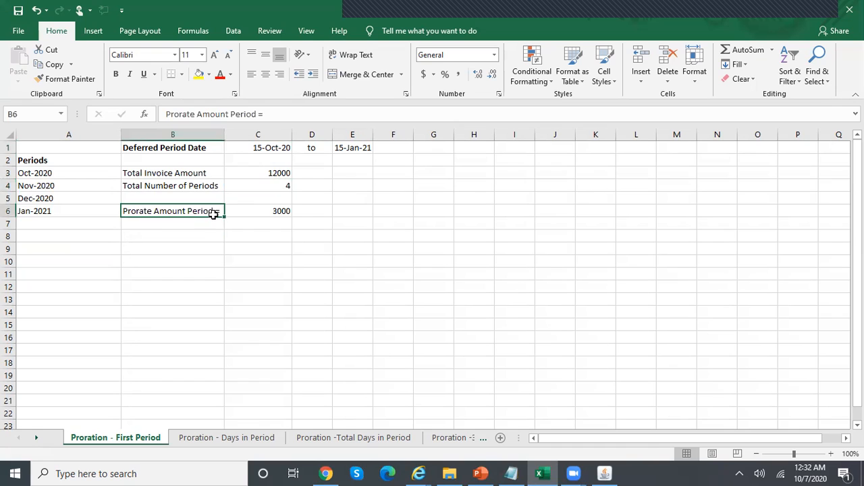
pyautogui.click(260, 214)
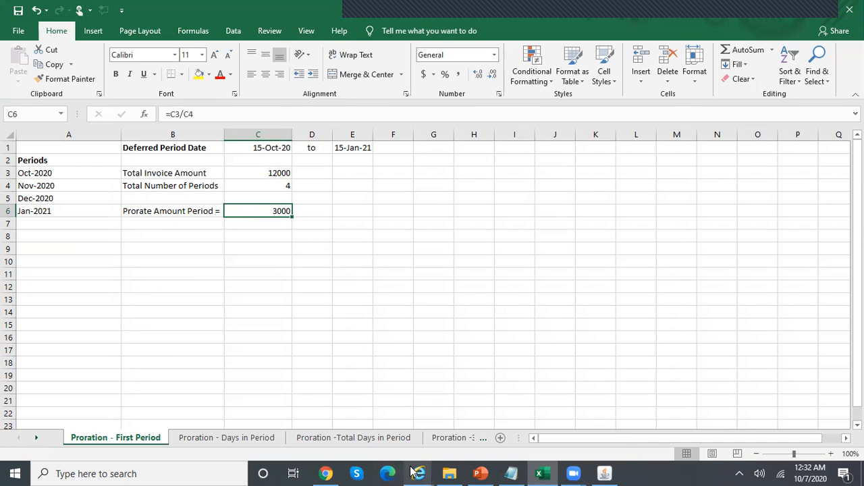
pyautogui.moveTo(415, 472)
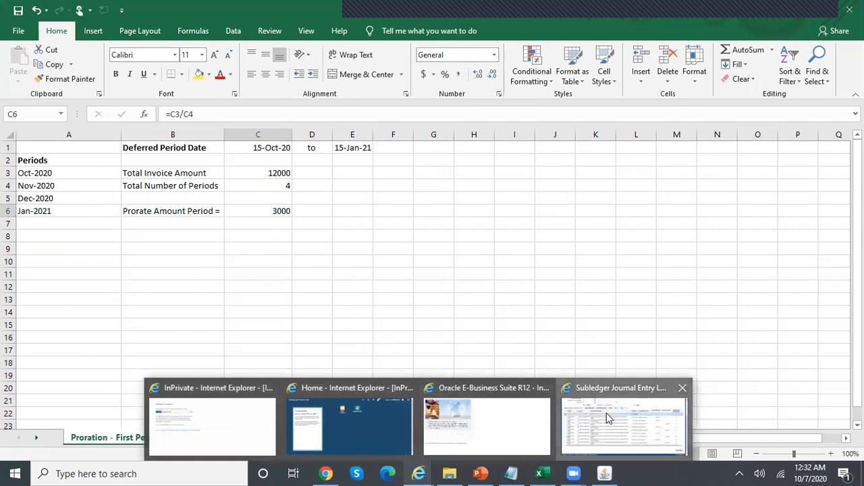
pyautogui.click(592, 410)
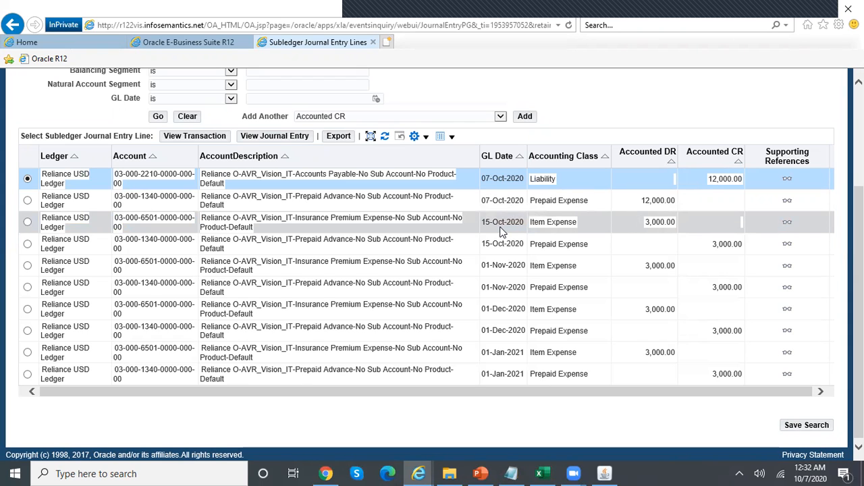
pyautogui.click(28, 222)
pyautogui.click(291, 139)
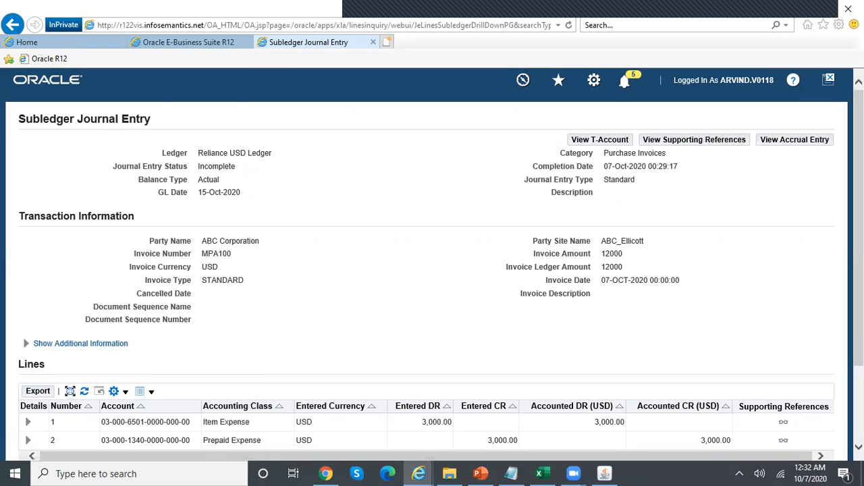
pyautogui.scroll(-3, 415, 393)
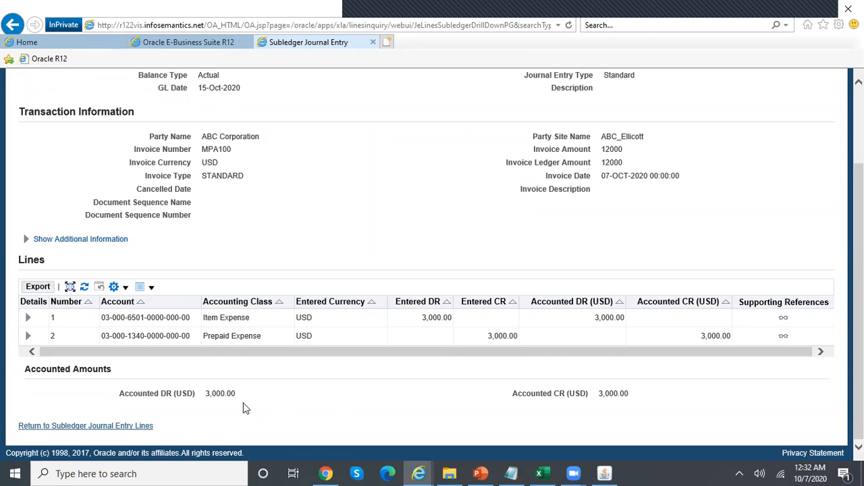
pyautogui.click(115, 426)
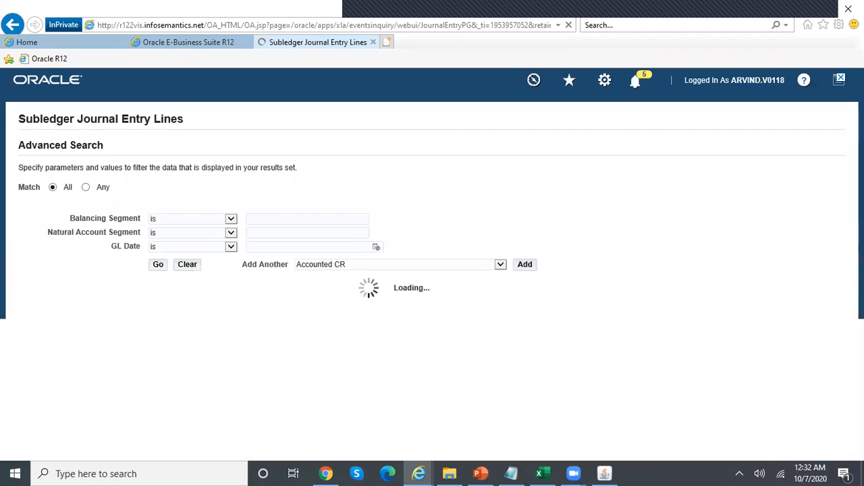
pyautogui.scroll(-3, 358, 311)
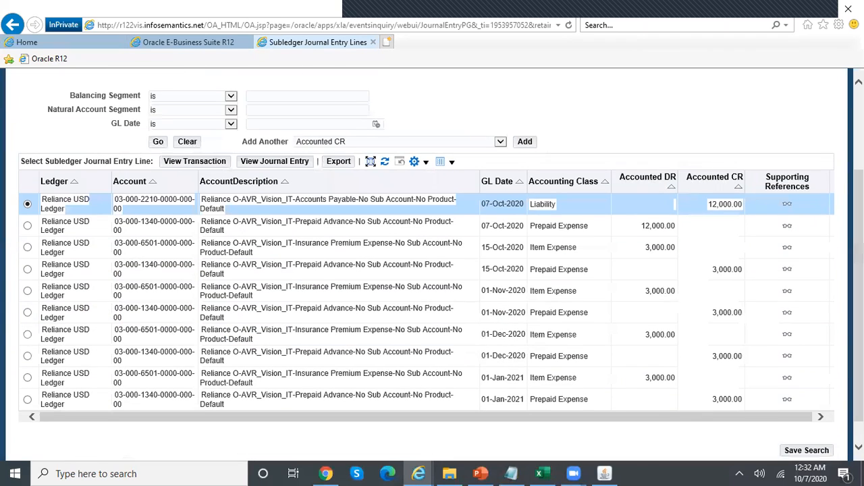
pyautogui.click(27, 291)
pyautogui.click(296, 165)
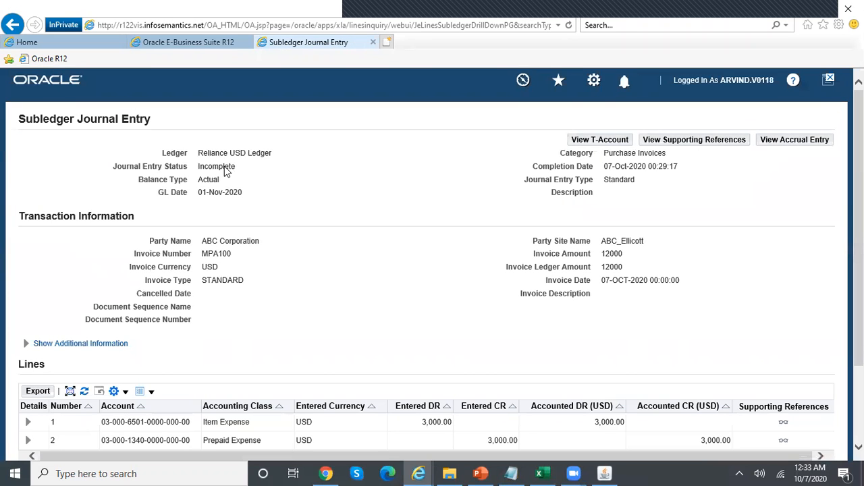
pyautogui.scroll(-3, 432, 270)
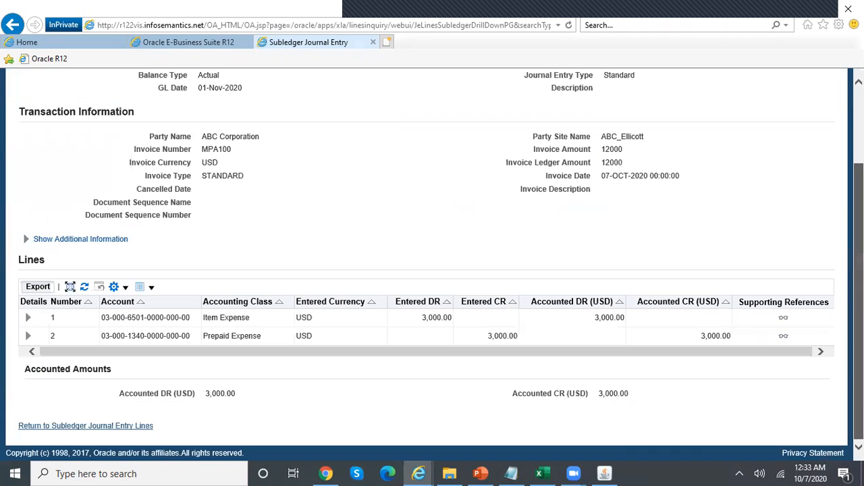
pyautogui.click(133, 426)
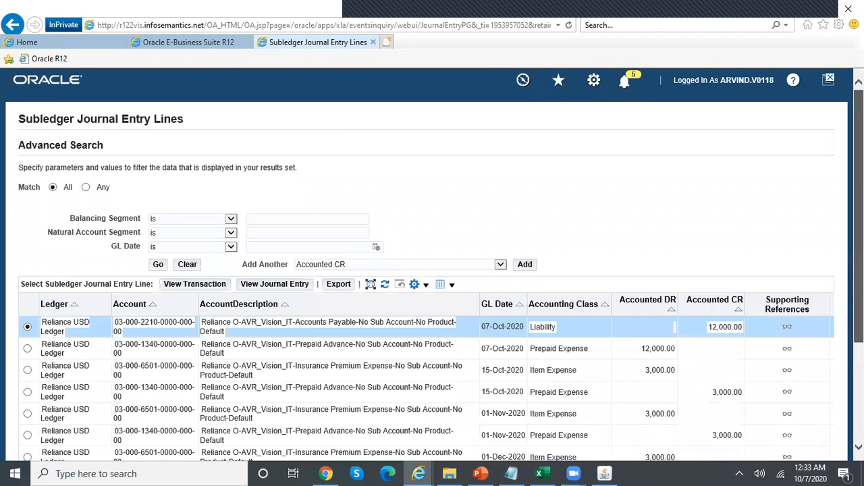
# Open the 01-Jan-2021 Item Expense journal entry, review its 3,000.00 lines, and return to the lines list
pyautogui.scroll(-3, 432, 270)
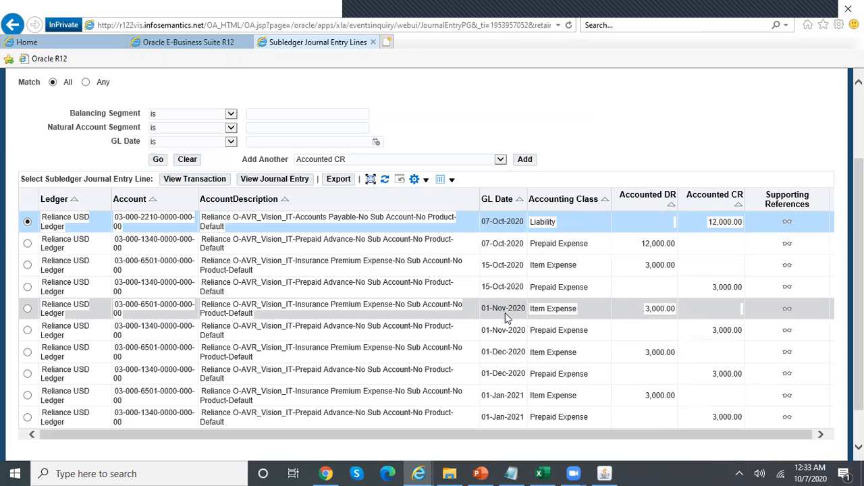
pyautogui.click(27, 395)
pyautogui.click(280, 182)
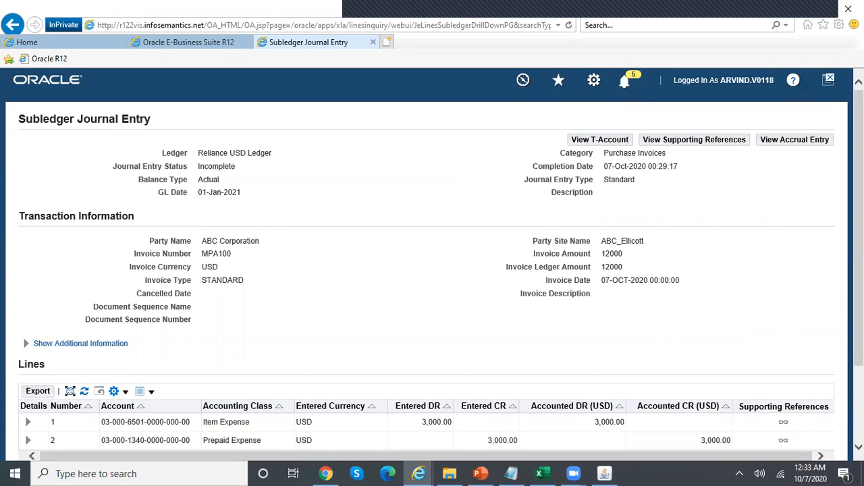
pyautogui.scroll(-3, 382, 393)
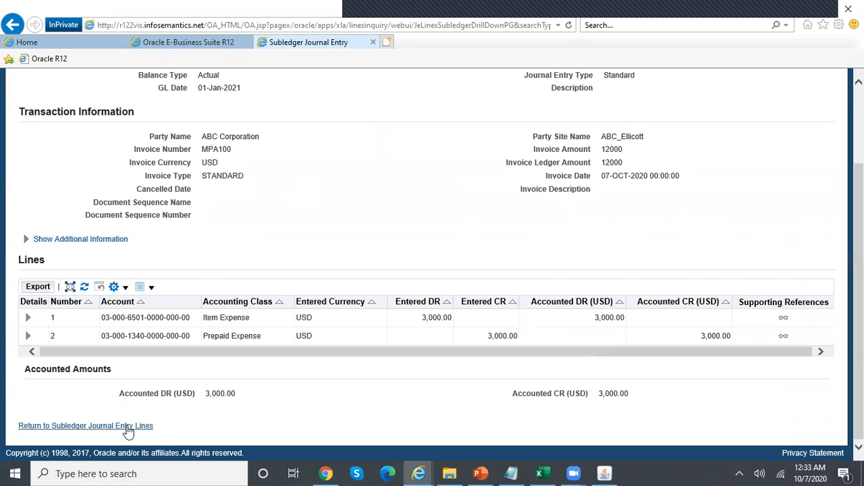
pyautogui.click(127, 426)
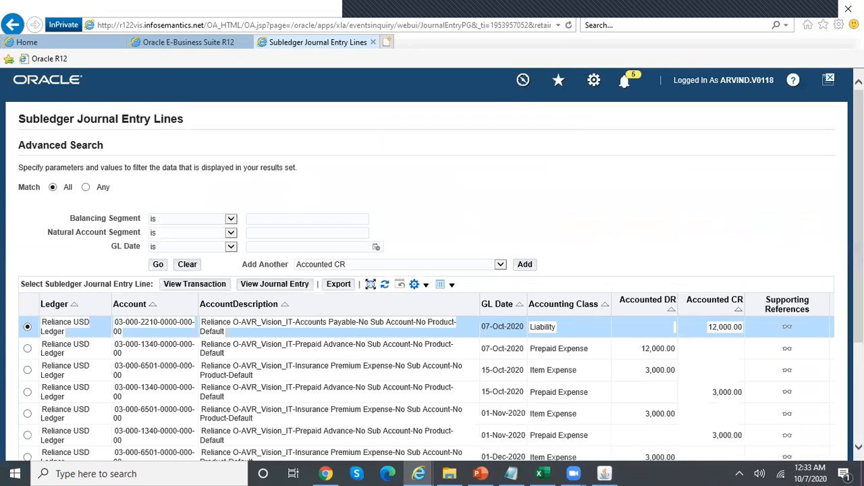
pyautogui.scroll(-3, 584, 455)
# View the Days in Period sheet's split of 12000 into 2170.213, 3957.447, 3957.447 and 1914.894, then return to Oracle
pyautogui.click(543, 472)
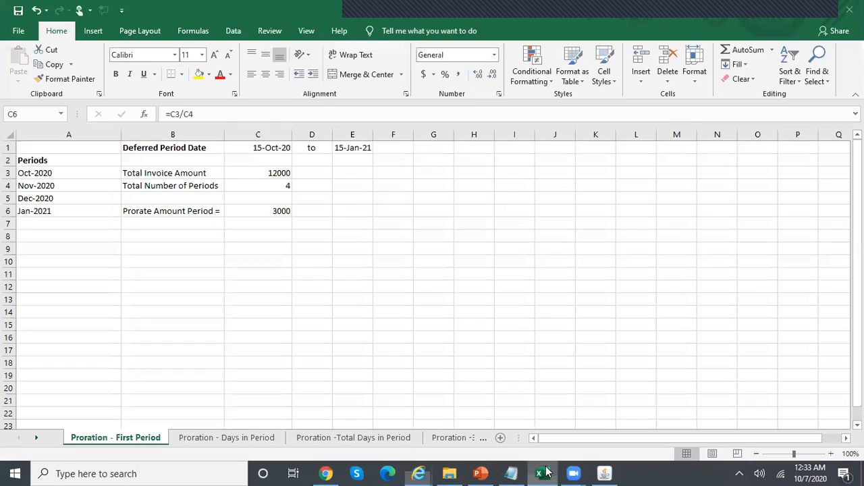
pyautogui.click(228, 440)
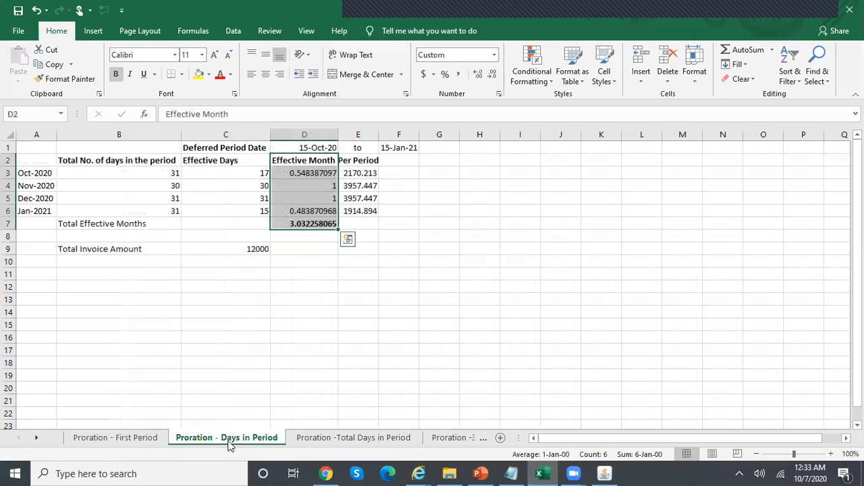
pyautogui.click(604, 473)
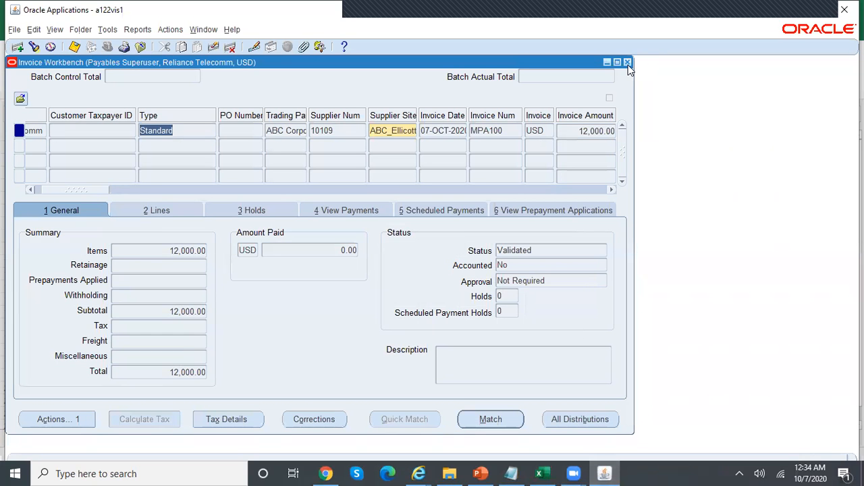
# Copy invoice number MPA100 into the Notepad notes
pyautogui.click(503, 131)
pyautogui.hotkey('ctrl', 'c')
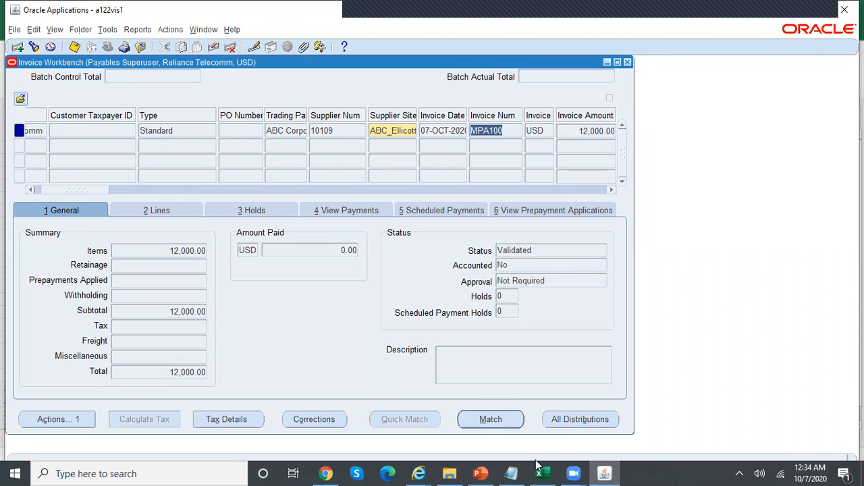
pyautogui.click(511, 473)
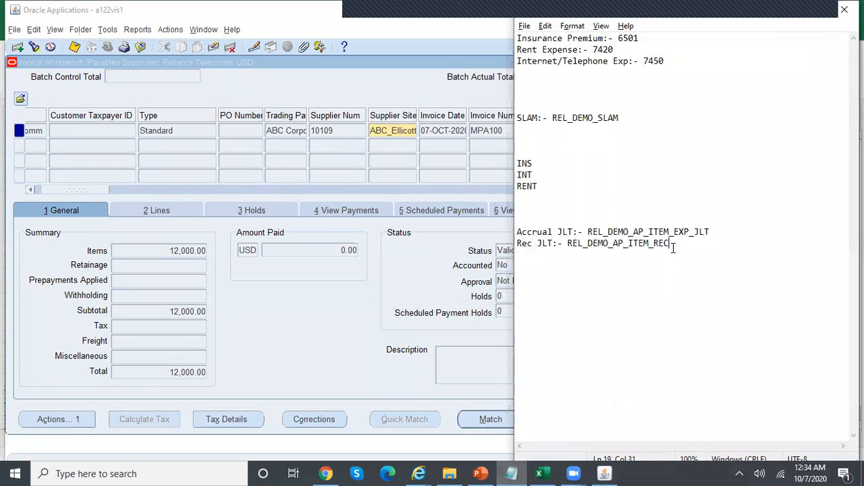
pyautogui.press('Return')
pyautogui.press('Return')
pyautogui.hotkey('ctrl', 'v')
pyautogui.click(438, 97)
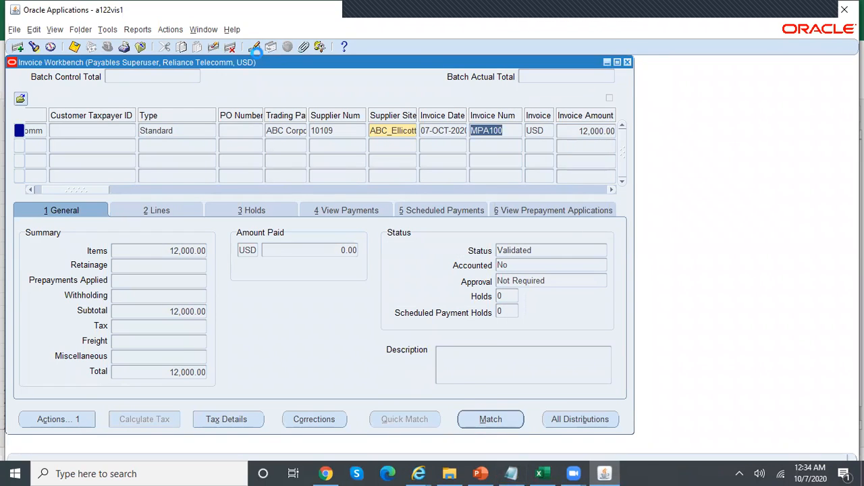
# Close the Invoice Workbench and switch to the SLA Super User responsibility
pyautogui.click(141, 47)
pyautogui.click(108, 47)
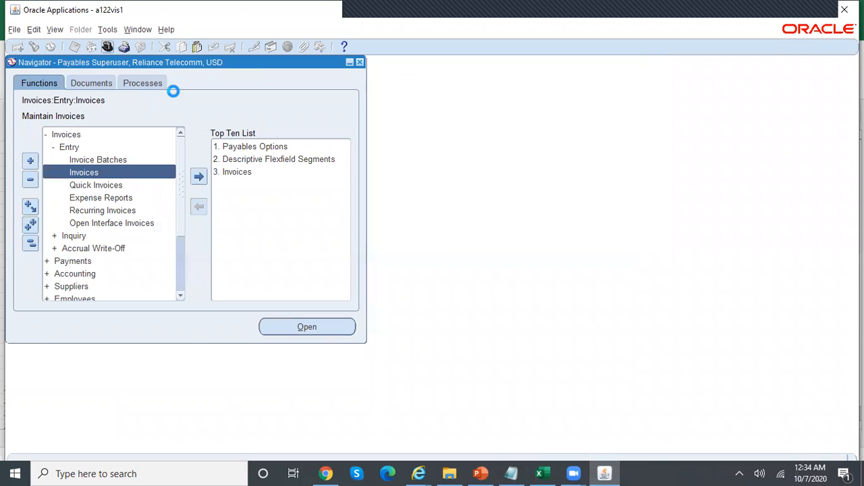
pyautogui.press('Down')
pyautogui.press('Return')
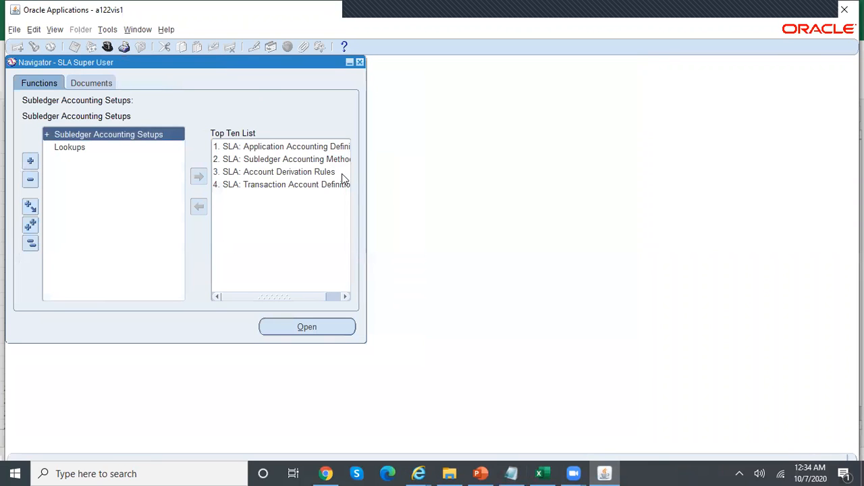
# Find the Payables application accounting definition REL_DEMO_AAD
pyautogui.doubleClick(282, 147)
pyautogui.write('payables')
pyautogui.press('Tab')
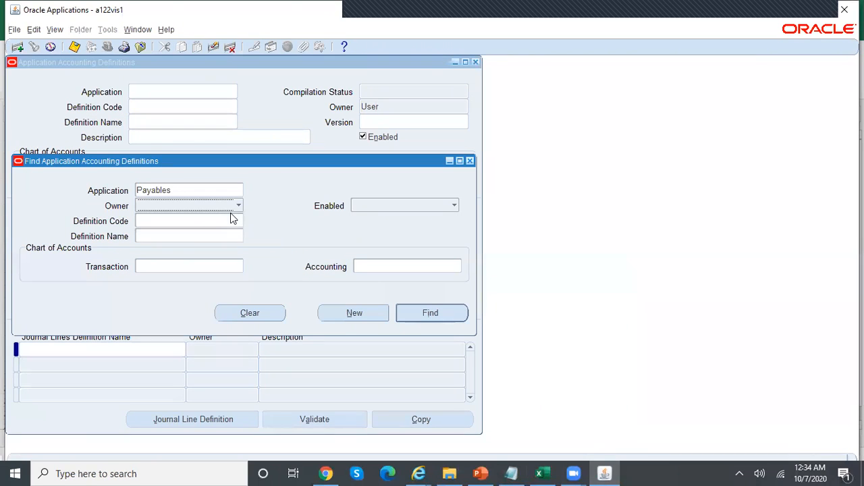
pyautogui.click(190, 237)
pyautogui.write('rel')
pyautogui.press('Tab')
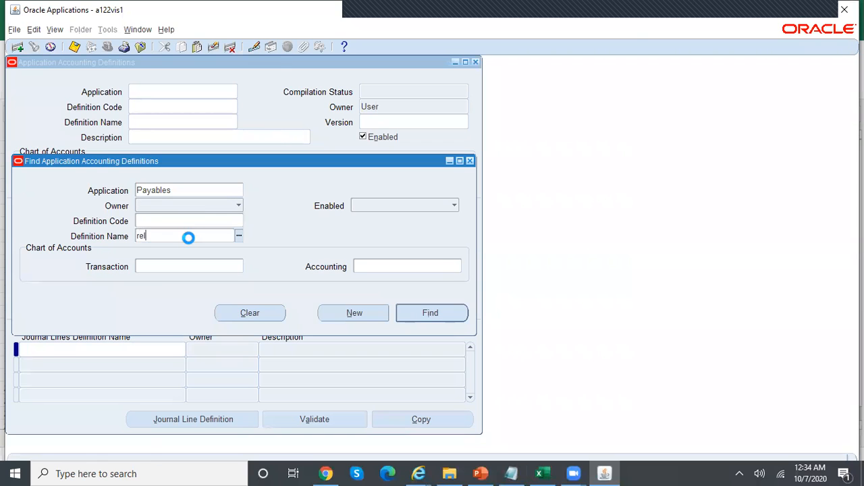
pyautogui.press('Return')
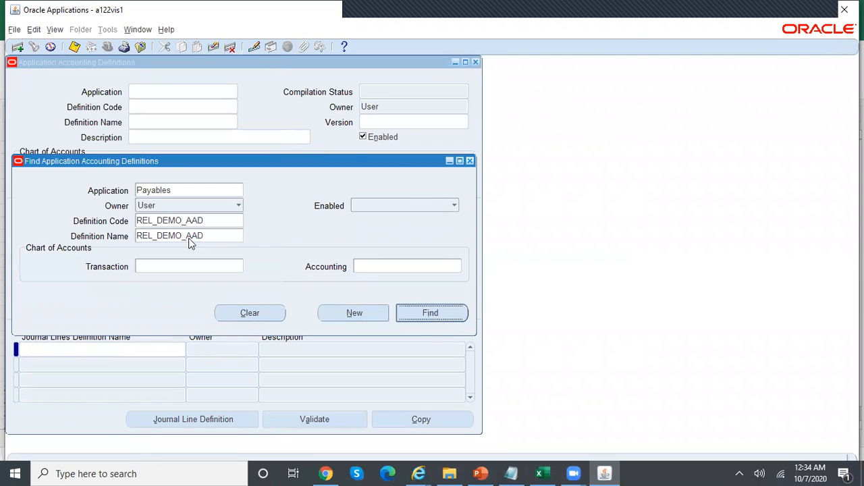
pyautogui.press('Return')
# Open the Invoices journal lines definition REL_DEMO_AP_ACCR_JLD and move into its line assignments
pyautogui.click(87, 274)
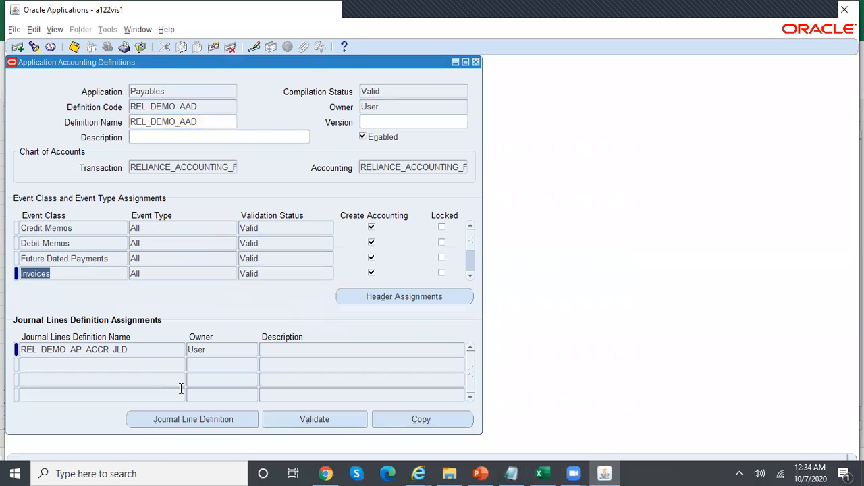
pyautogui.click(216, 419)
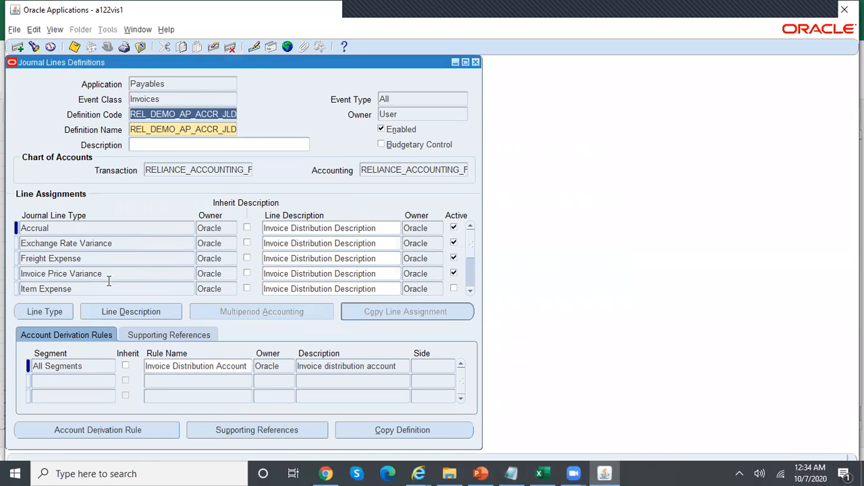
pyautogui.click(106, 273)
pyautogui.scroll(1, 108, 275)
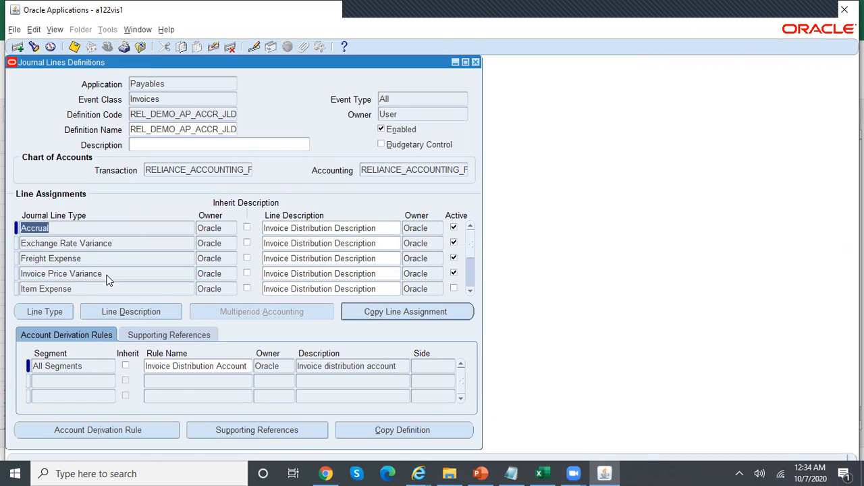
# Query line types with REL%, then give REL_DEMO_AP_ITEM_EXP_JLT multiperiod proration Days in Period and save
pyautogui.press('F11')
pyautogui.write('REL%')
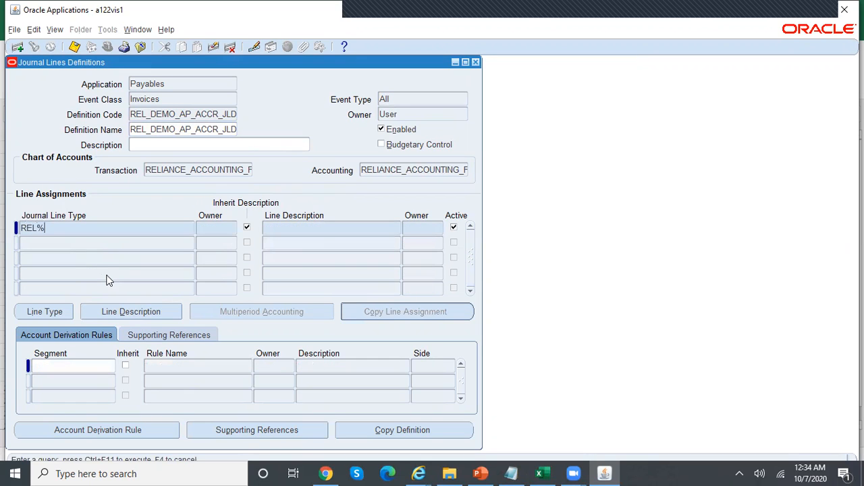
pyautogui.hotkey('ctrl', 'F11')
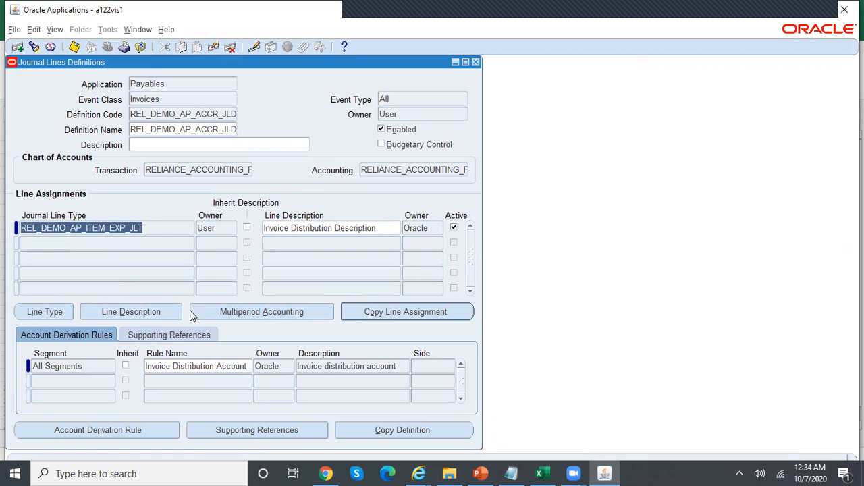
pyautogui.click(240, 311)
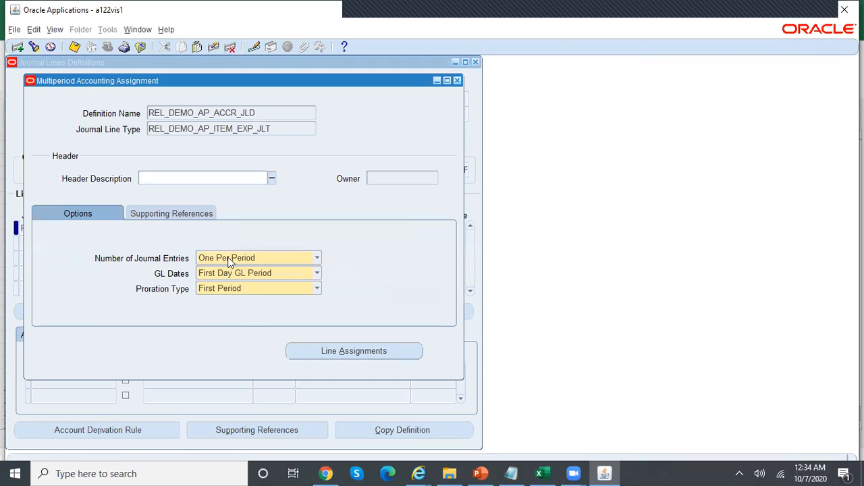
pyautogui.click(318, 291)
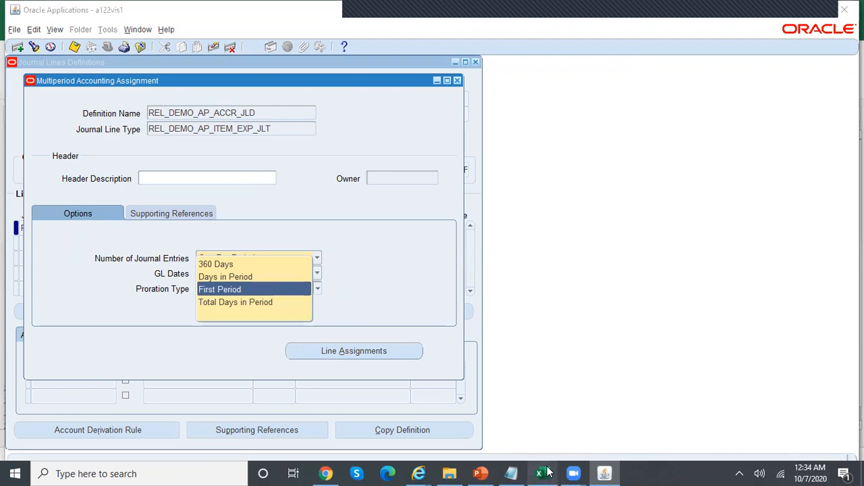
pyautogui.click(546, 473)
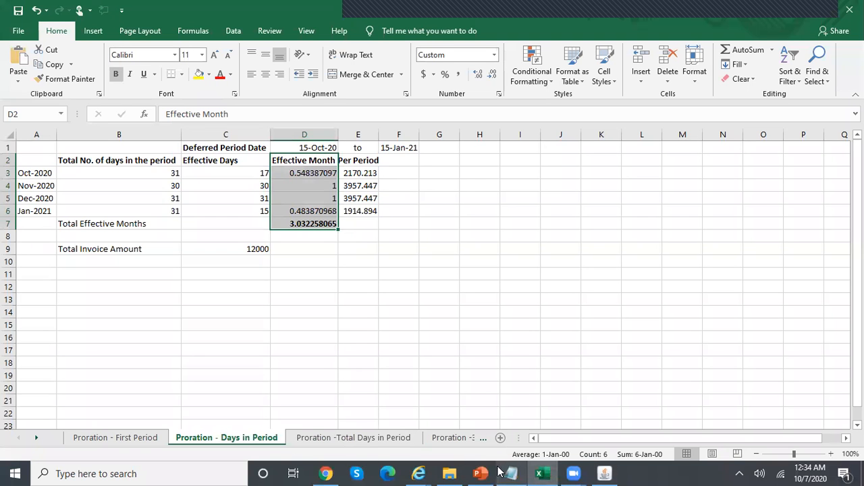
pyautogui.click(605, 474)
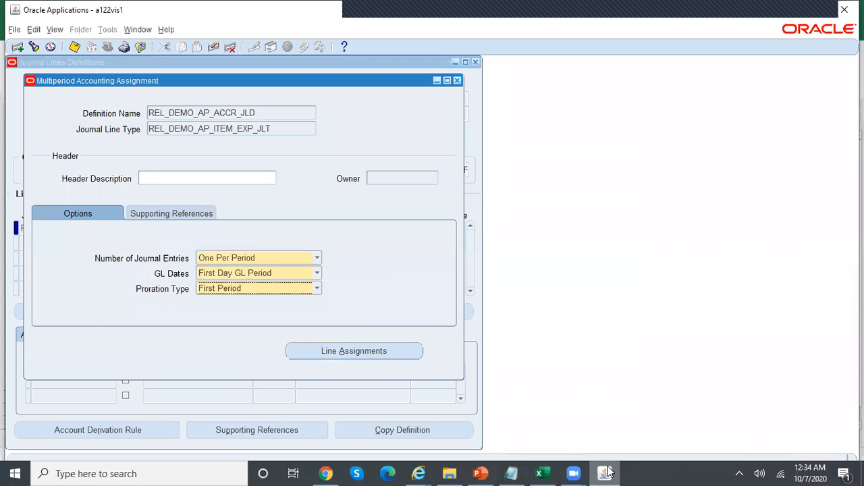
pyautogui.click(317, 288)
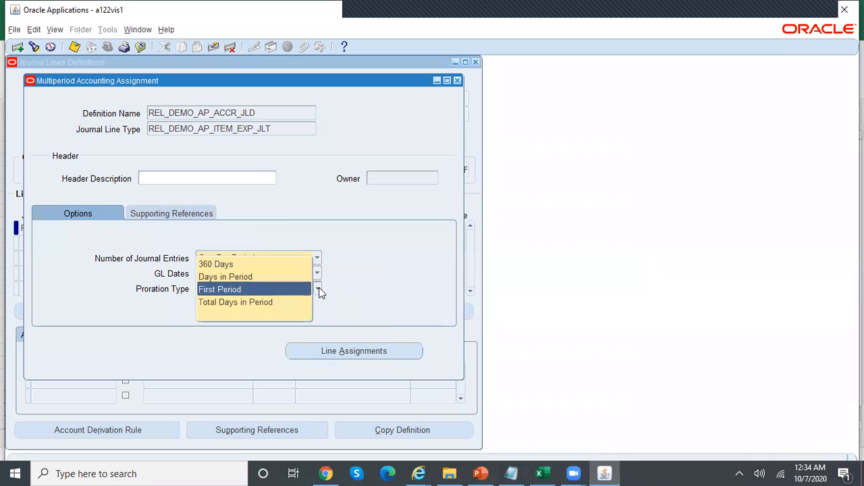
pyautogui.click(285, 278)
pyautogui.hotkey('ctrl', 's')
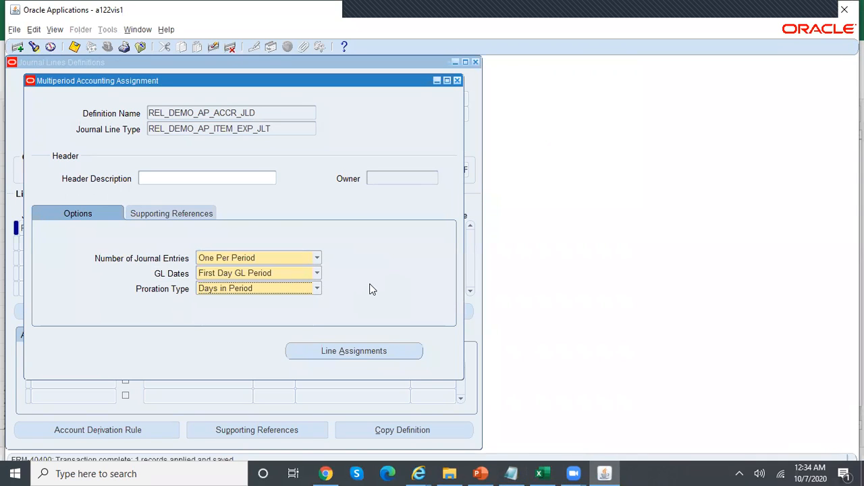
pyautogui.click(457, 81)
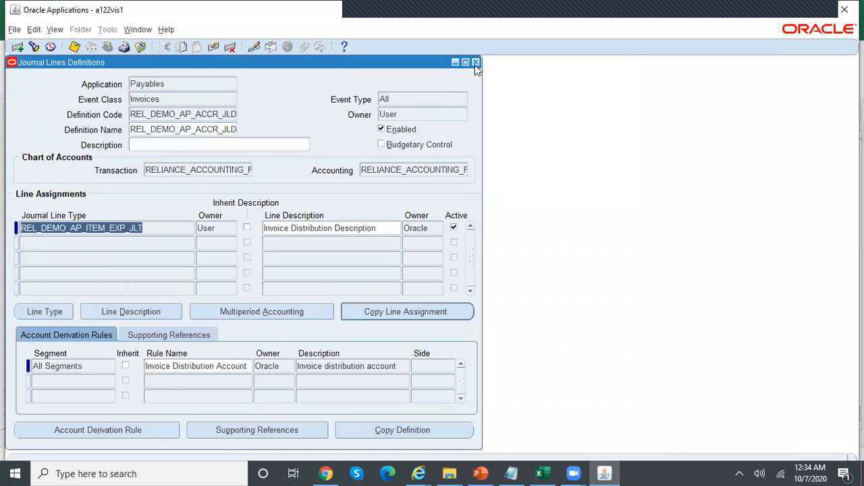
# Close the definition forms and start a new Validate Application Accounting Definitions request
pyautogui.click(474, 62)
pyautogui.click(475, 62)
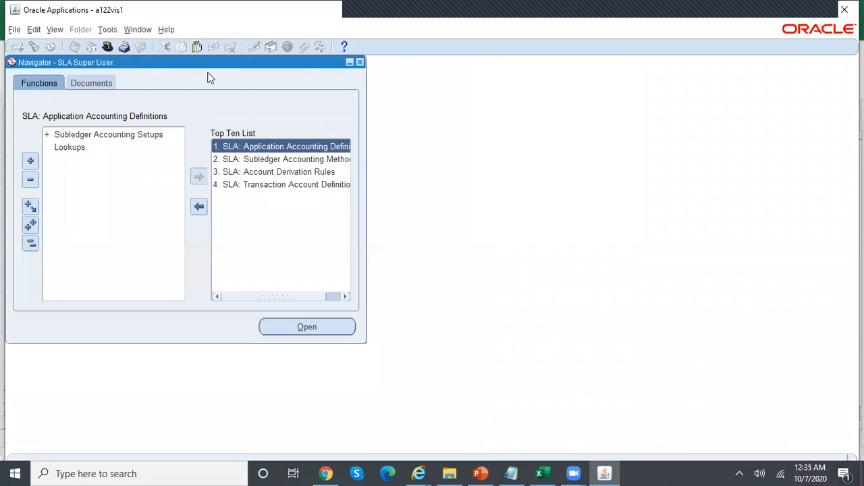
pyautogui.click(54, 29)
pyautogui.click(104, 189)
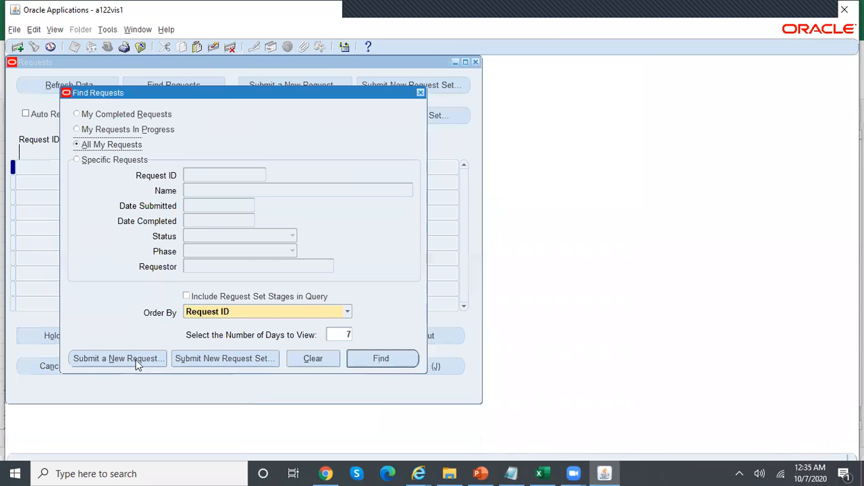
pyautogui.click(135, 360)
pyautogui.write('Validate%A')
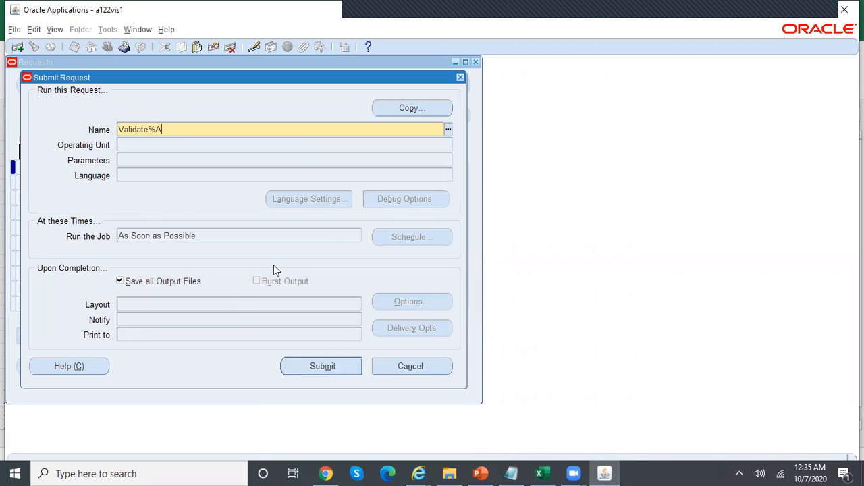
pyautogui.write('cc%')
pyautogui.press('Tab')
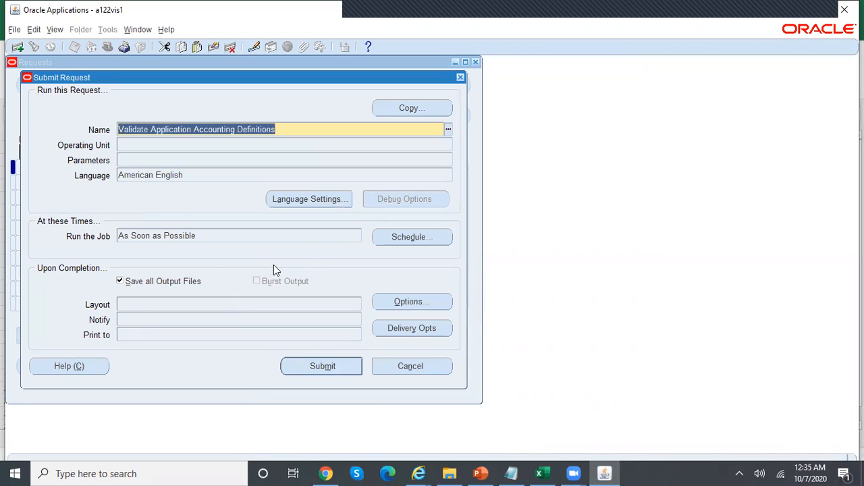
# Submit it with No, Payables and REL_DEMO_AAD, then refresh to see request 10203719 running
pyautogui.write('no')
pyautogui.press('Tab')
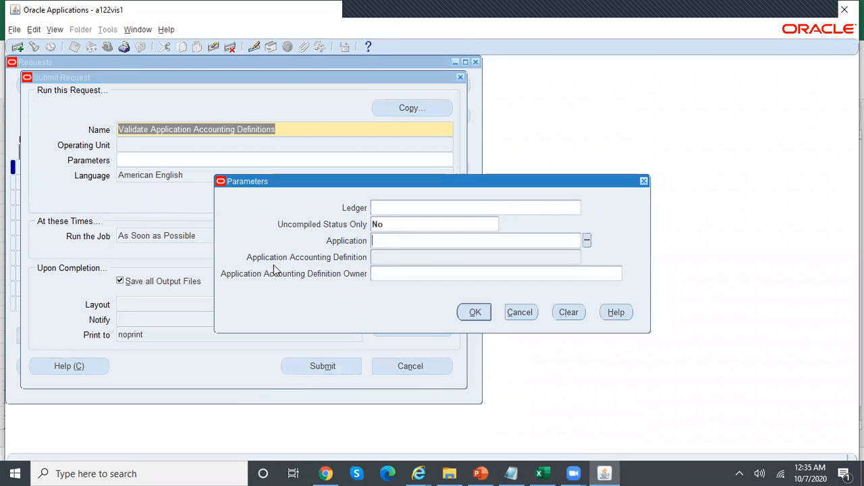
pyautogui.press('Tab')
pyautogui.write('rel')
pyautogui.press('Tab')
pyautogui.press('Return')
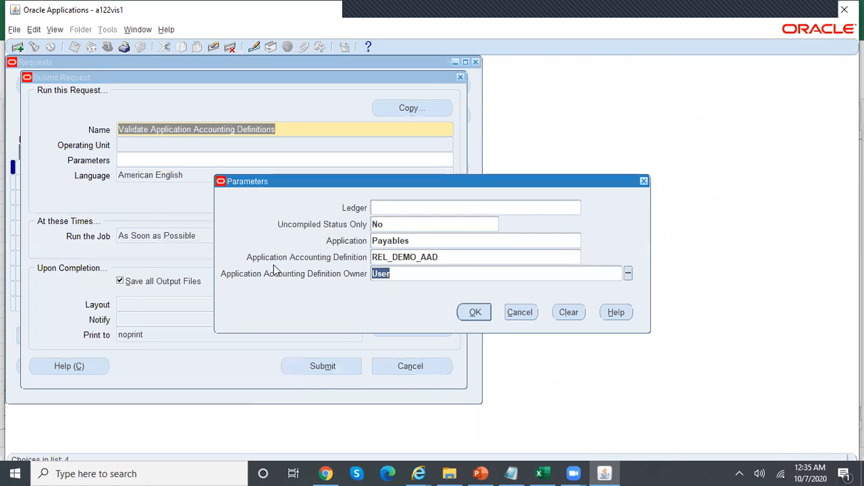
pyautogui.click(475, 312)
pyautogui.click(313, 368)
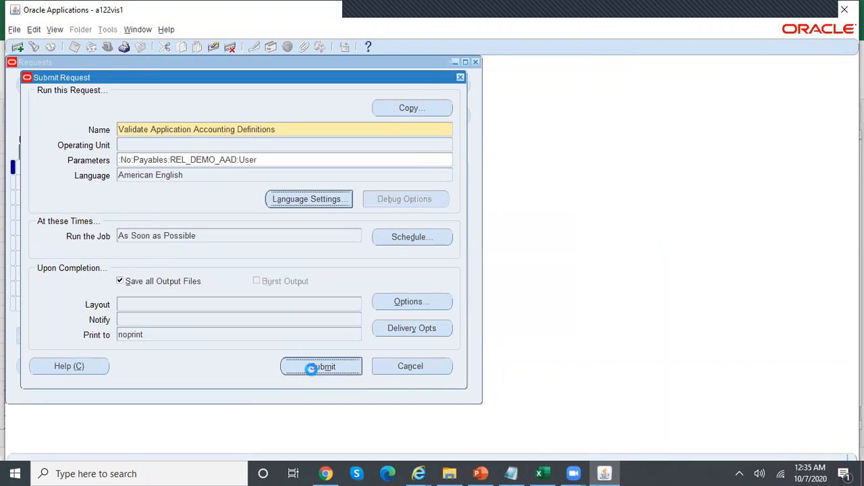
pyautogui.click(479, 293)
pyautogui.click(398, 362)
pyautogui.click(78, 89)
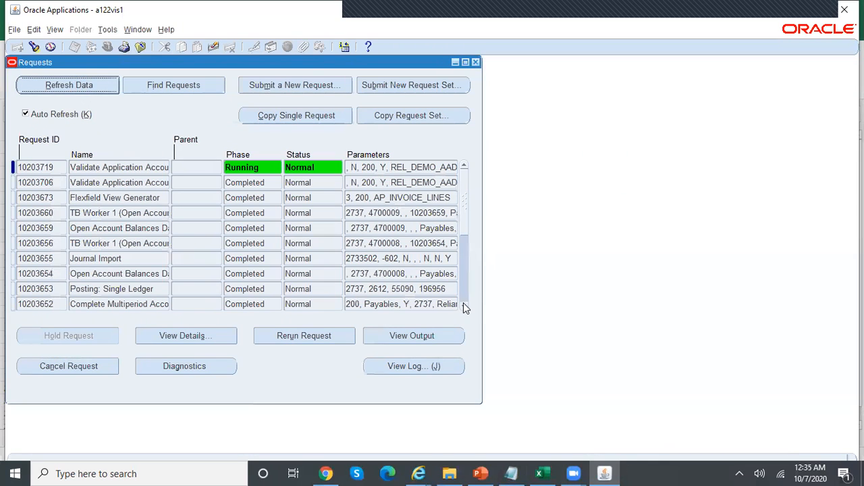
# Advance the presentation to slide 8, 'Prorate Type :- Days in Period', then bring up Excel
pyautogui.click(480, 473)
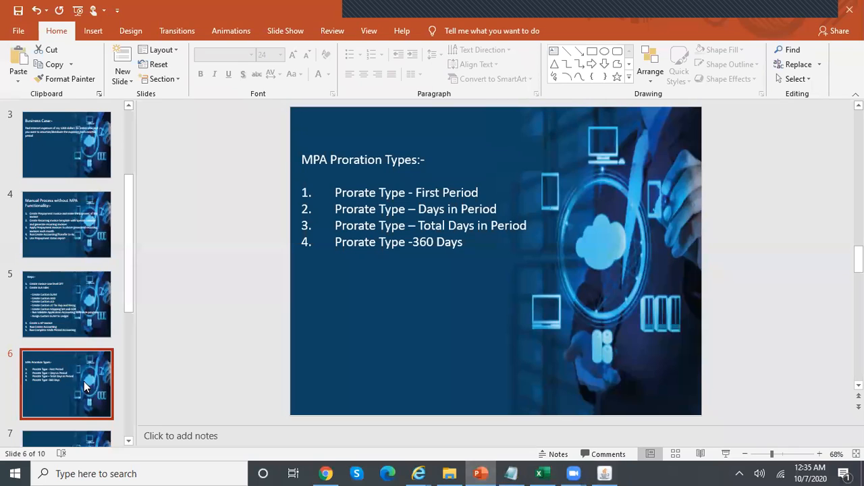
pyautogui.press('Down')
pyautogui.press('Down')
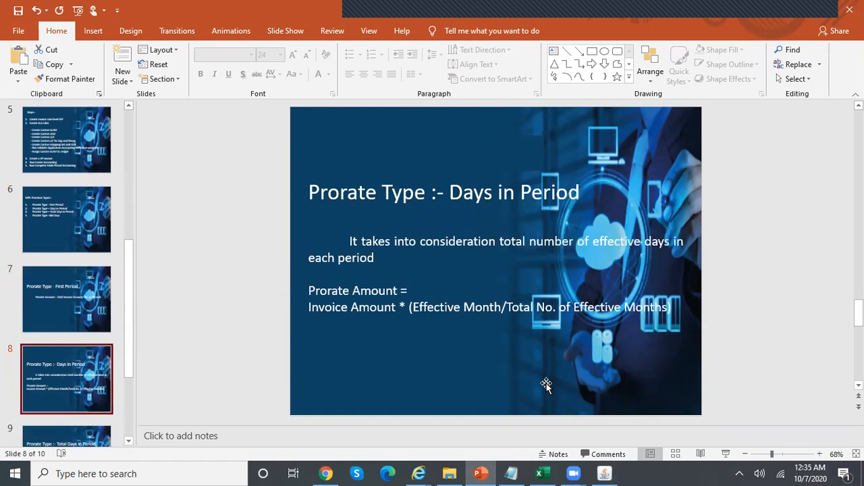
pyautogui.click(540, 473)
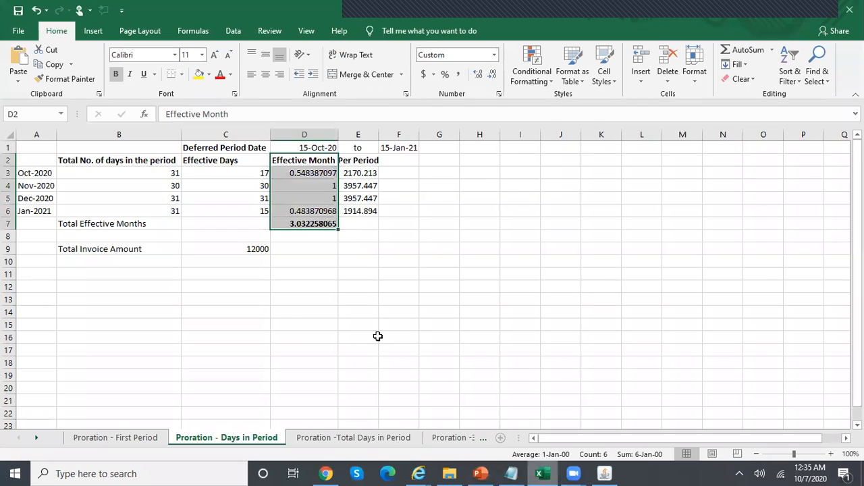
pyautogui.click(146, 221)
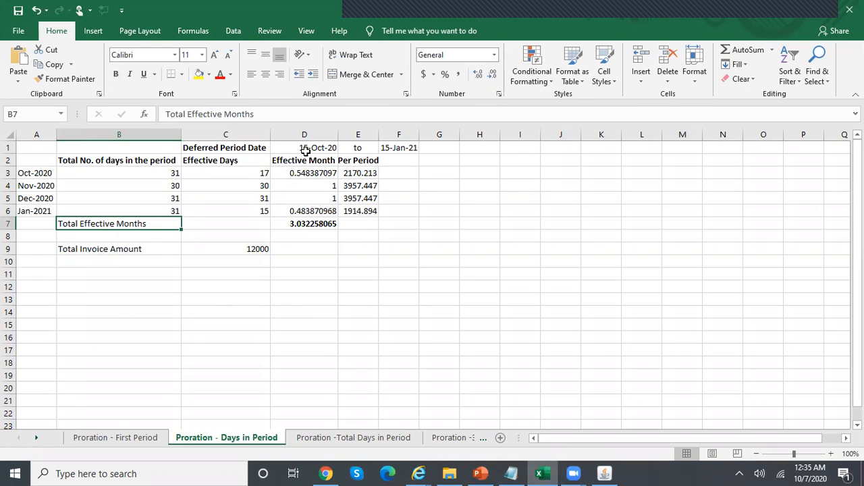
pyautogui.click(306, 150)
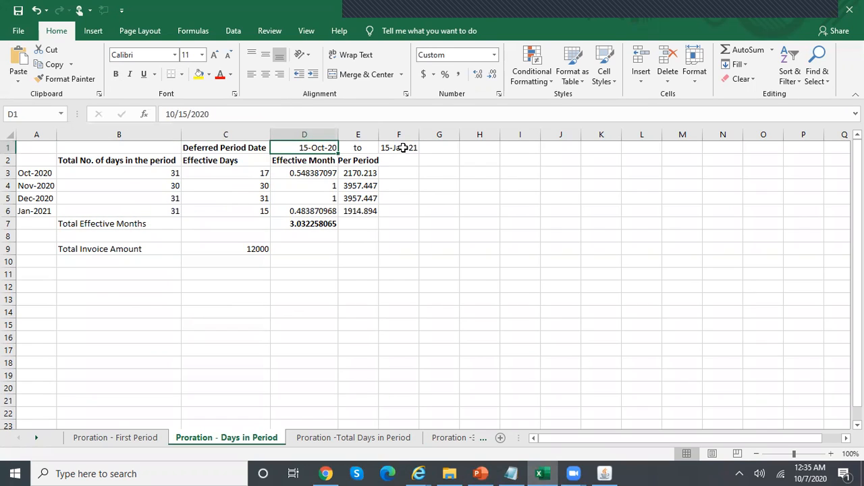
pyautogui.click(402, 148)
pyautogui.click(50, 172)
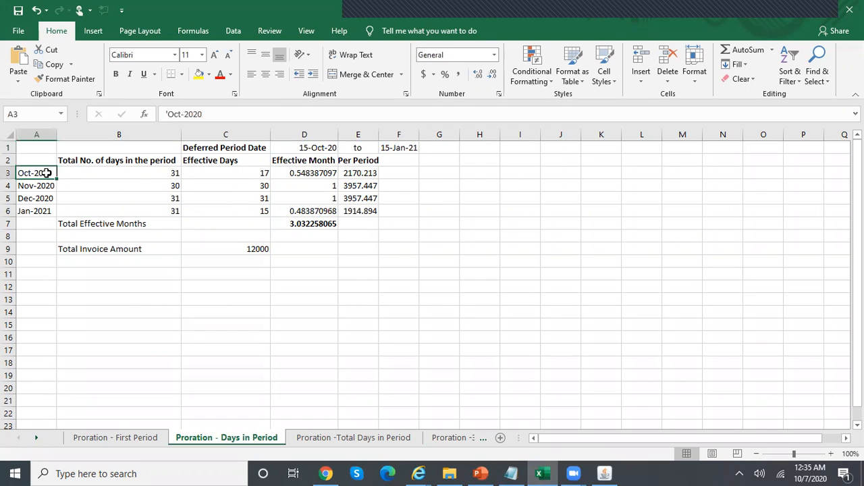
pyautogui.keyDown('shift'); pyautogui.click(111, 173); pyautogui.keyUp('shift')
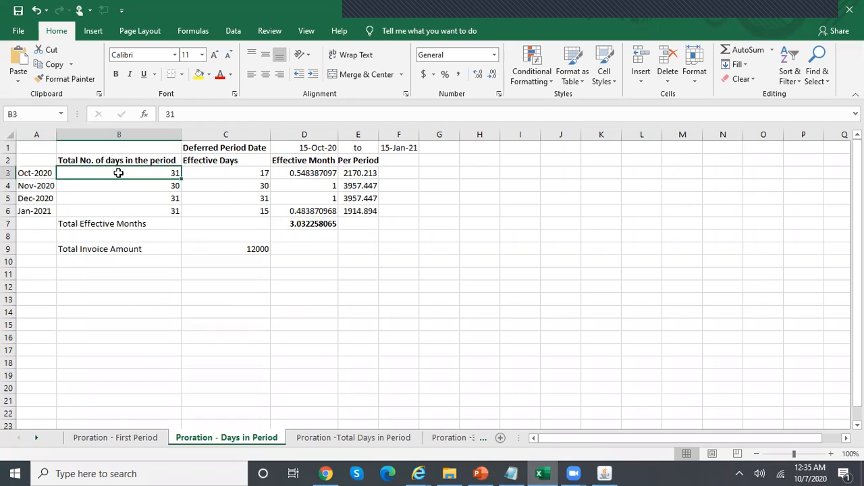
pyautogui.click(30, 172)
pyautogui.keyDown('shift'); pyautogui.click(127, 168); pyautogui.keyUp('shift')
pyautogui.click(54, 186)
pyautogui.click(129, 188)
pyautogui.click(87, 206)
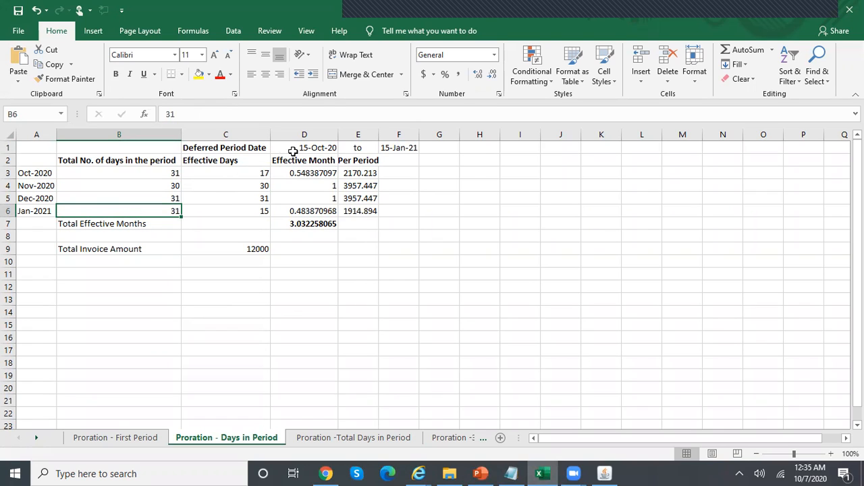
pyautogui.click(233, 160)
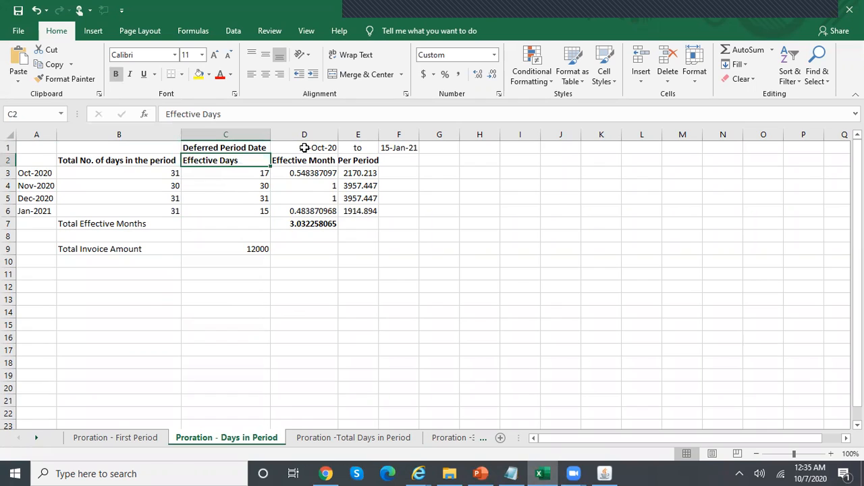
pyautogui.click(45, 170)
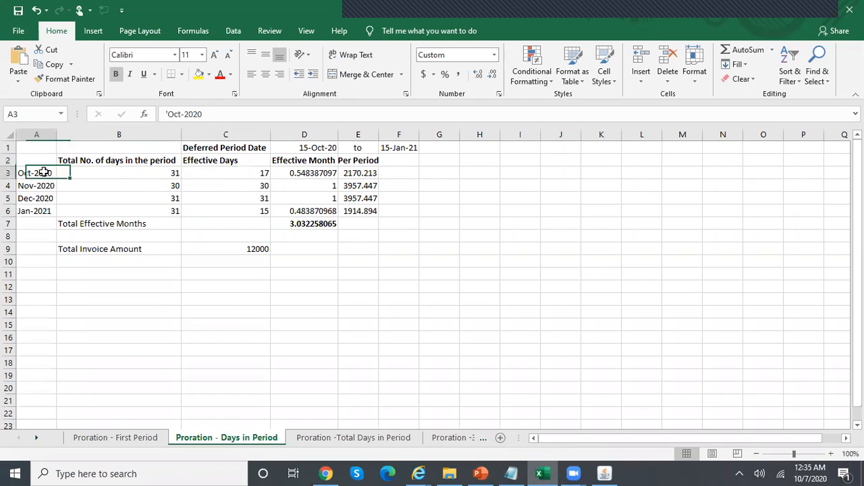
pyautogui.click(297, 148)
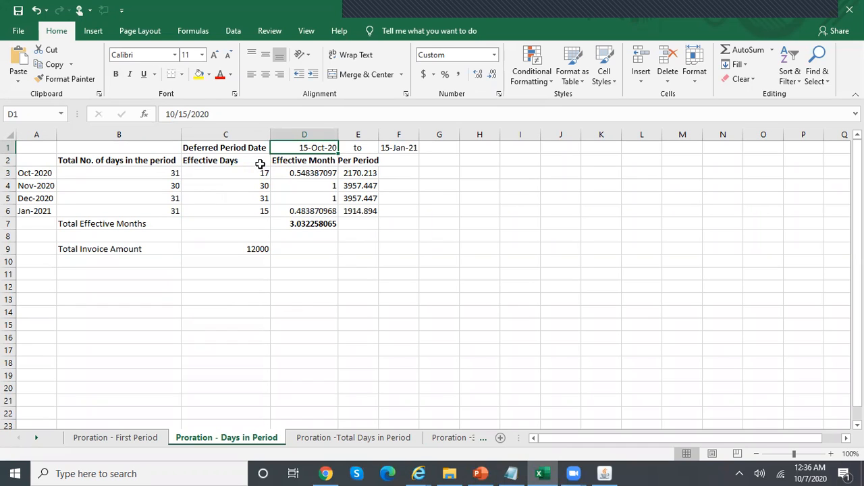
pyautogui.click(168, 171)
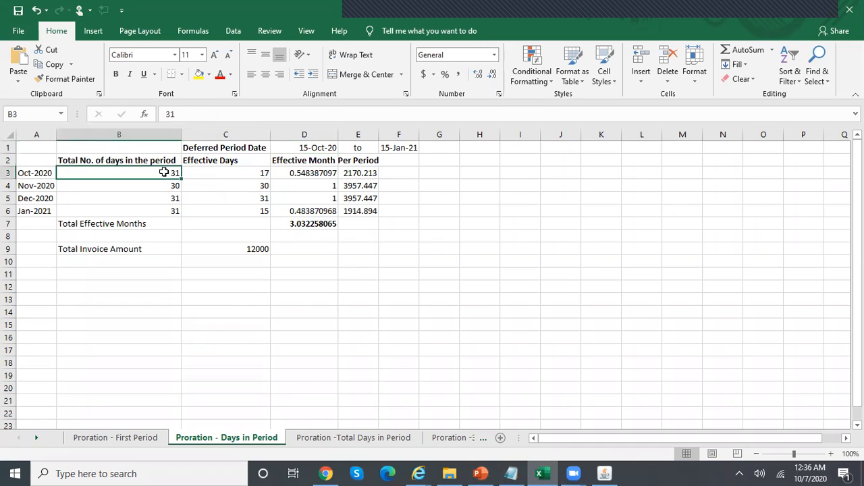
pyautogui.click(225, 174)
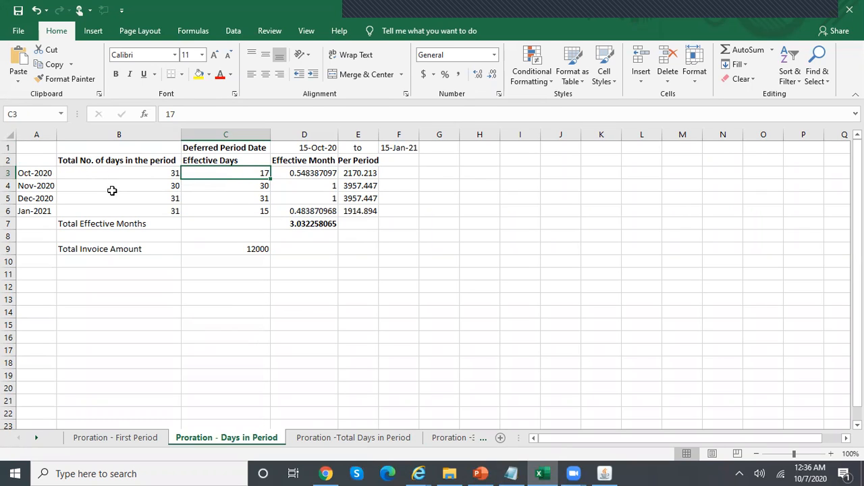
pyautogui.click(223, 185)
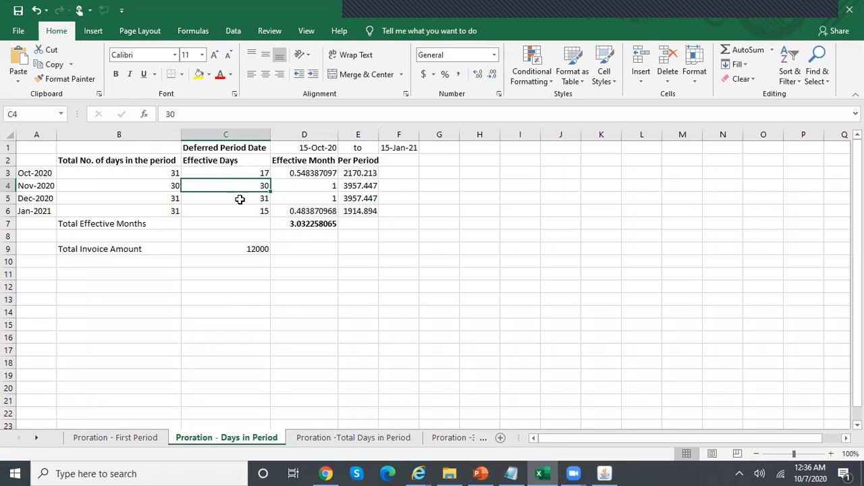
pyautogui.click(239, 197)
pyautogui.click(252, 212)
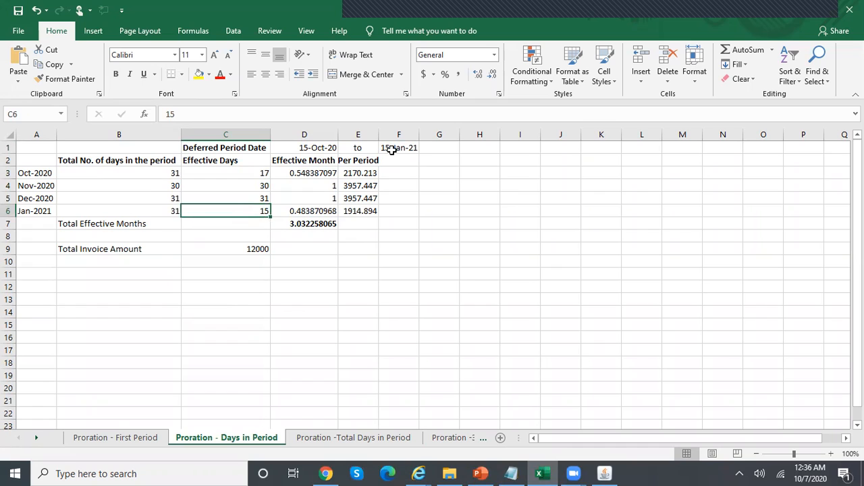
pyautogui.click(252, 174)
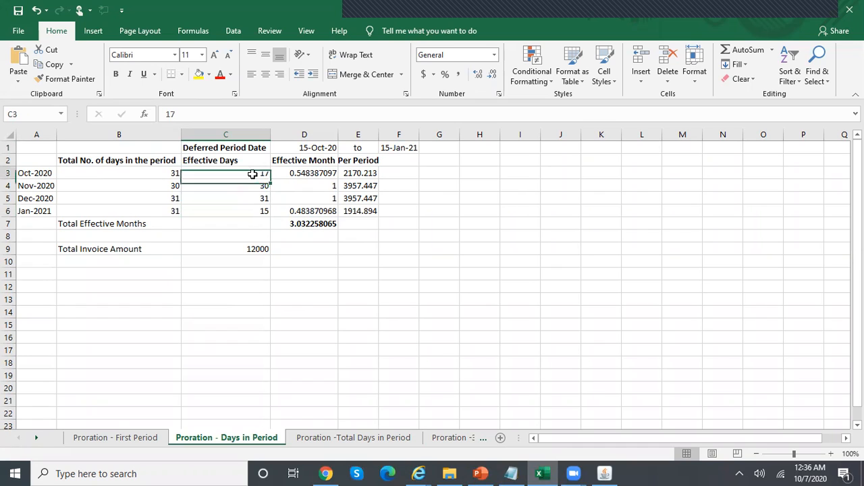
pyautogui.press('Down')
pyautogui.press('Down')
pyautogui.press('Down')
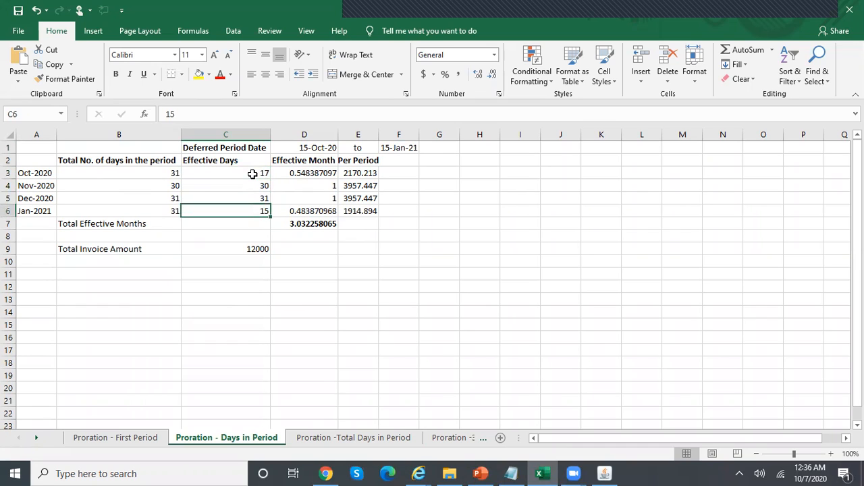
# Review the October–January effective month ratio formulas and their Total Effective Months sum
pyautogui.press('Right')
pyautogui.press('Up')
pyautogui.press('Up')
pyautogui.press('Up')
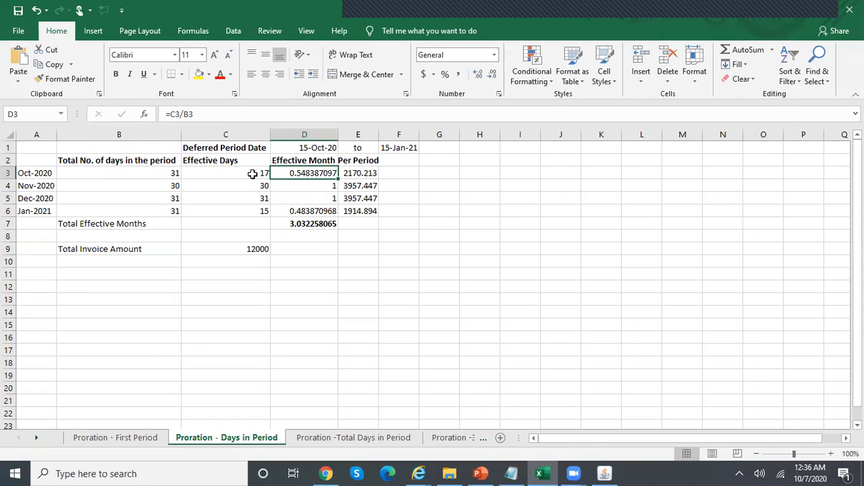
pyautogui.press('F2')
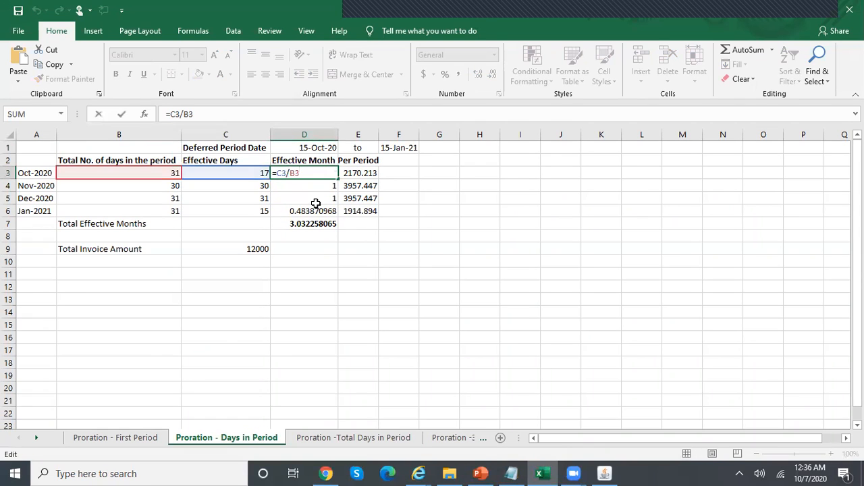
pyautogui.press('Escape')
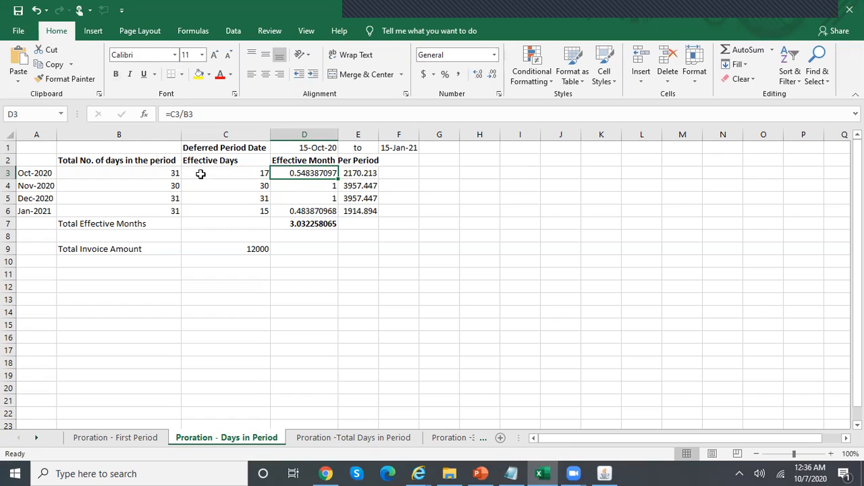
pyautogui.click(290, 187)
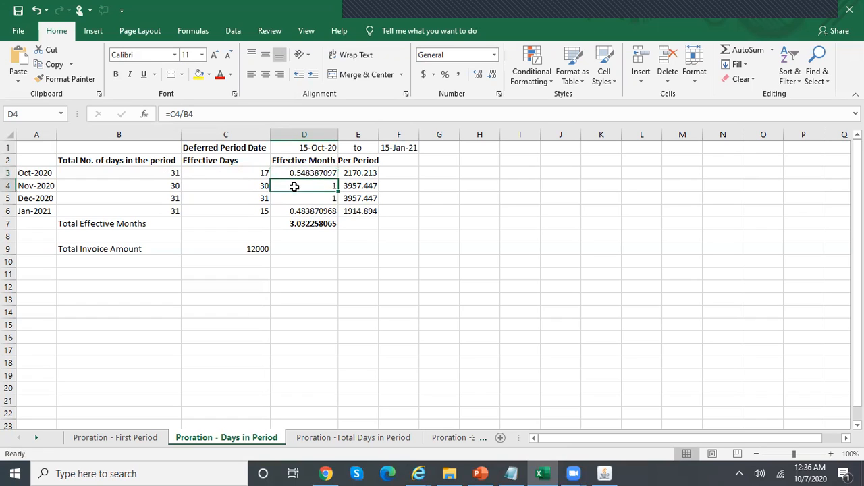
pyautogui.click(315, 198)
pyautogui.click(324, 210)
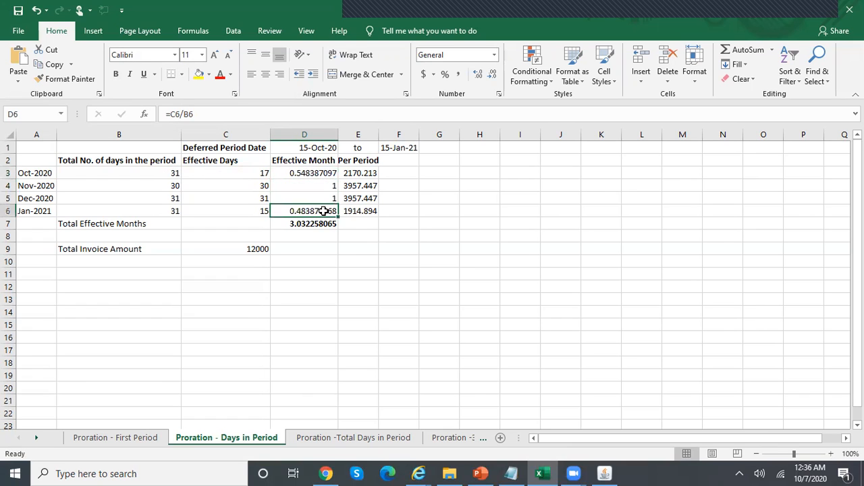
pyautogui.doubleClick(324, 211)
pyautogui.press('Escape')
pyautogui.press('Down')
pyautogui.press('F2')
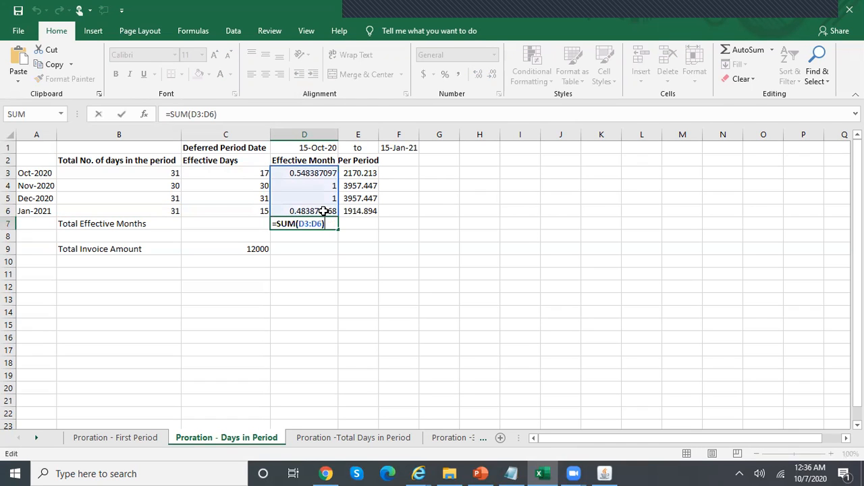
pyautogui.press('Escape')
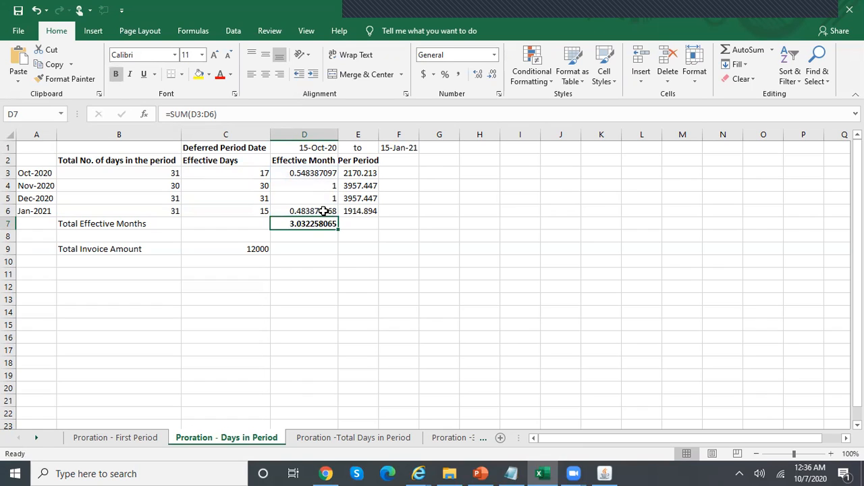
# Step through the Per Period formulas in E3:E6 for October through January
pyautogui.press('Up')
pyautogui.press('Up')
pyautogui.press('Up')
pyautogui.press('Up')
pyautogui.press('Up')
pyautogui.press('Right')
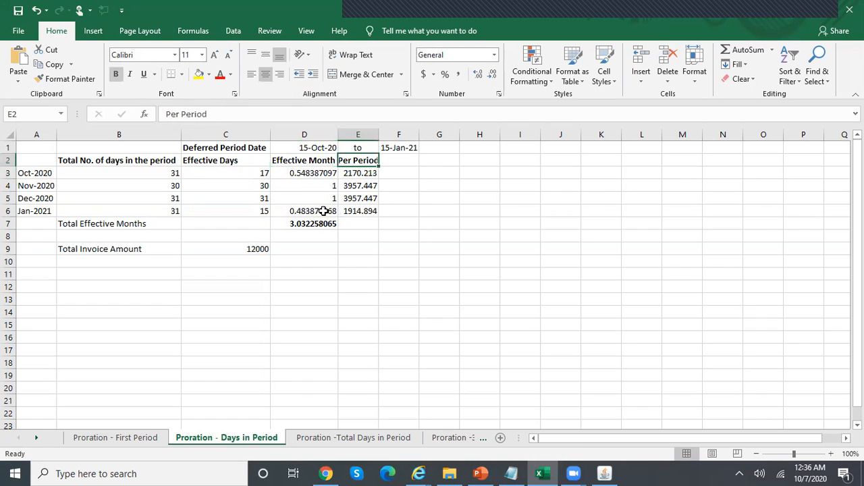
pyautogui.click(384, 176)
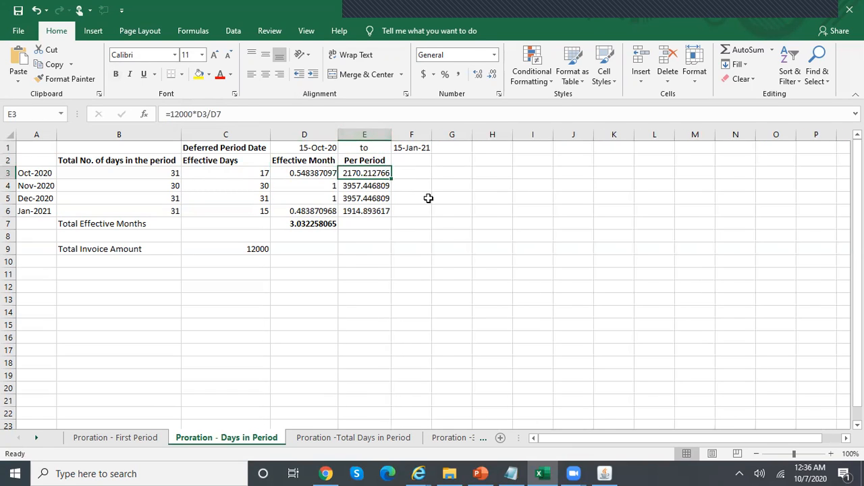
pyautogui.press('F2')
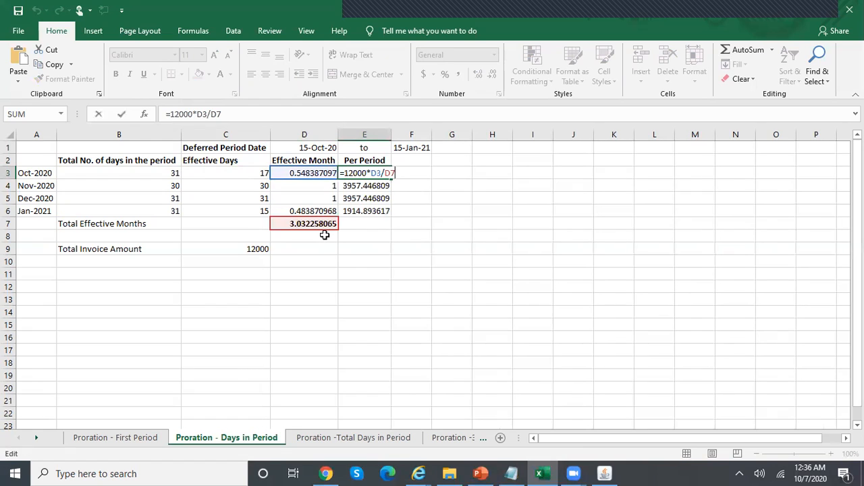
pyautogui.hotkey('ctrl', 'Return')
pyautogui.press('Down')
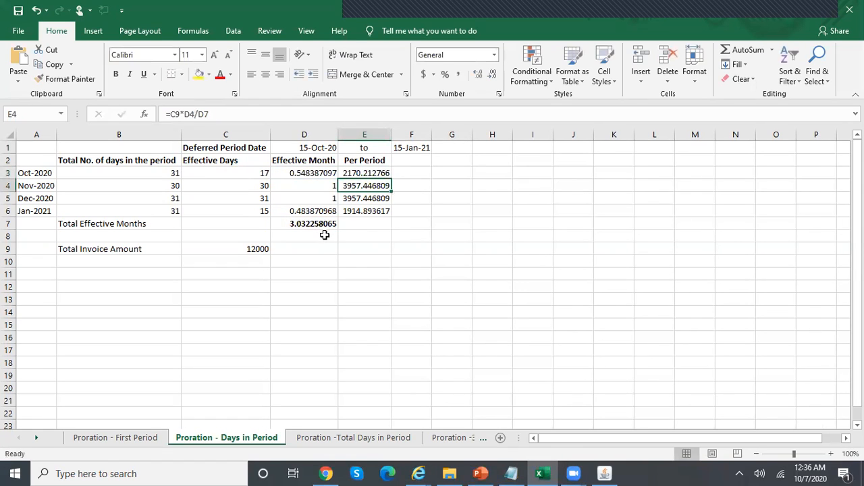
pyautogui.press('F2')
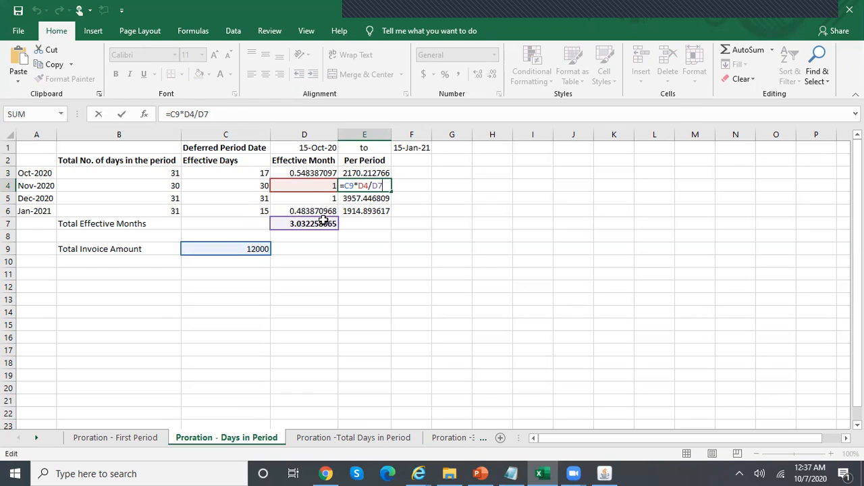
pyautogui.press('Return')
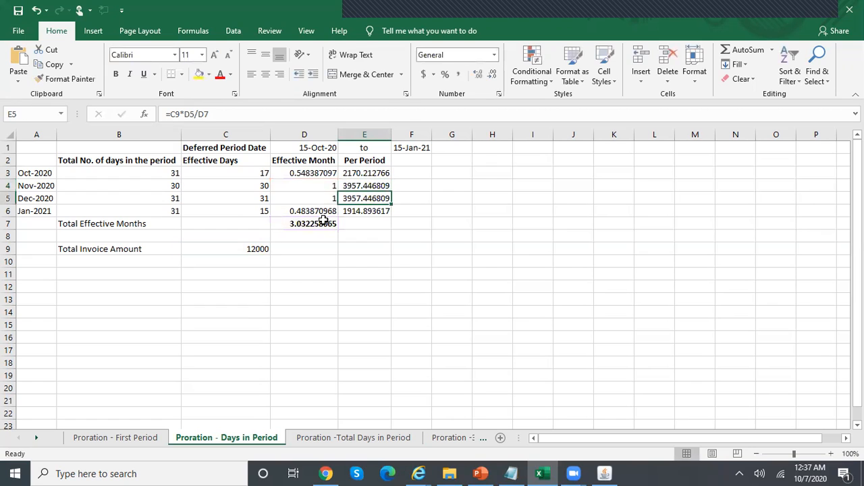
pyautogui.press('F2')
pyautogui.press('Return')
pyautogui.press('F2')
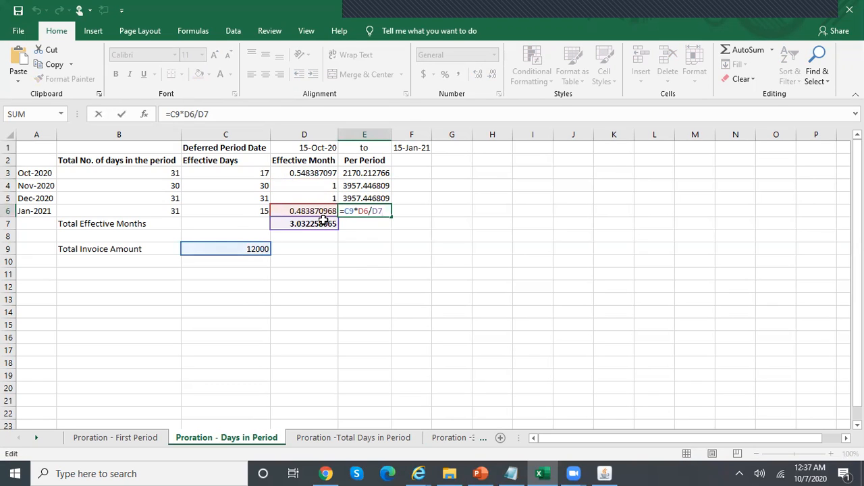
pyautogui.hotkey('ctrl', 'Return')
# Select the four per-period amounts to check that they total 12000
pyautogui.press('Up')
pyautogui.press('Up')
pyautogui.press('Up')
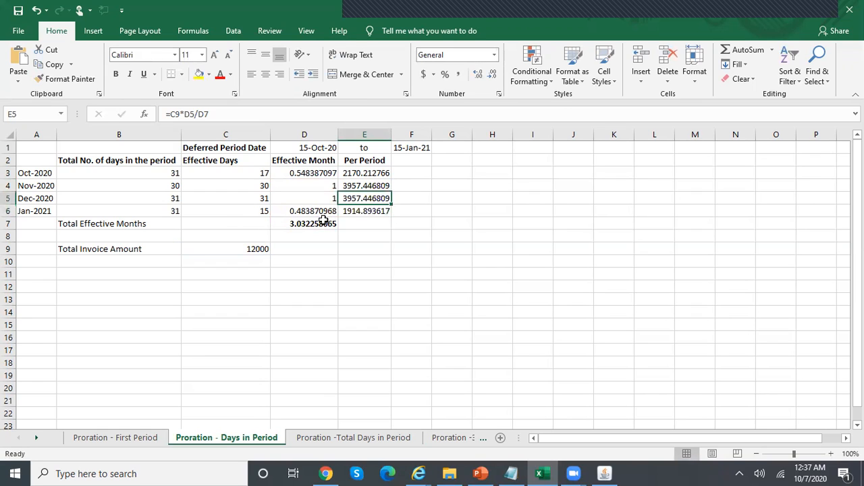
pyautogui.hotkey('shift', 'Down')
pyautogui.hotkey('shift', 'Down')
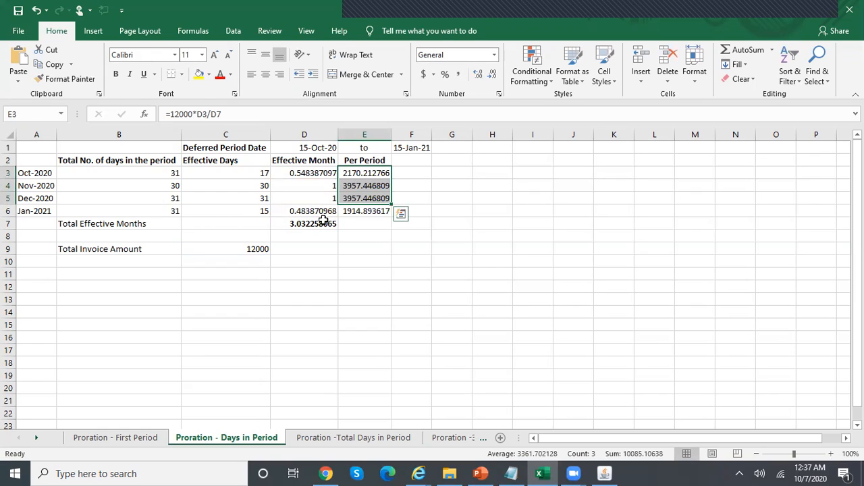
pyautogui.press('Down')
pyautogui.press('Down')
pyautogui.press('Down')
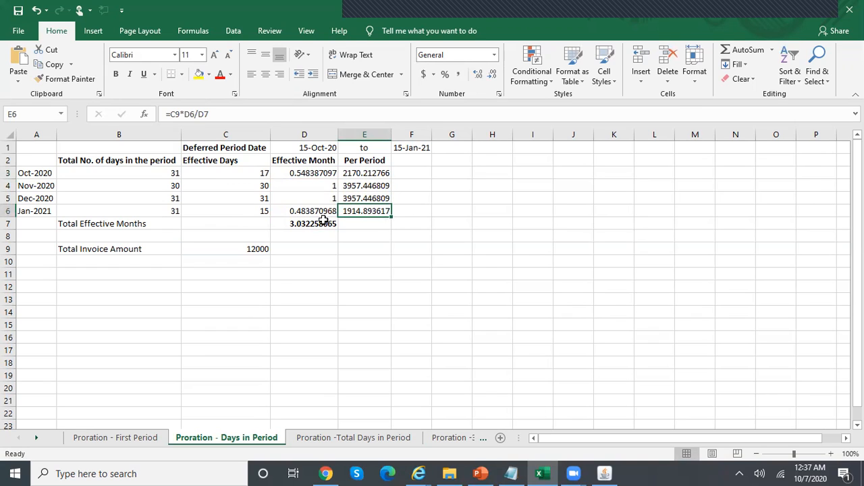
pyautogui.hotkey('shift', 'Up')
pyautogui.hotkey('shift', 'Up')
pyautogui.hotkey('shift', 'Up')
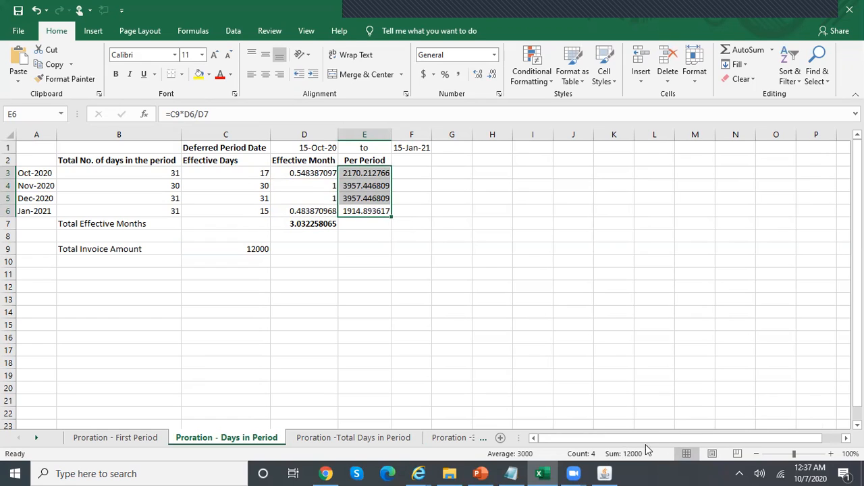
# Replace the hard-coded 12000 in E3's formula with C9 and recheck the per-period amounts
pyautogui.click(364, 173)
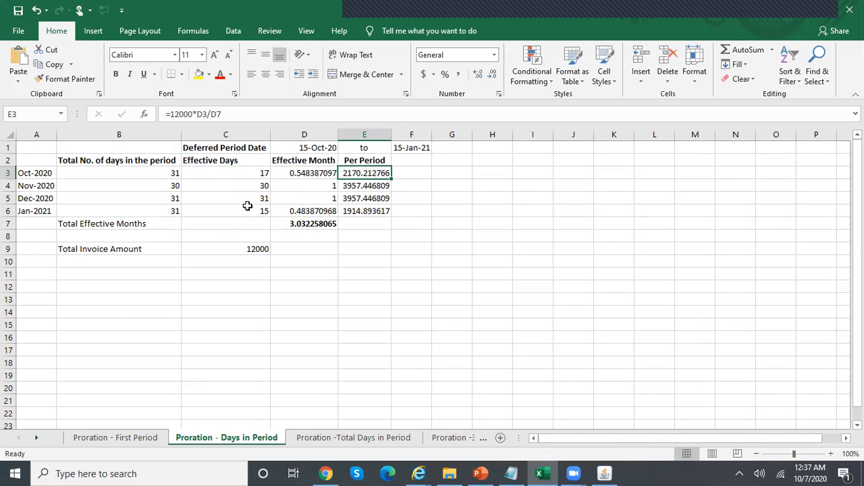
pyautogui.moveTo(193, 115); pyautogui.dragTo(168, 114)
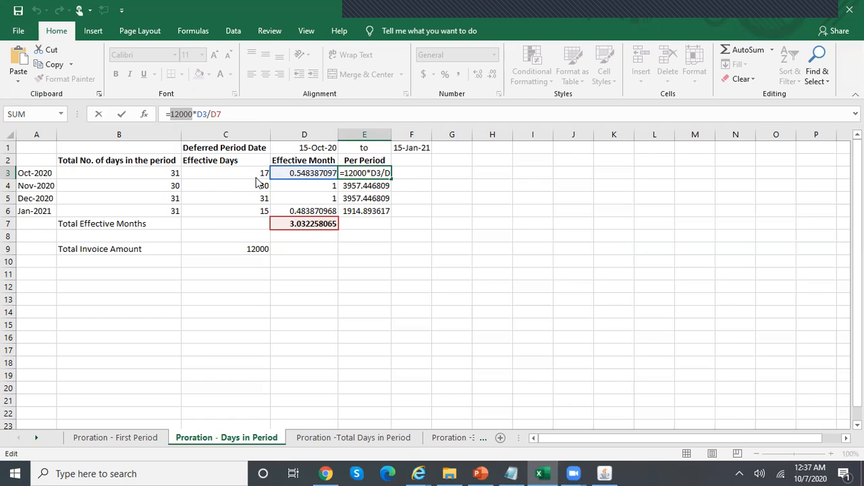
pyautogui.write('C9')
pyautogui.press('Return')
pyautogui.press('Up')
pyautogui.hotkey('shift', 'Down')
pyautogui.hotkey('shift', 'Down')
pyautogui.hotkey('shift', 'Down')
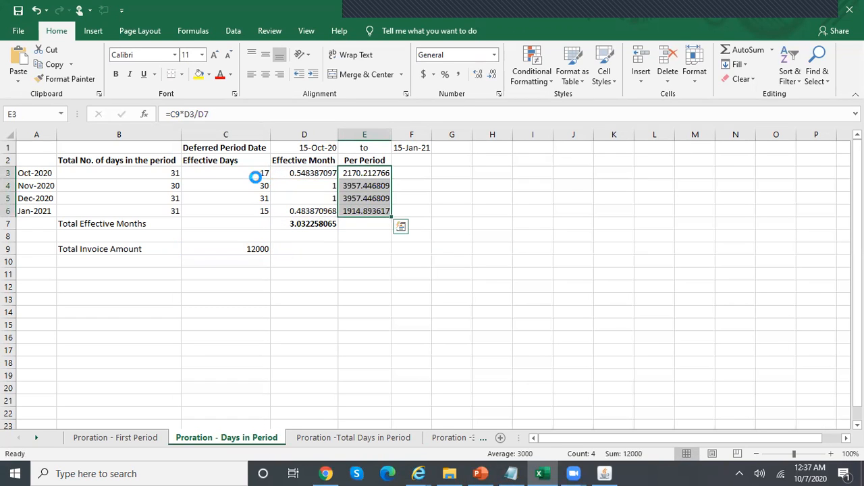
pyautogui.click(382, 174)
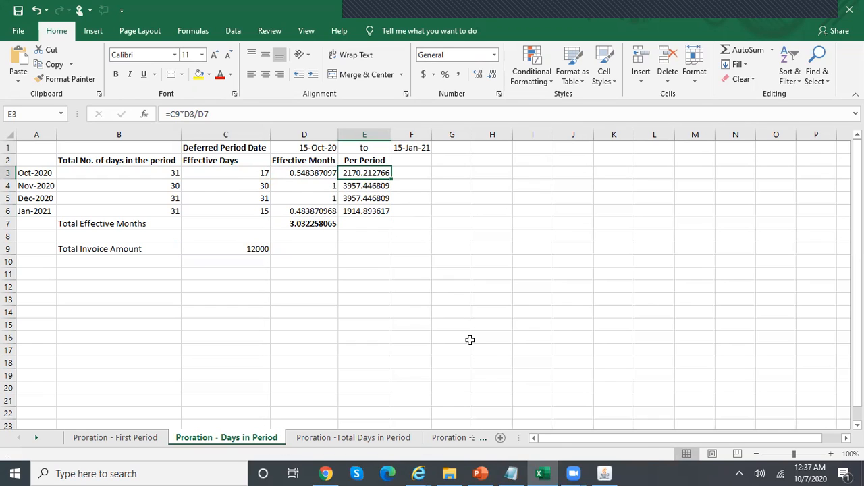
pyautogui.click(307, 170)
pyautogui.click(370, 177)
pyautogui.click(605, 473)
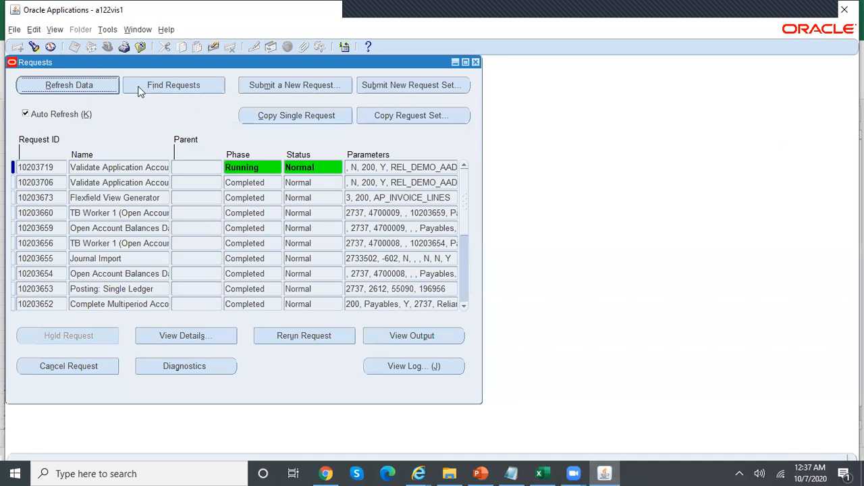
# Refresh and close the Requests list, then switch to the Payables Superuser, Reliance Telecomm, USD responsibility
pyautogui.click(81, 84)
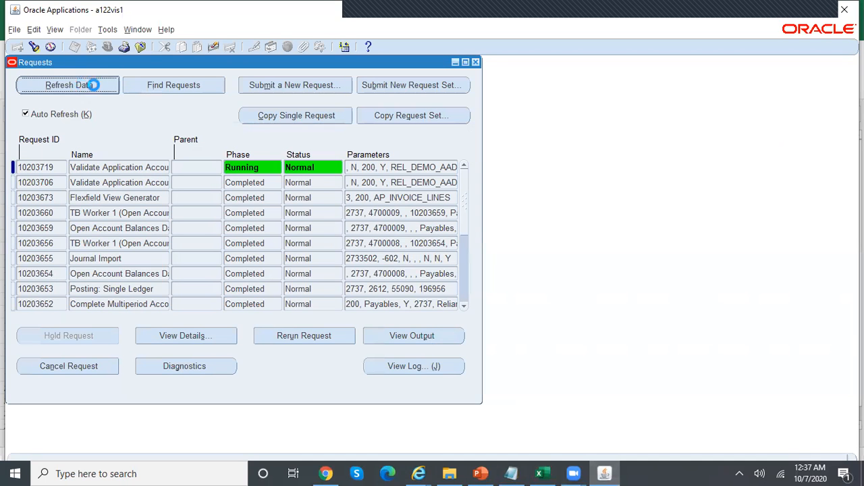
pyautogui.click(475, 62)
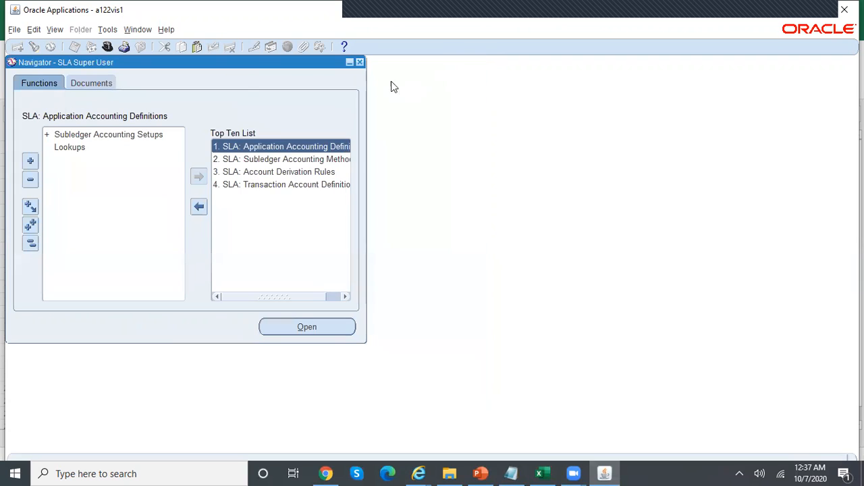
pyautogui.click(108, 46)
pyautogui.write('p')
pyautogui.press('Down')
pyautogui.press('Down')
pyautogui.press('Down')
pyautogui.press('Down')
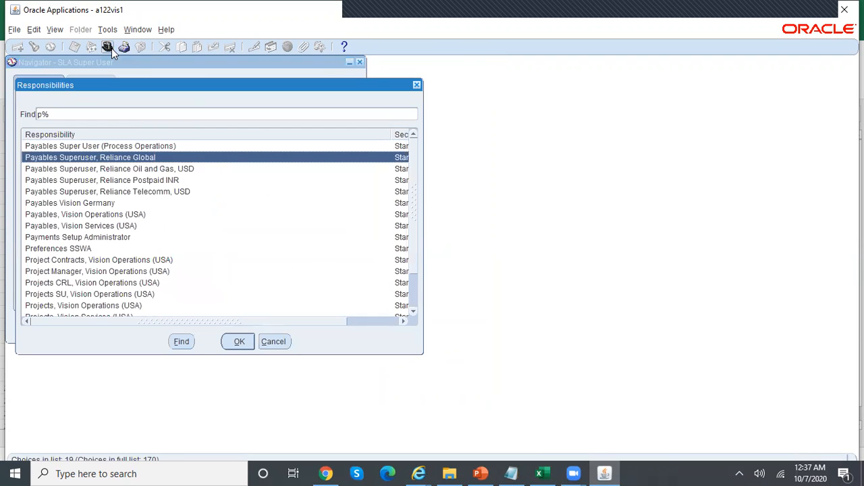
pyautogui.press('Return')
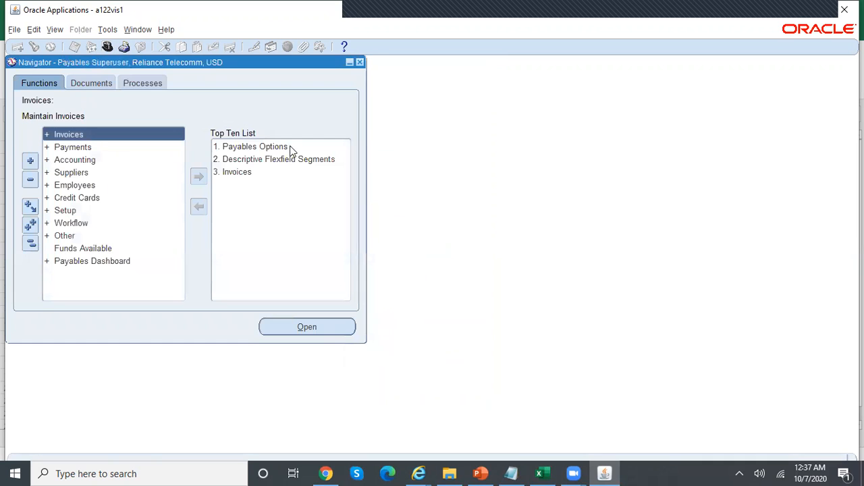
# Open the Invoices form and query invoice MPA100
pyautogui.doubleClick(247, 172)
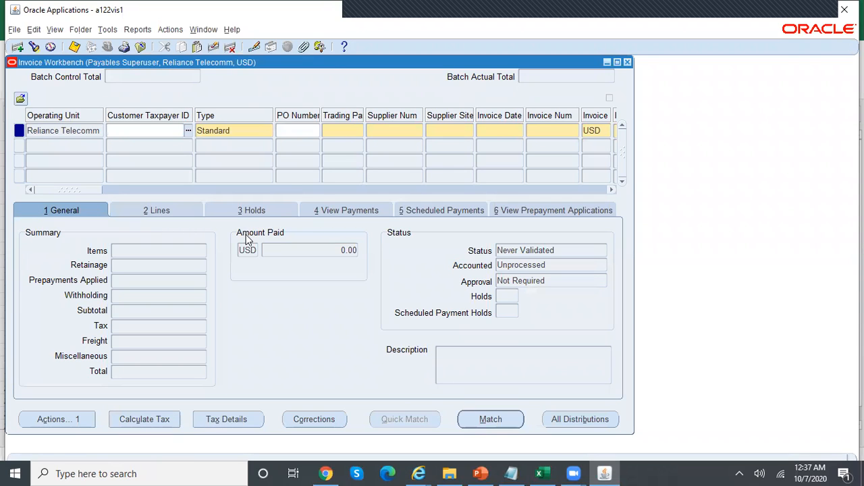
pyautogui.press('F11')
pyautogui.click(546, 132)
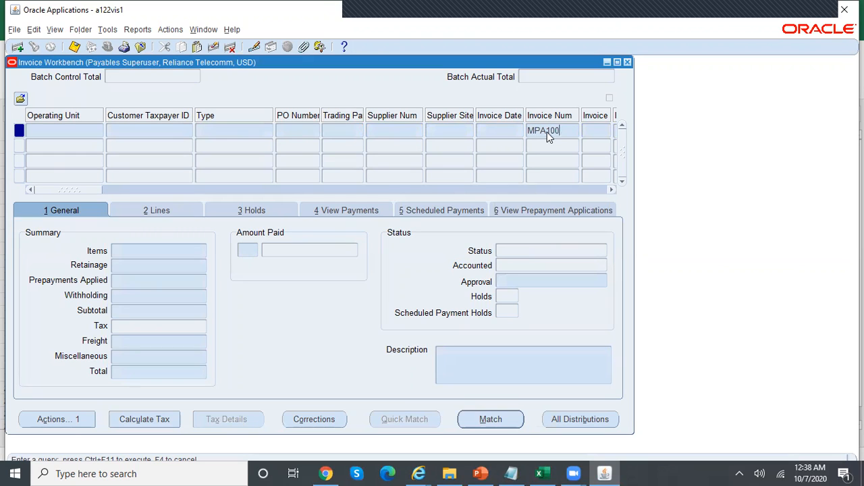
pyautogui.hotkey('ctrl', 'F11')
# Run Create Accounting (Draft) on MPA100, acknowledge the success message, and look for its accounting view
pyautogui.click(58, 419)
pyautogui.click(178, 176)
pyautogui.click(301, 402)
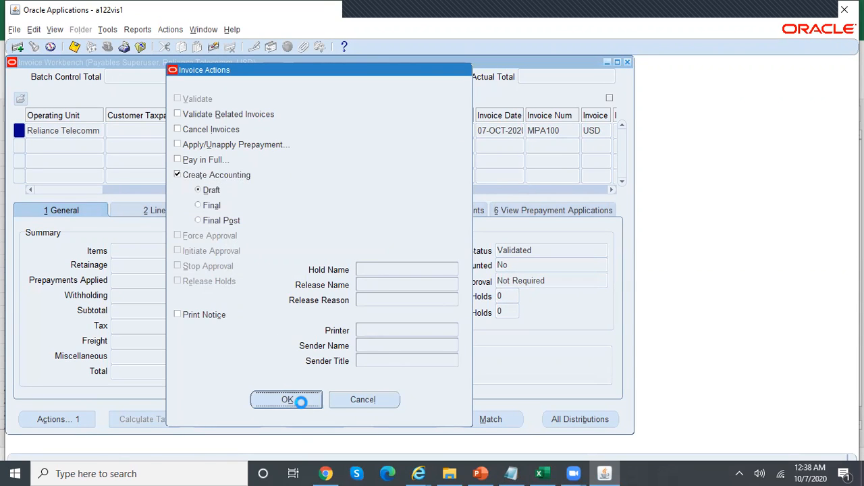
pyautogui.click(517, 280)
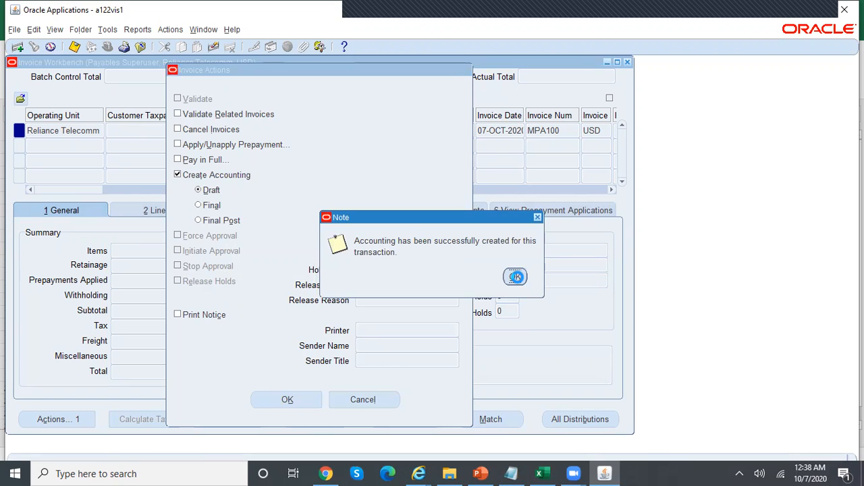
pyautogui.click(140, 31)
pyautogui.click(146, 43)
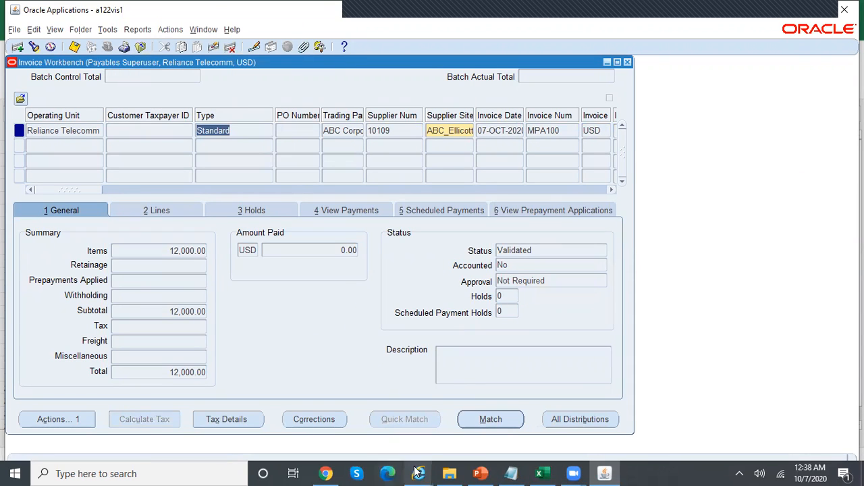
# Compare Subledger Journal Entry Lines with Excel's Per Period amounts, including January, then show the Proration -Total Days in Period sheet
pyautogui.moveTo(419, 472)
pyautogui.click(702, 413)
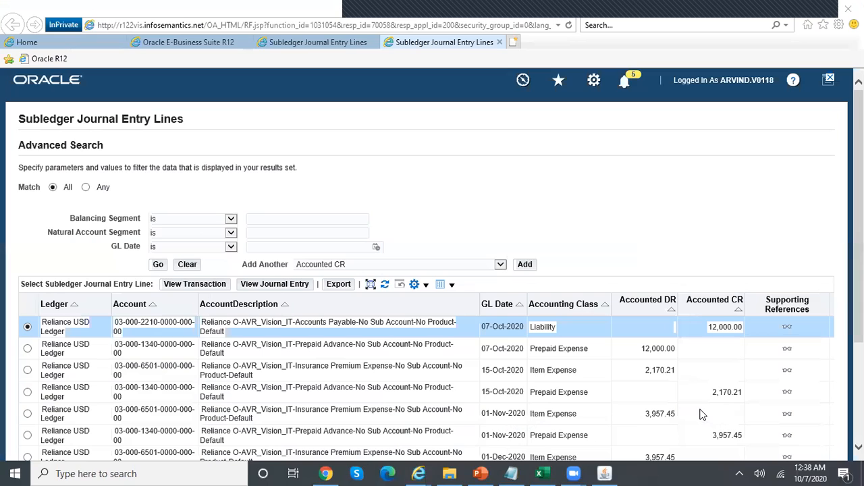
pyautogui.scroll(-4, 432, 263)
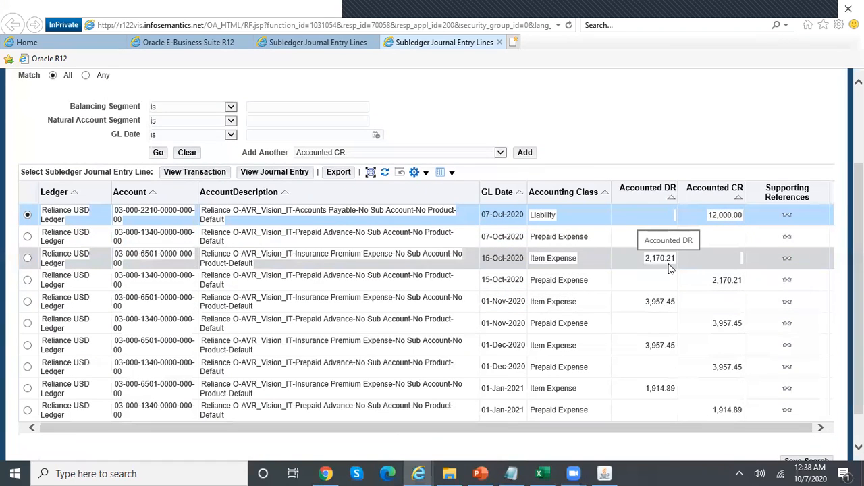
pyautogui.click(539, 473)
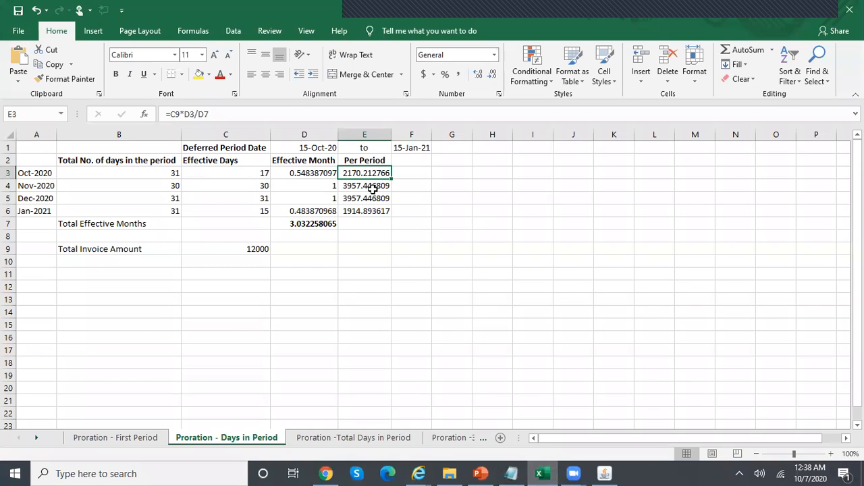
pyautogui.click(418, 473)
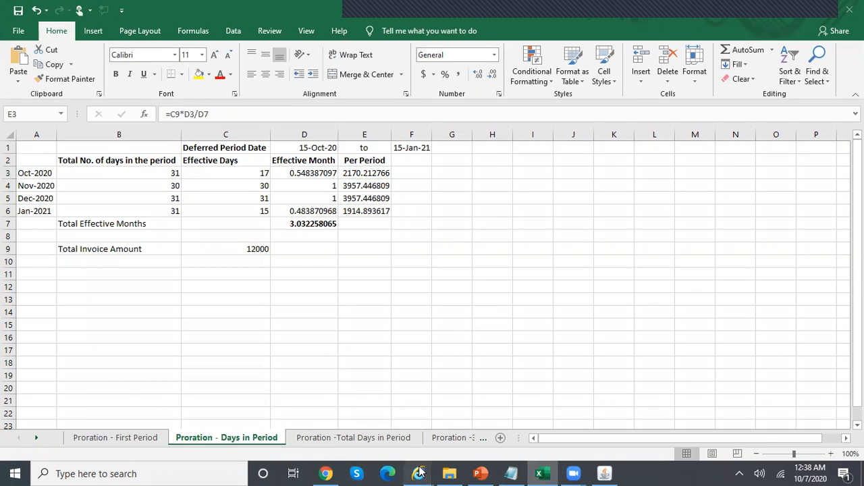
pyautogui.click(675, 405)
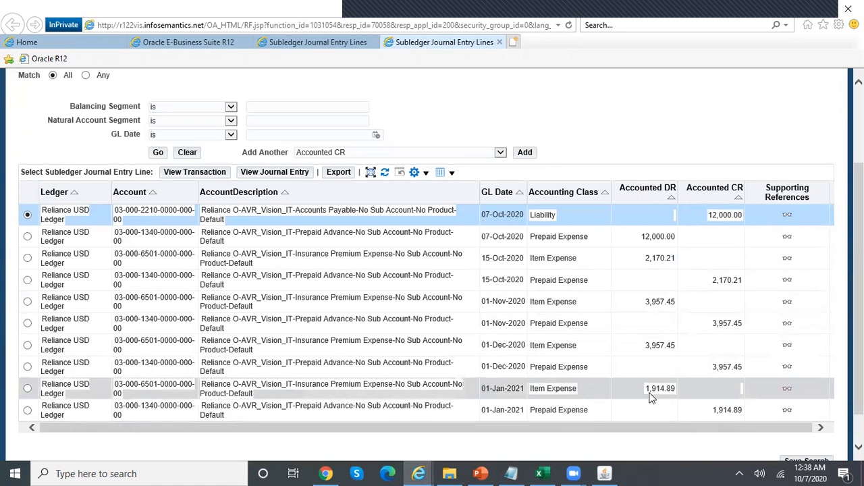
pyautogui.click(539, 473)
pyautogui.click(379, 212)
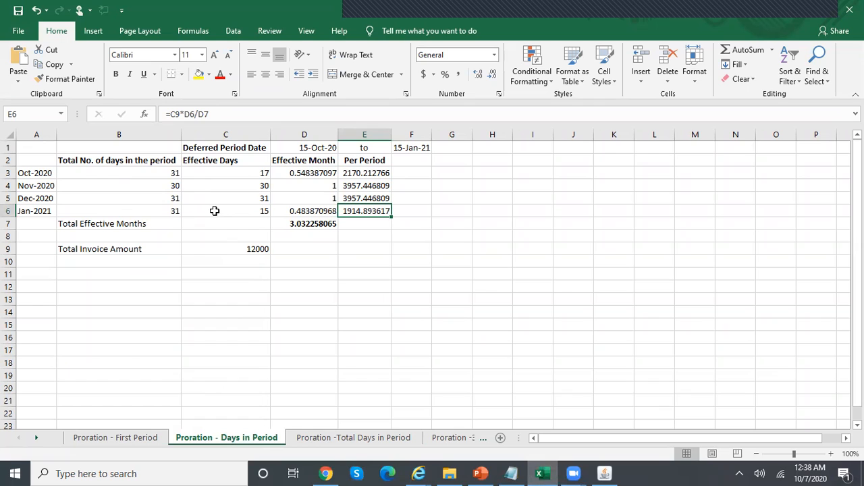
pyautogui.click(369, 437)
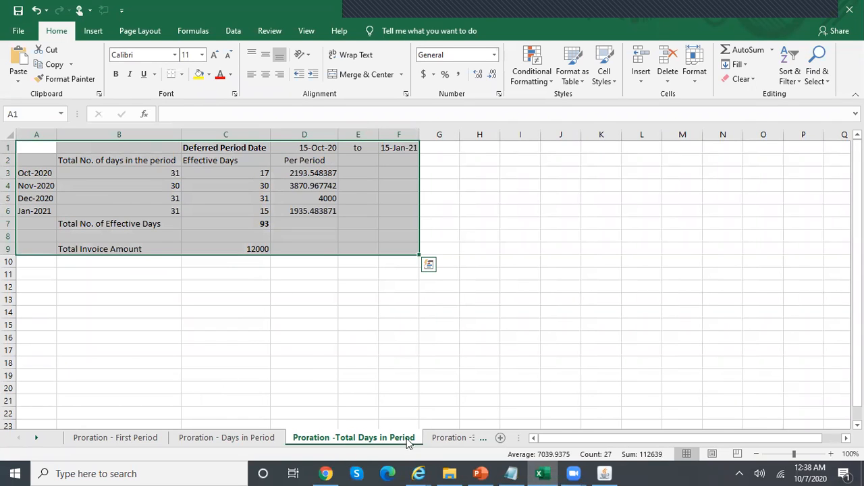
# Close the invoice workbench and find the Payables REL_DEMO_AAD application accounting definition
pyautogui.click(603, 473)
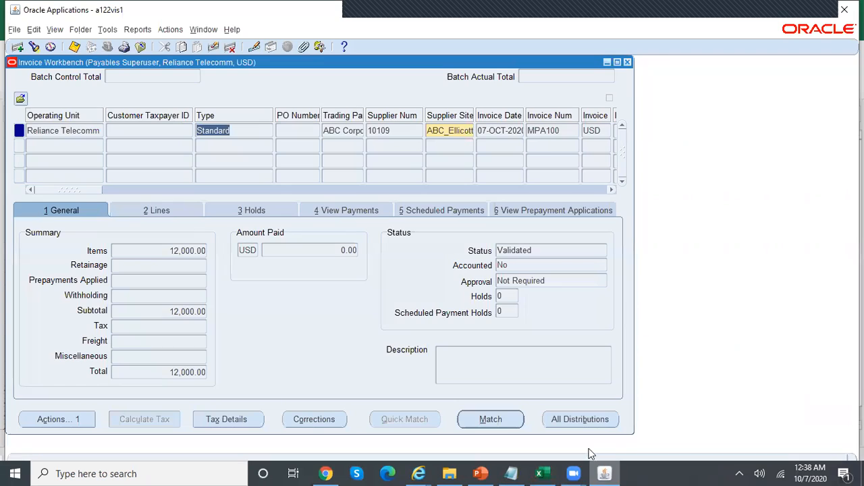
pyautogui.click(627, 61)
pyautogui.click(107, 47)
pyautogui.write('sla')
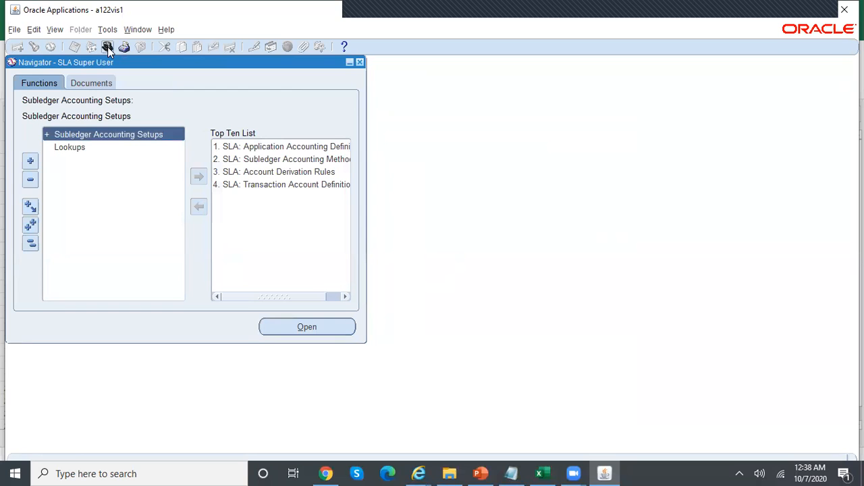
pyautogui.doubleClick(330, 149)
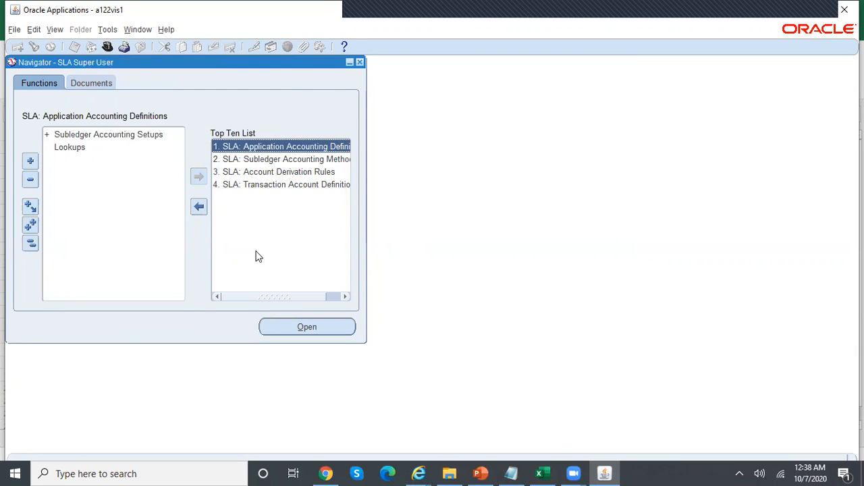
pyautogui.write('payables')
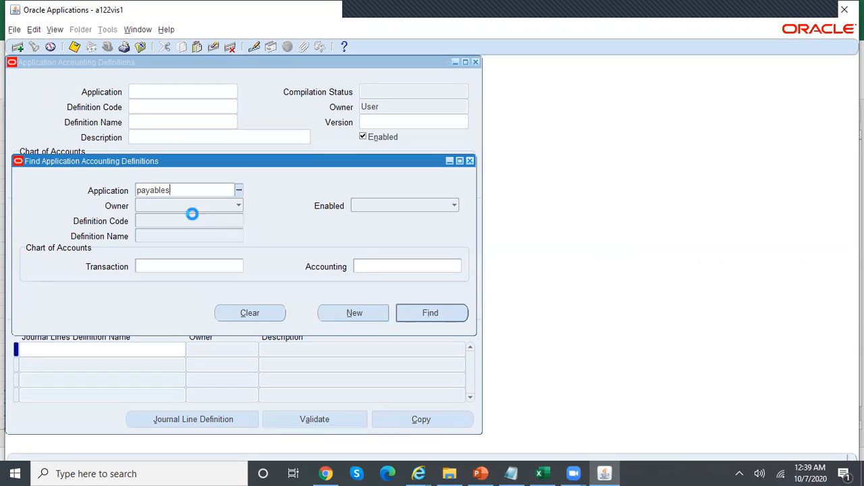
pyautogui.press('Tab')
pyautogui.click(177, 235)
pyautogui.write('rel')
pyautogui.press('Tab')
pyautogui.press('Return')
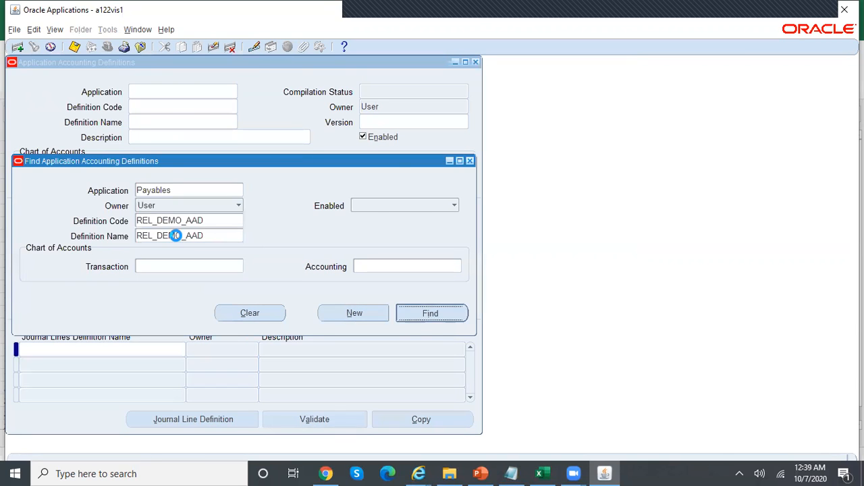
pyautogui.press('Return')
# Open the Invoices journal line definition and query line types matching REL%
pyautogui.click(98, 272)
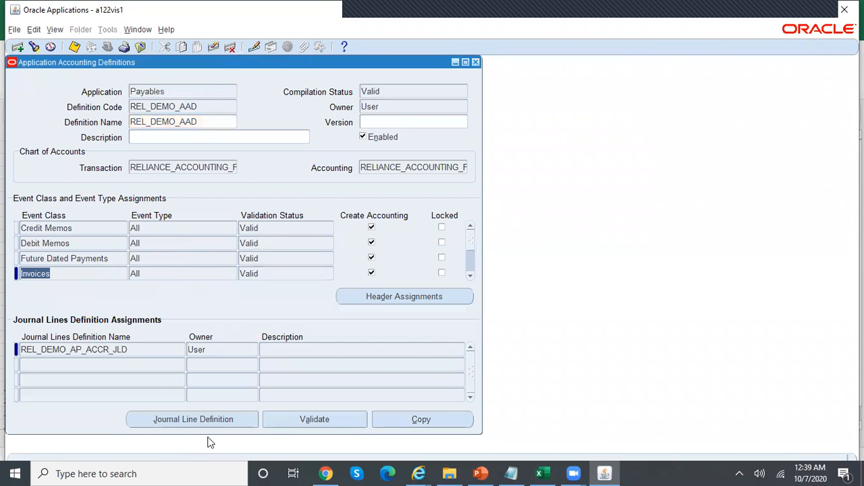
pyautogui.click(239, 419)
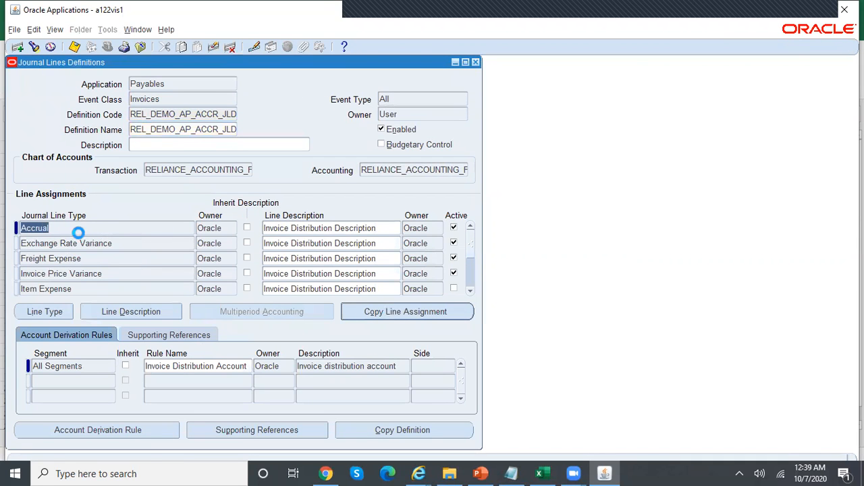
pyautogui.press('F11')
pyautogui.write('REL%')
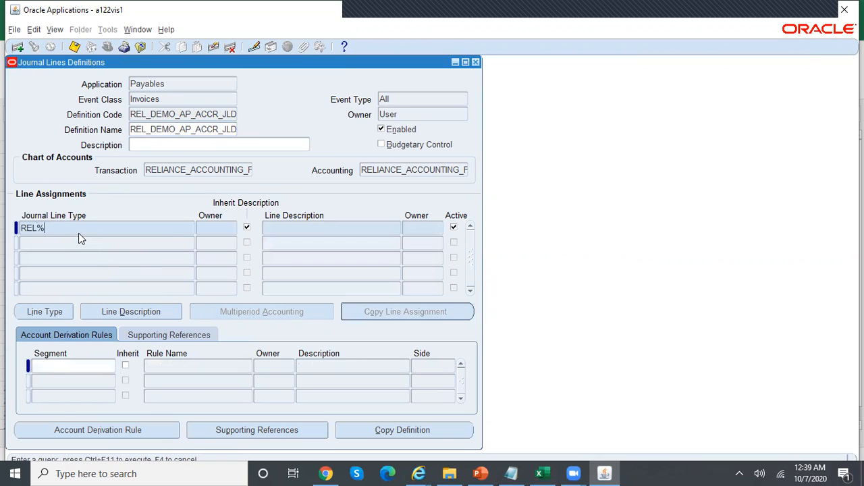
pyautogui.hotkey('ctrl', 'F11')
# Set the line's multiperiod proration type to Total Days in Period and close the definition windows
pyautogui.click(281, 316)
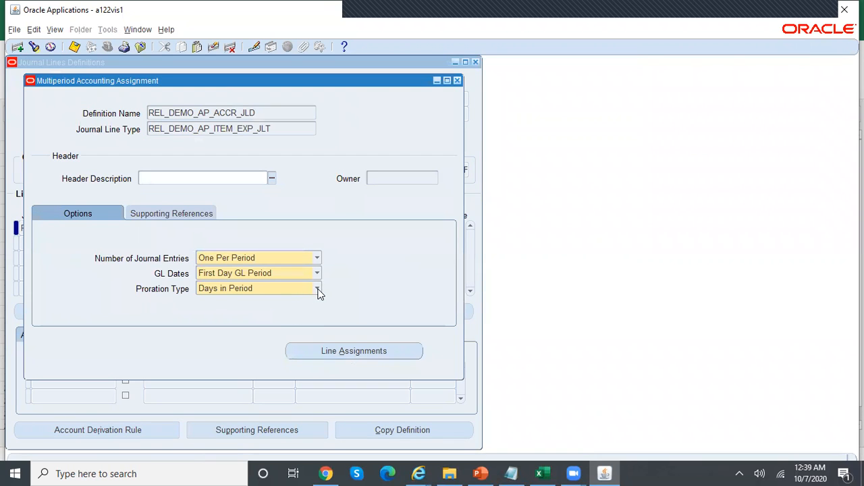
pyautogui.click(318, 289)
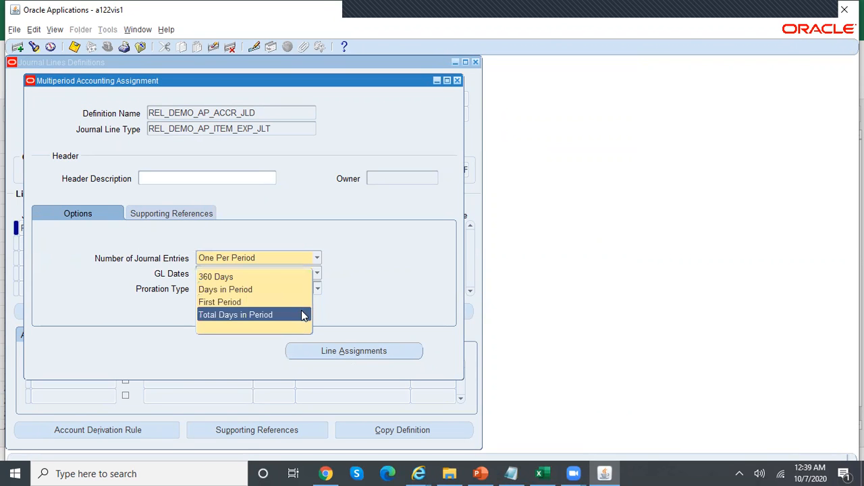
pyautogui.click(302, 314)
pyautogui.click(539, 474)
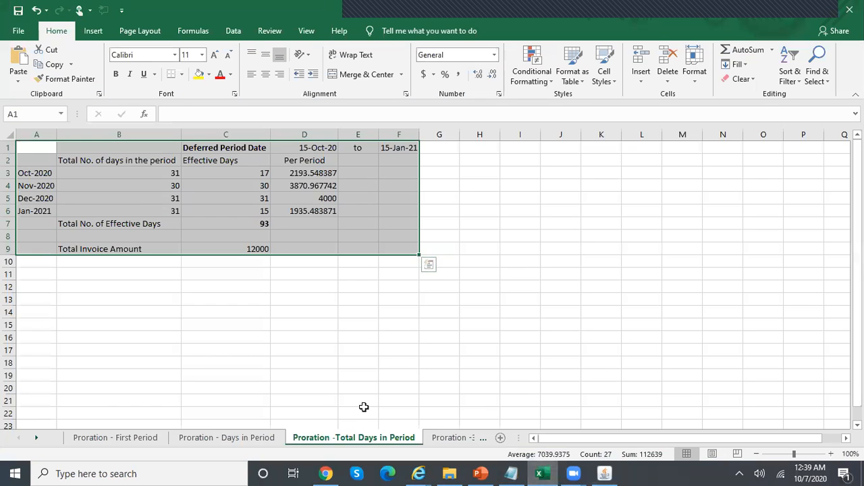
pyautogui.hotkey('alt', 'Tab')
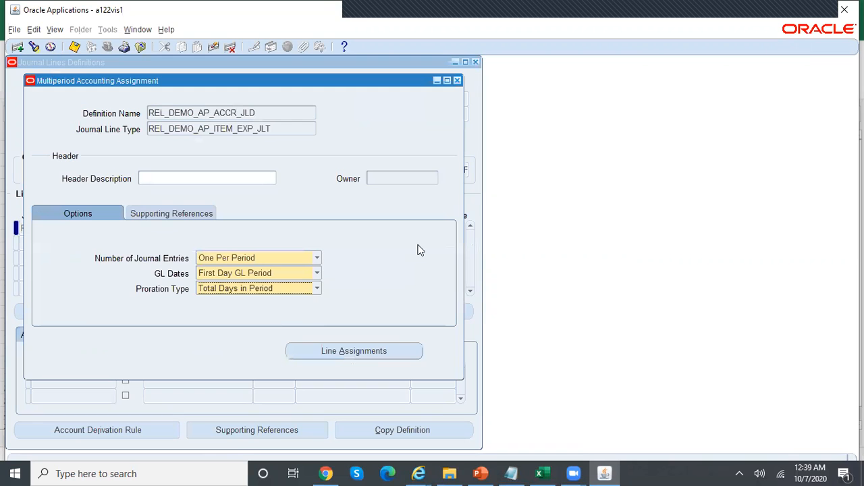
pyautogui.click(457, 81)
pyautogui.click(476, 62)
# Resubmit the Validate Application Accounting Definitions request by copying the earlier run, declining another submission
pyautogui.click(476, 61)
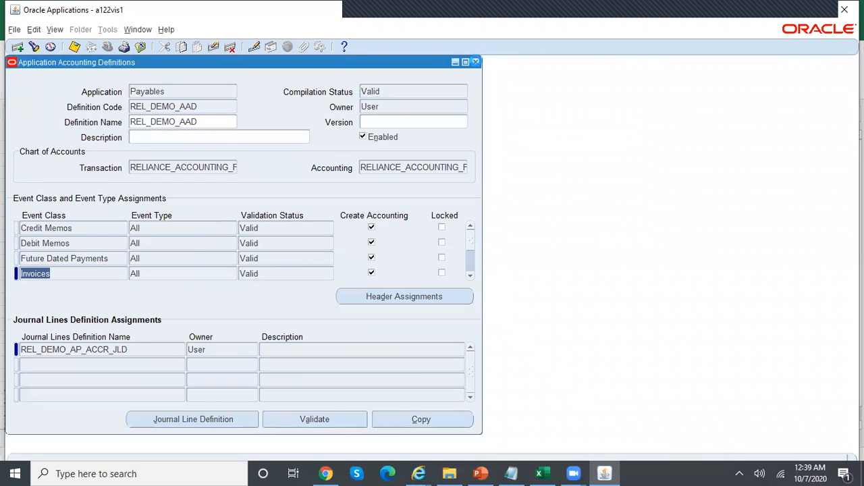
pyautogui.click(55, 30)
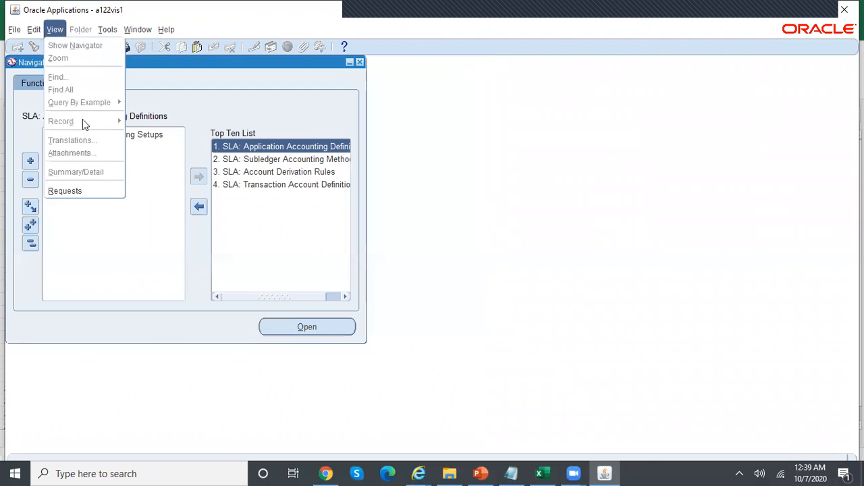
pyautogui.click(97, 189)
pyautogui.click(143, 357)
pyautogui.click(441, 110)
pyautogui.click(619, 390)
pyautogui.click(321, 367)
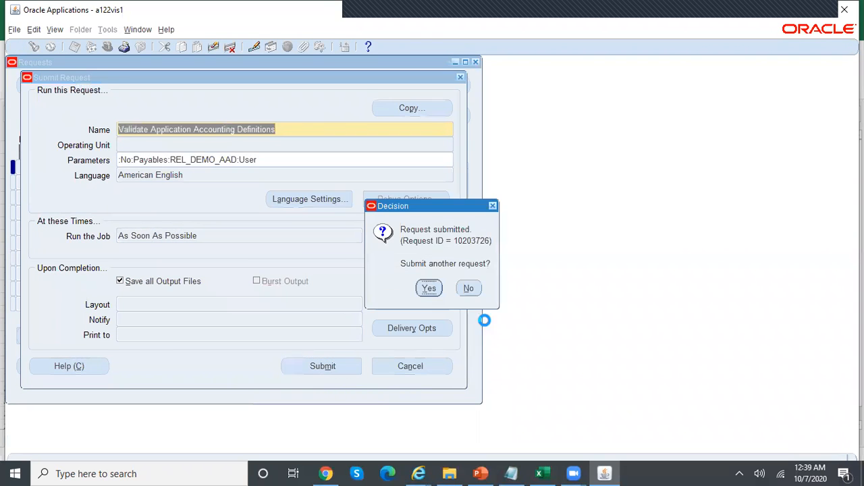
pyautogui.click(468, 288)
pyautogui.click(391, 356)
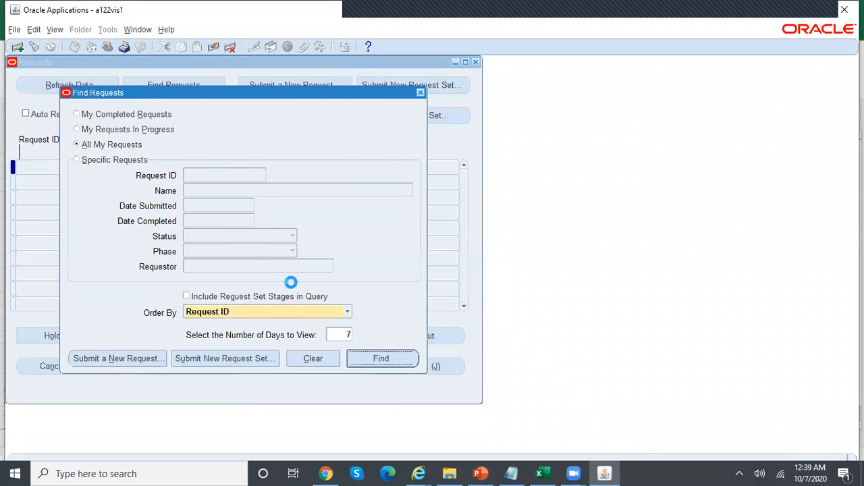
pyautogui.click(475, 61)
# Switch to the Payables Superuser, Reliance Telecomm, USD responsibility
pyautogui.click(107, 48)
pyautogui.write('p')
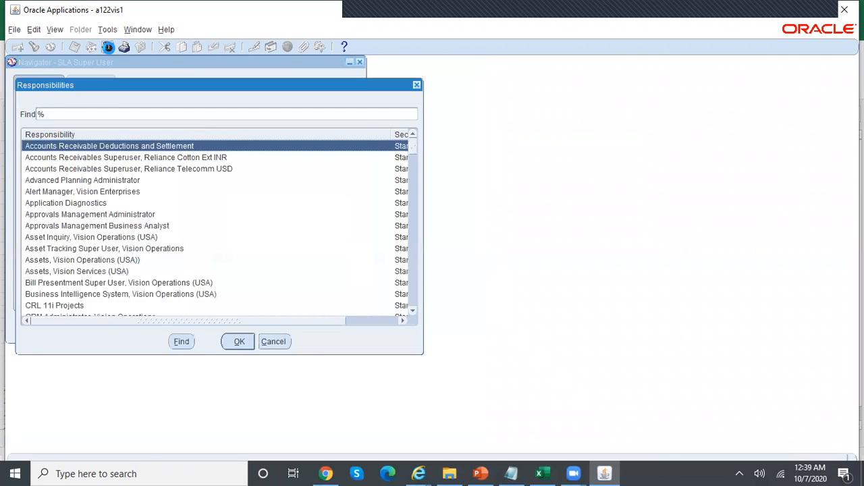
pyautogui.press('Down')
pyautogui.press('Down')
pyautogui.press('Down')
pyautogui.press('Down')
pyautogui.press('Return')
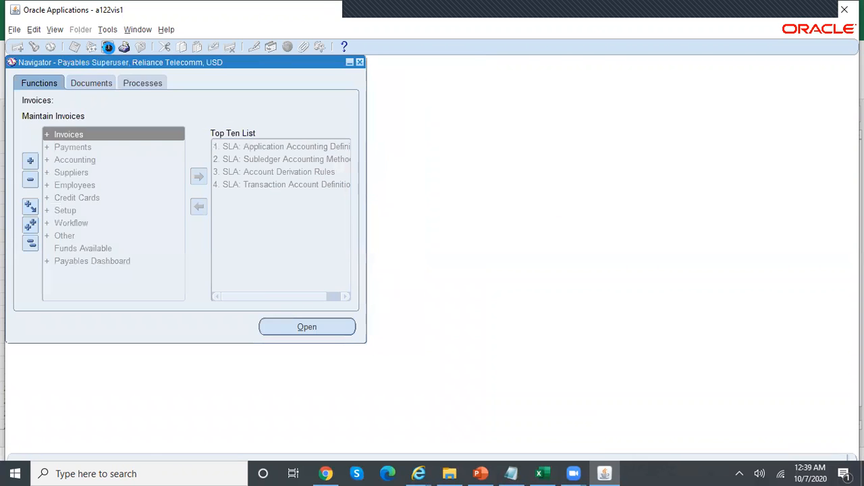
# Query invoice MPA100 in the Invoices form, then list all requests in the Requests window
pyautogui.doubleClick(262, 171)
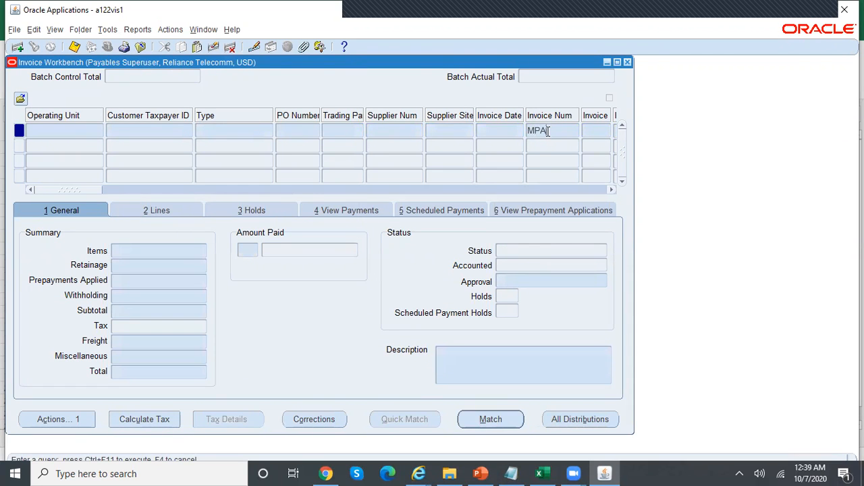
pyautogui.hotkey('ctrl', 'F11')
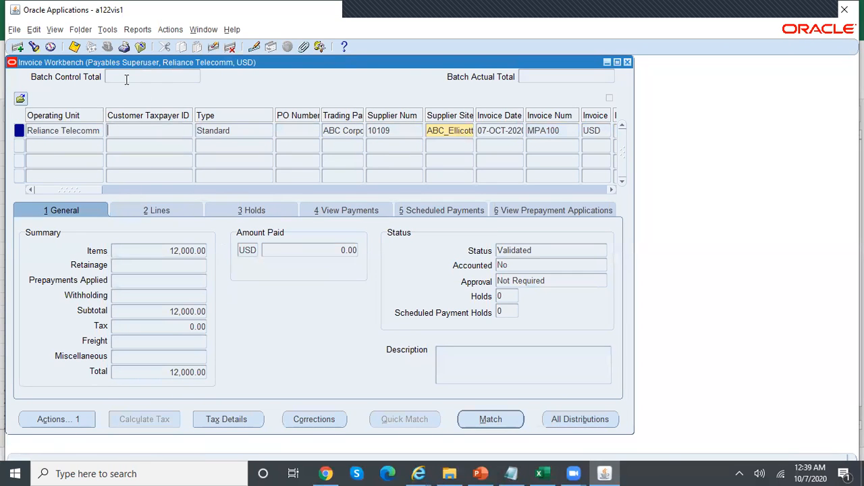
pyautogui.click(57, 37)
pyautogui.click(95, 191)
pyautogui.click(381, 358)
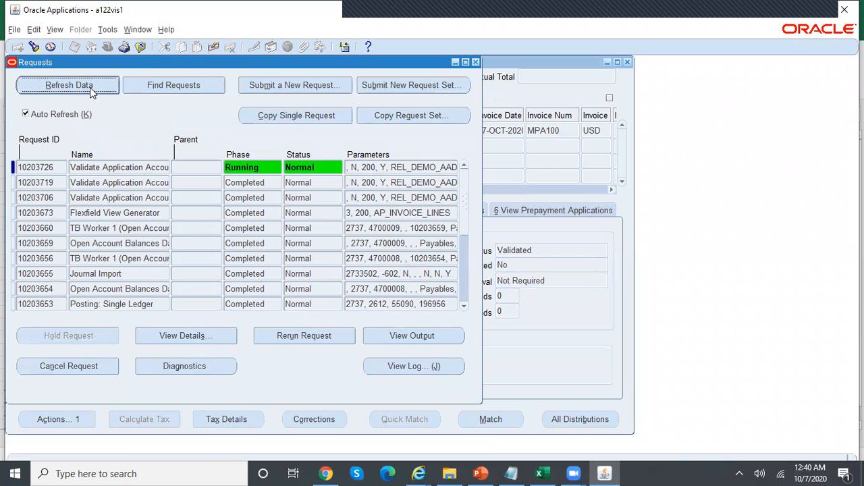
# Refresh the request list repeatedly to track validation request 10203726's status
pyautogui.click(90, 85)
pyautogui.click(90, 86)
pyautogui.click(90, 85)
# Check the deferral start and end dates in D1 and F1, comparing the two proration sheets
pyautogui.click(539, 473)
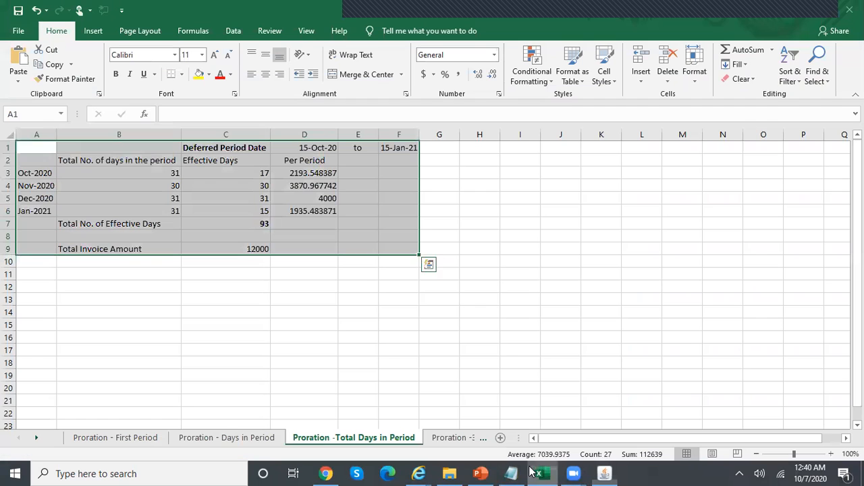
pyautogui.click(361, 401)
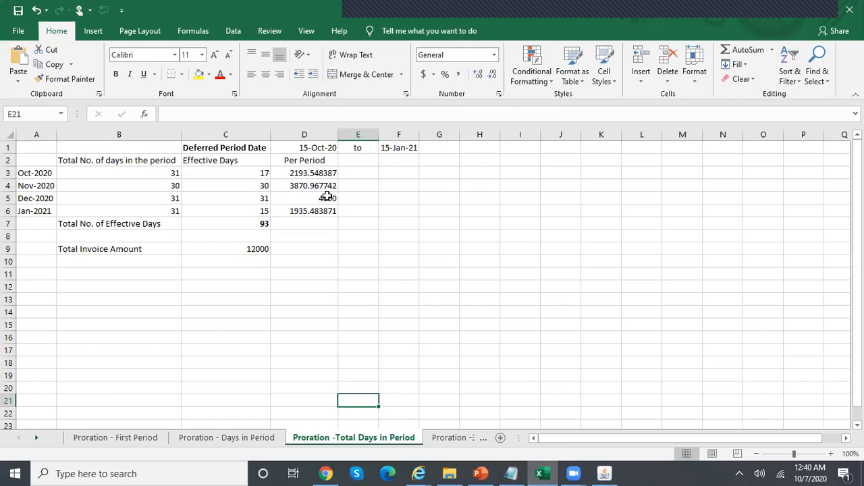
pyautogui.click(328, 153)
pyautogui.hotkey('ctrl', 'c')
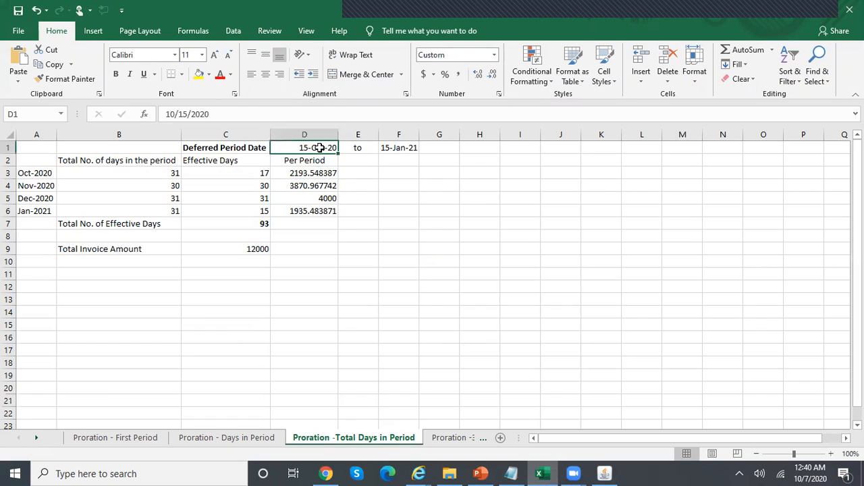
pyautogui.click(403, 149)
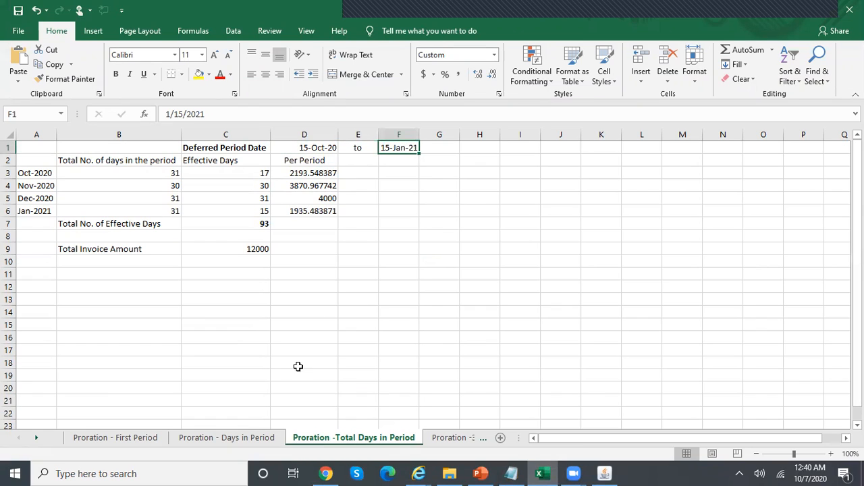
pyautogui.click(256, 439)
pyautogui.click(329, 439)
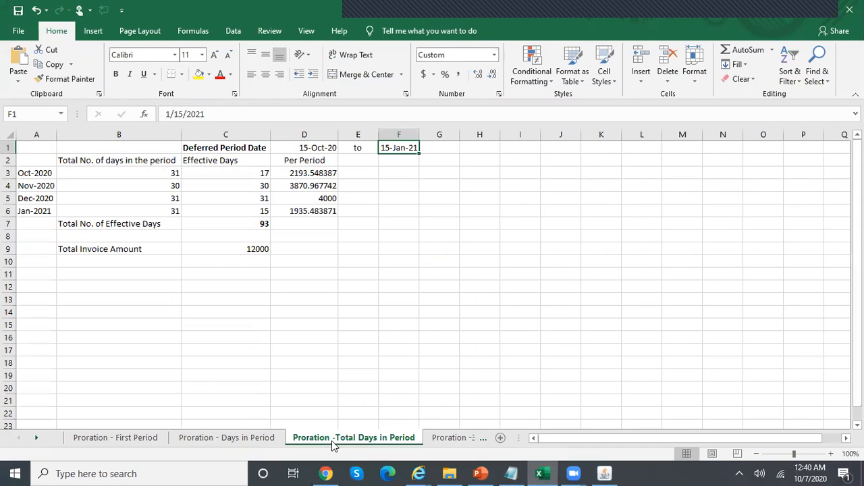
pyautogui.click(267, 440)
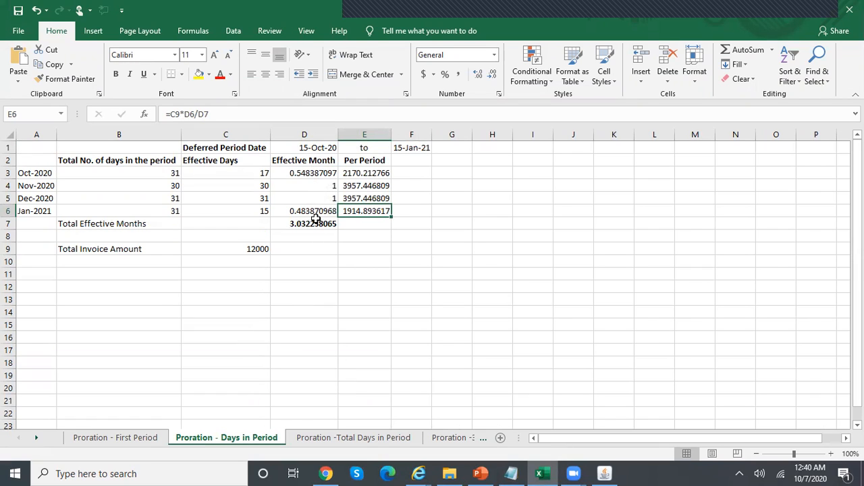
pyautogui.click(401, 440)
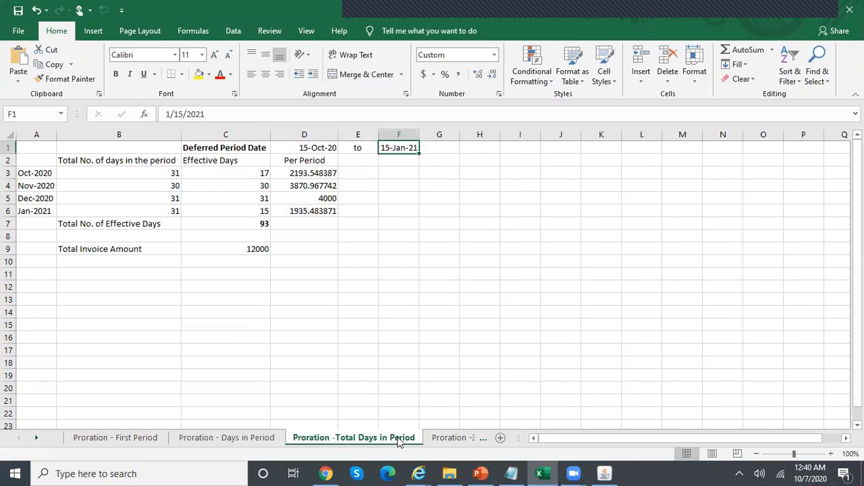
# Inspect the effective days and October/November amount formulas, committing D4's formula on the Total Days sheet
pyautogui.click(226, 176)
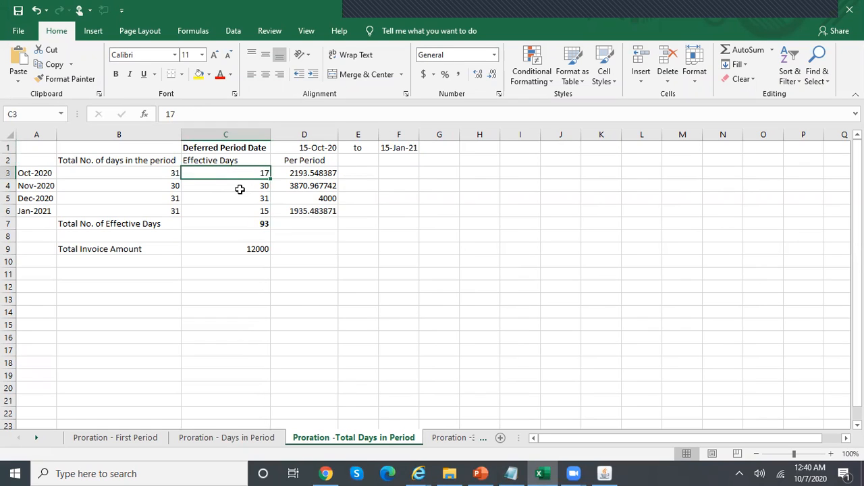
pyautogui.click(239, 190)
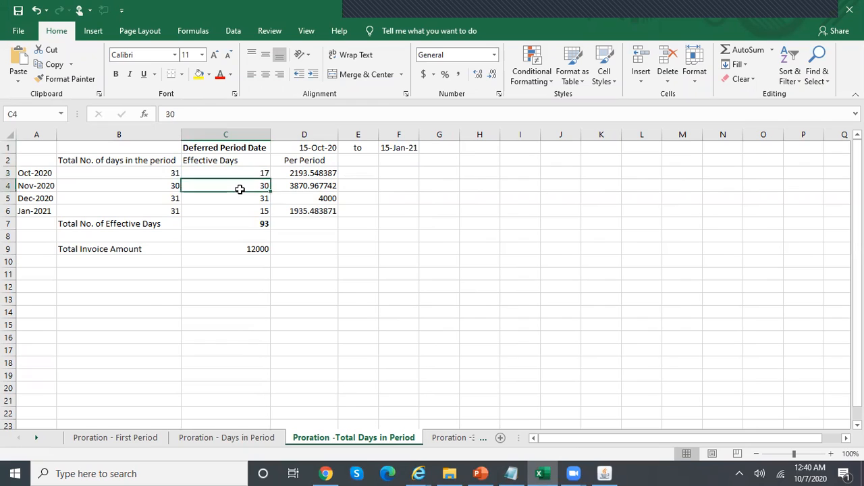
pyautogui.press('Down')
pyautogui.press('Down')
pyautogui.press('Down')
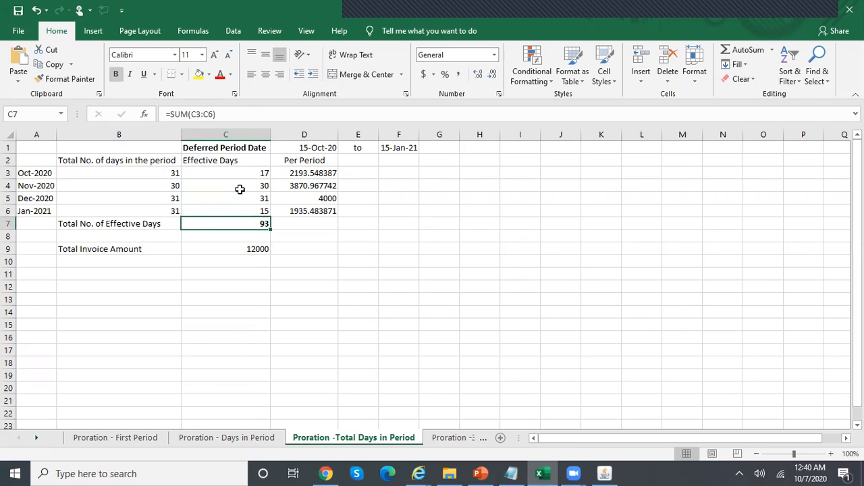
pyautogui.click(330, 173)
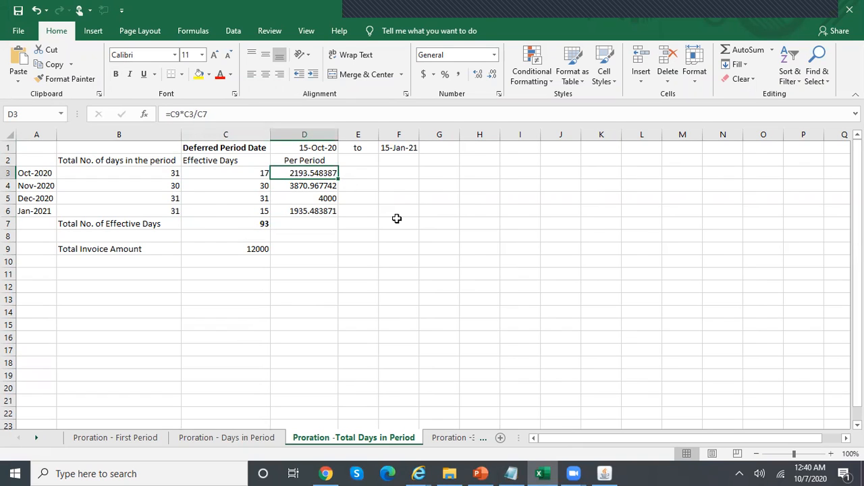
pyautogui.press('F2')
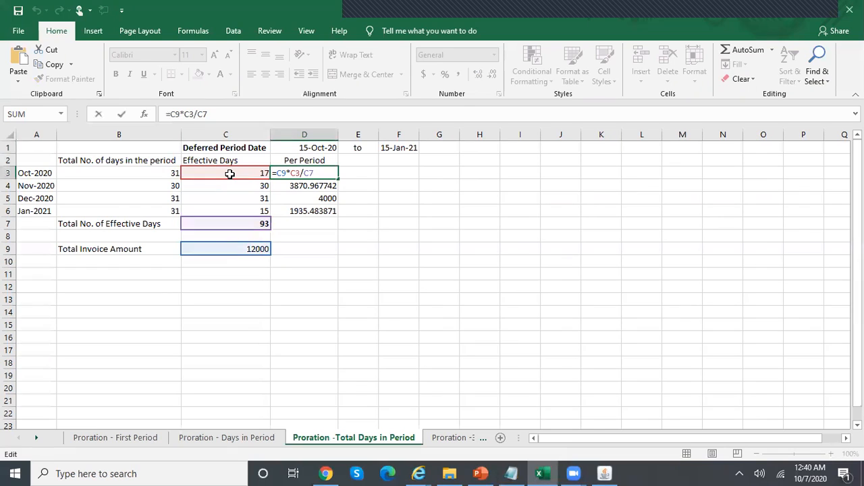
pyautogui.click(331, 185)
pyautogui.press('F2')
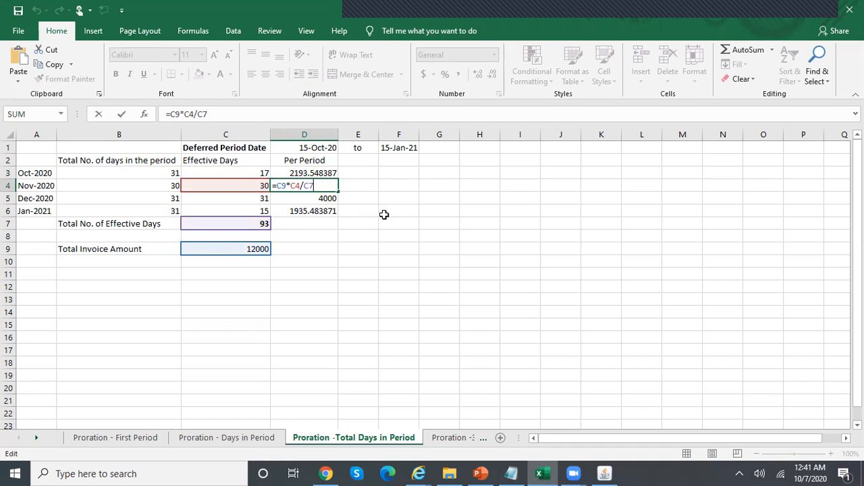
pyautogui.press('Return')
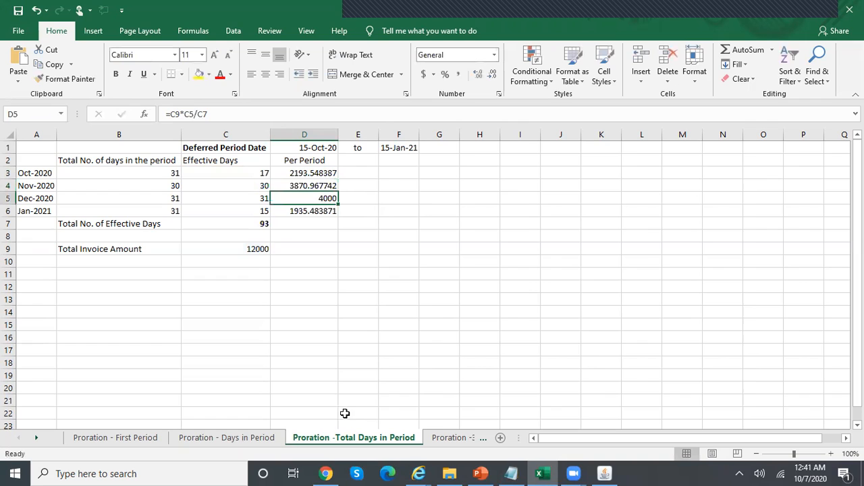
# Review the Days in Period sheet's effective-month formulas, effective-days sum, D7 total and October amount
pyautogui.click(253, 438)
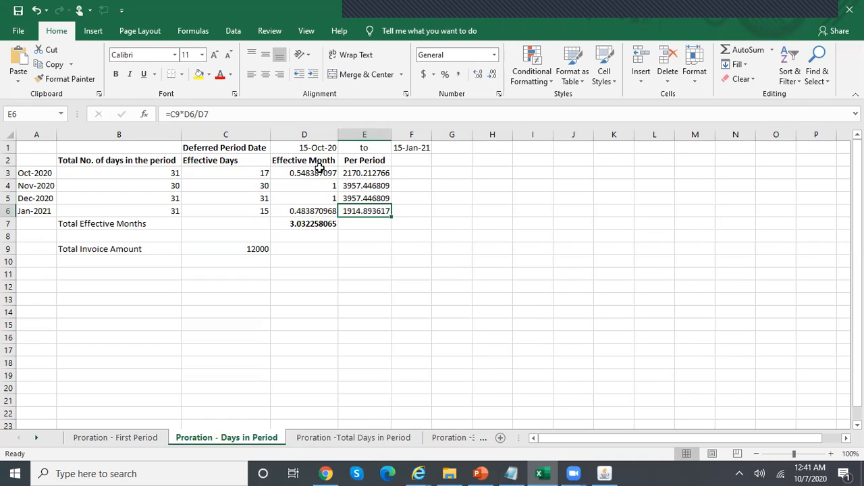
pyautogui.click(378, 440)
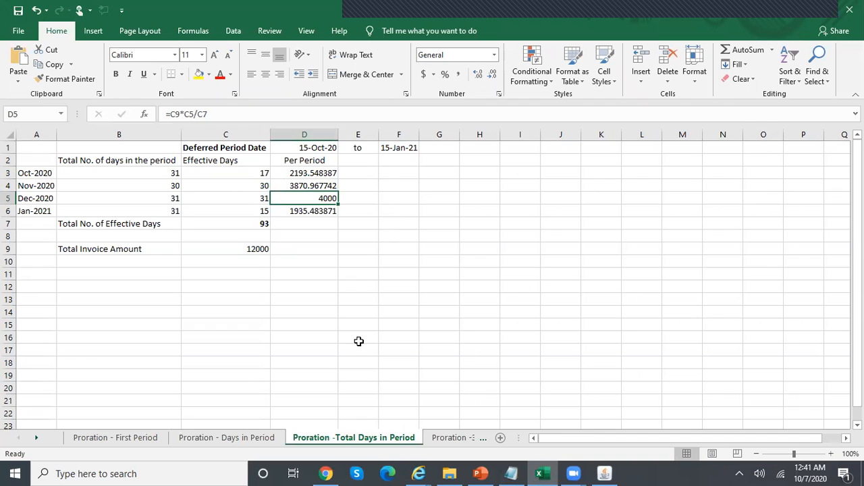
pyautogui.click(263, 439)
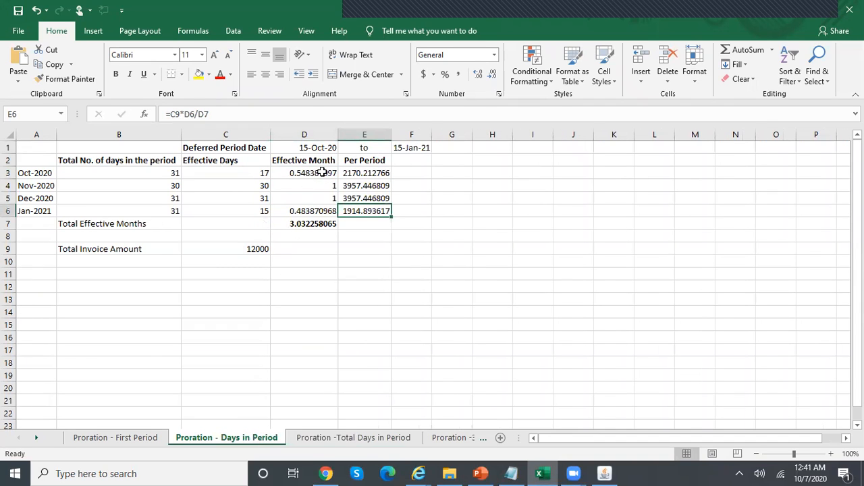
pyautogui.click(300, 173)
pyautogui.moveTo(258, 170); pyautogui.dragTo(260, 210)
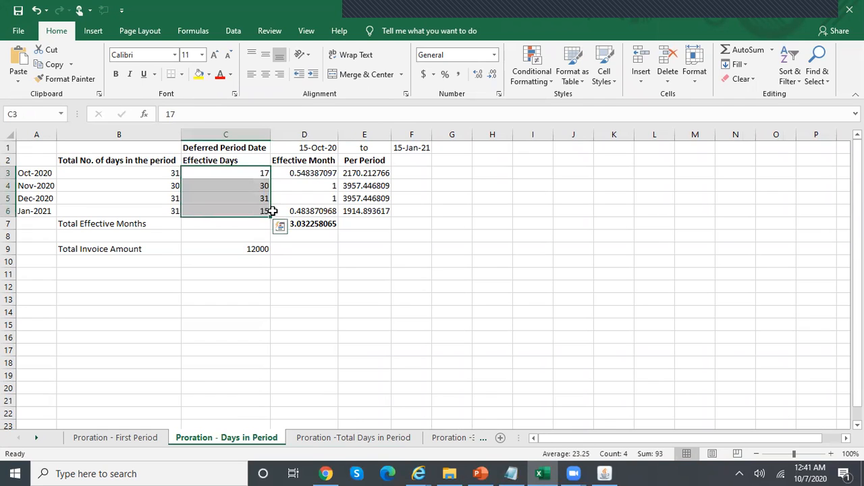
pyautogui.click(315, 223)
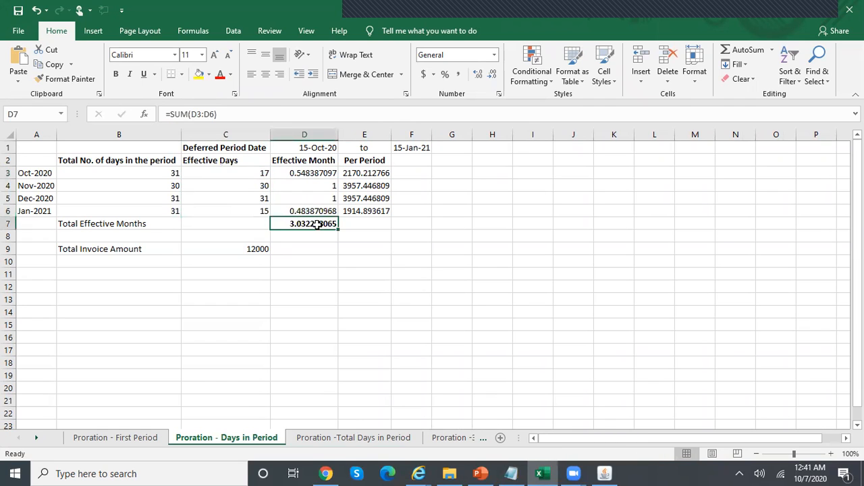
pyautogui.click(389, 439)
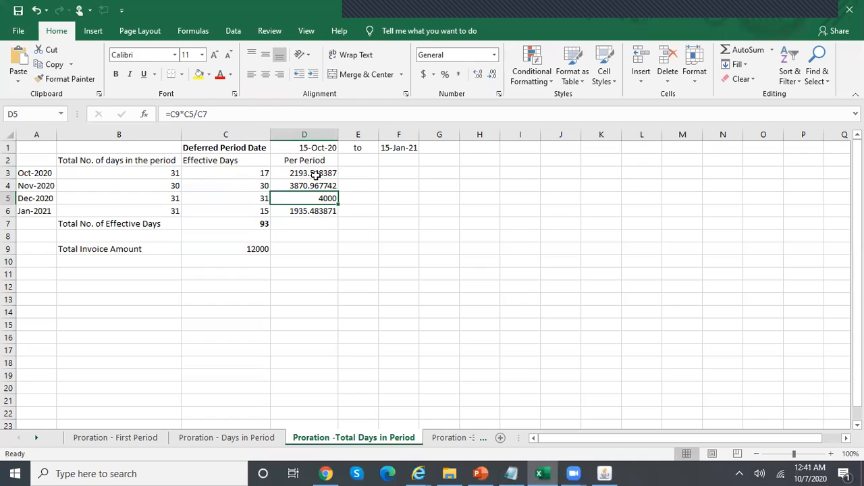
pyautogui.click(263, 438)
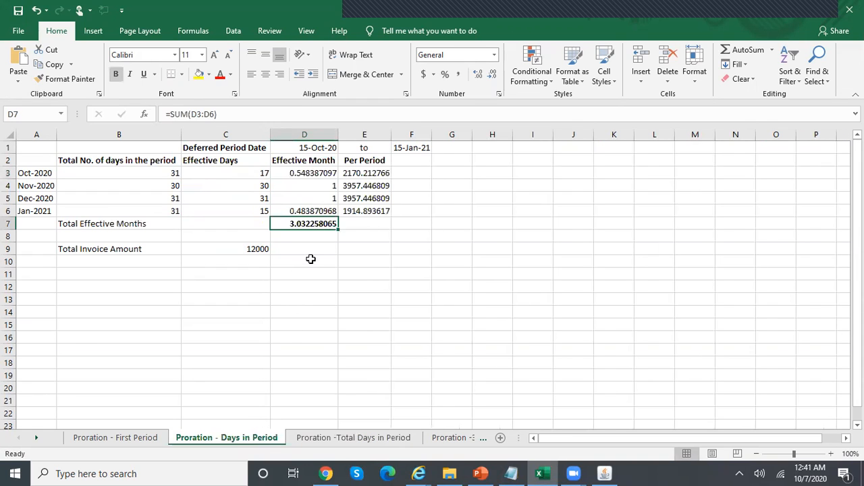
pyautogui.click(376, 173)
# Compare October–January per-period amounts between the two sheets before returning to Oracle
pyautogui.click(355, 438)
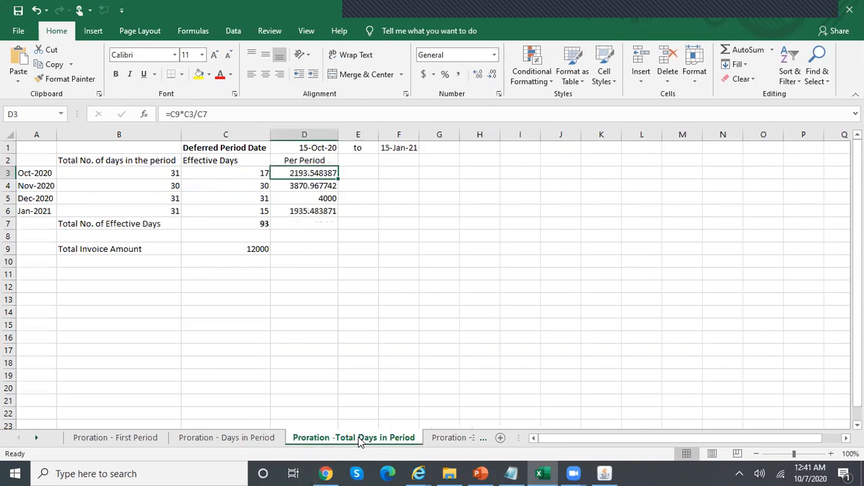
pyautogui.click(329, 188)
pyautogui.click(331, 198)
pyautogui.click(270, 437)
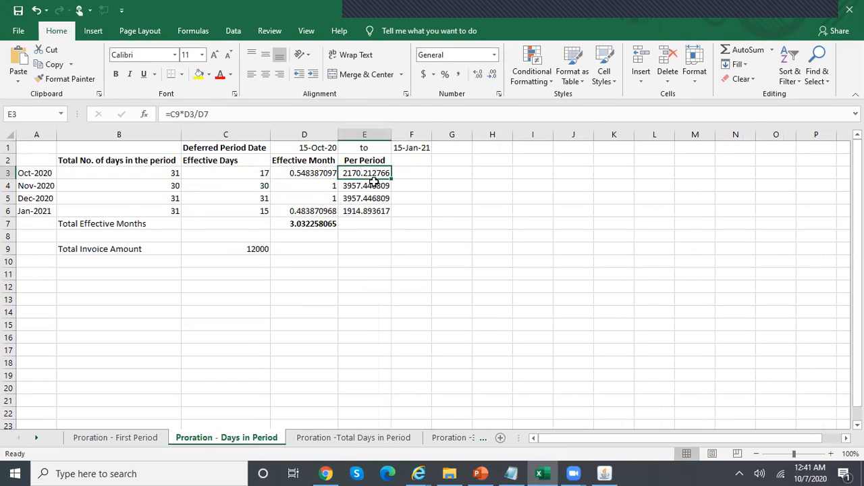
pyautogui.click(380, 210)
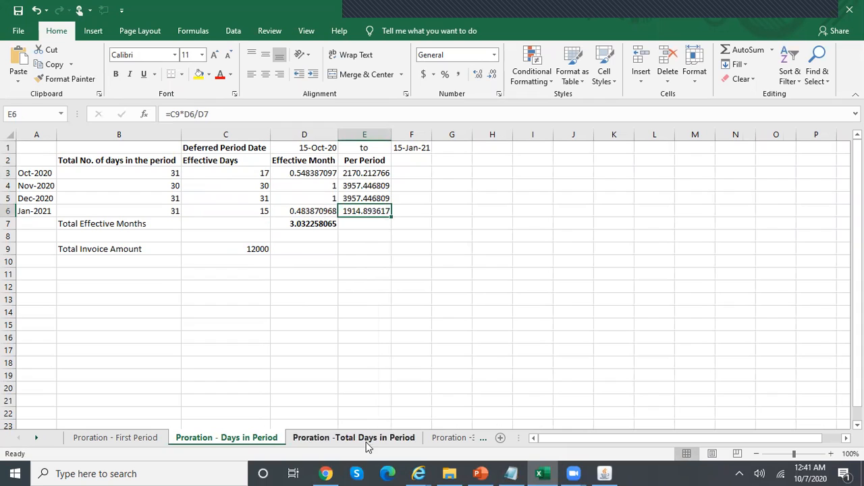
pyautogui.click(367, 439)
pyautogui.click(332, 212)
pyautogui.click(311, 173)
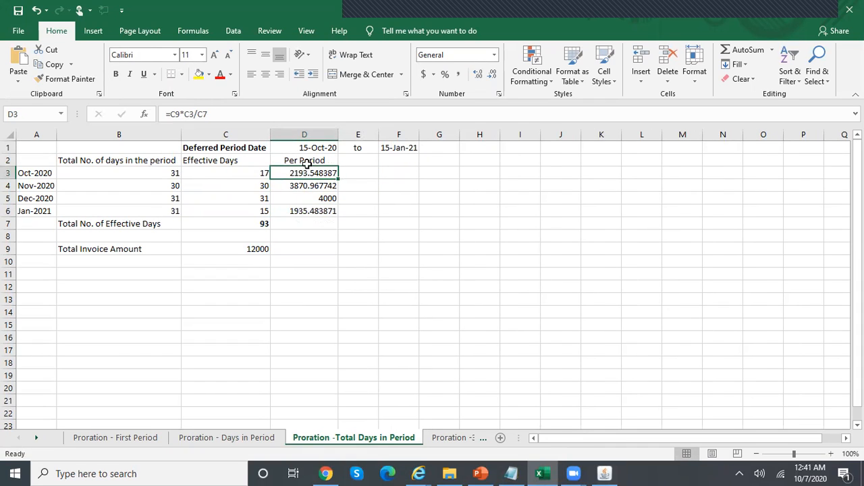
pyautogui.click(606, 473)
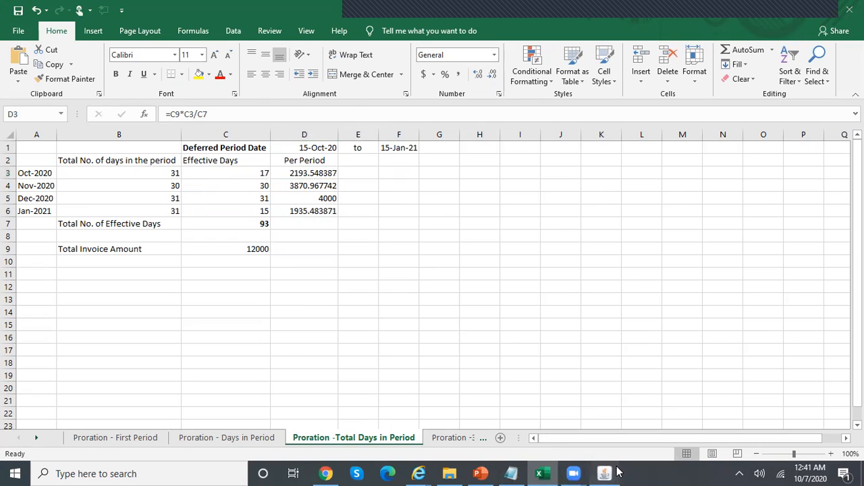
# Confirm request 10203726 completed, then recreate draft accounting for invoice MPA100 and dismiss the note
pyautogui.click(83, 85)
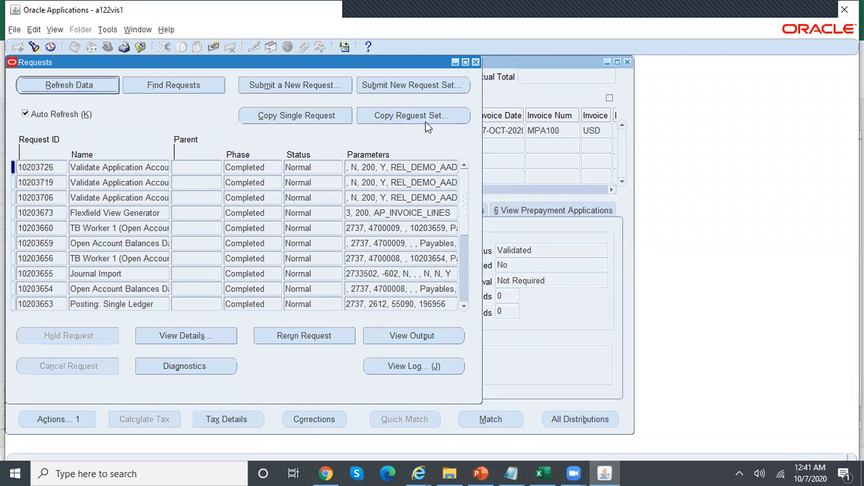
pyautogui.click(475, 63)
pyautogui.click(75, 419)
pyautogui.click(182, 177)
pyautogui.click(297, 400)
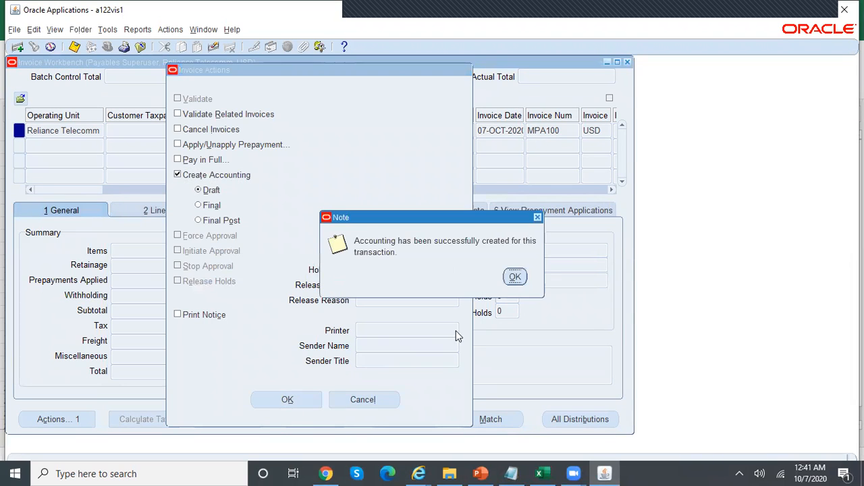
pyautogui.click(515, 277)
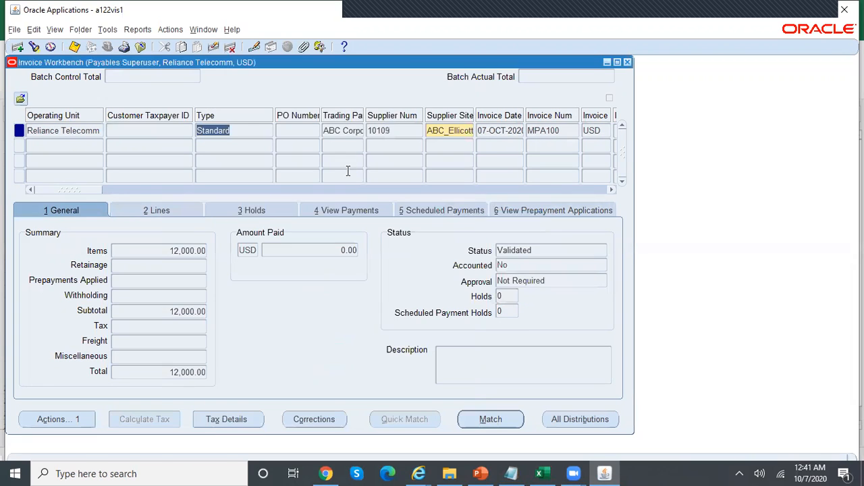
pyautogui.click(128, 31)
pyautogui.click(145, 43)
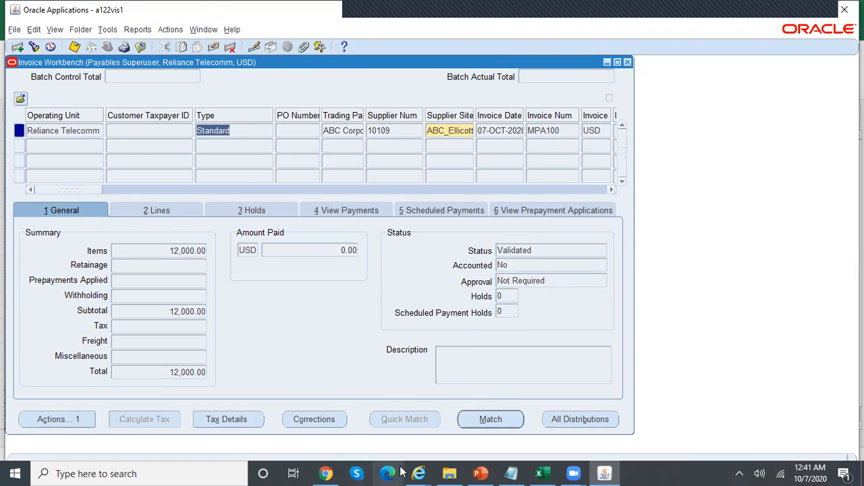
# Check the subledger journal lines against Excel's November, December and January amounts in D4–D6
pyautogui.moveTo(437, 471)
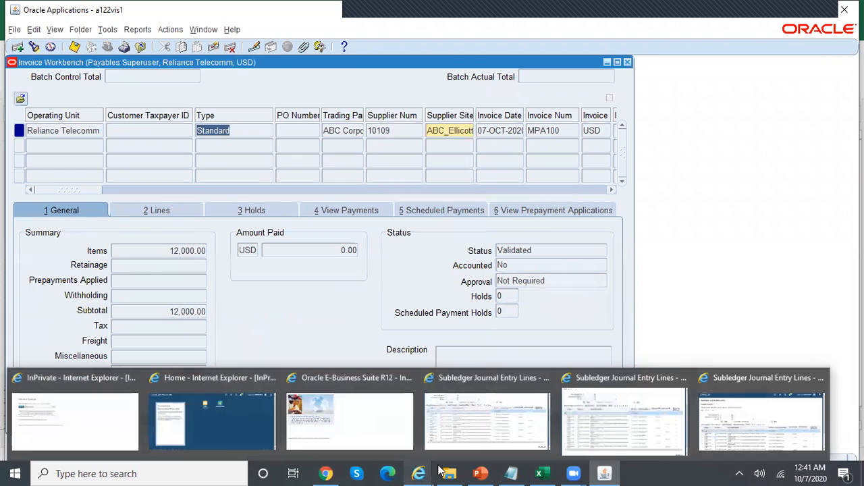
pyautogui.click(753, 419)
pyautogui.scroll(-3, 674, 282)
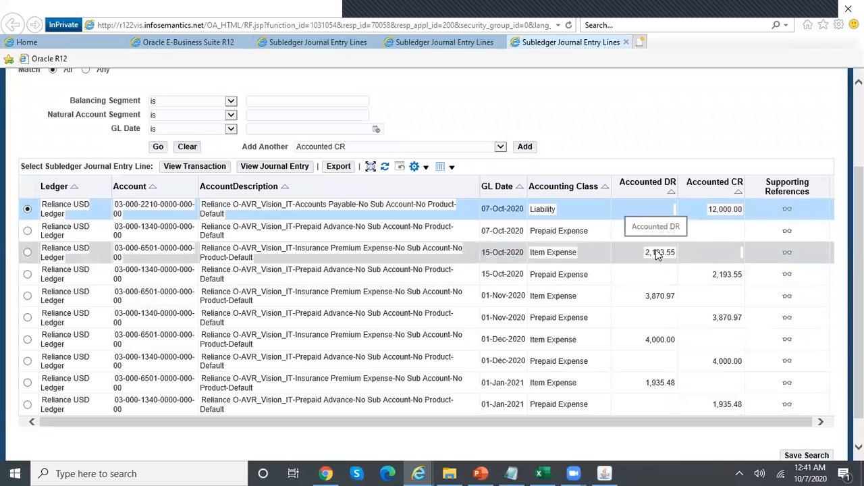
pyautogui.click(549, 472)
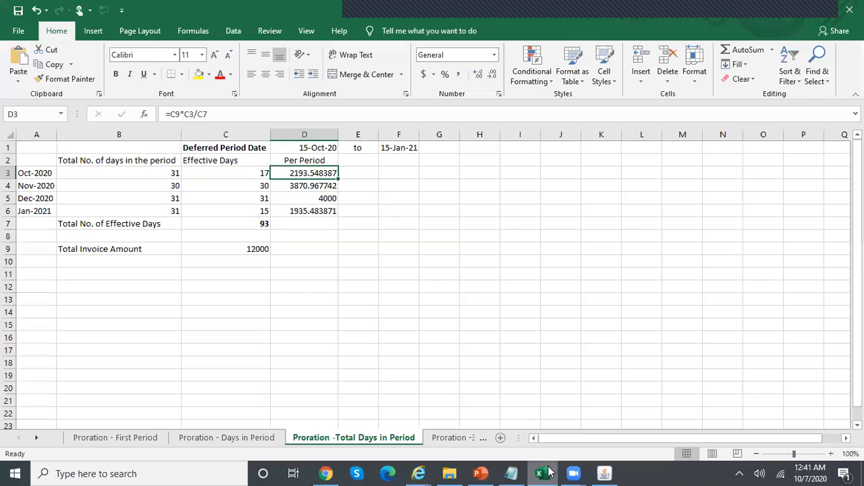
pyautogui.click(317, 186)
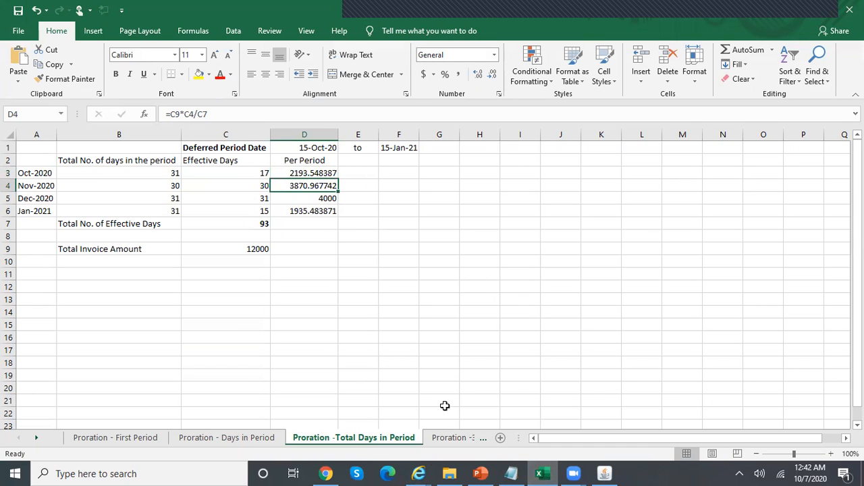
pyautogui.moveTo(419, 474)
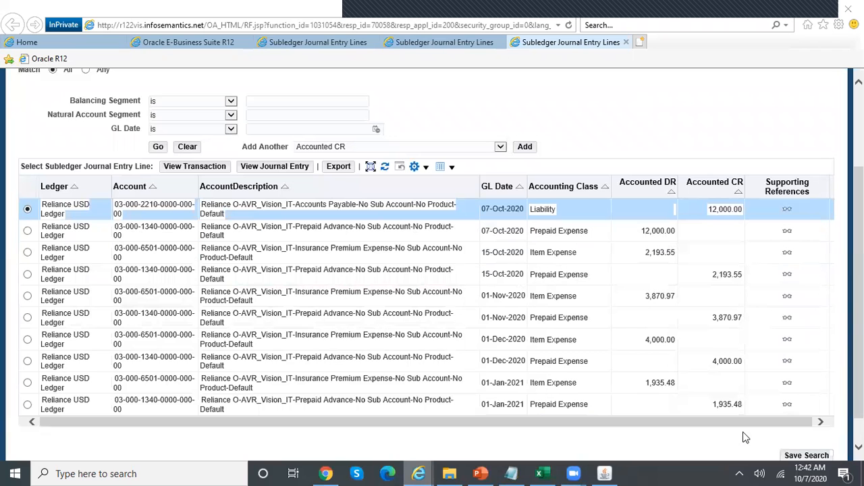
pyautogui.click(760, 429)
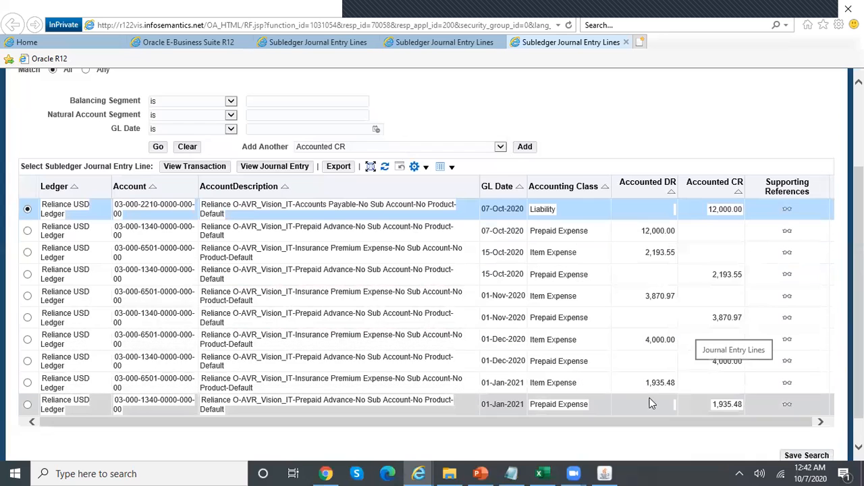
pyautogui.click(542, 473)
pyautogui.click(331, 200)
pyautogui.click(331, 211)
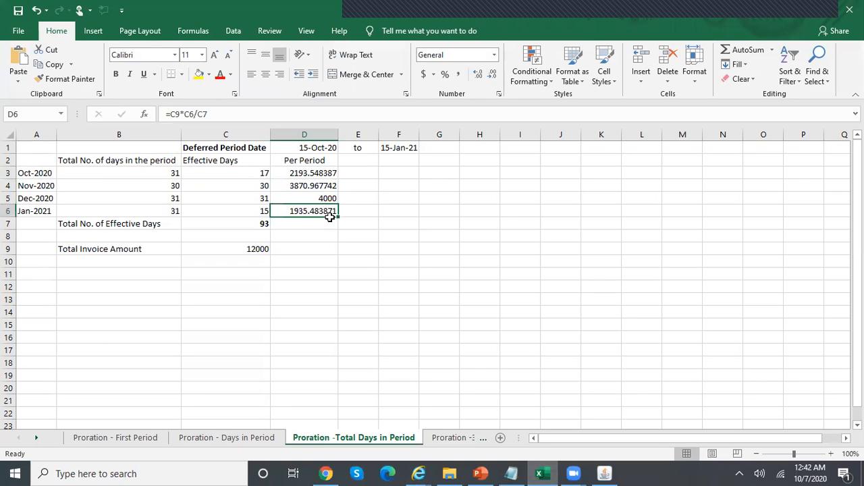
pyautogui.moveTo(425, 471)
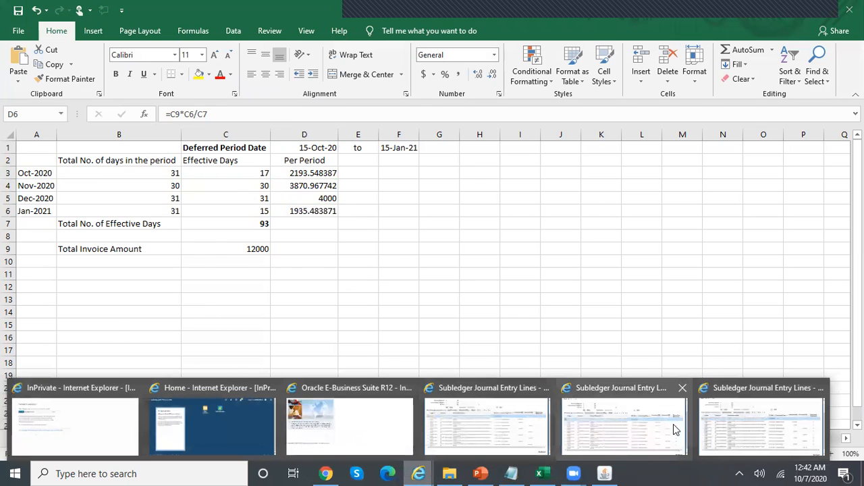
pyautogui.click(731, 421)
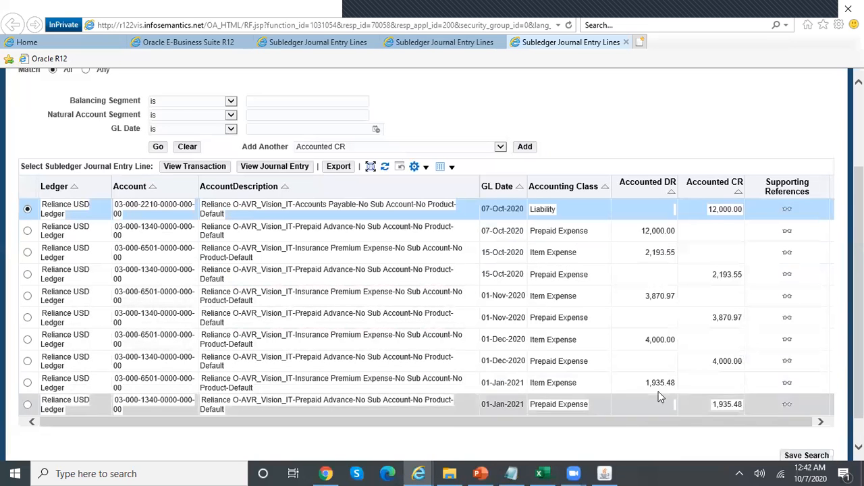
# View the Proration -360 Days sheet, then close Oracle's invoice workbench
pyautogui.click(540, 474)
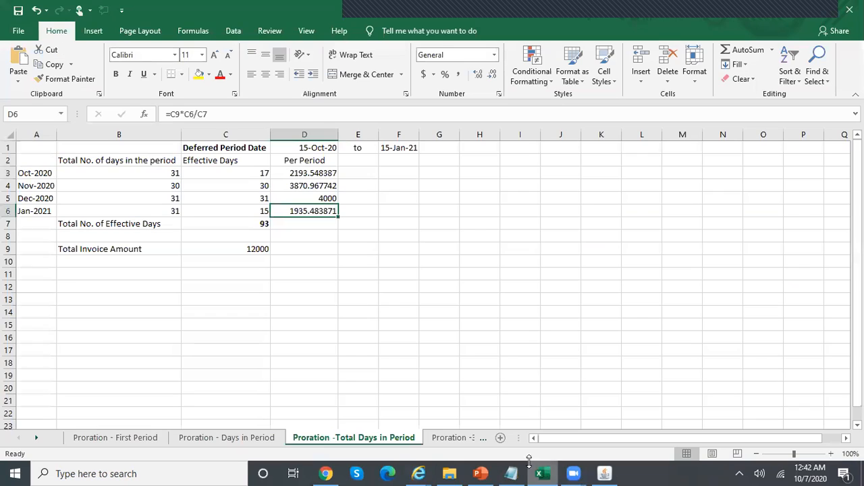
pyautogui.click(465, 437)
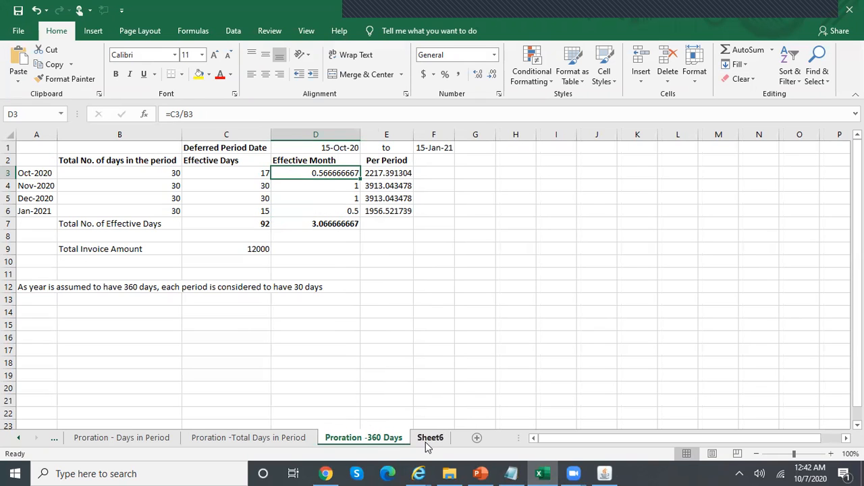
pyautogui.click(604, 473)
pyautogui.click(627, 62)
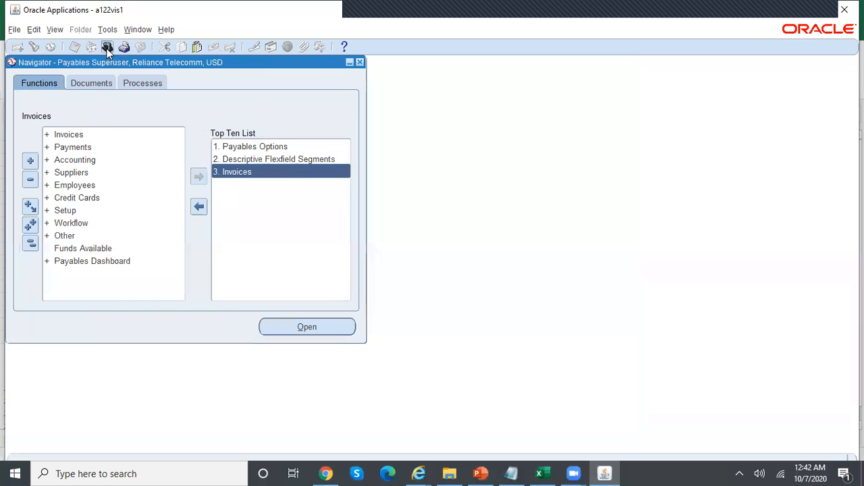
# Open the SLA: Application Accounting Definitions form from the responsibility list
pyautogui.click(107, 48)
pyautogui.write('sl')
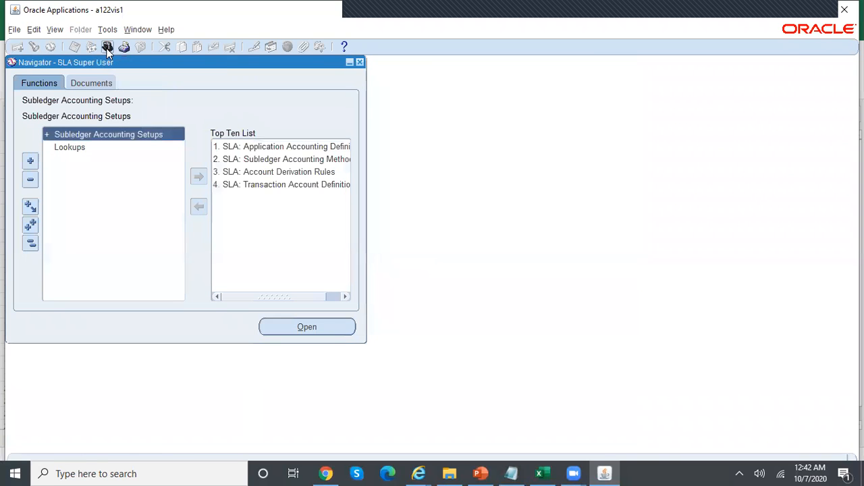
pyautogui.doubleClick(329, 153)
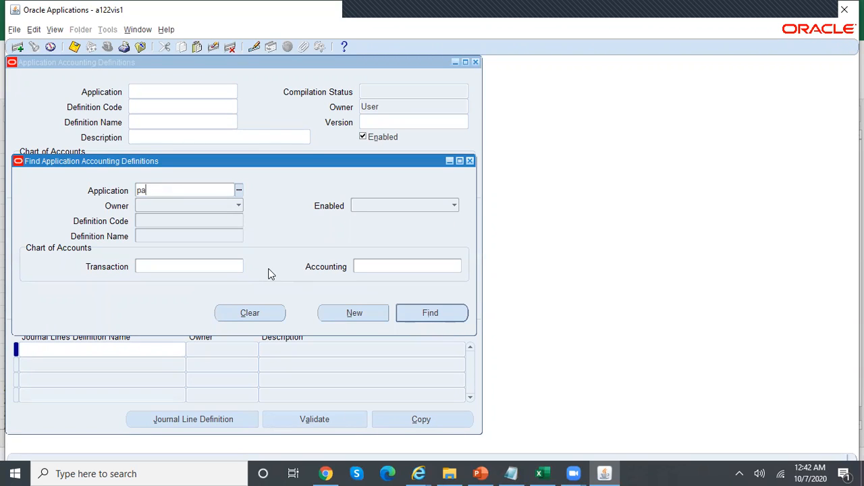
# Query Payables definition rel% to load REL_DEMO_AAD, then open its Invoices journal lines definition
pyautogui.write('payables')
pyautogui.press('Tab')
pyautogui.click(215, 234)
pyautogui.write('rel%')
pyautogui.press('Tab')
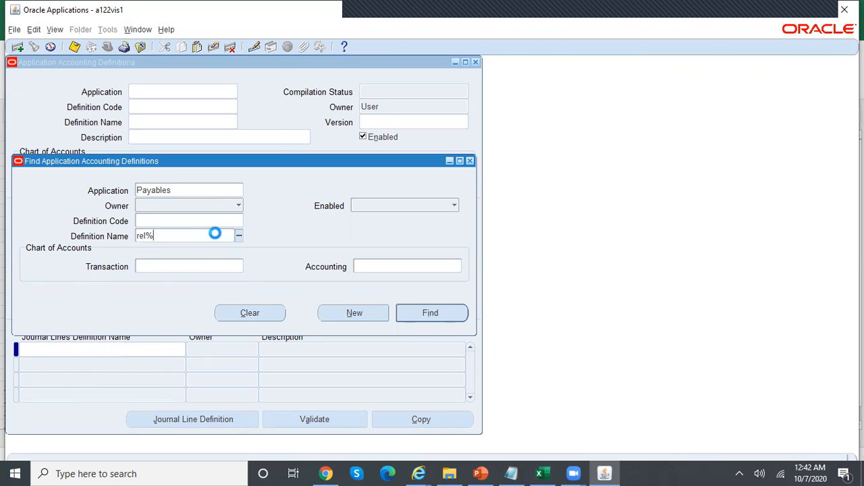
pyautogui.press('Return')
pyautogui.press('Return')
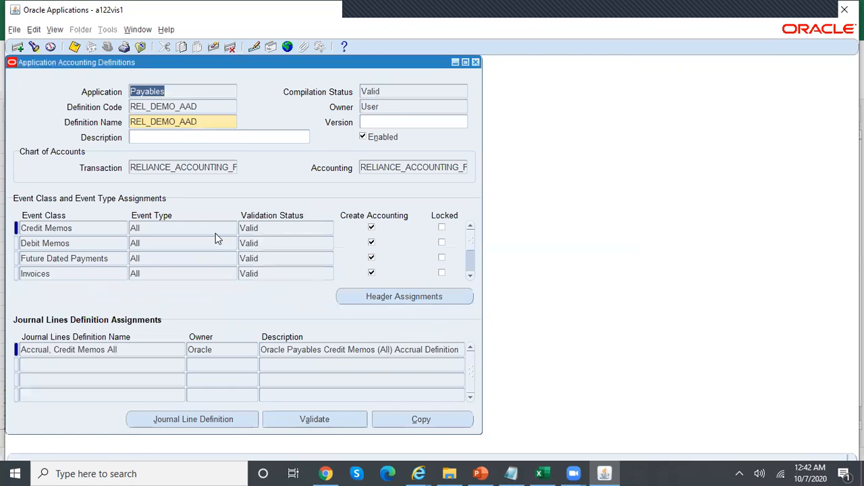
pyautogui.click(84, 271)
pyautogui.click(231, 418)
# Query the REL% journal line types to bring up REL_DEMO_AP_ITEM_EXP_JLT
pyautogui.click(73, 229)
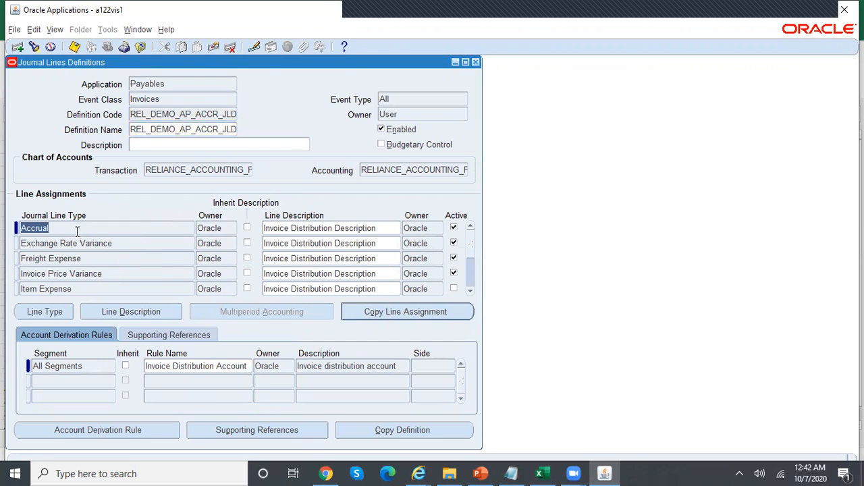
pyautogui.press('F11')
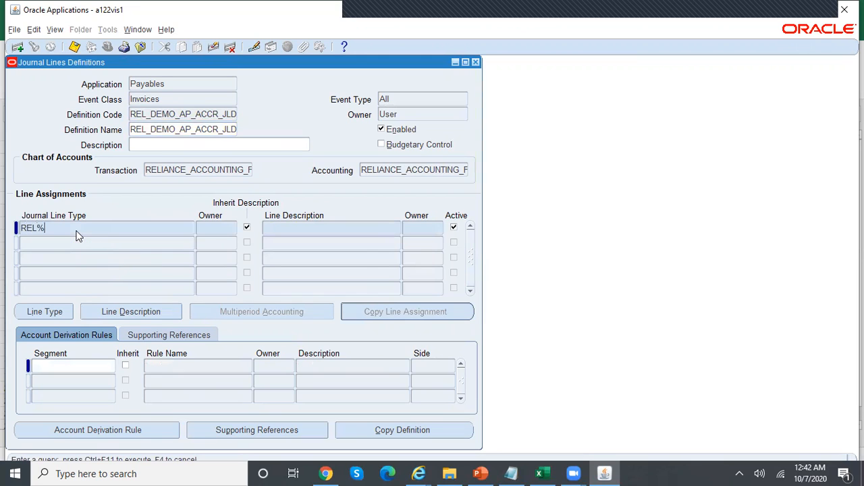
pyautogui.hotkey('ctrl', 'F11')
# Set the multiperiod proration type to 360 Days, save, and compare with the Excel 360-day sheet
pyautogui.click(289, 311)
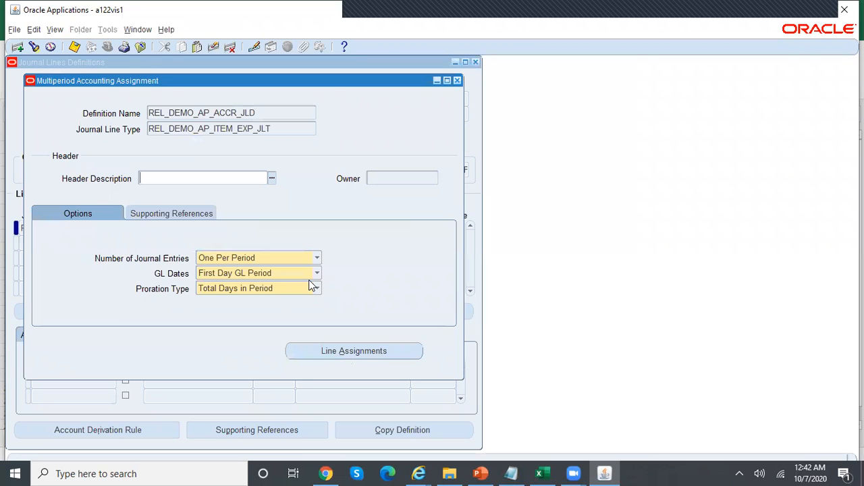
pyautogui.click(315, 288)
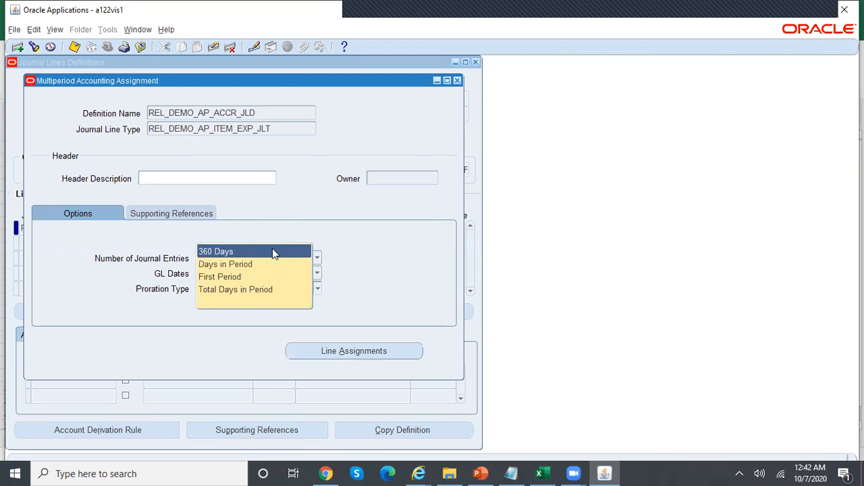
pyautogui.click(272, 248)
pyautogui.hotkey('ctrl', 's')
pyautogui.click(540, 473)
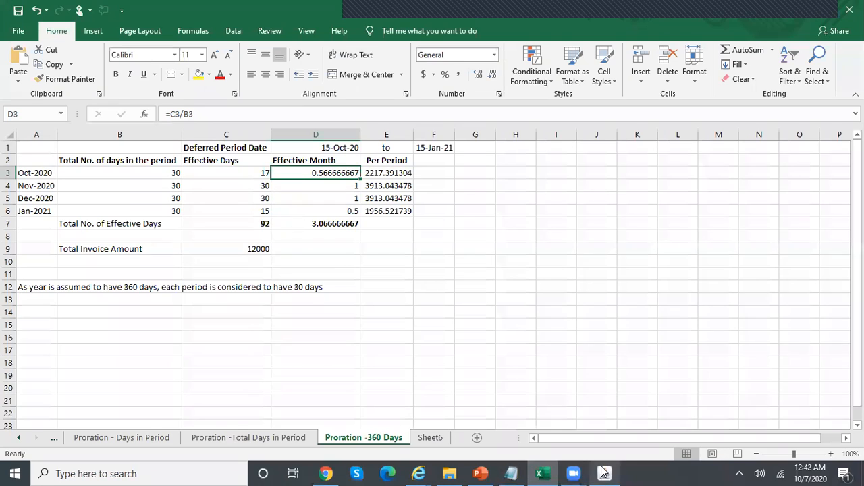
pyautogui.click(604, 473)
# Close the accounting definition forms and bring up the concurrent requests window
pyautogui.click(456, 80)
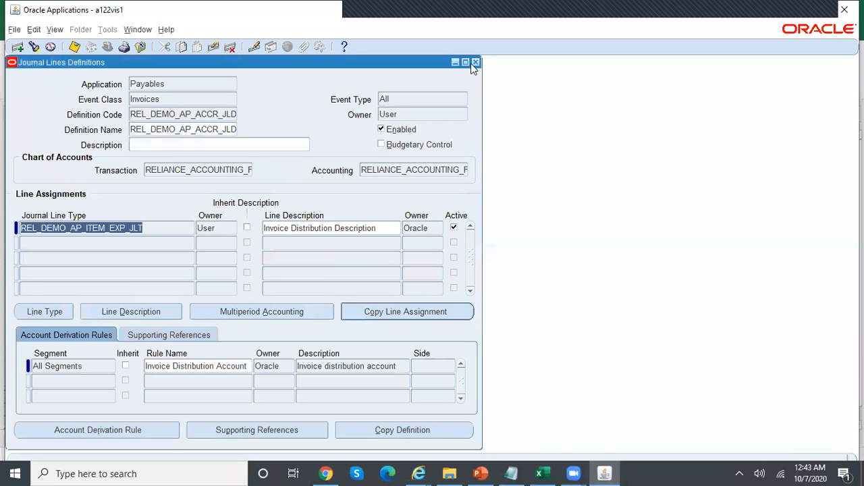
pyautogui.click(475, 62)
pyautogui.click(475, 62)
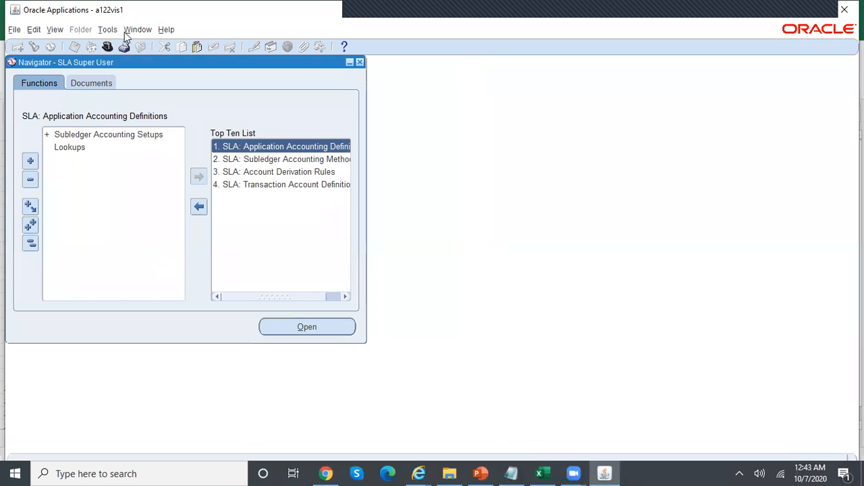
pyautogui.click(59, 30)
pyautogui.click(99, 187)
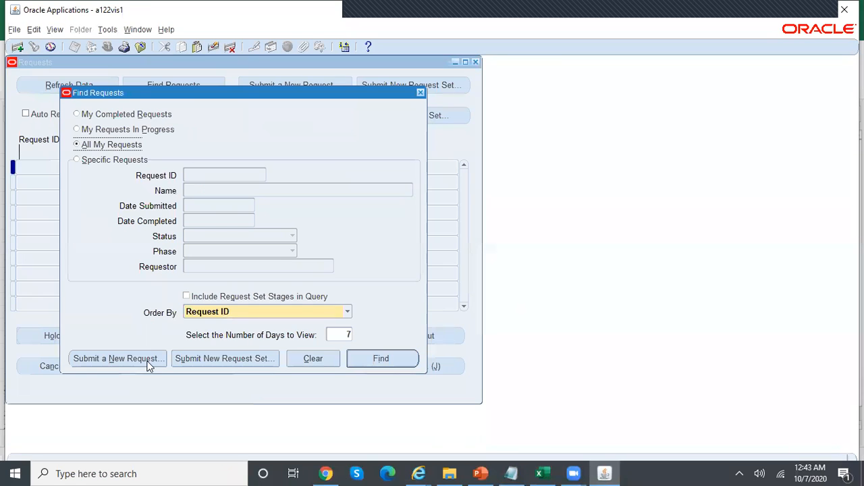
# Resubmit Validate Application Accounting Definitions by copying the earlier run, creating request 10203736
pyautogui.click(148, 361)
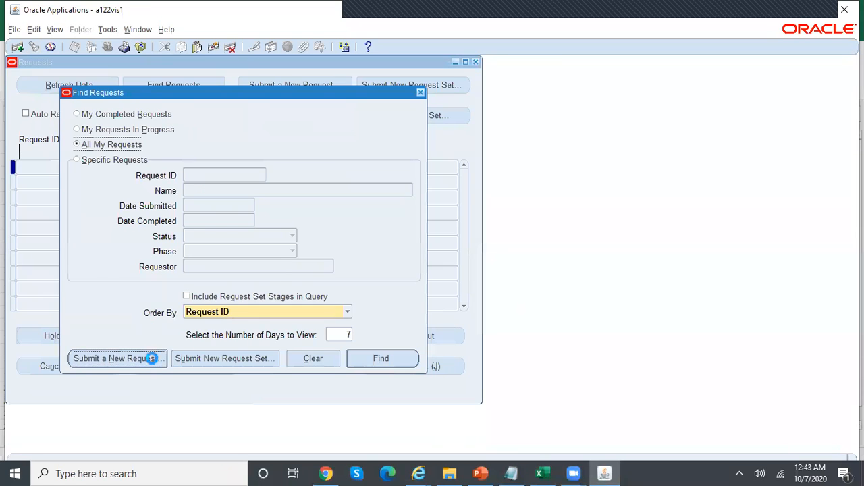
pyautogui.click(432, 110)
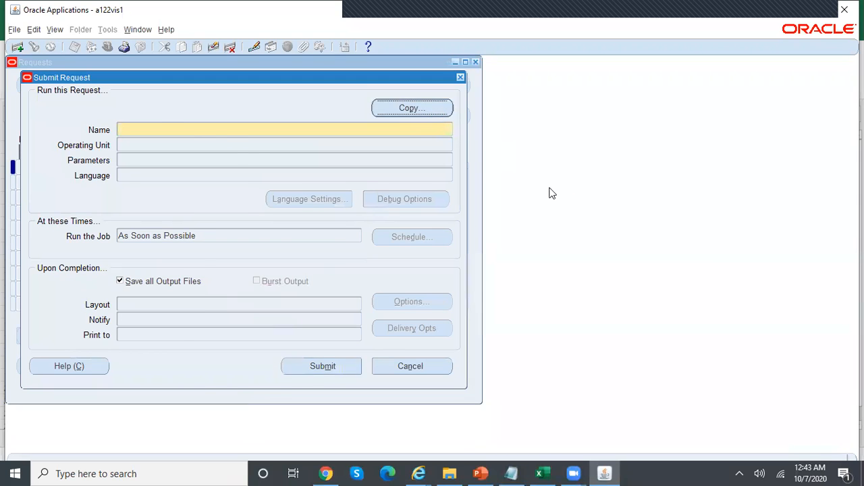
pyautogui.click(619, 390)
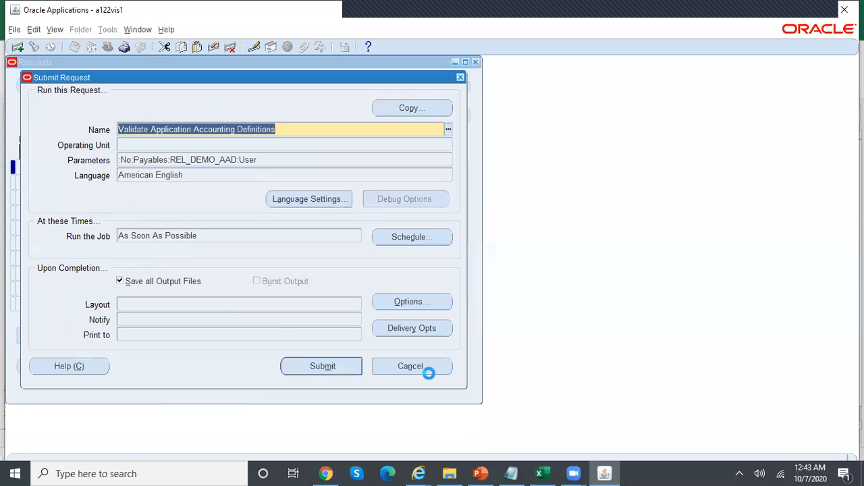
pyautogui.click(322, 366)
pyautogui.click(470, 289)
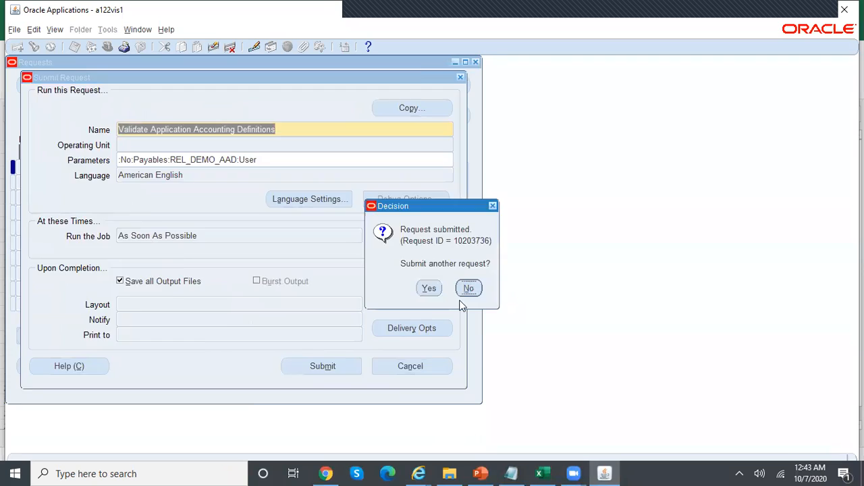
pyautogui.click(392, 360)
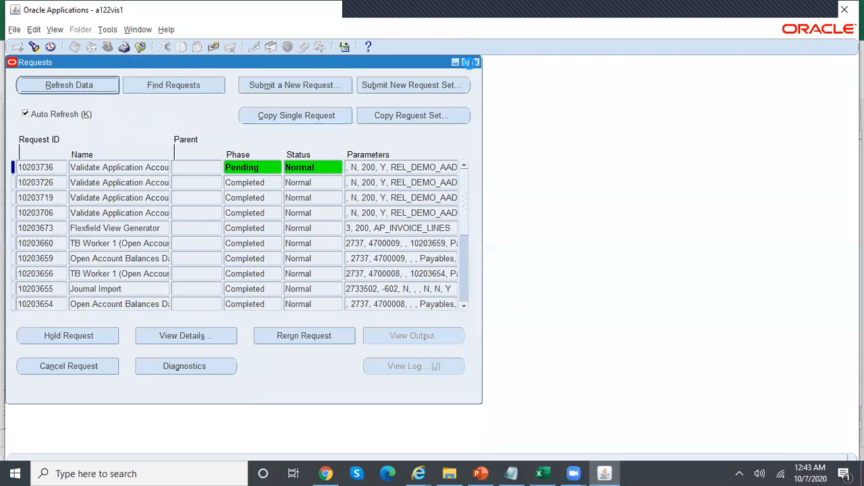
pyautogui.click(476, 62)
# Switch to the Payables Superuser, Reliance Telecomm, USD responsibility
pyautogui.click(108, 46)
pyautogui.press('Down')
pyautogui.press('Down')
pyautogui.press('Down')
pyautogui.press('Down')
pyautogui.press('Return')
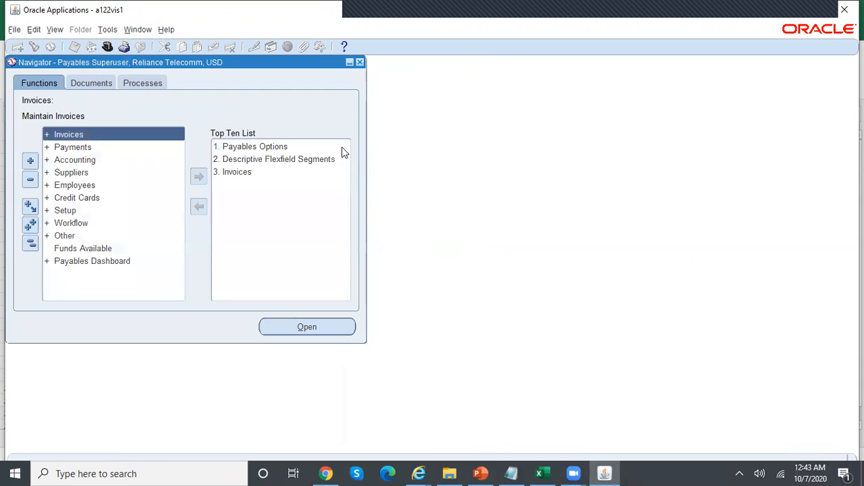
# Query invoice MPA100 in the Invoice Workbench: Validated, 12,000.00, not yet accounted
pyautogui.click(257, 170)
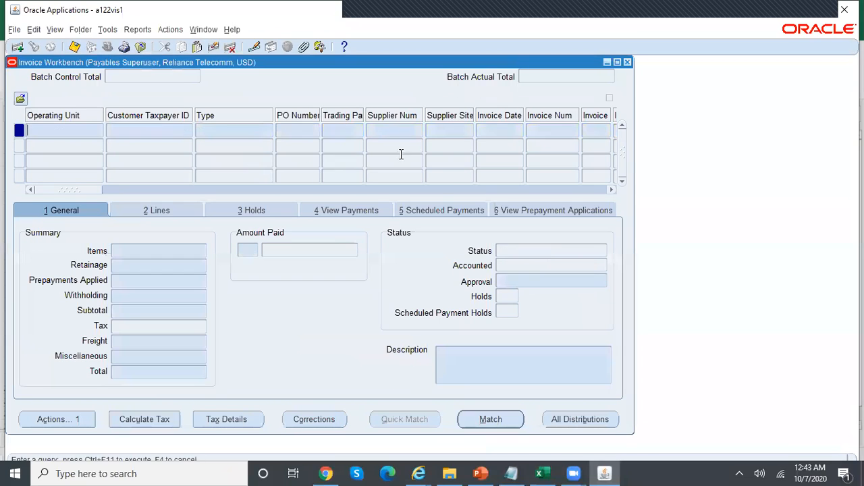
pyautogui.click(558, 135)
pyautogui.click(105, 30)
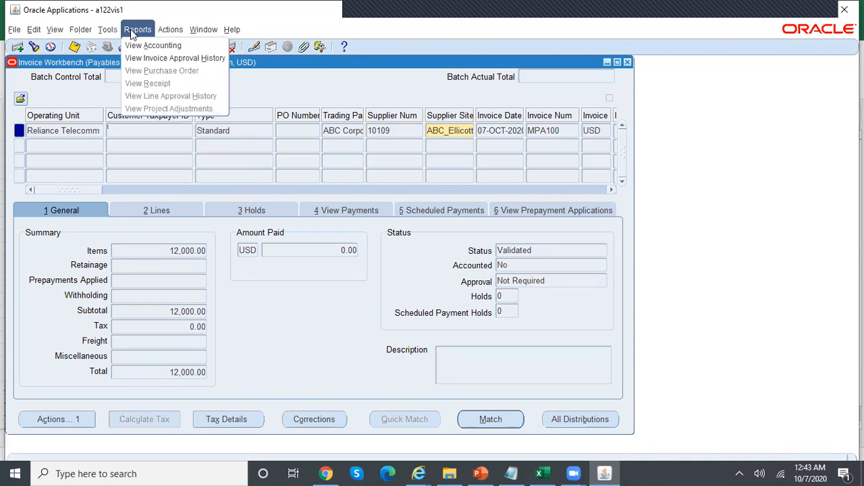
pyautogui.click(136, 35)
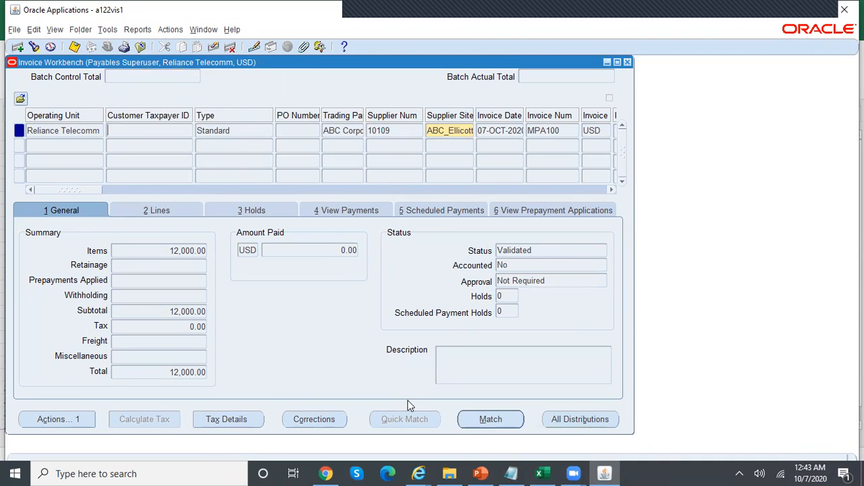
# Close the four older Subledger Journal Entry Lines pages in Internet Explorer
pyautogui.moveTo(419, 473)
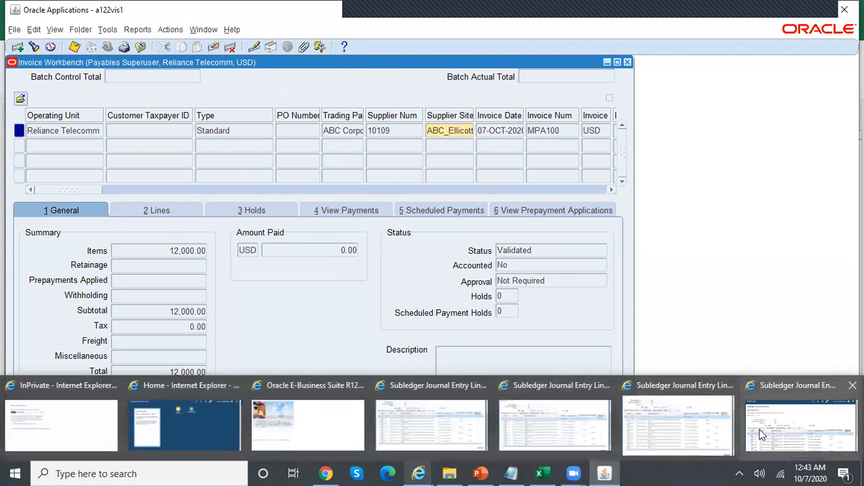
pyautogui.click(794, 423)
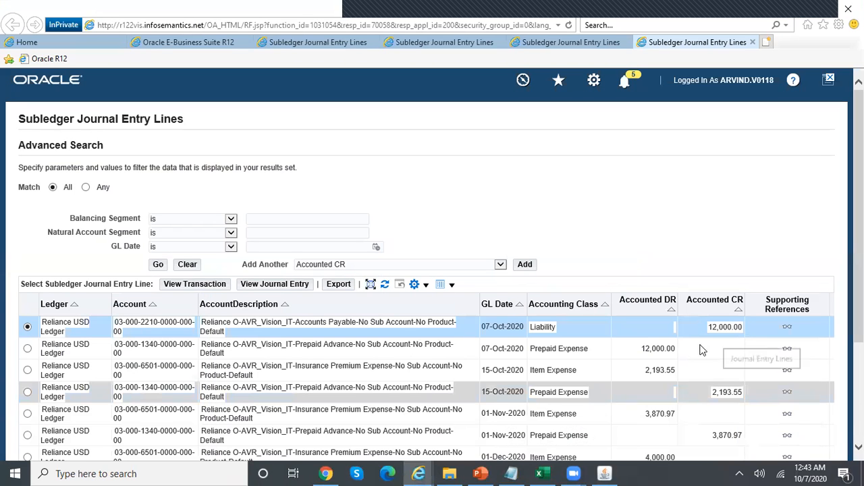
pyautogui.click(752, 42)
pyautogui.click(753, 43)
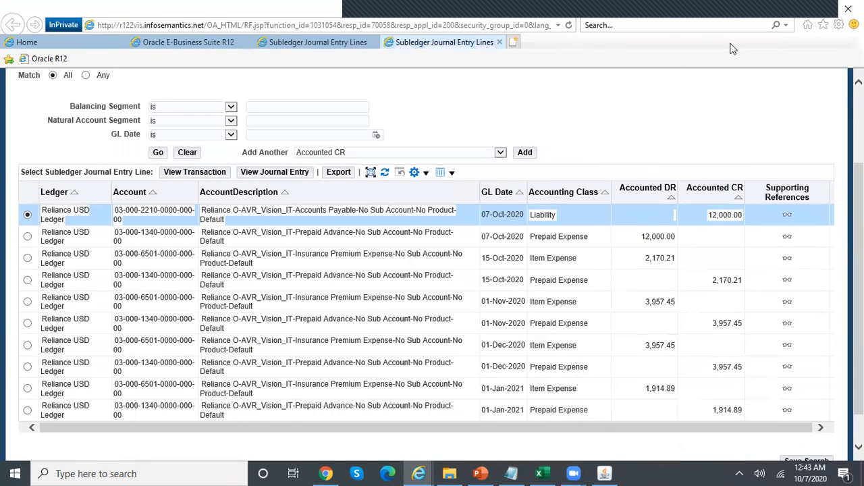
pyautogui.click(500, 42)
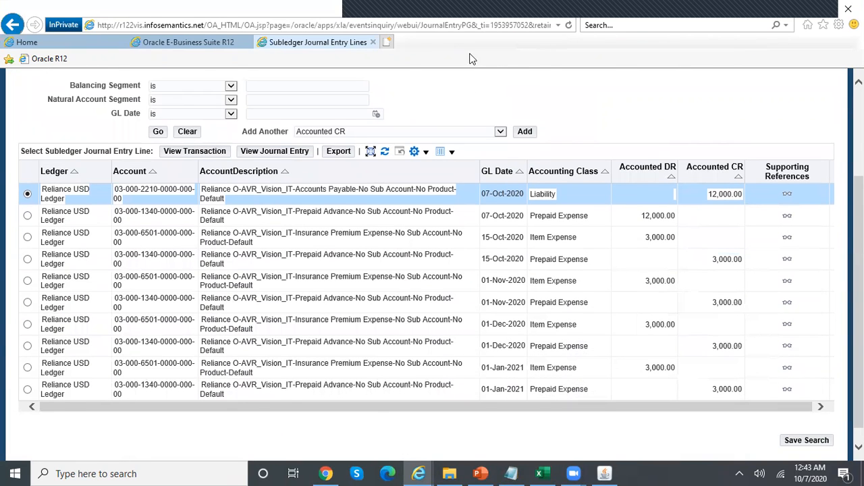
pyautogui.click(373, 42)
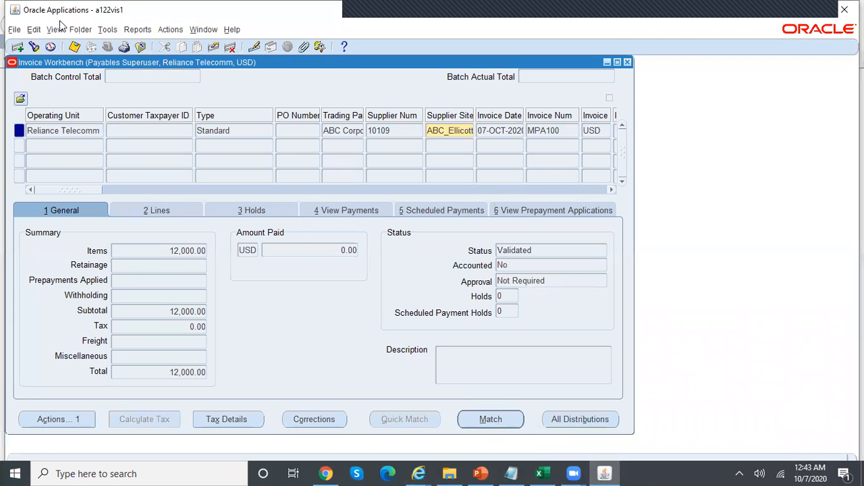
# Bring up the concurrent requests list from the View menu
pyautogui.click(81, 30)
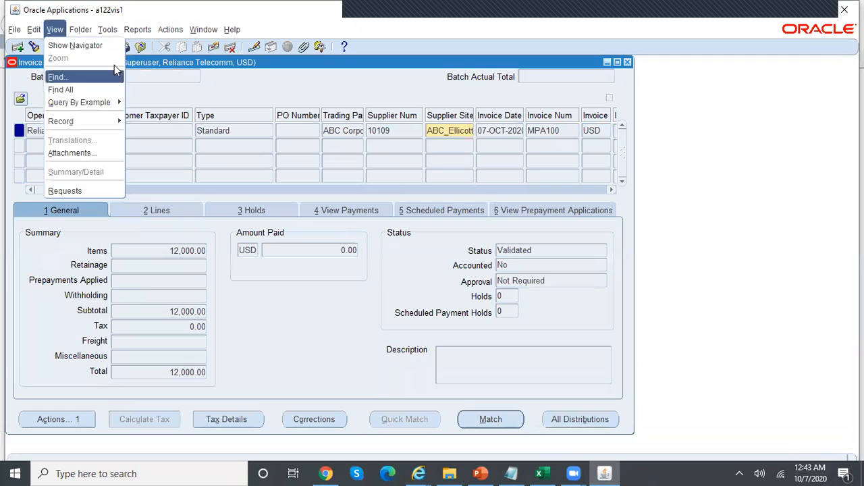
pyautogui.moveTo(54, 30)
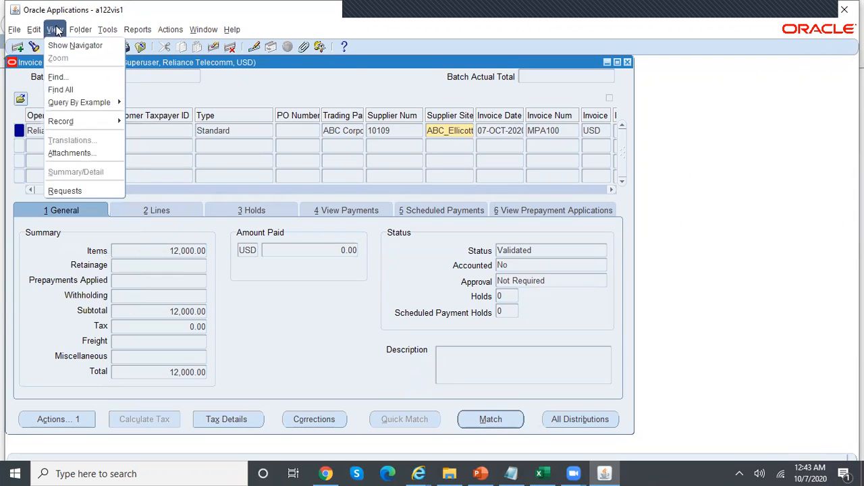
pyautogui.click(92, 189)
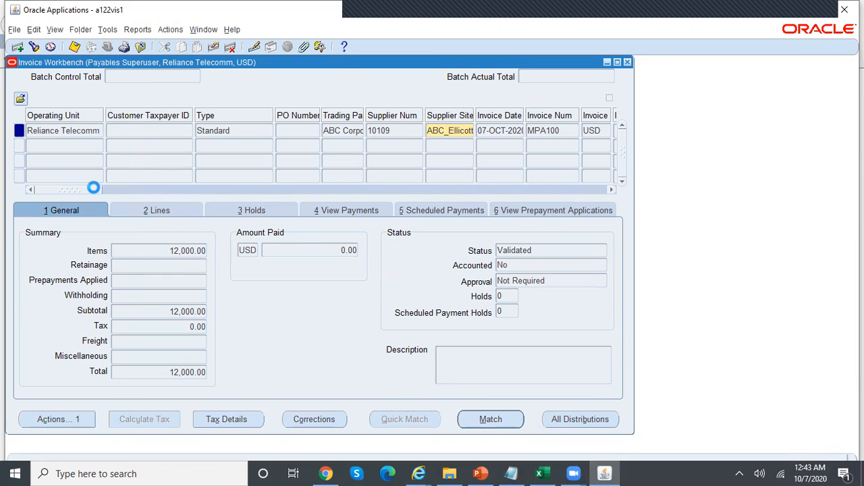
# Refresh request 10203736 until it shows Completed Normal, then return to invoice MPA100
pyautogui.click(380, 362)
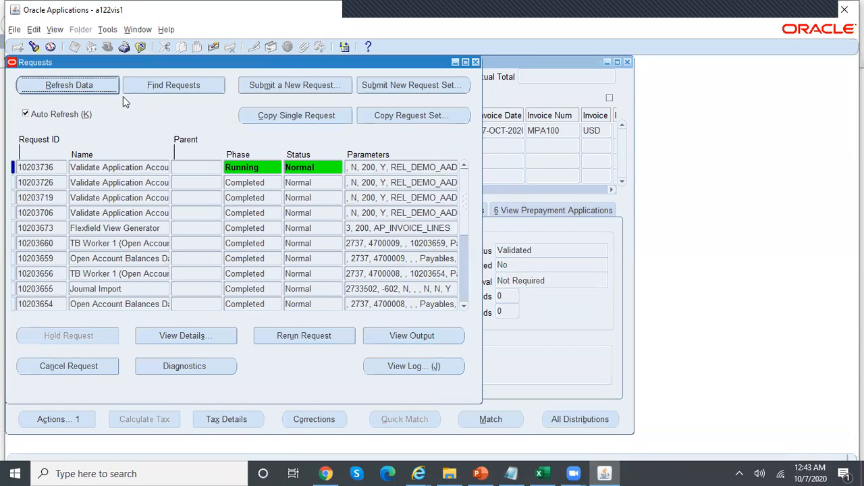
pyautogui.click(88, 85)
pyautogui.click(88, 85)
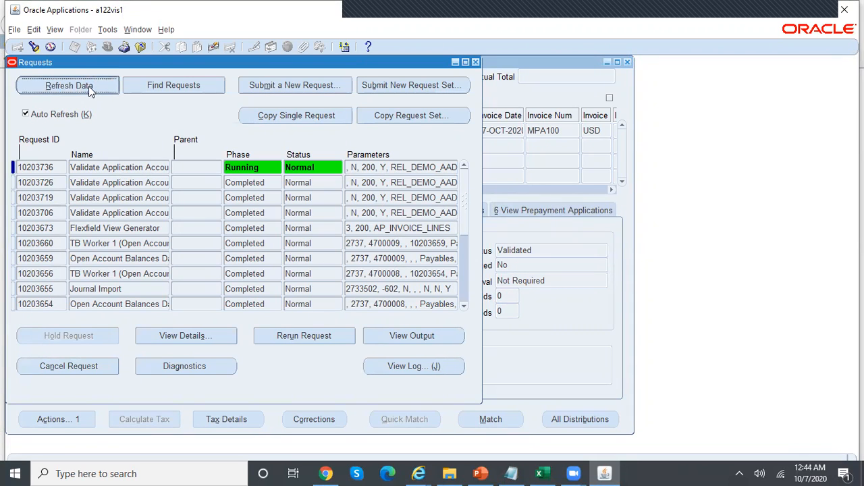
pyautogui.click(88, 85)
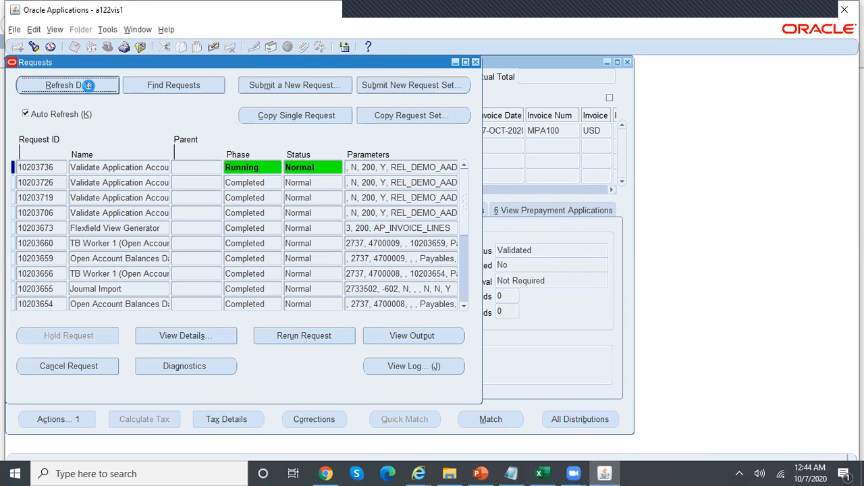
pyautogui.click(89, 86)
pyautogui.click(88, 85)
pyautogui.click(88, 86)
pyautogui.click(88, 86)
pyautogui.click(89, 85)
pyautogui.click(88, 86)
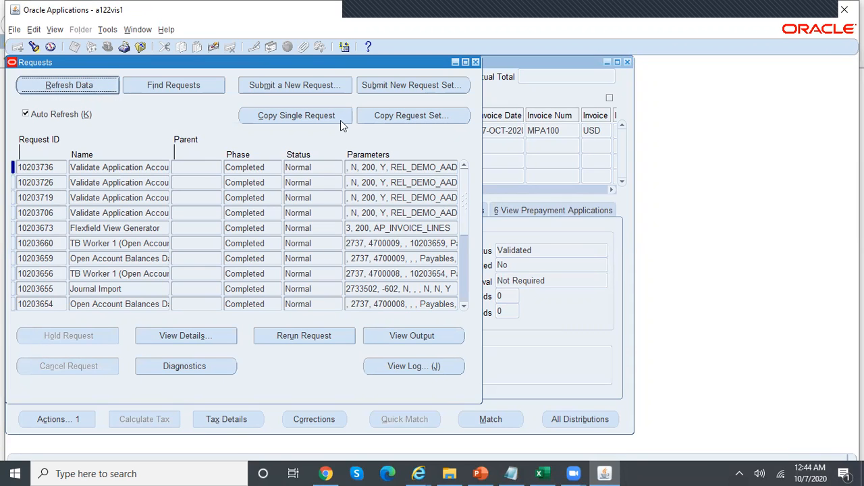
pyautogui.click(476, 63)
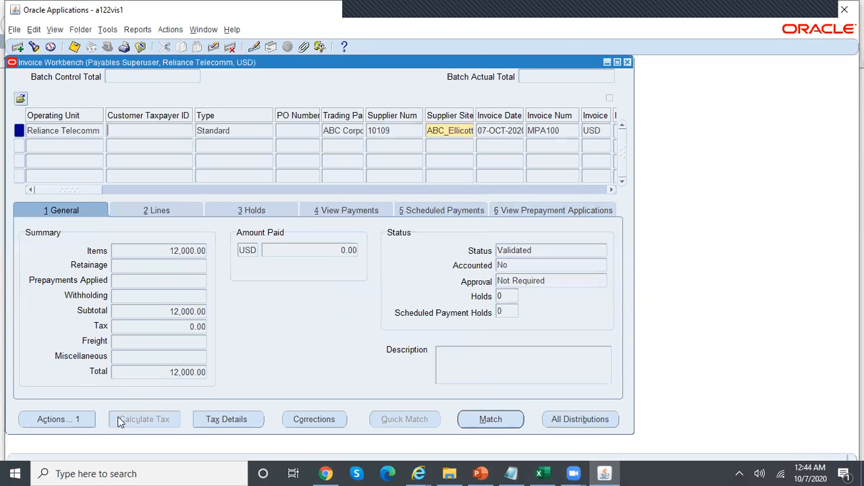
# Create draft accounting for invoice MPA100 and dismiss the confirmation note
pyautogui.click(83, 421)
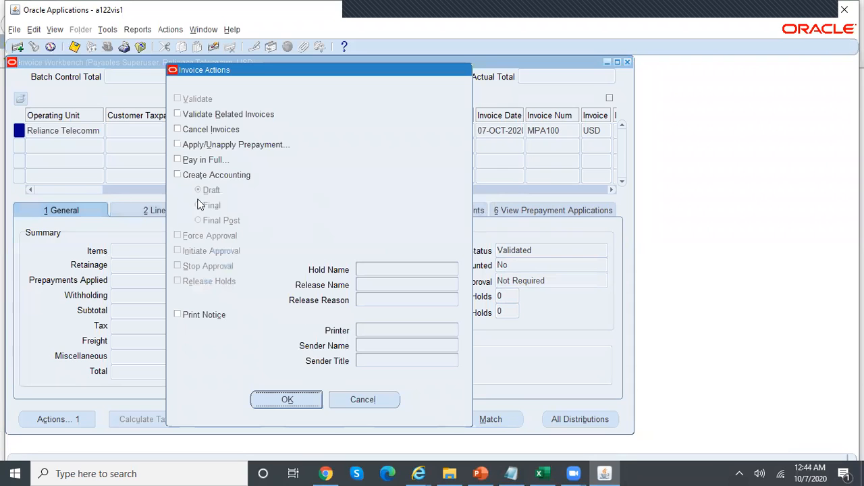
pyautogui.click(180, 177)
pyautogui.click(316, 401)
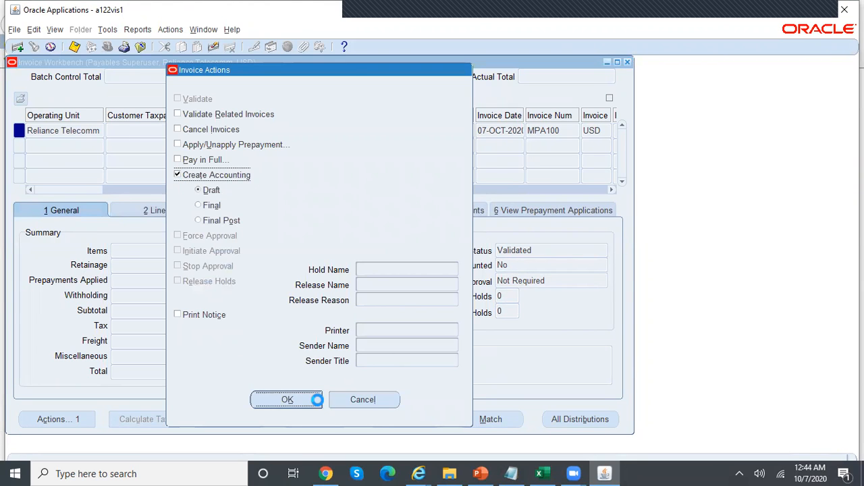
pyautogui.click(515, 277)
# View MPA100's journal lines (2,217.39, 3,913.04, 3,913.04, 1,956.53) and switch to the Excel proration sheet
pyautogui.click(138, 30)
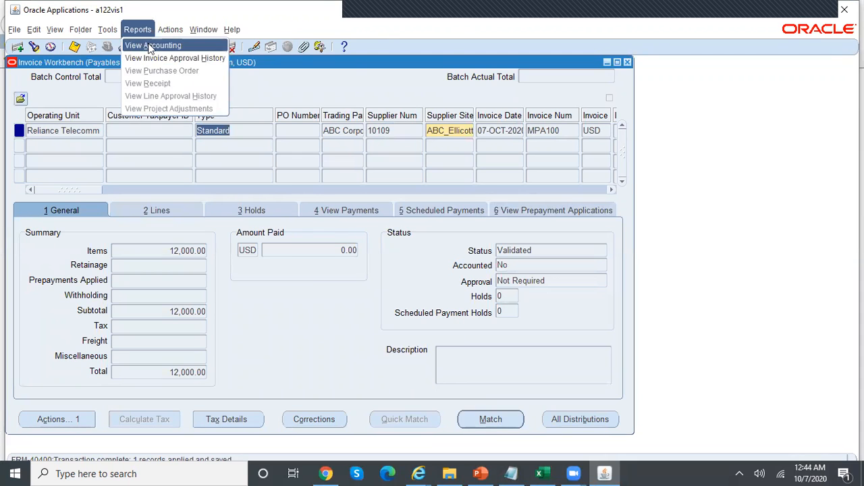
pyautogui.click(151, 46)
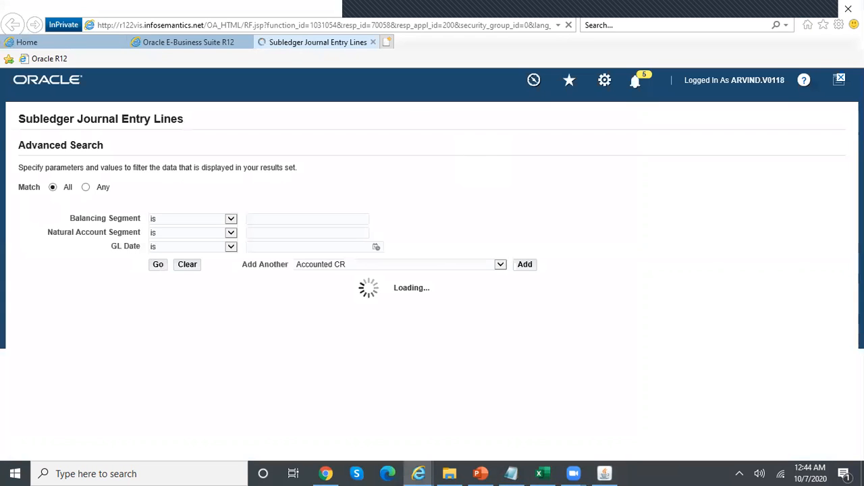
pyautogui.scroll(-3, 432, 263)
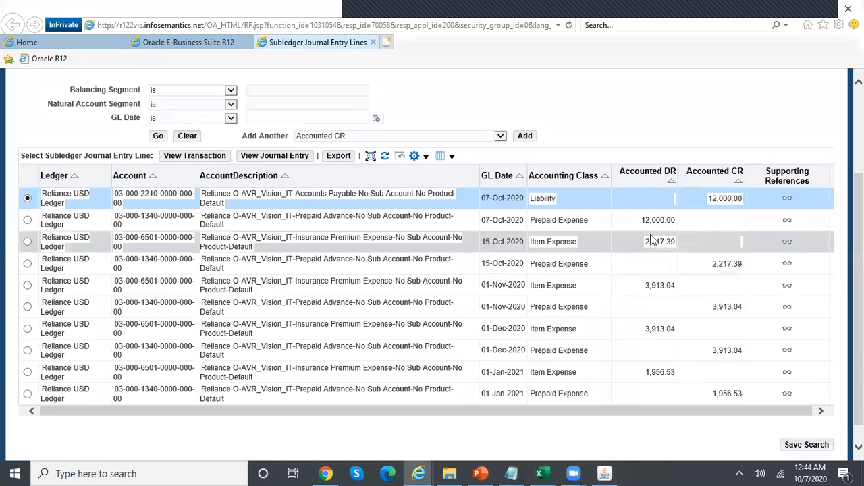
pyautogui.click(539, 473)
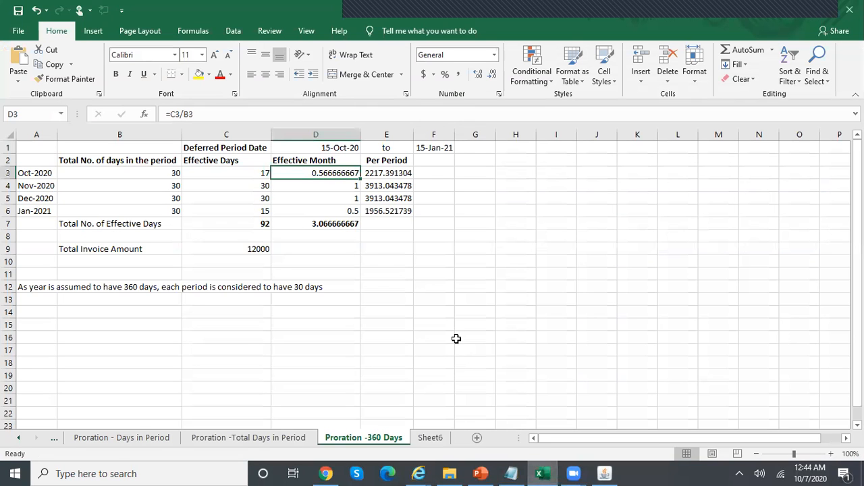
# Review the 360-day note and each month's days and effective days (October 17, January 15)
pyautogui.click(408, 211)
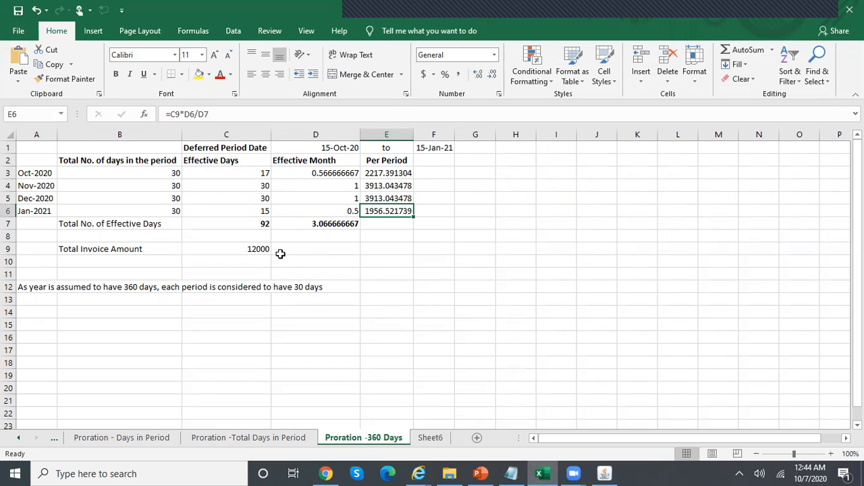
pyautogui.click(51, 290)
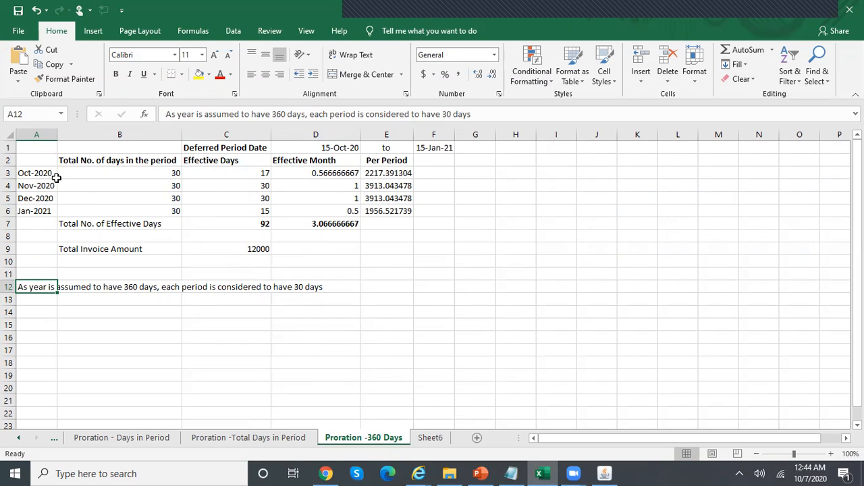
pyautogui.click(164, 198)
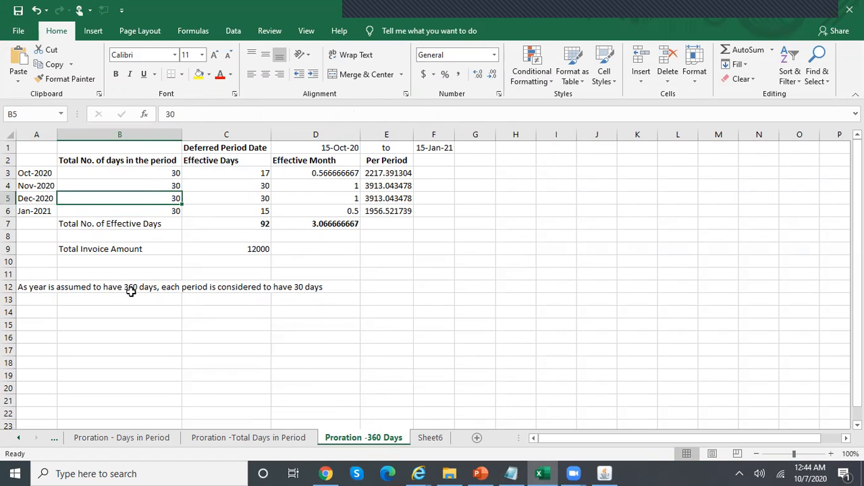
pyautogui.click(251, 172)
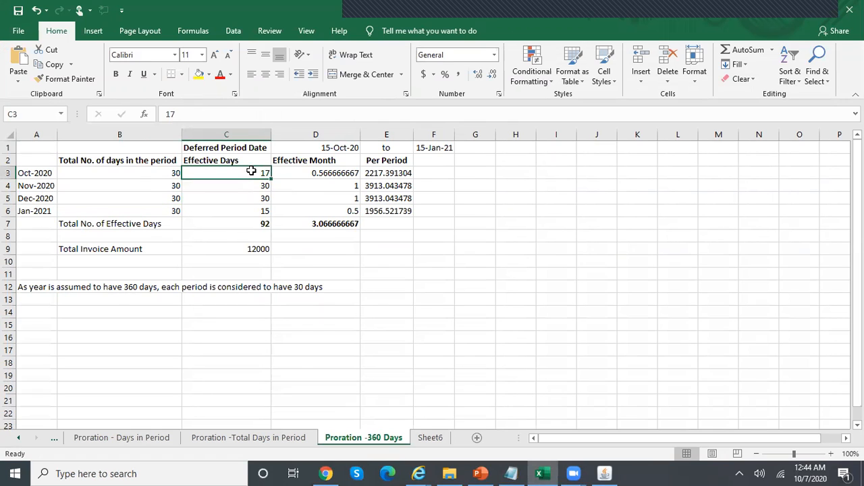
pyautogui.click(113, 174)
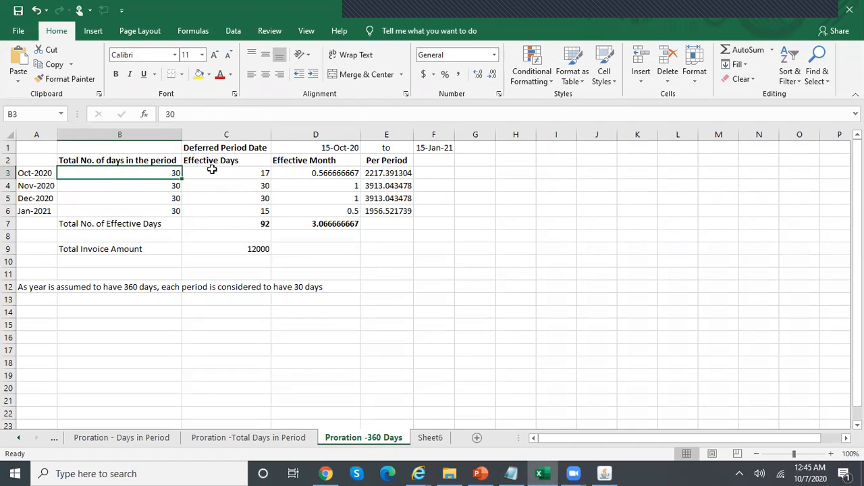
pyautogui.click(236, 174)
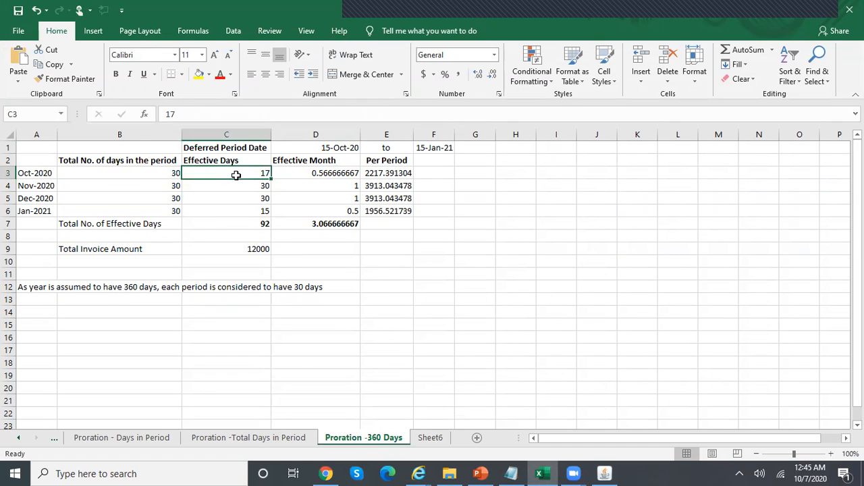
pyautogui.click(352, 149)
pyautogui.click(239, 184)
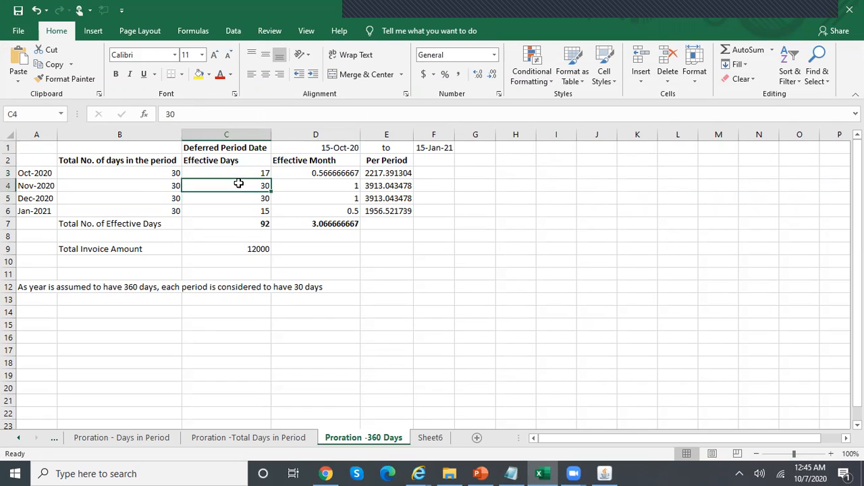
pyautogui.click(238, 199)
pyautogui.click(247, 213)
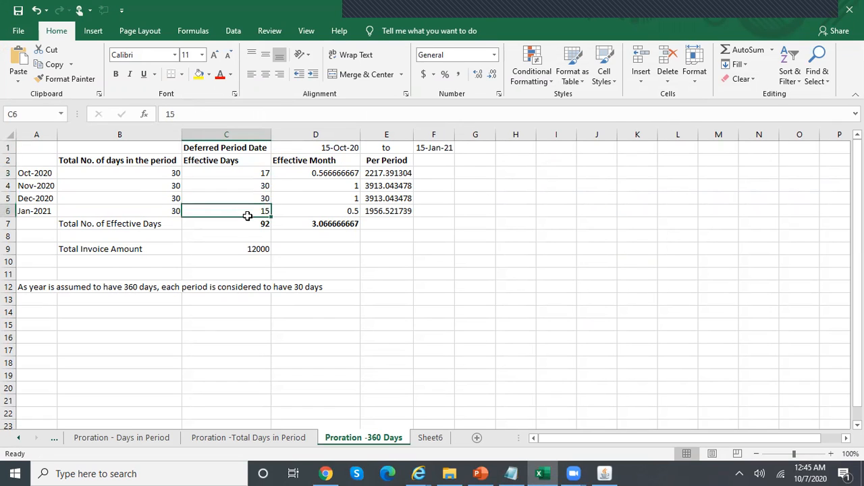
# Check the effective-month formulas in D3 through D6 and the month total
pyautogui.click(327, 173)
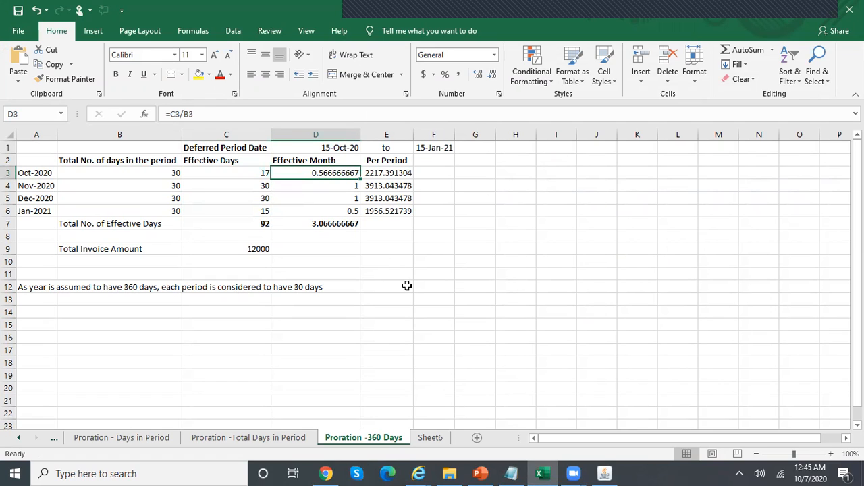
pyautogui.press('F2')
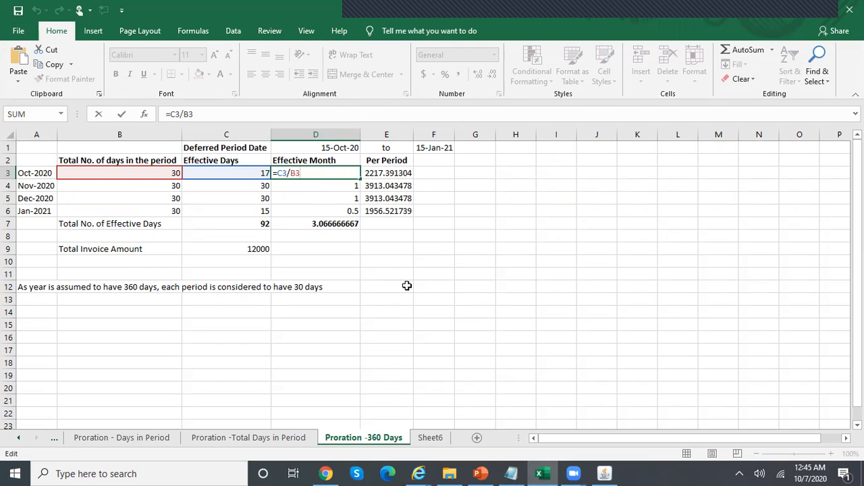
pyautogui.press('Return')
pyautogui.press('F2')
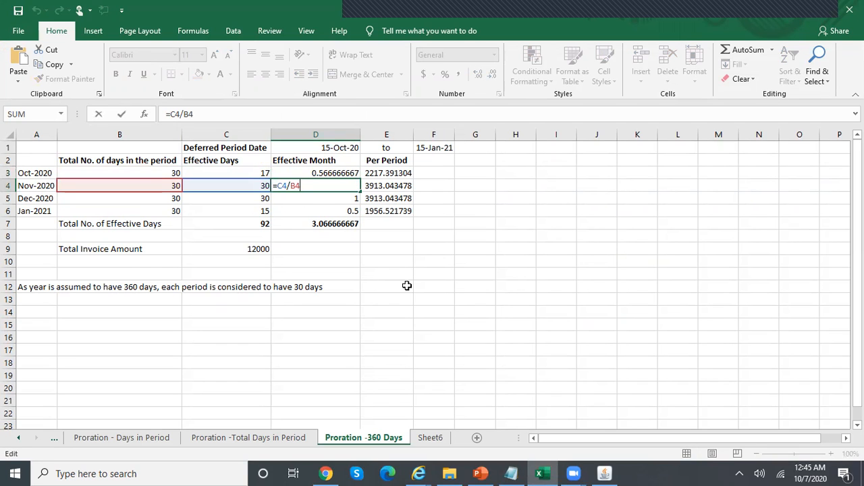
pyautogui.press('Escape')
pyautogui.press('Down')
pyautogui.press('F2')
pyautogui.press('Return')
pyautogui.press('F2')
pyautogui.press('Return')
pyautogui.press('F2')
pyautogui.press('Escape')
pyautogui.press('Up')
pyautogui.press('Up')
pyautogui.press('Up')
pyautogui.press('Up')
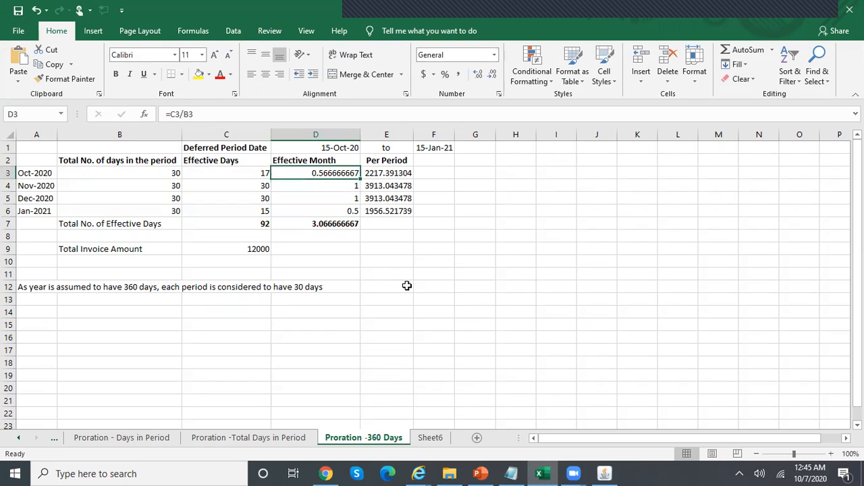
# Inspect October's per-period amount formula in E3
pyautogui.press('Right')
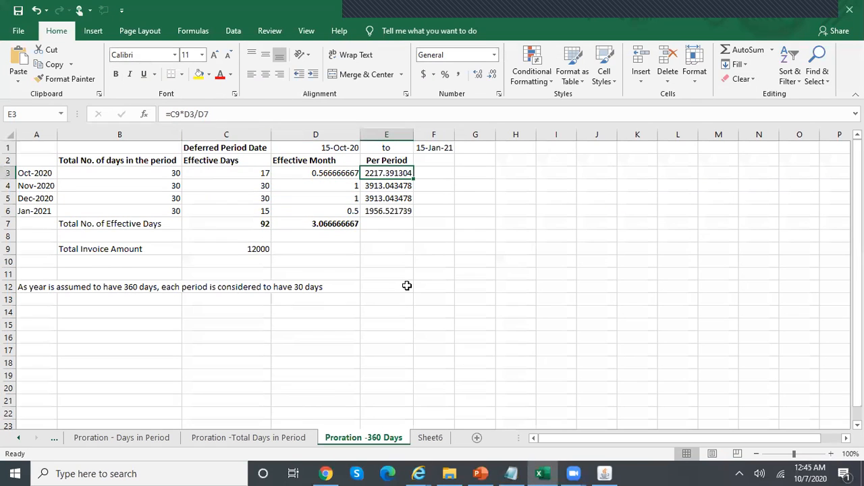
pyautogui.press('F2')
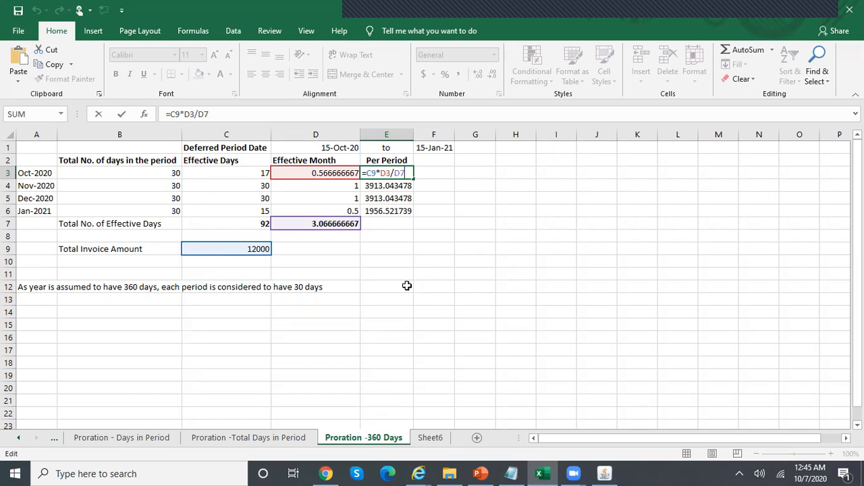
pyautogui.click(391, 236)
# Relabel B7 as 'Total No. of Effective Months'
pyautogui.click(154, 222)
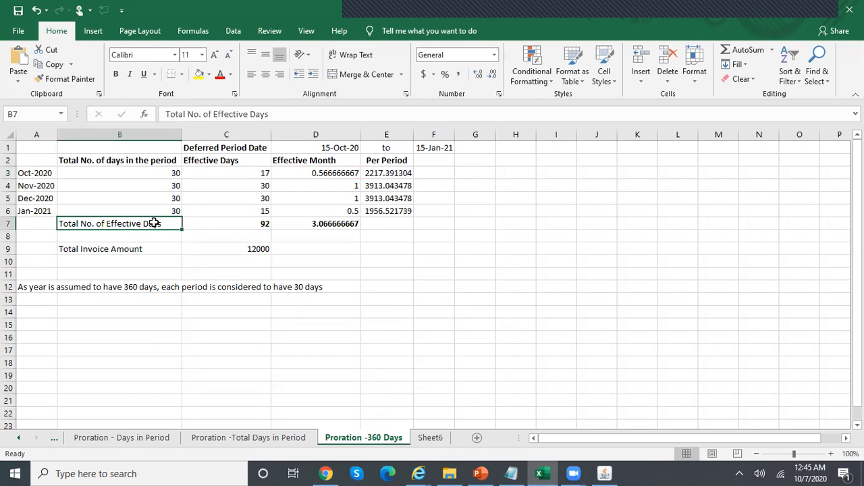
pyautogui.click(292, 113)
pyautogui.press('BackSpace')
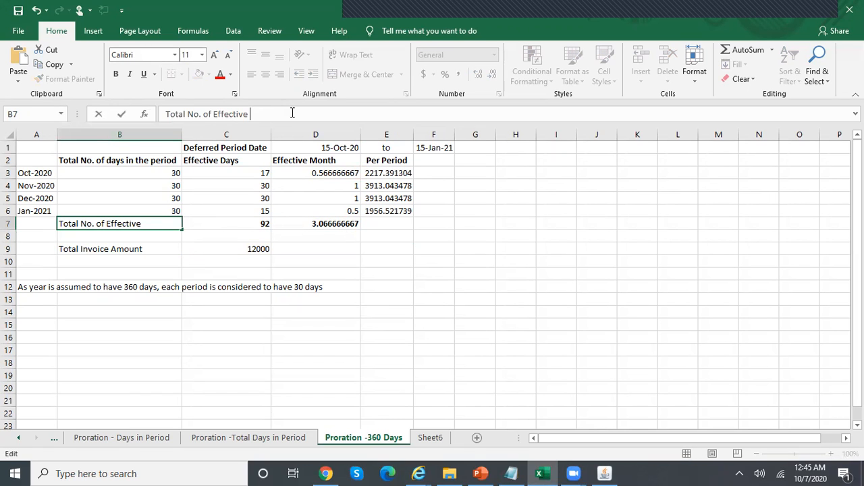
pyautogui.write('Months')
pyautogui.press('Return')
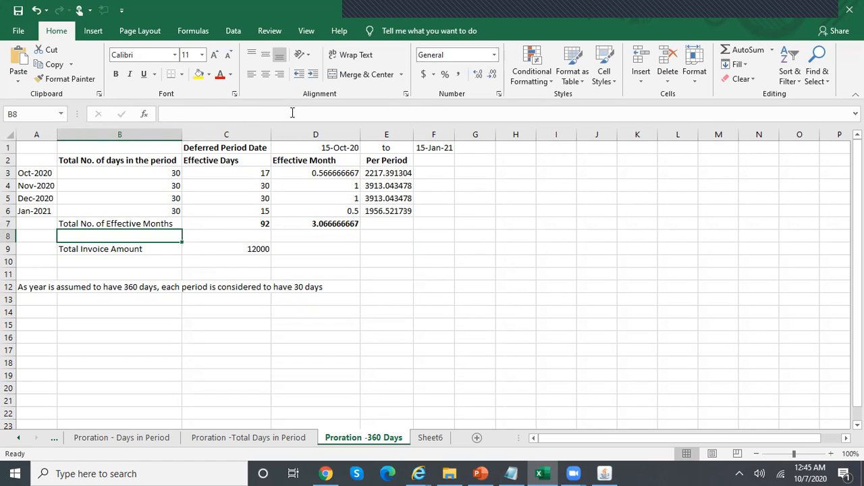
# Check the per-period formulas =C9*Dn/D7 in E4 through E6 (3913.04, 3913.04, 1956.52)
pyautogui.click(411, 185)
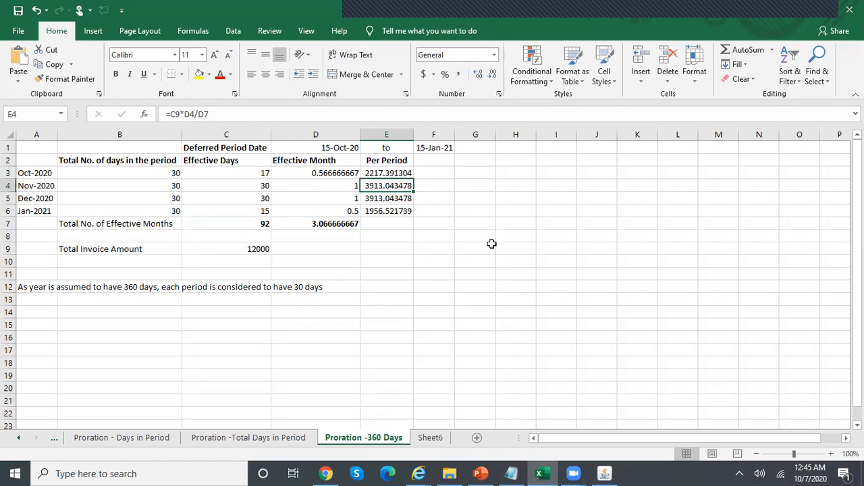
pyautogui.press('F2')
pyautogui.press('Return')
pyautogui.press('F2')
pyautogui.press('Return')
pyautogui.press('F2')
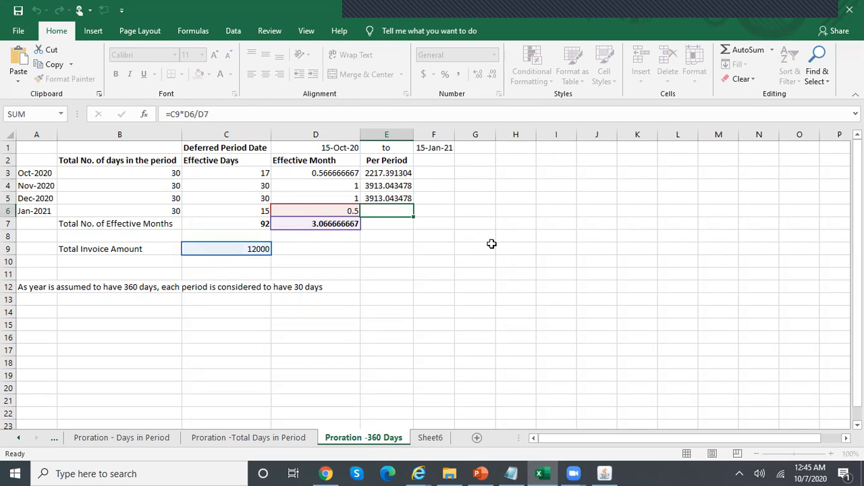
pyautogui.press('Return')
pyautogui.press('Up')
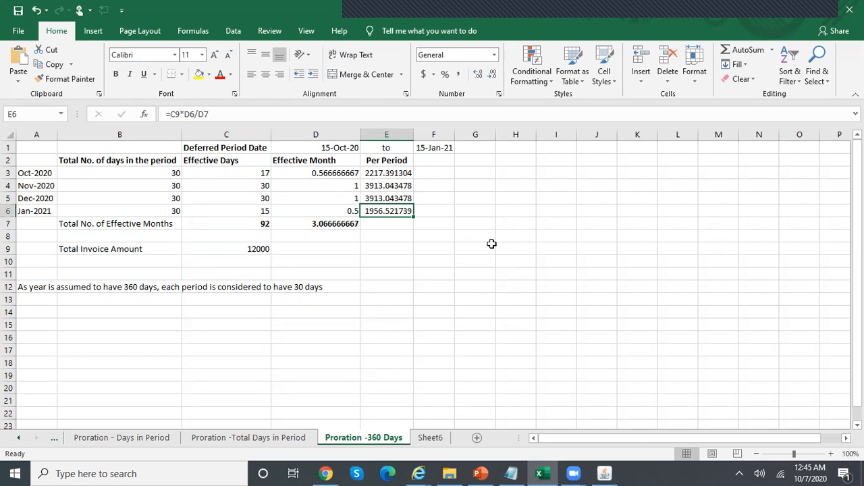
pyautogui.press('Return')
pyautogui.press('Up')
# Compare the journal lines with Excel's October 2217.39 and November 3913.04 per-period amounts
pyautogui.click(419, 474)
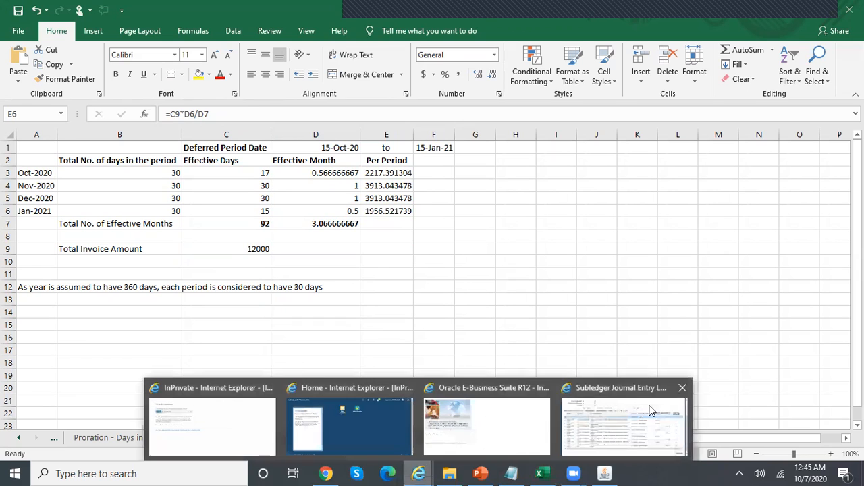
pyautogui.click(665, 417)
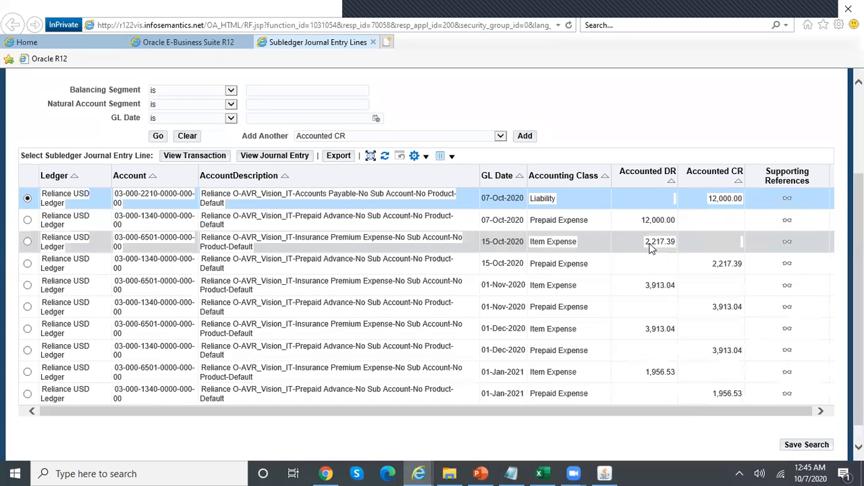
pyautogui.click(541, 473)
pyautogui.click(393, 174)
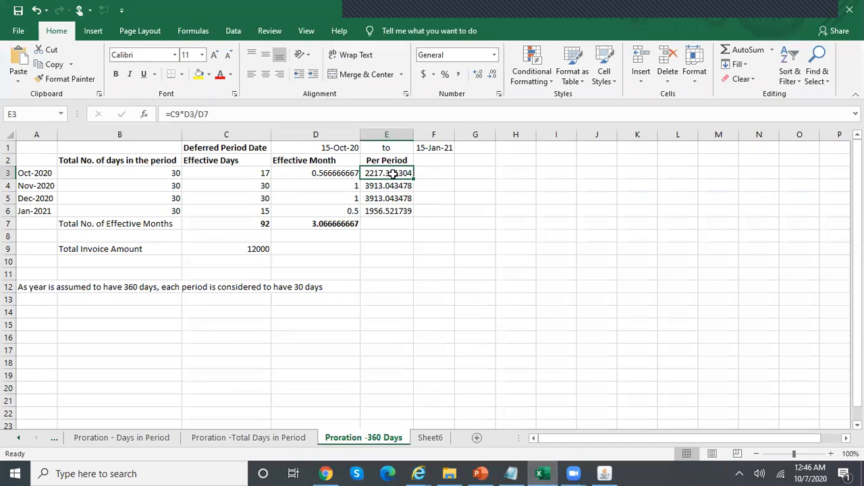
pyautogui.click(398, 186)
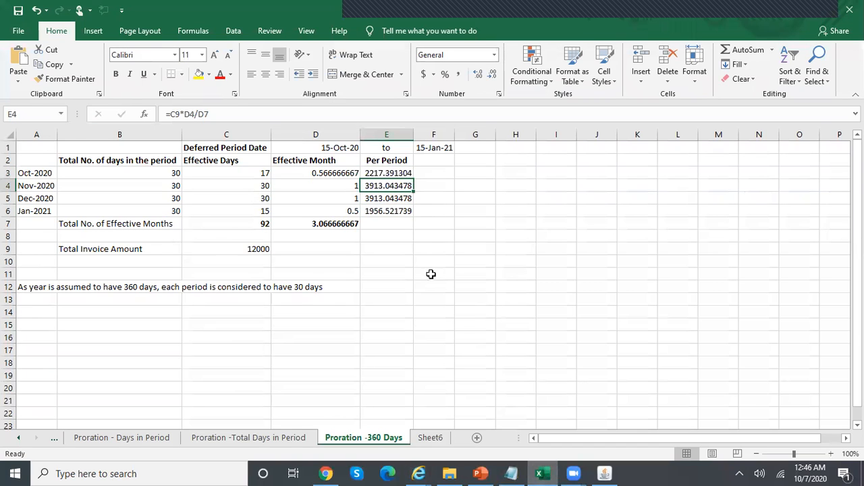
# Recheck the journal lines, then inspect the Jan-2021 per-period formula in Excel cell E6
pyautogui.click(420, 473)
pyautogui.click(616, 435)
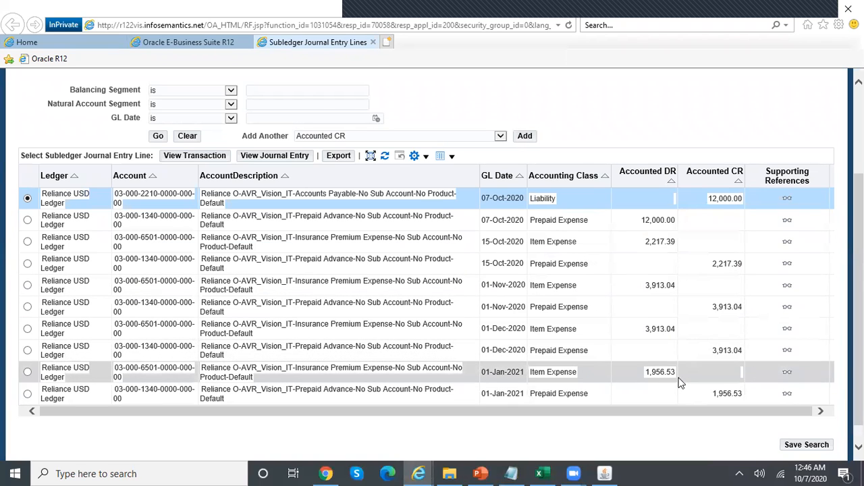
pyautogui.moveTo(540, 472)
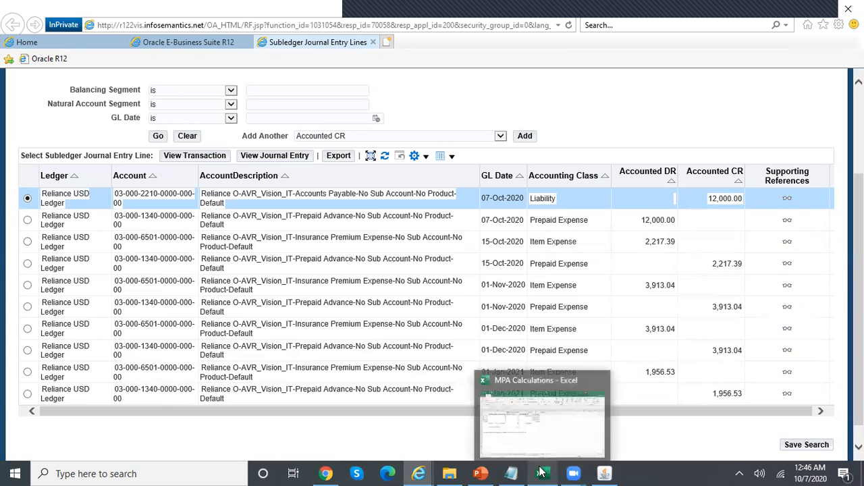
pyautogui.moveTo(418, 472)
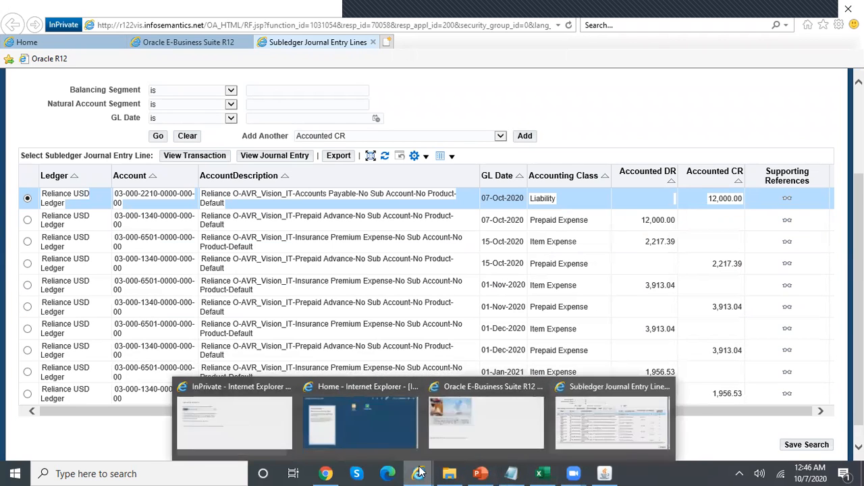
pyautogui.click(625, 421)
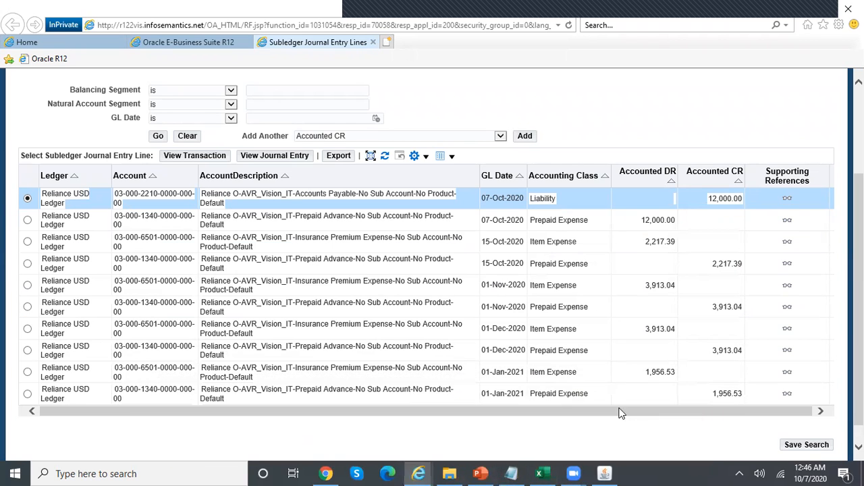
pyautogui.click(540, 473)
pyautogui.click(391, 209)
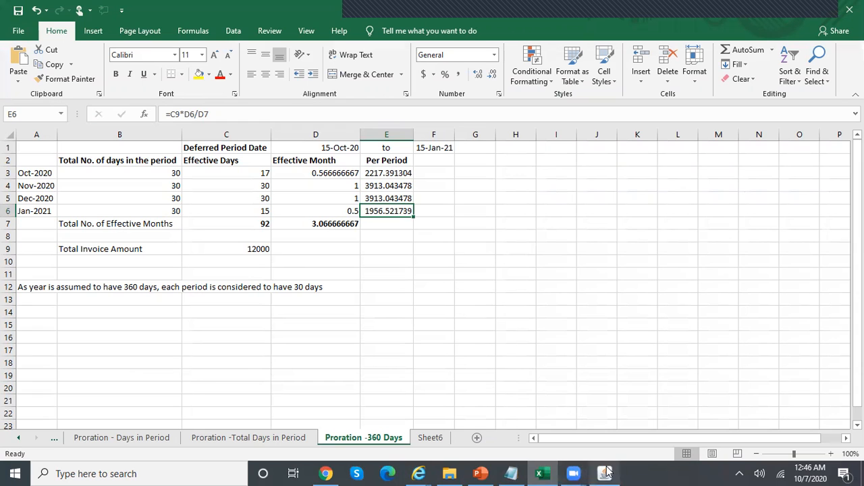
# Review PowerPoint slide 10, 'Prorate Type :- 360 Days', then return to invoice MPA100 in Oracle
pyautogui.click(481, 473)
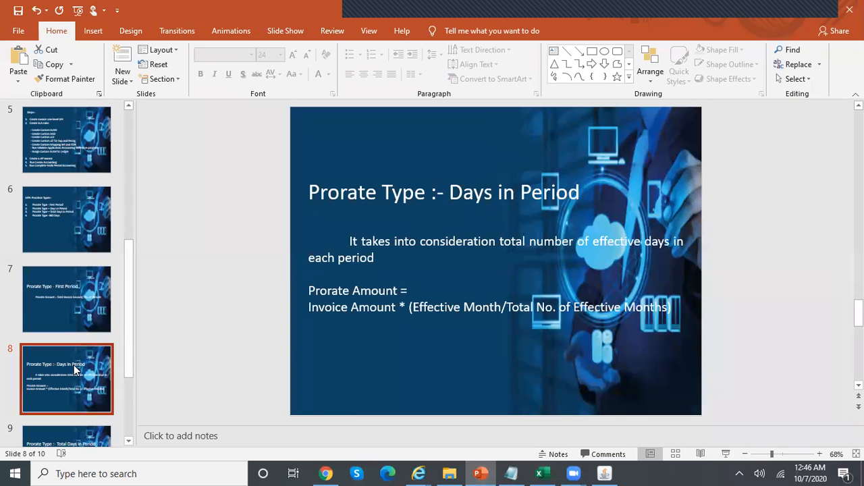
pyautogui.press('Down')
pyautogui.press('Down')
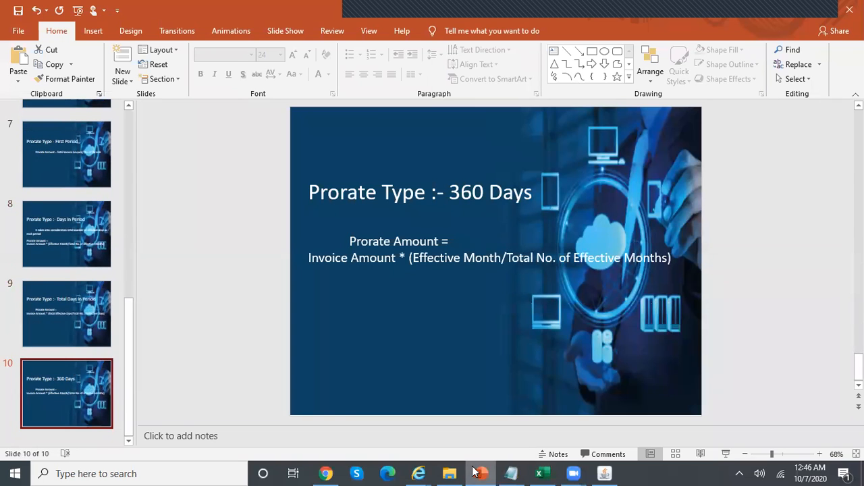
pyautogui.click(605, 473)
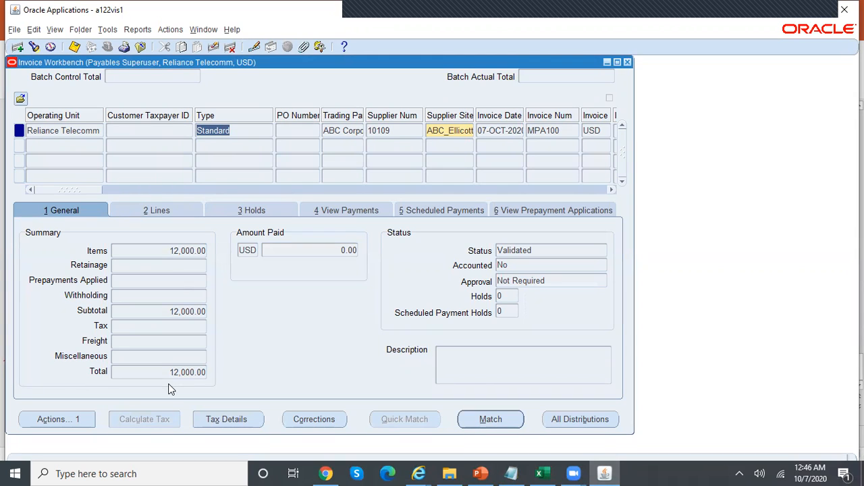
# Create accounting for the MPA100 invoice in Final Post mode
pyautogui.click(63, 424)
pyautogui.click(188, 175)
pyautogui.click(223, 220)
pyautogui.click(302, 400)
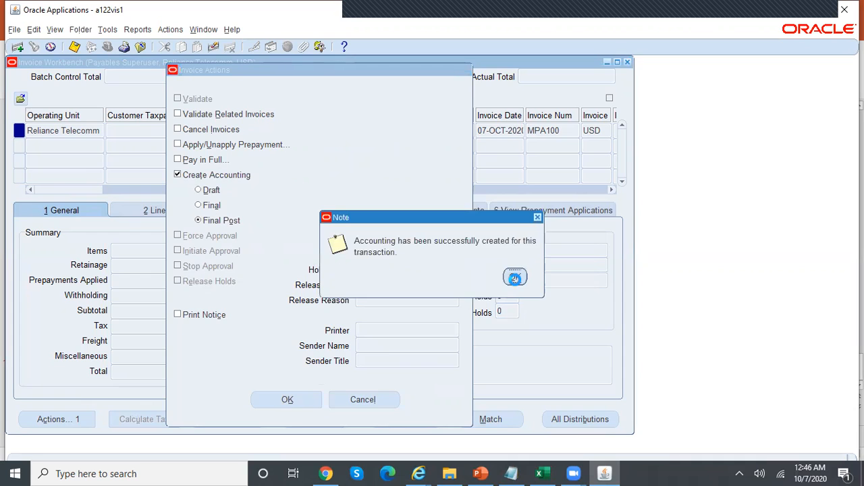
pyautogui.click(515, 277)
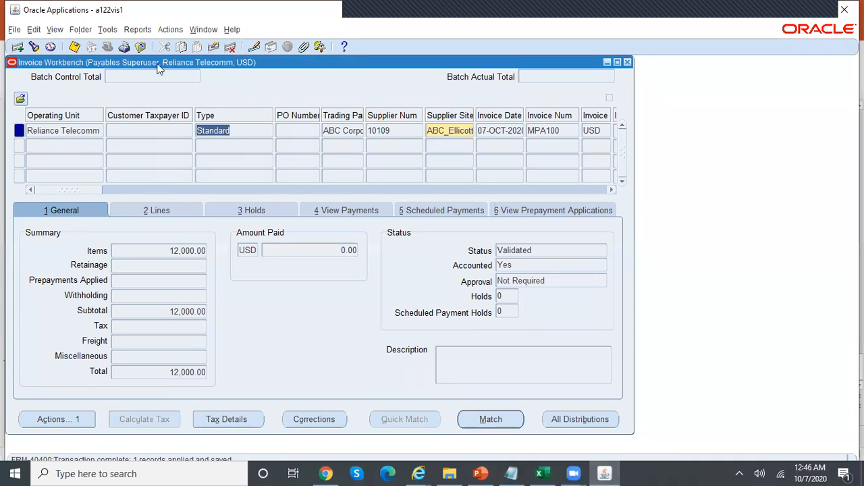
# View the invoice's accounting lines and the full journal entry for the liability line
pyautogui.click(139, 31)
pyautogui.click(144, 47)
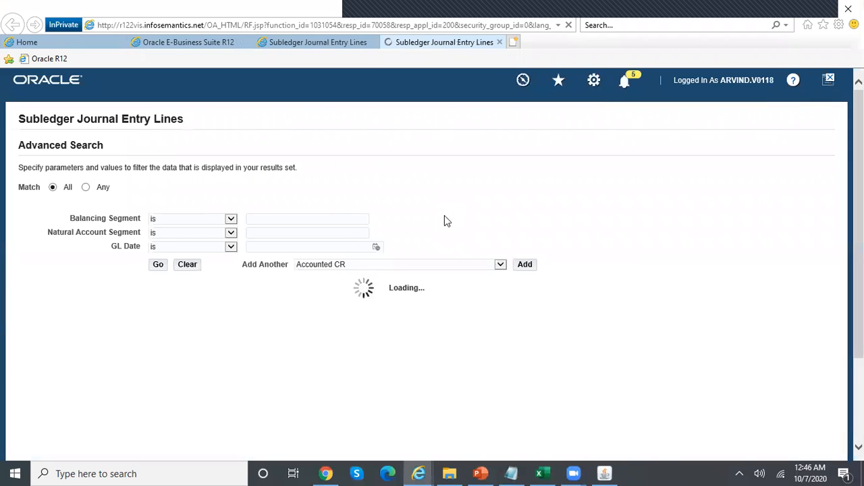
pyautogui.click(266, 285)
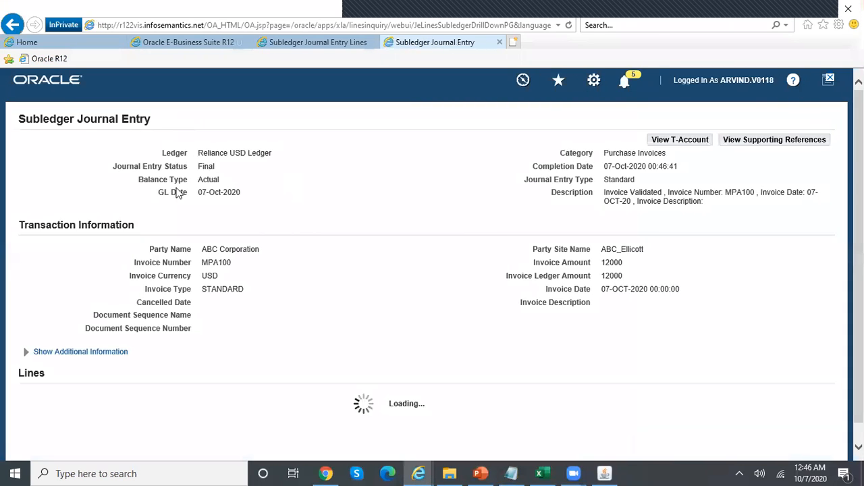
pyautogui.click(499, 43)
pyautogui.click(499, 42)
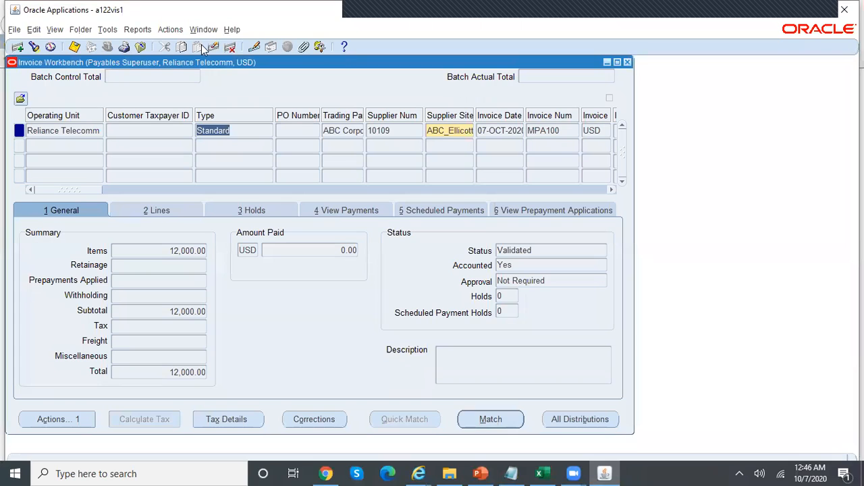
# Open the 15-Oct-2020 journal entry: Item Expense debit, Prepaid Expense credit, 2,217.39 each
pyautogui.click(132, 30)
pyautogui.click(142, 45)
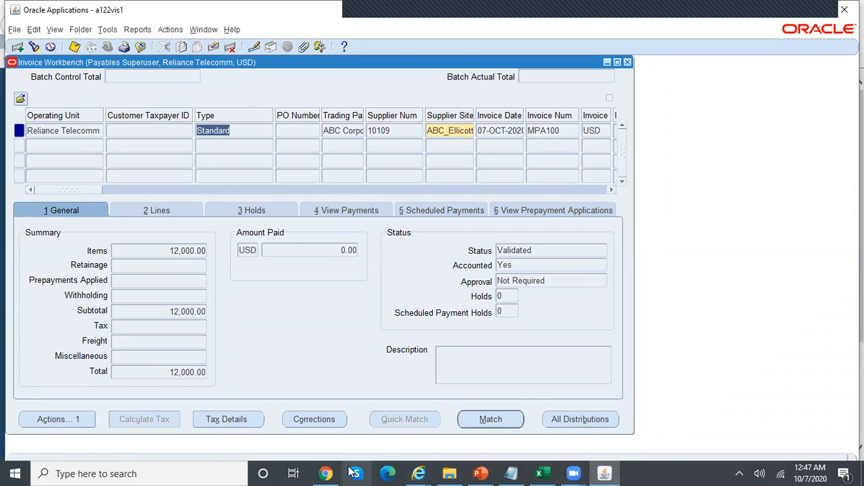
pyautogui.click(419, 473)
pyautogui.click(631, 423)
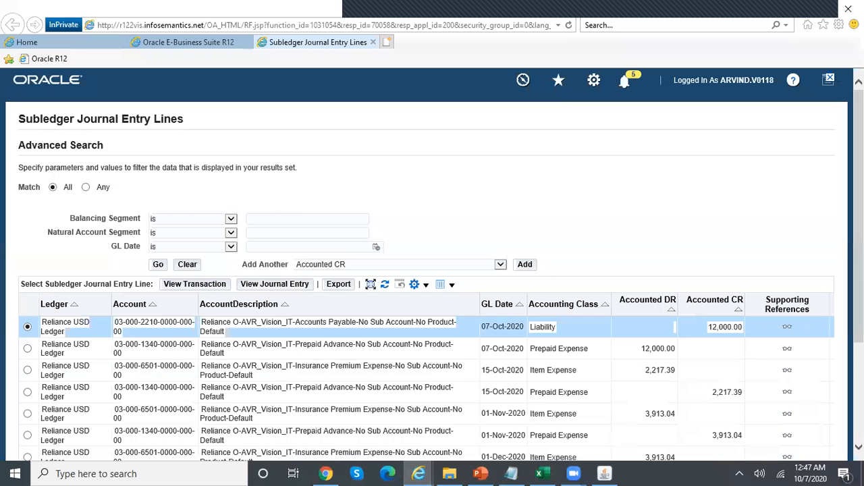
pyautogui.scroll(-2, 519, 276)
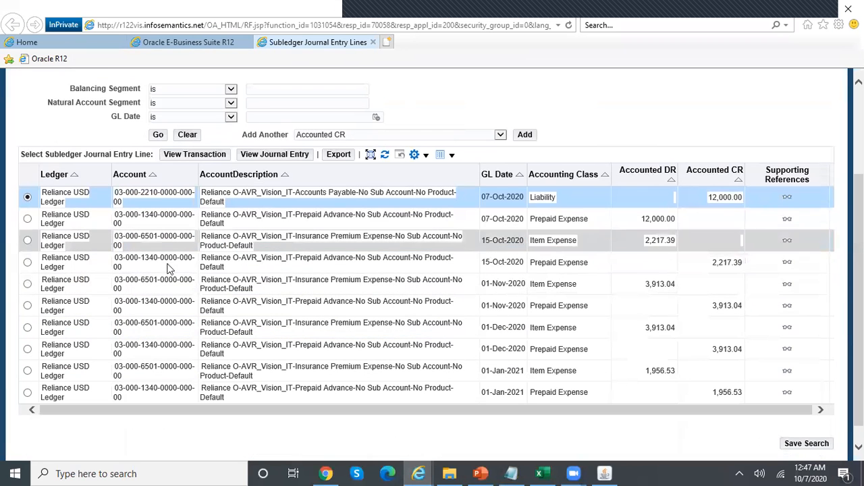
pyautogui.click(27, 241)
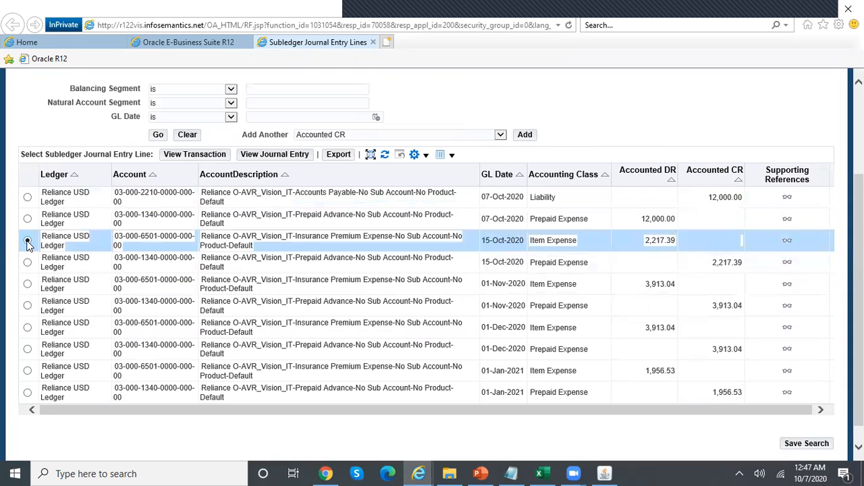
pyautogui.click(277, 155)
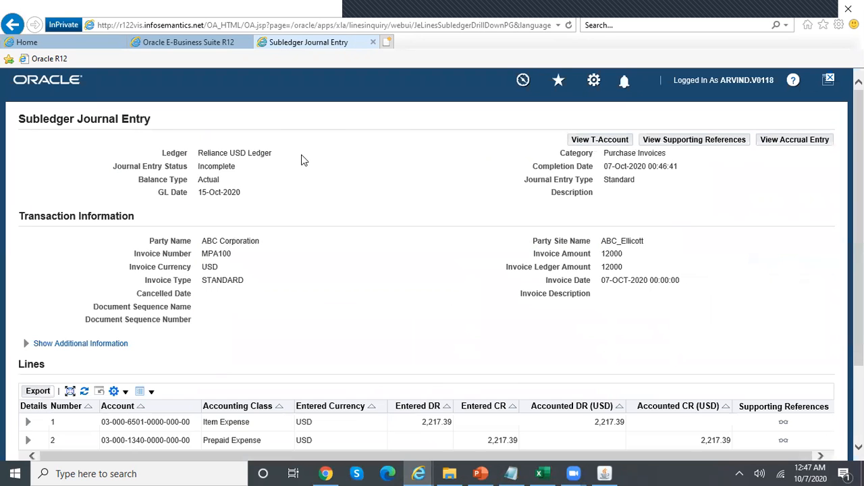
pyautogui.click(598, 472)
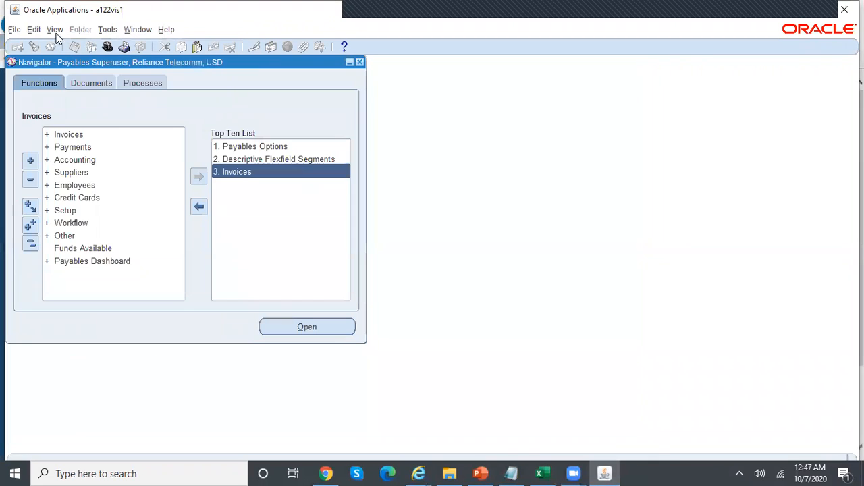
# Start a new Complete Multiperiod Accounting request for Reliance USD Ledger
pyautogui.click(55, 29)
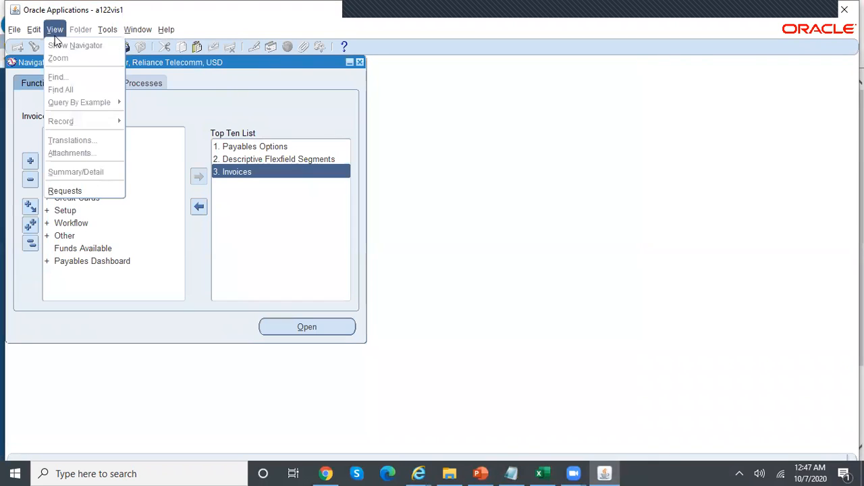
pyautogui.click(89, 192)
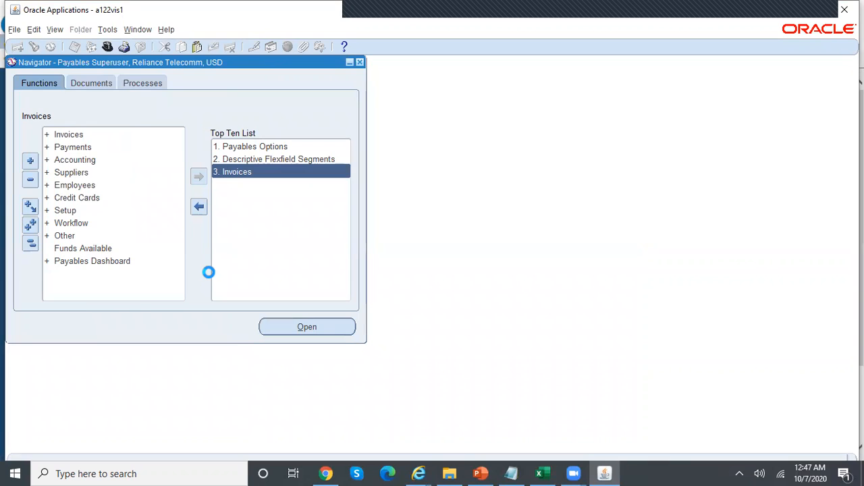
pyautogui.click(137, 359)
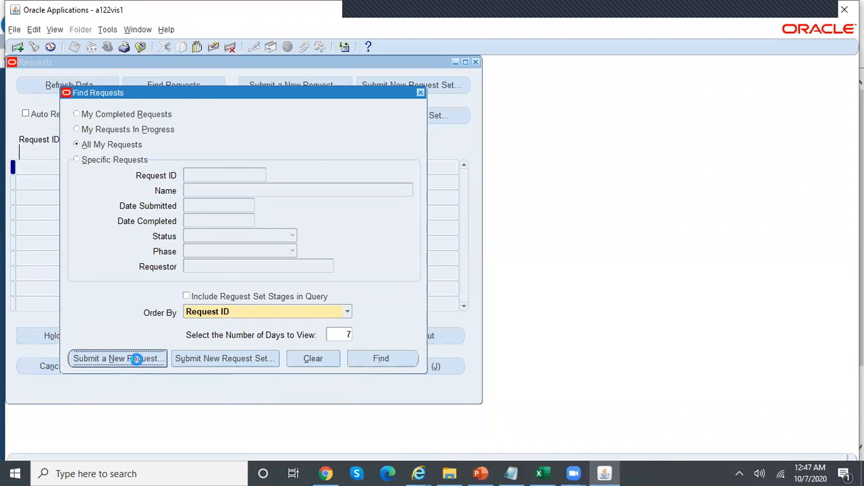
pyautogui.write('Complete%M')
pyautogui.press('Tab')
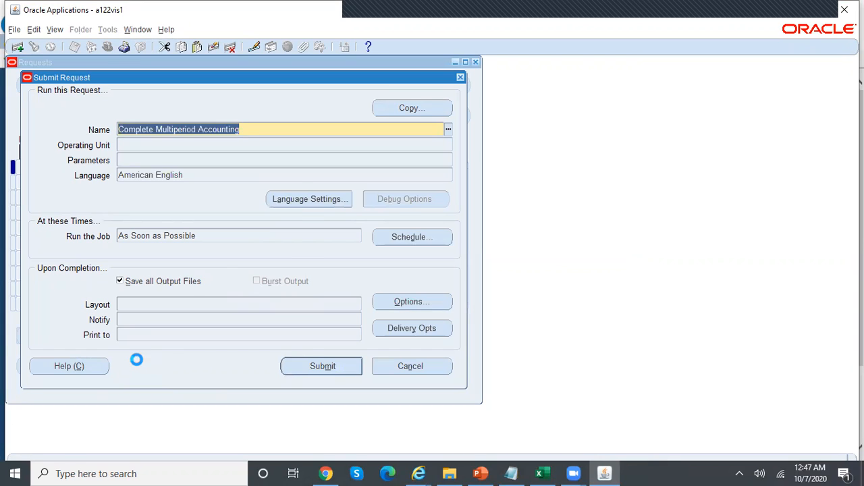
pyautogui.write('rel')
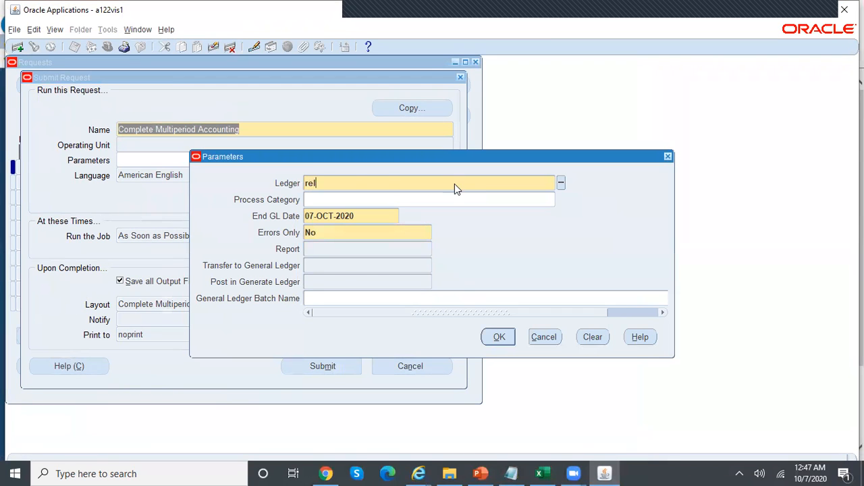
pyautogui.press('Tab')
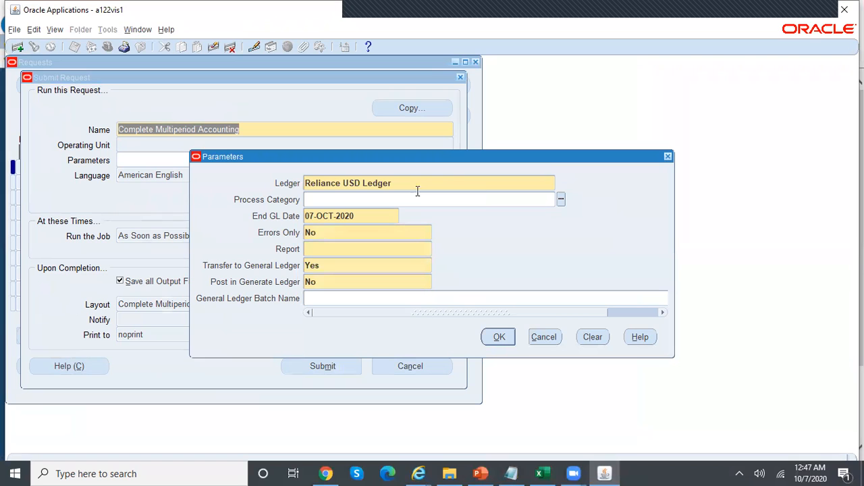
# Submit the request with End GL Date 31-OCT-2020, Detail report, and transfer/post set to Yes
pyautogui.click(377, 216)
pyautogui.write('31-oct-2020')
pyautogui.press('Tab')
pyautogui.press('Tab')
pyautogui.write('detail')
pyautogui.press('Tab')
pyautogui.press('Tab')
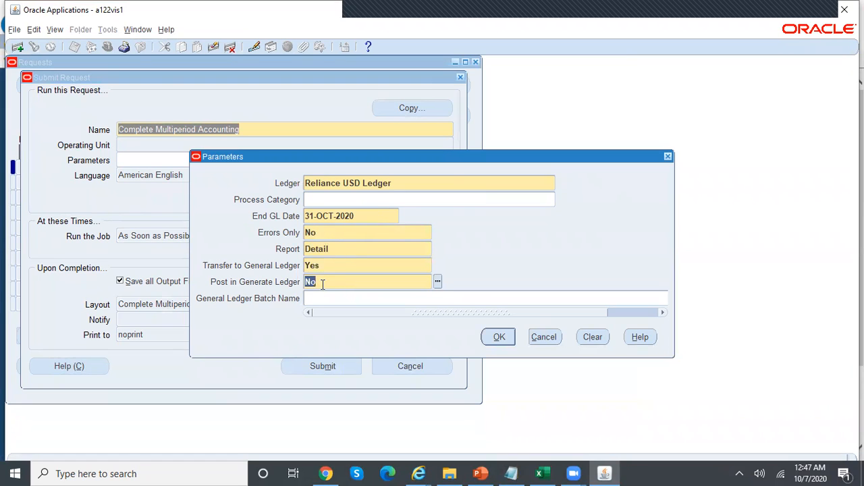
pyautogui.write('yes')
pyautogui.press('Tab')
pyautogui.click(499, 337)
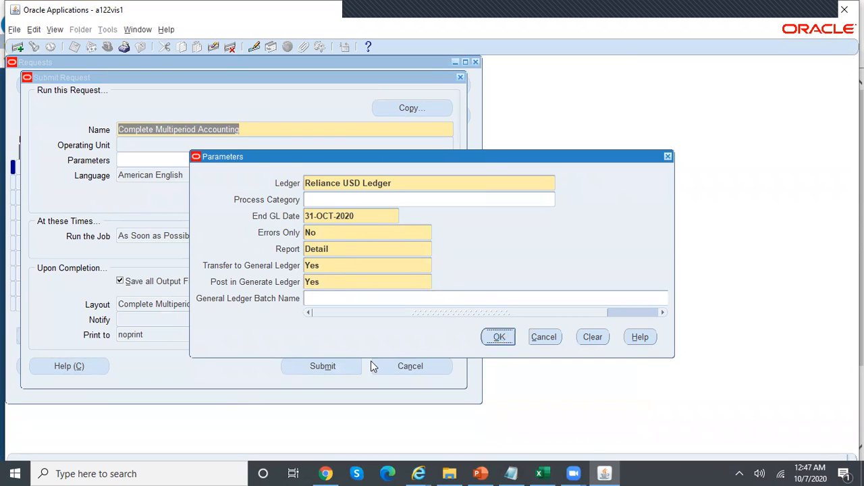
pyautogui.click(312, 368)
pyautogui.click(471, 288)
# Refresh the requests list until 10203747 shows Running and Journal Import 10203748 Pending
pyautogui.click(385, 357)
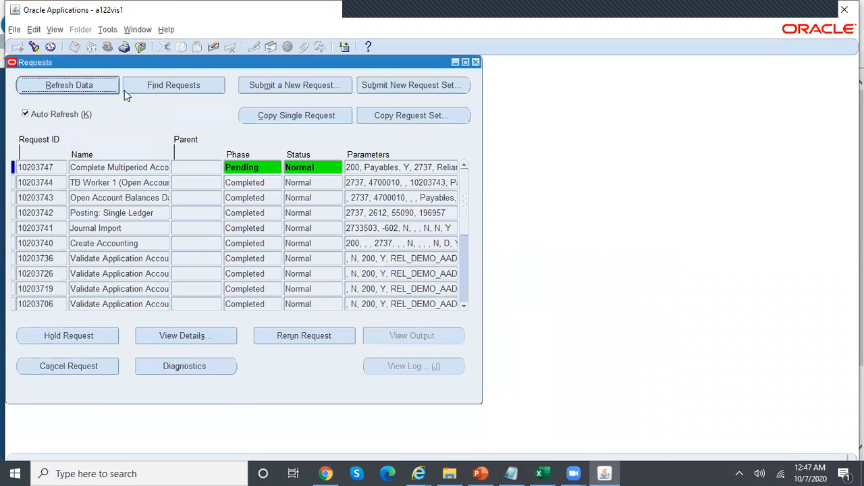
pyautogui.click(107, 89)
pyautogui.click(108, 89)
pyautogui.click(108, 88)
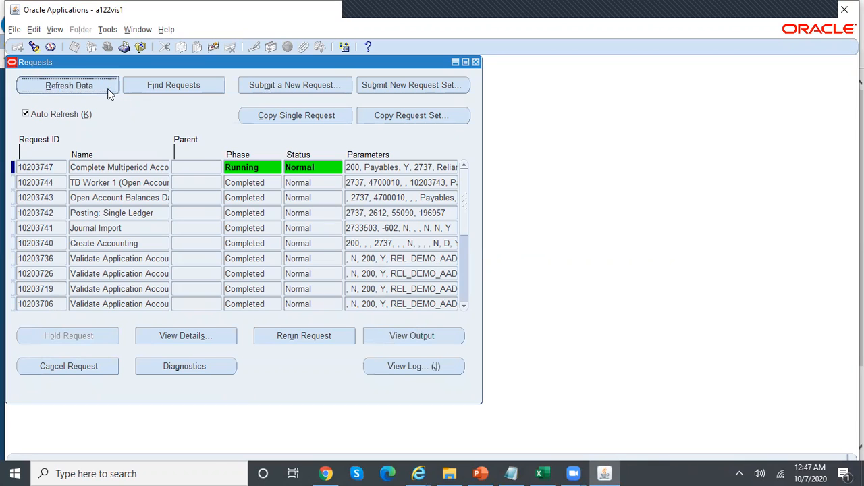
pyautogui.click(108, 88)
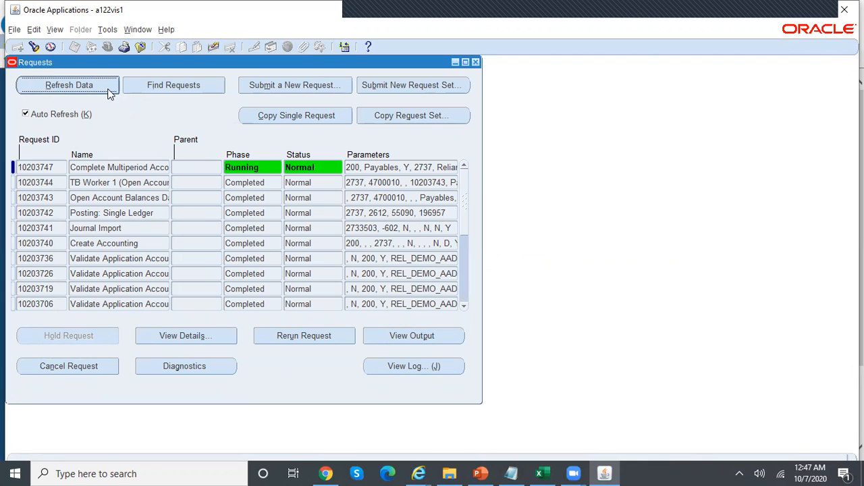
pyautogui.click(108, 88)
pyautogui.click(108, 88)
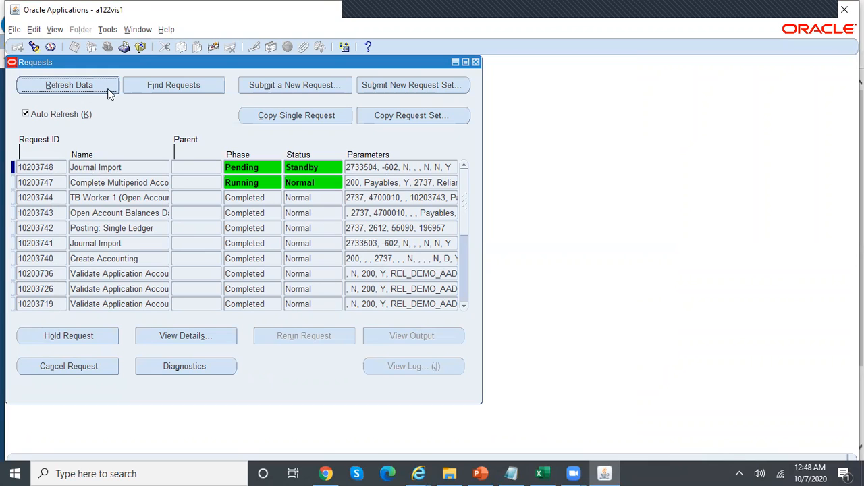
# Refresh until Journal Import and request 10203753 show Completed/Normal, then close the Requests window
pyautogui.click(108, 89)
pyautogui.click(108, 91)
pyautogui.moveTo(796, 472)
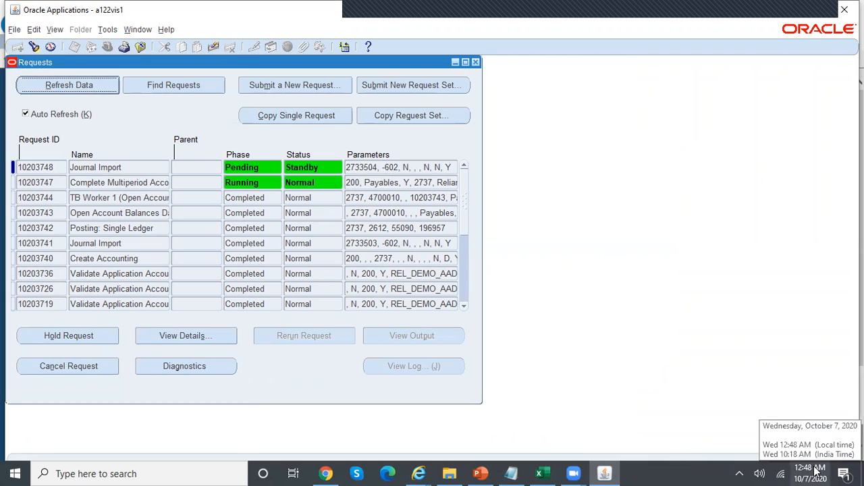
pyautogui.click(76, 87)
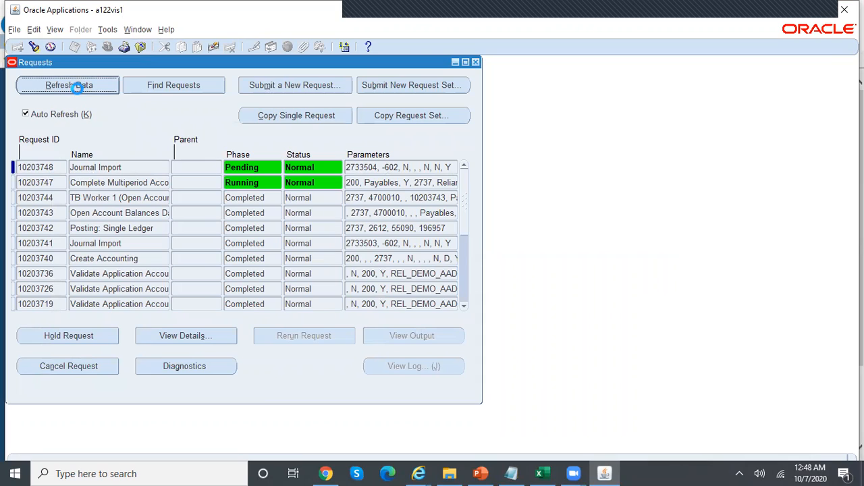
pyautogui.click(77, 86)
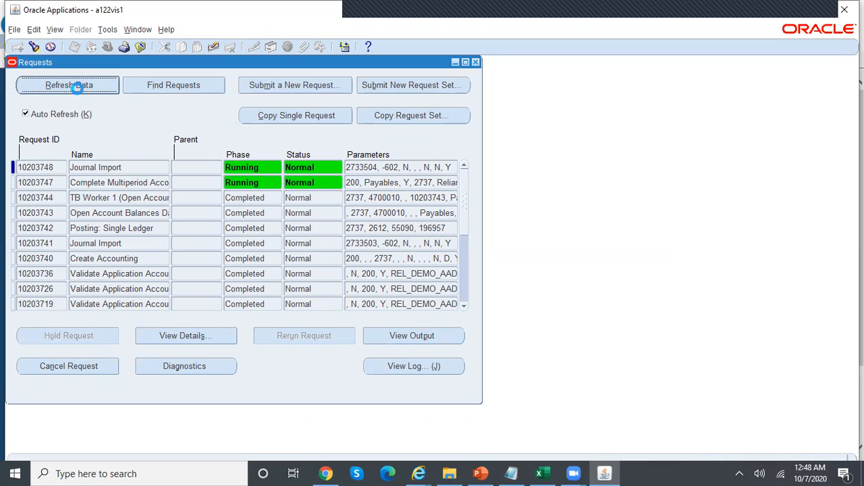
pyautogui.click(74, 85)
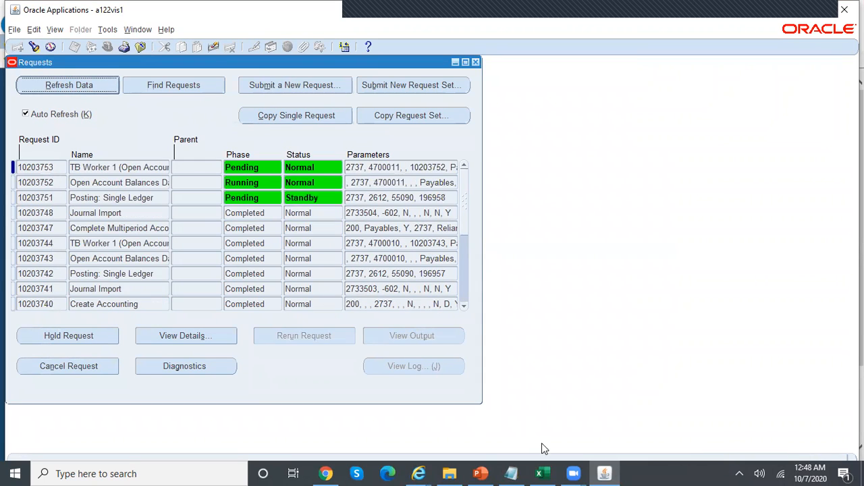
pyautogui.click(69, 87)
pyautogui.click(81, 82)
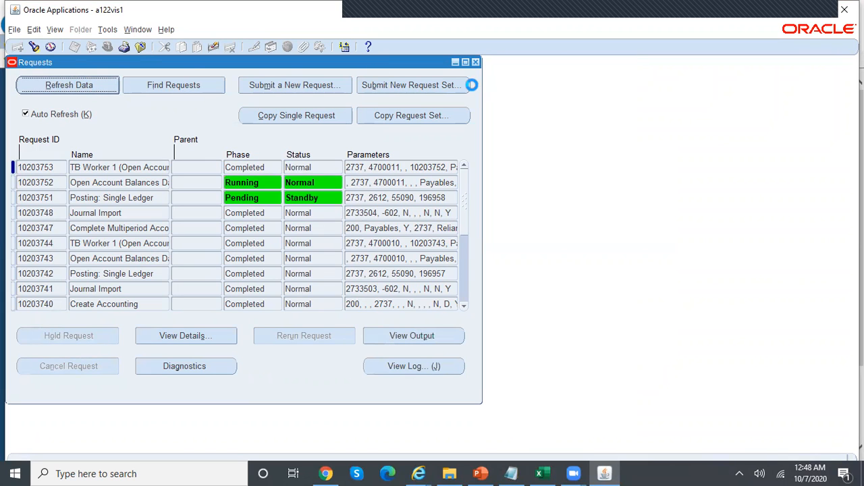
pyautogui.click(475, 62)
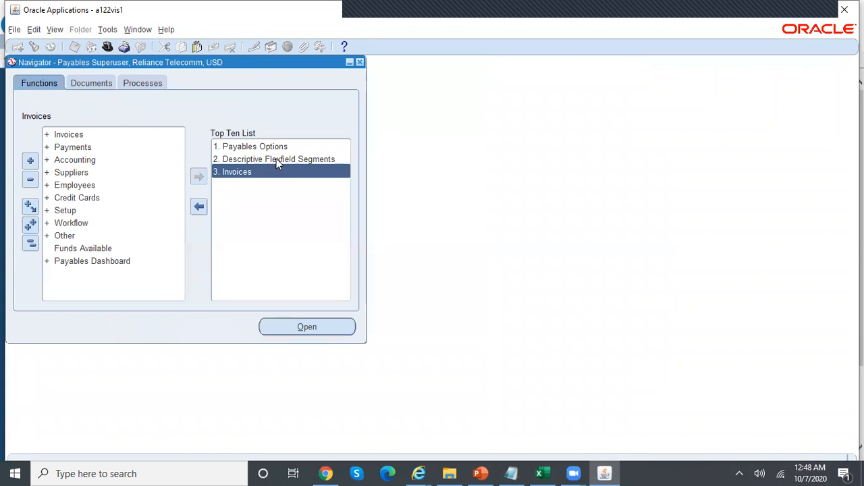
# Open Invoices and query invoice number MPA100
pyautogui.doubleClick(255, 173)
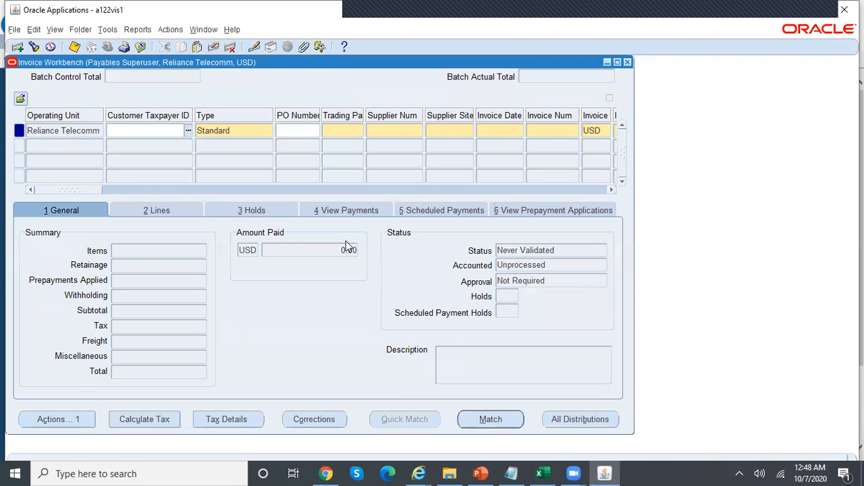
pyautogui.press('F11')
pyautogui.click(550, 129)
pyautogui.write('MPA100')
pyautogui.hotkey('ctrl', 'F11')
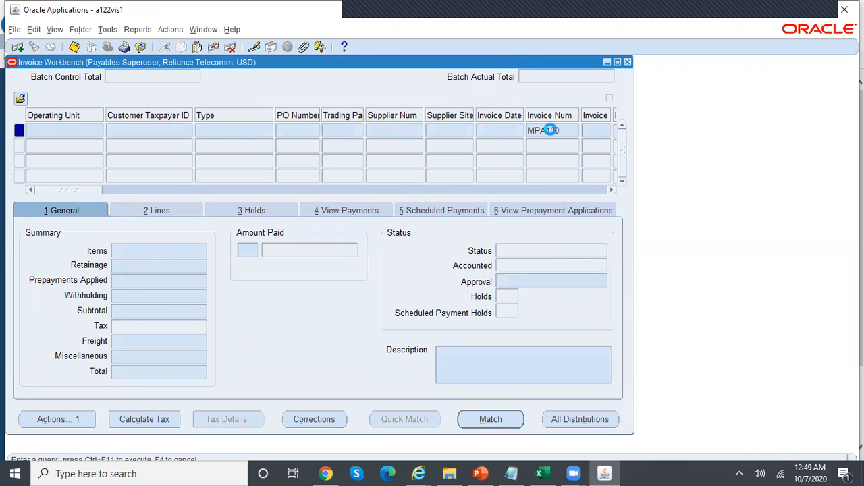
# View the accounting for invoice MPA100 on the journal entry lines page
pyautogui.click(139, 31)
pyautogui.click(145, 45)
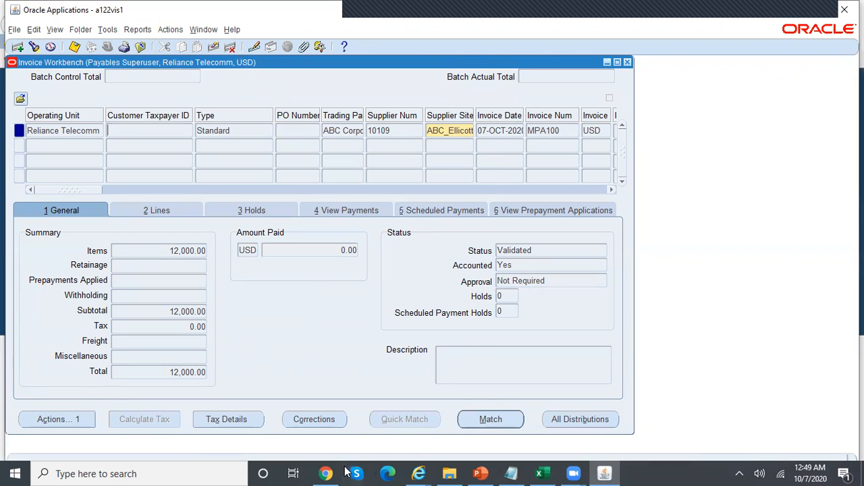
pyautogui.moveTo(418, 473)
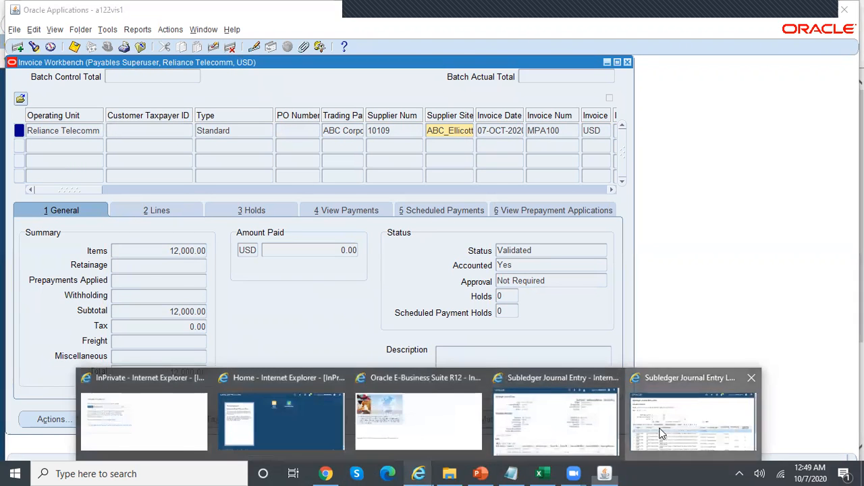
pyautogui.click(656, 428)
# Review the 15-Oct-2020 Item Expense journal entry, then return to the lines list
pyautogui.scroll(-2, 411, 322)
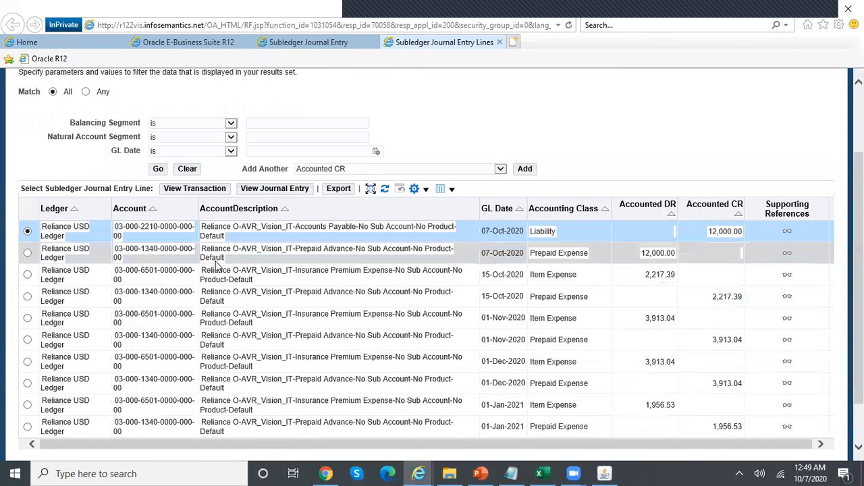
pyautogui.click(28, 276)
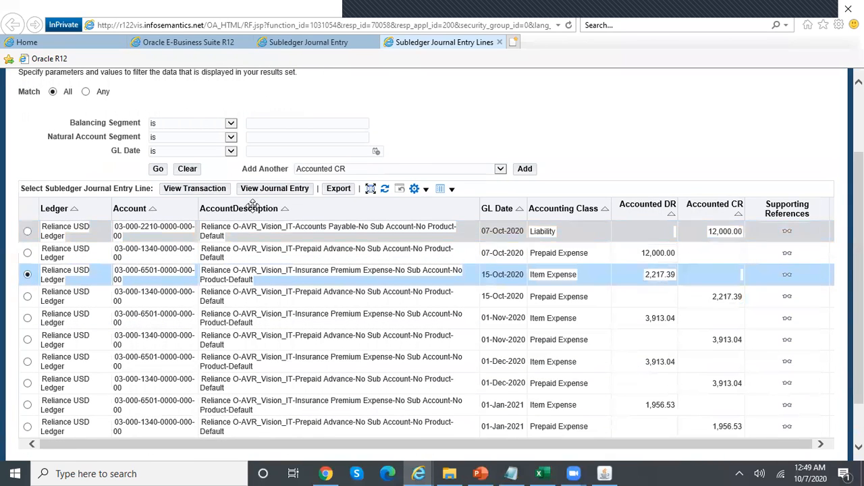
pyautogui.click(278, 190)
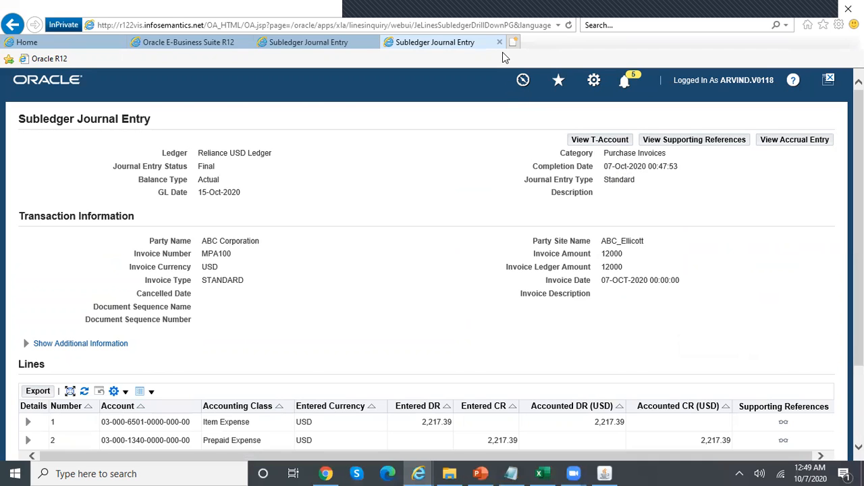
pyautogui.click(344, 44)
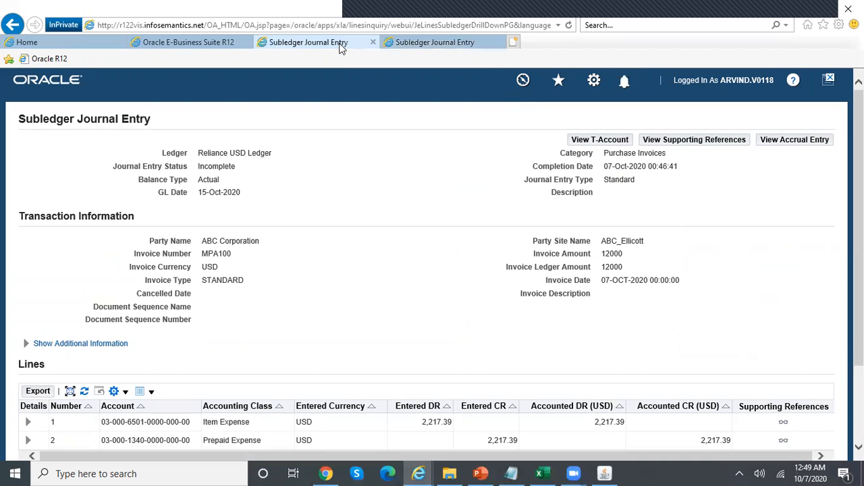
pyautogui.click(428, 45)
pyautogui.scroll(-3, 253, 437)
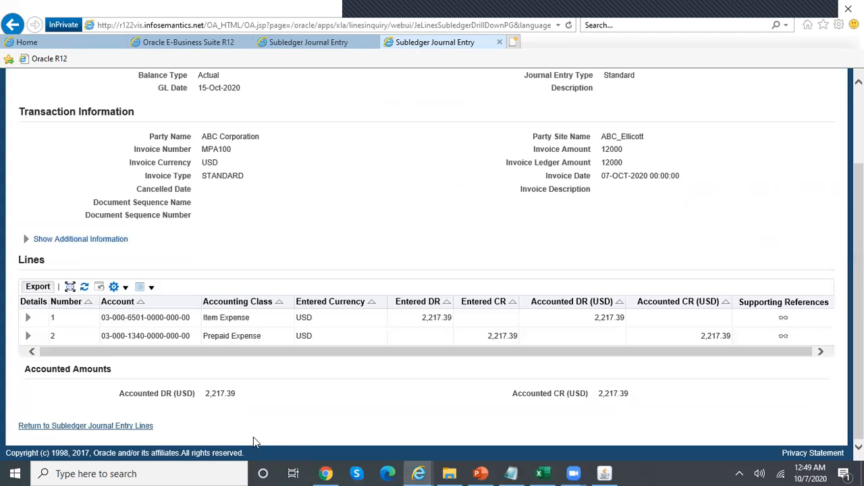
pyautogui.click(142, 426)
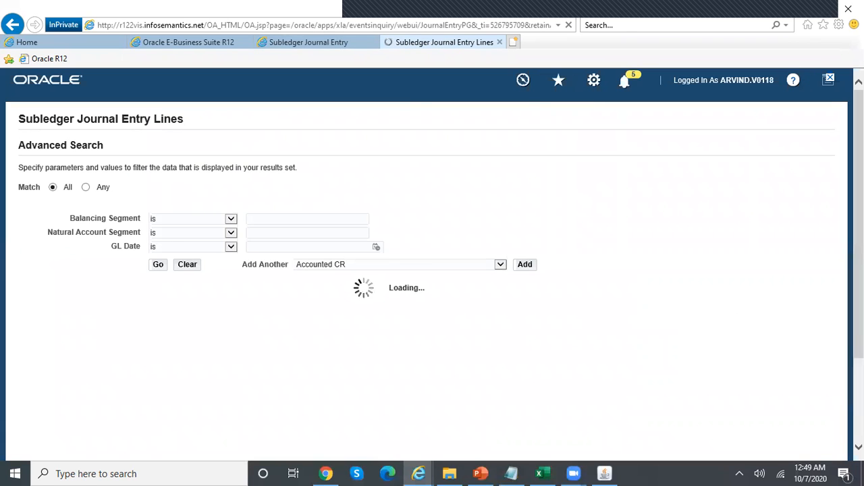
# Review the 01-Nov-2020 Item Expense journal entry showing 3,913.04 moved from prepaid
pyautogui.scroll(-3, 544, 284)
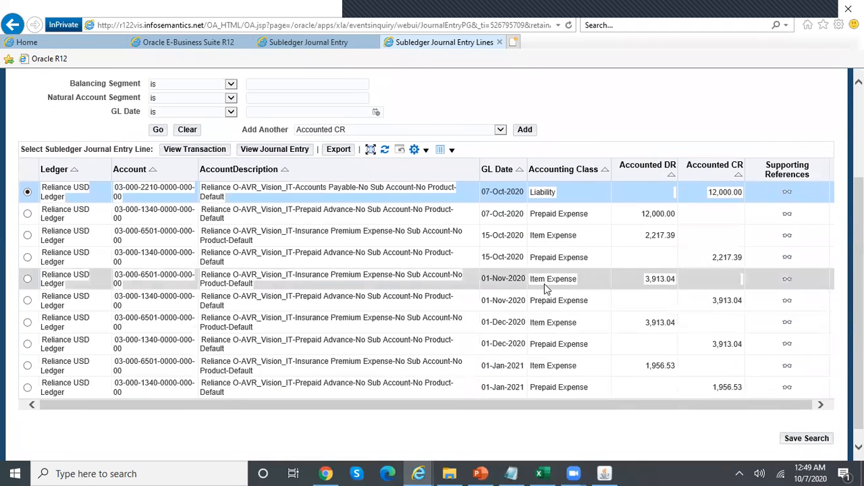
pyautogui.click(28, 278)
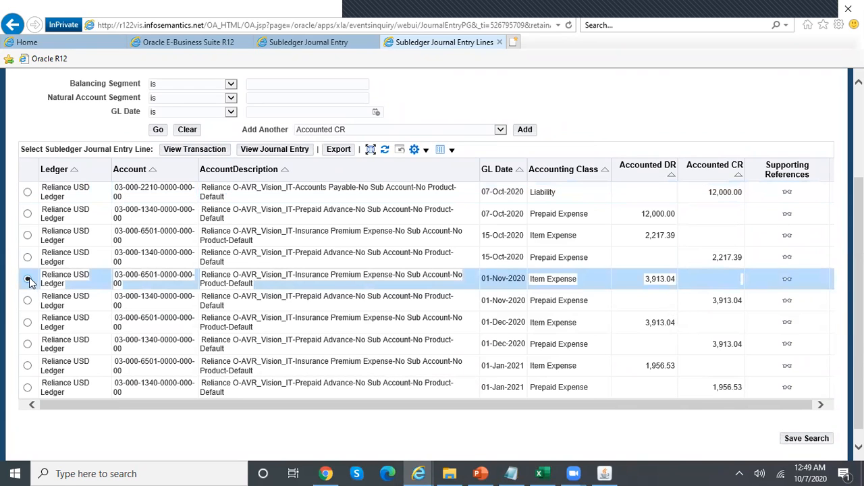
pyautogui.click(286, 150)
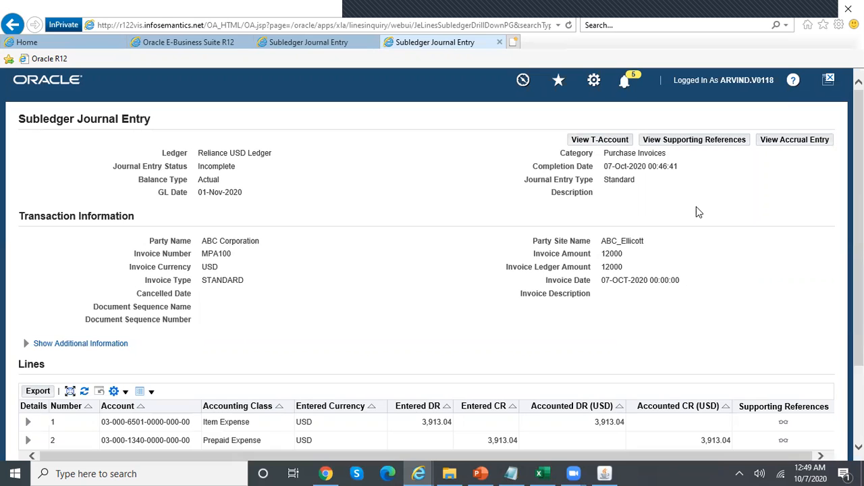
pyautogui.scroll(-3, 699, 212)
pyautogui.click(120, 427)
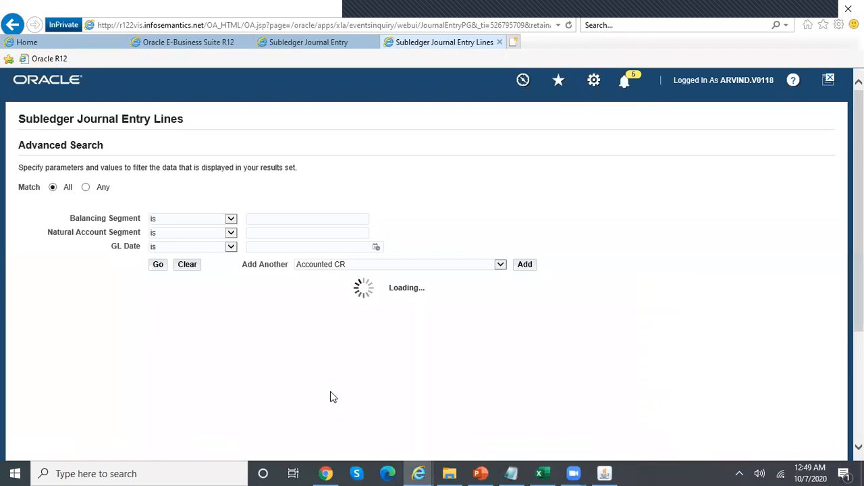